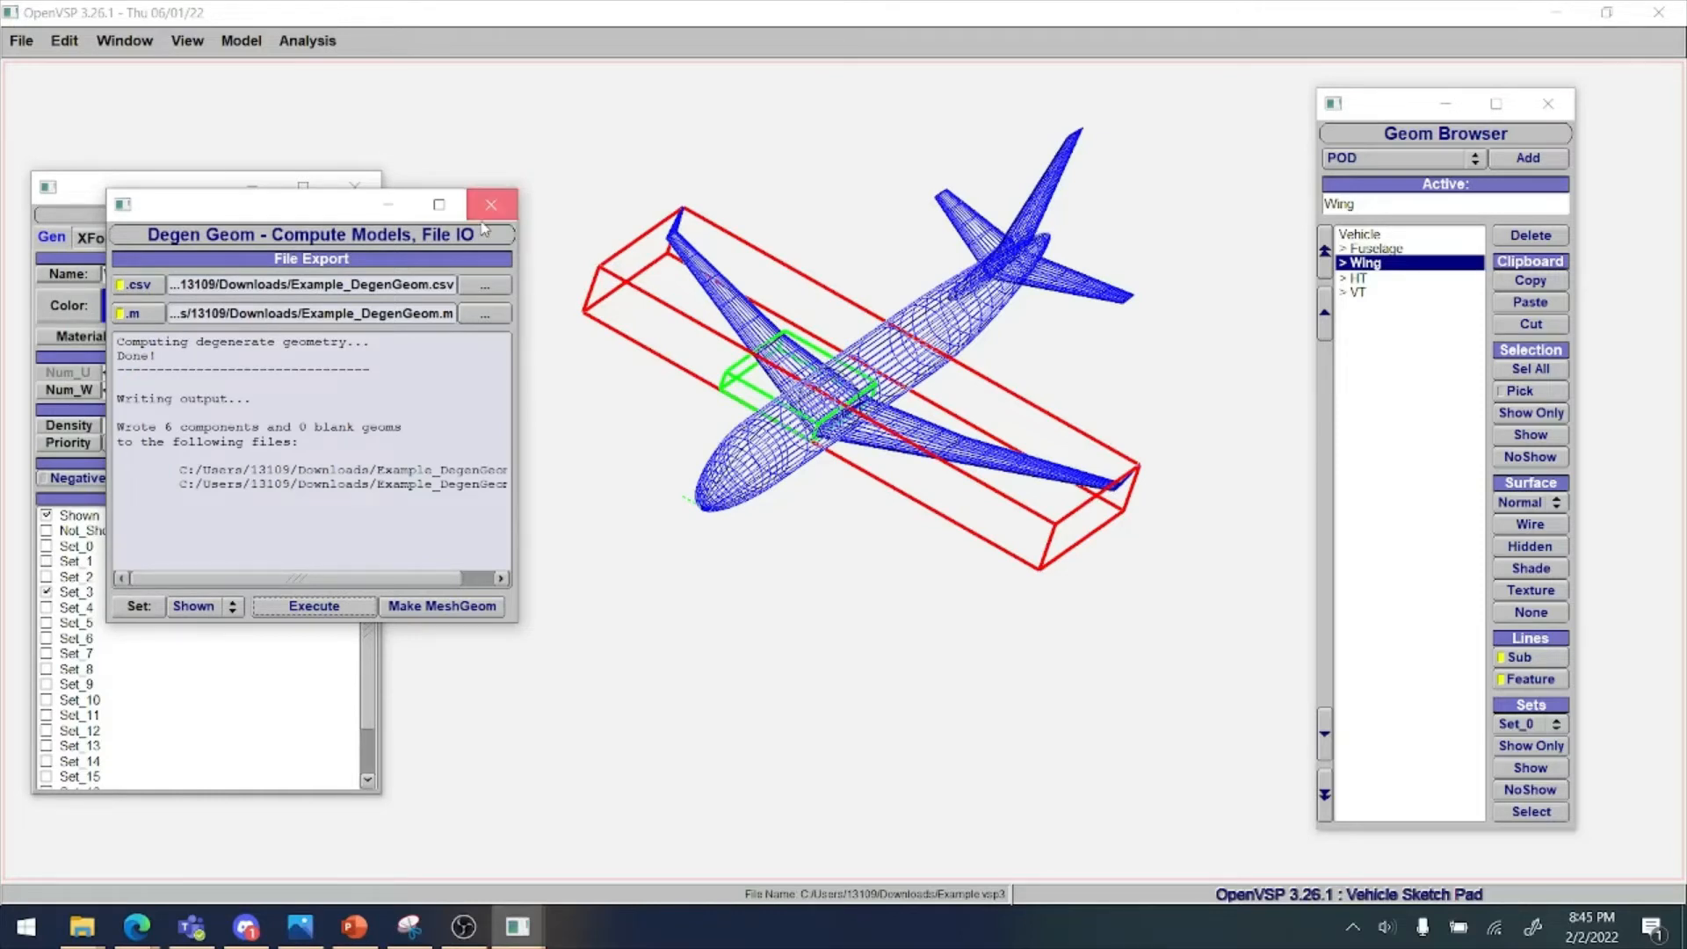
Close the Degen Geom export window
{"action": "left_click", "coordinate": [486, 213]}
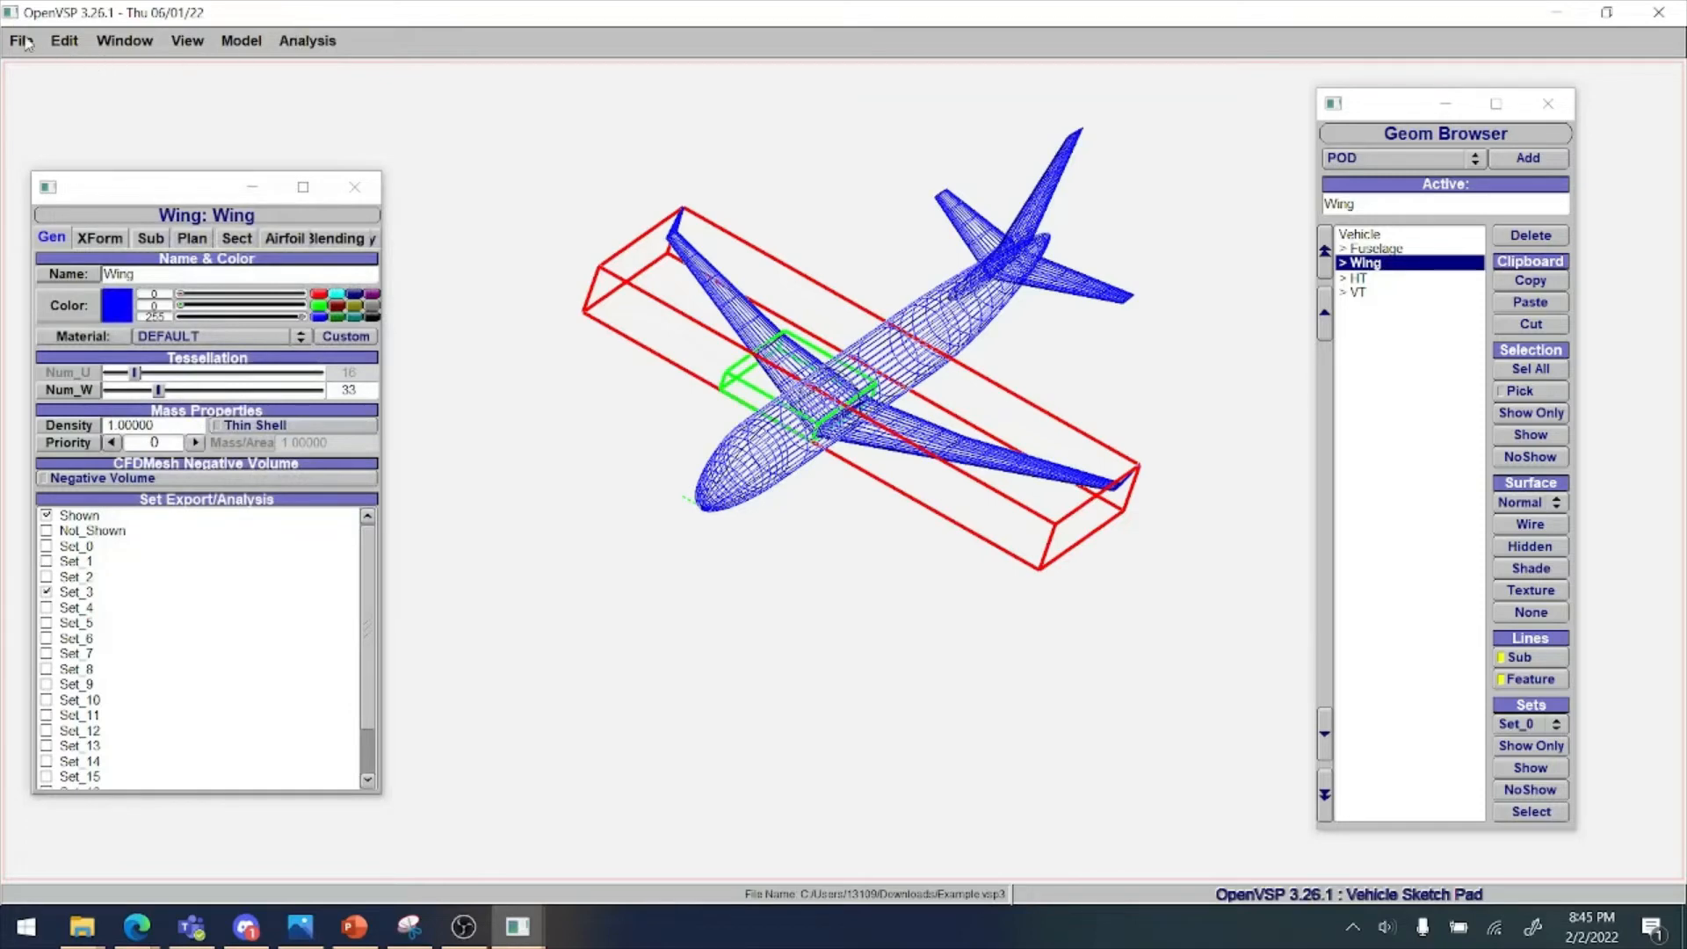
{"action": "left_click", "coordinate": [25, 42]}
{"action": "left_click", "coordinate": [369, 81]}
{"action": "left_click", "coordinate": [308, 41]}
{"action": "left_click", "coordinate": [301, 60]}
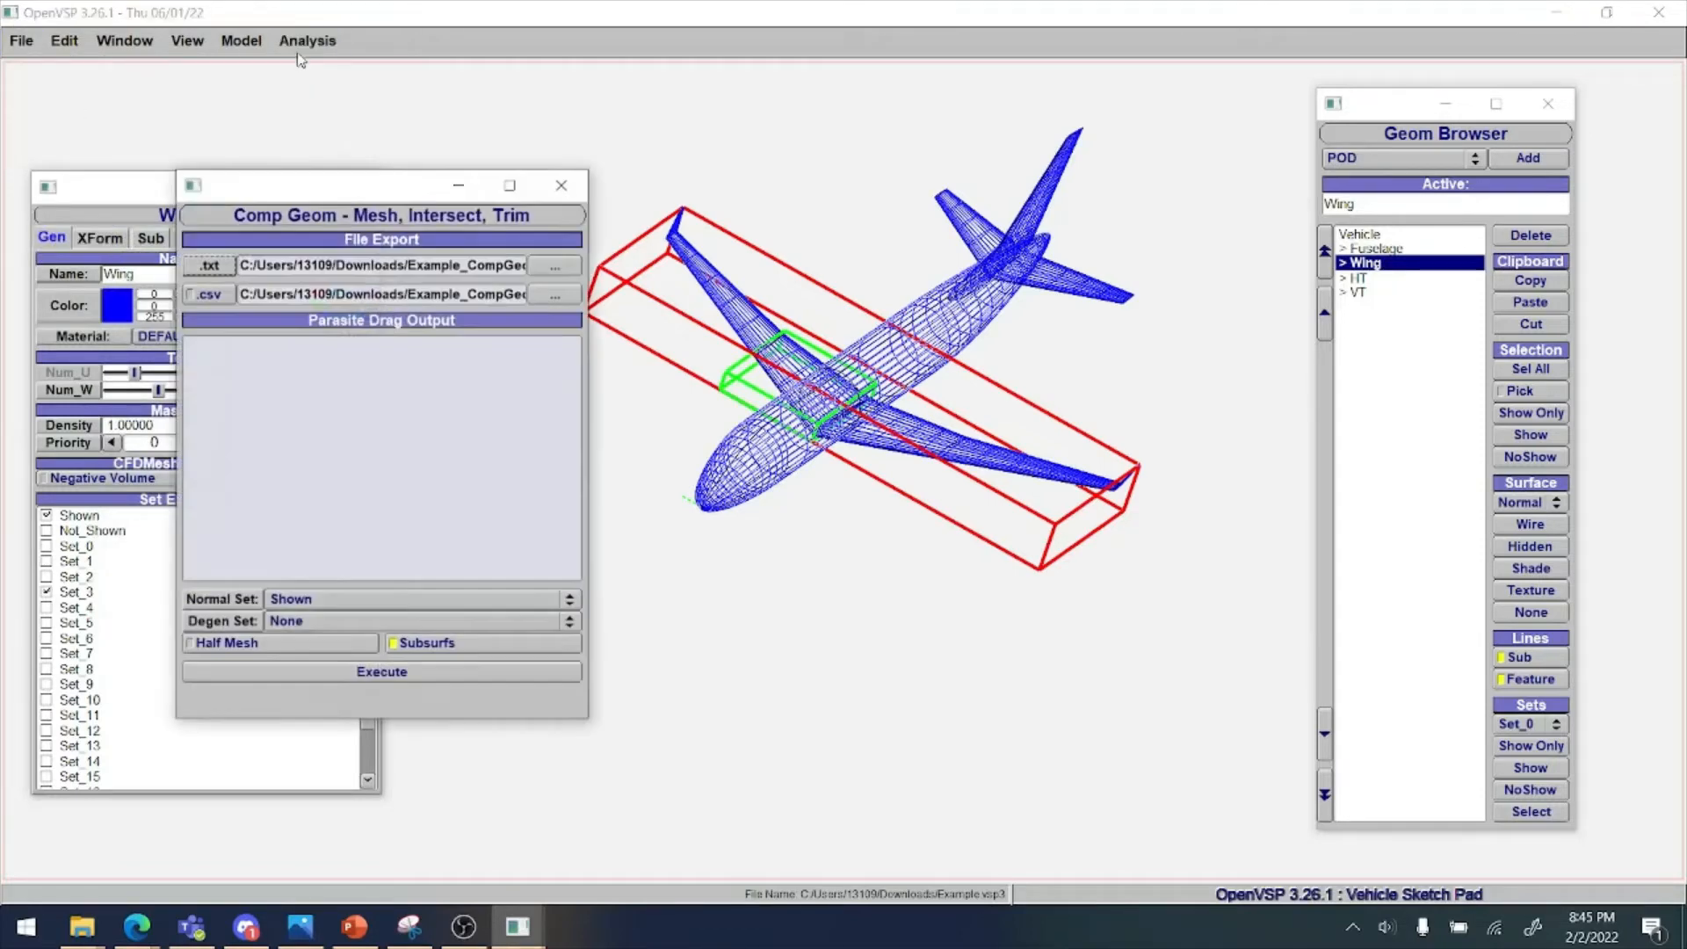
{"action": "left_click", "coordinate": [562, 185]}
Open the VSPAERO analysis and set the end of the alpha range to 15 degrees
{"action": "left_click", "coordinate": [307, 41]}
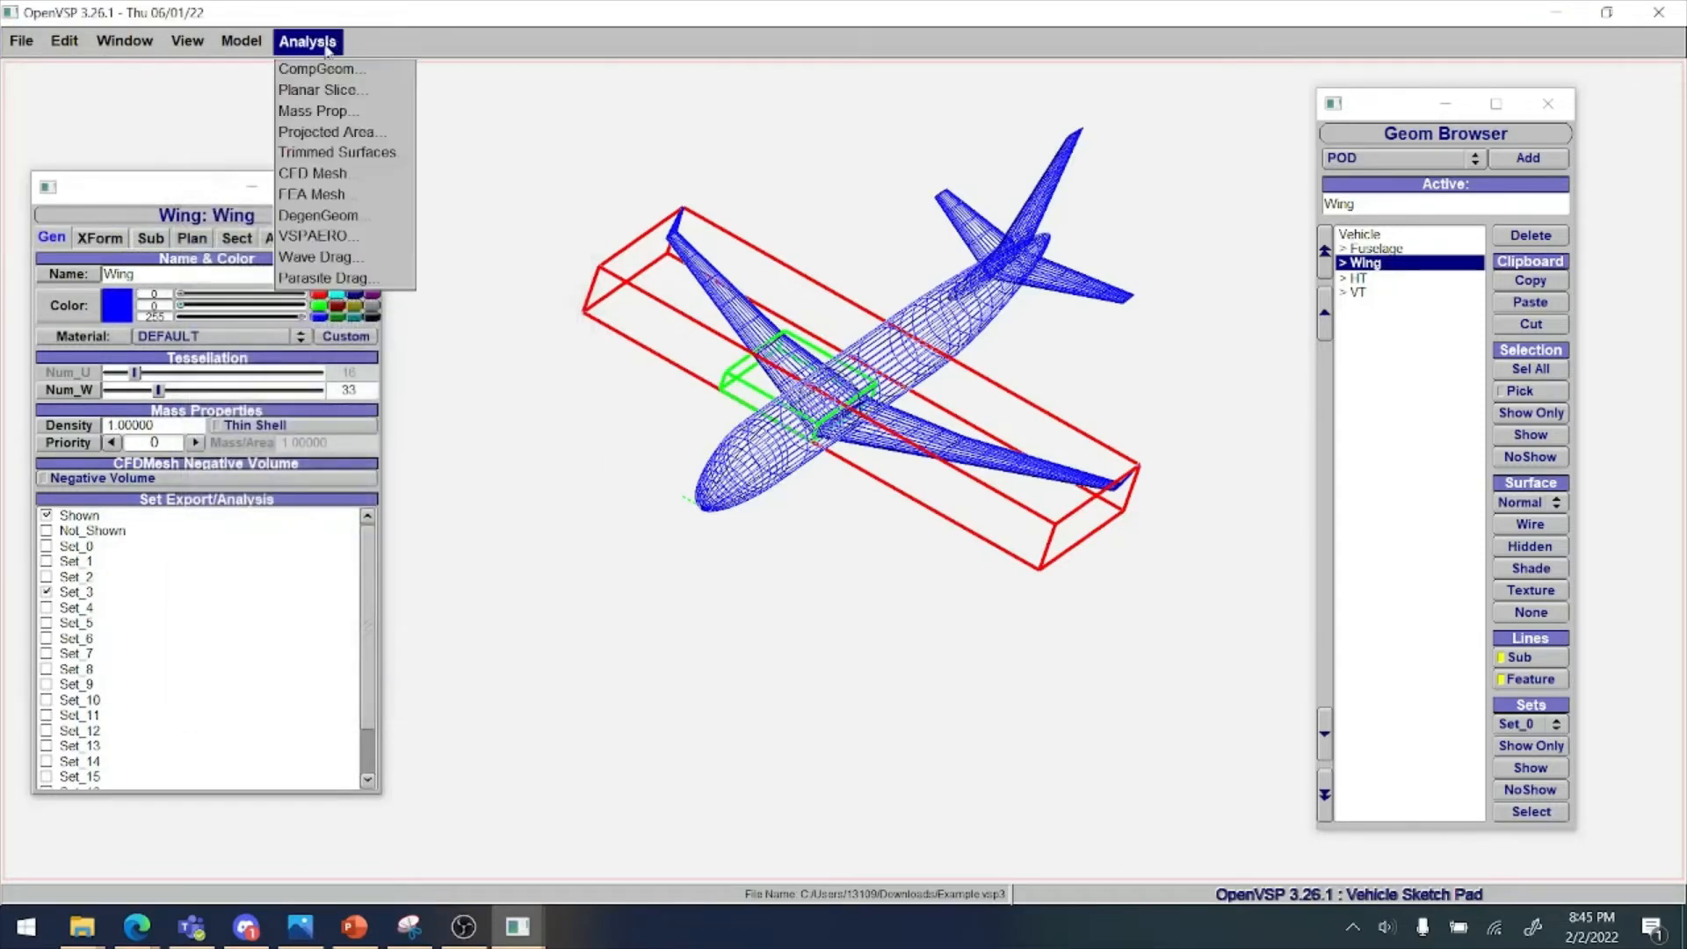
{"action": "left_click", "coordinate": [314, 235]}
{"action": "left_click_drag", "start_coordinate": [590, 209], "coordinate": [653, 82]}
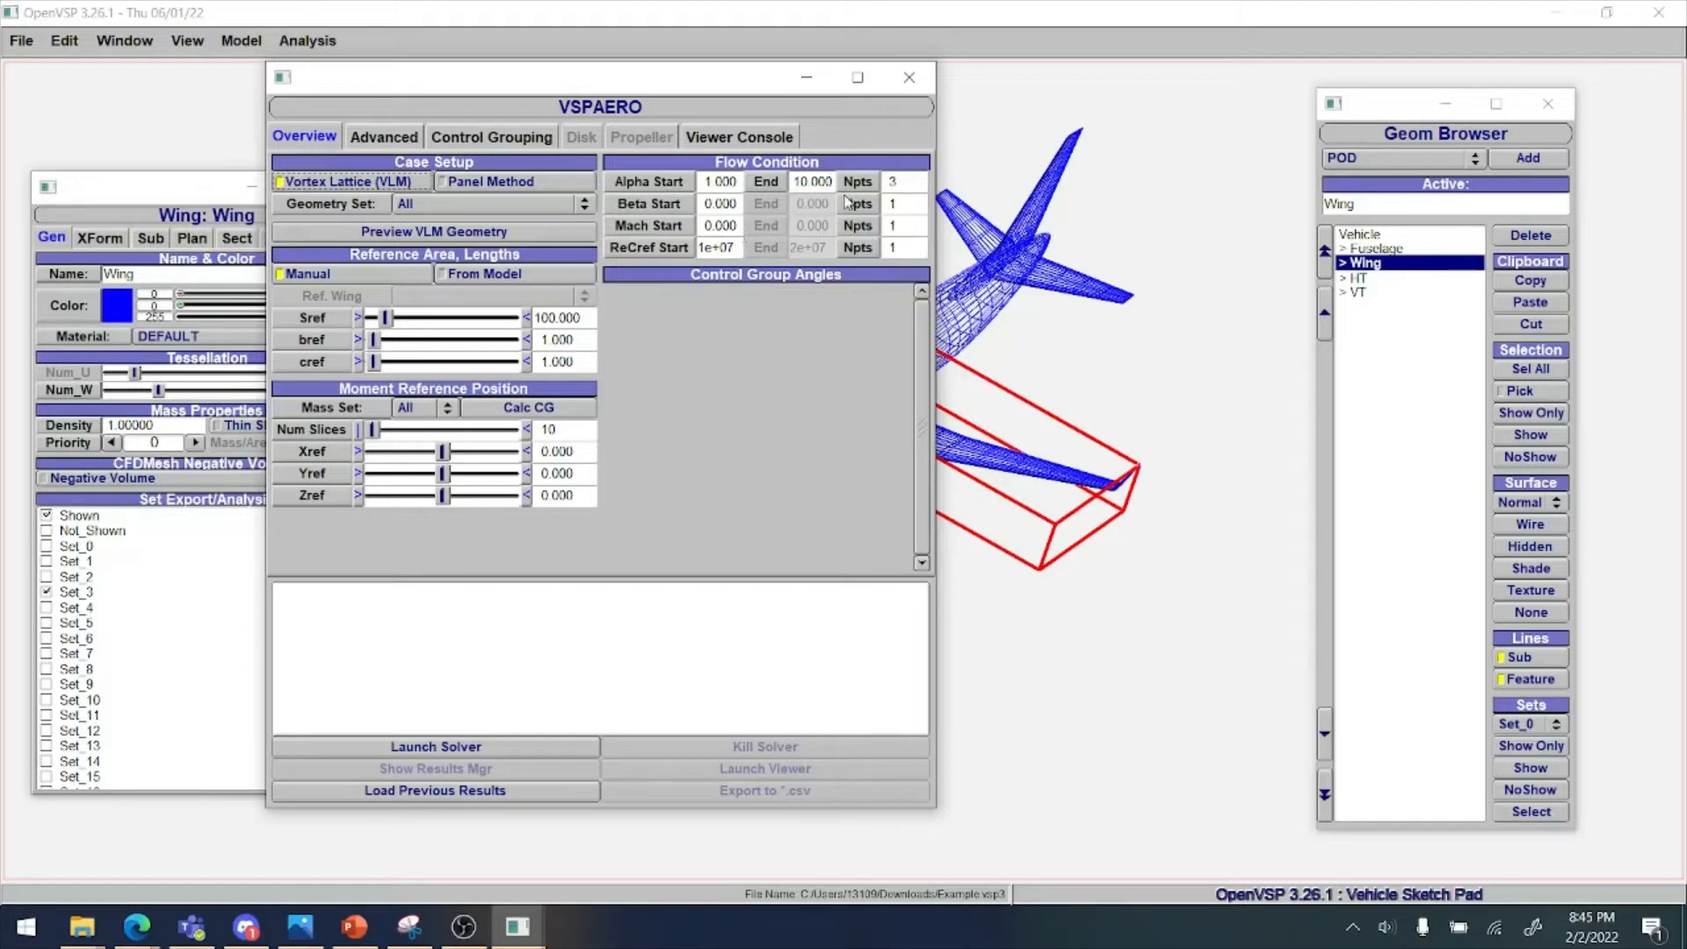
{"action": "double_click", "coordinate": [813, 181]}
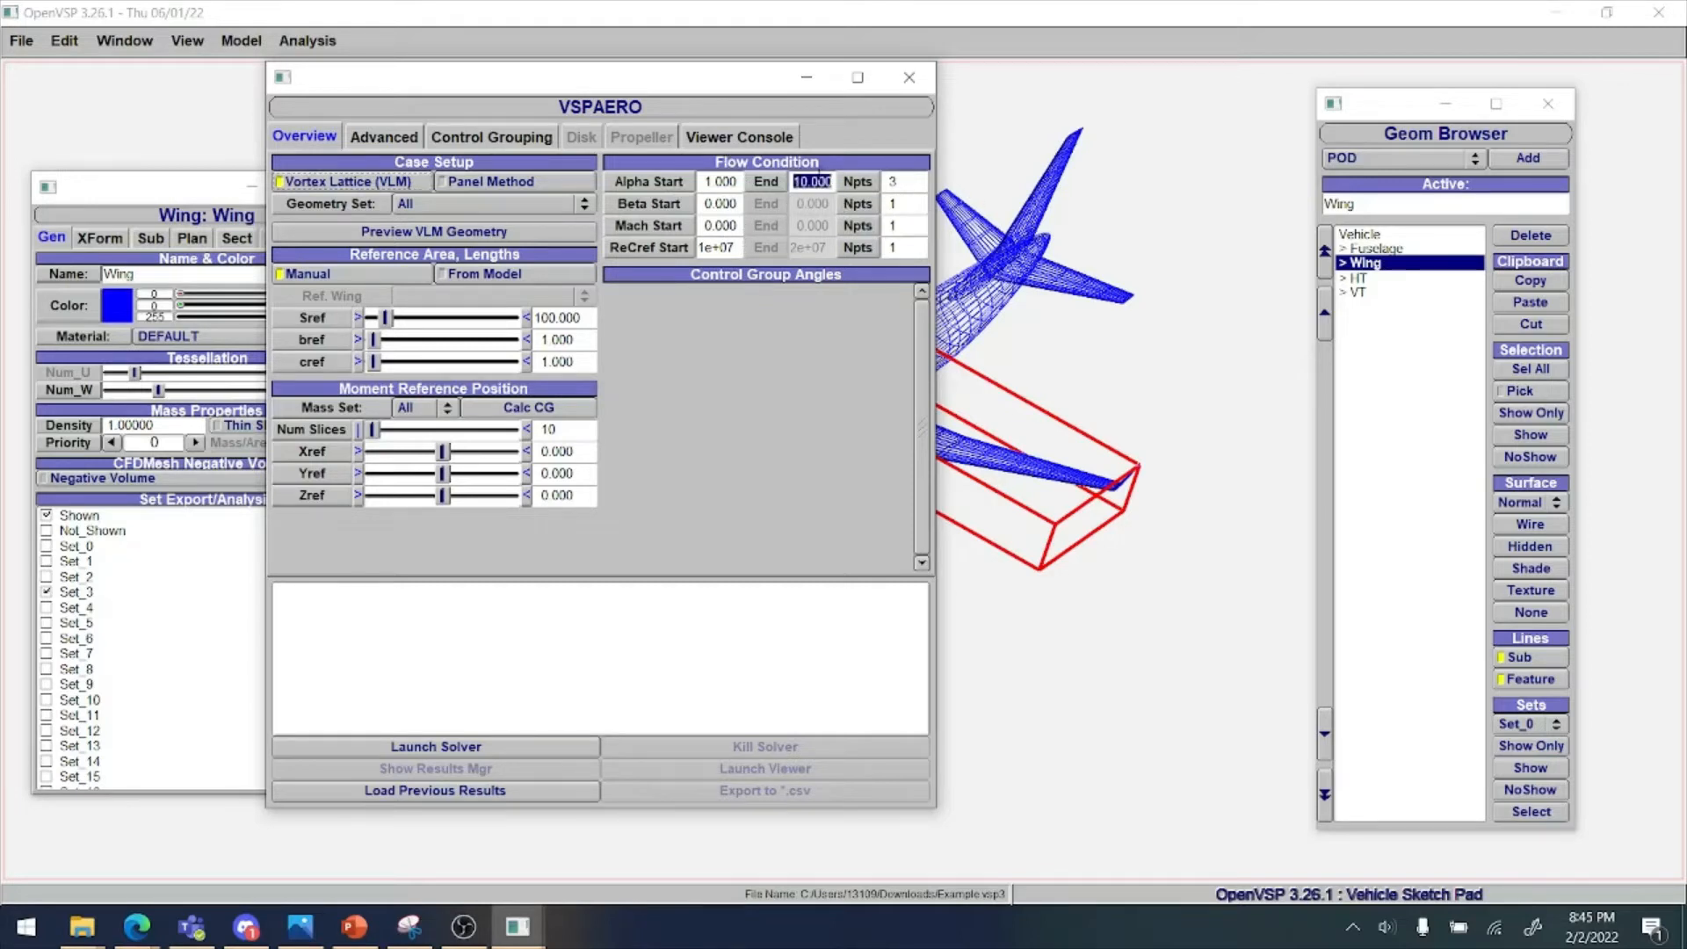
{"action": "type", "text": "15"}
{"action": "key", "text": "Tab"}
Preview the VLM geometry of the aircraft and inspect it from several angles beside the VSPAERO window
{"action": "left_click", "coordinate": [493, 233]}
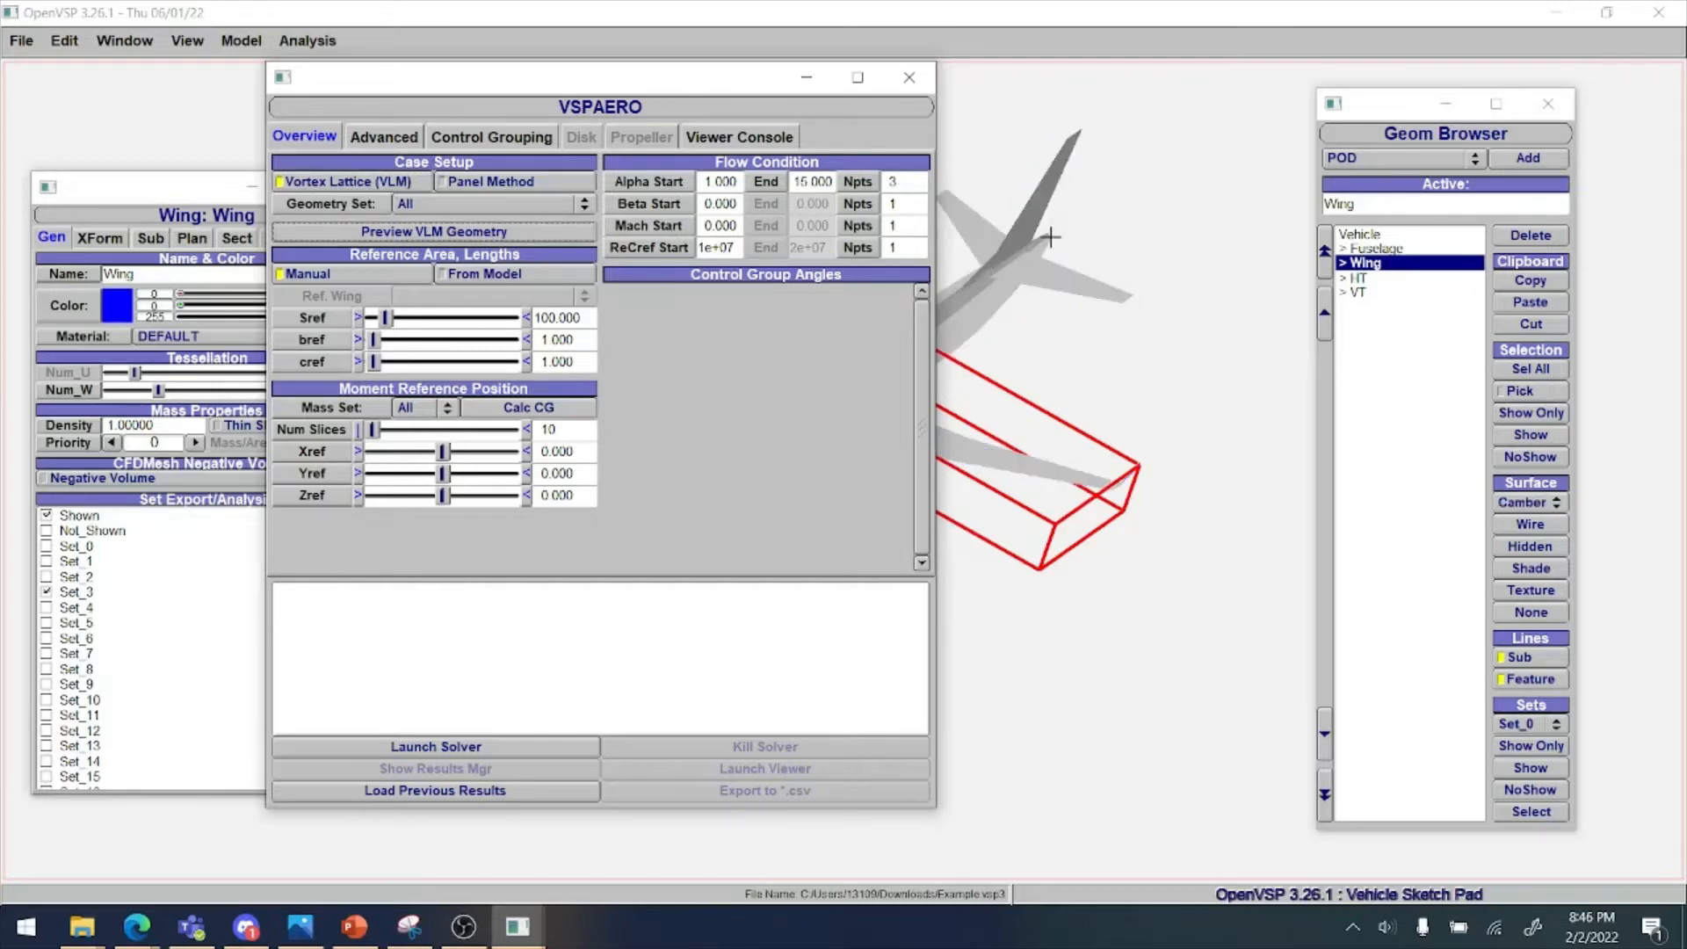
{"action": "left_click_drag", "start_coordinate": [673, 84], "coordinate": [331, 100]}
{"action": "left_click_drag", "start_coordinate": [861, 336], "coordinate": [776, 270]}
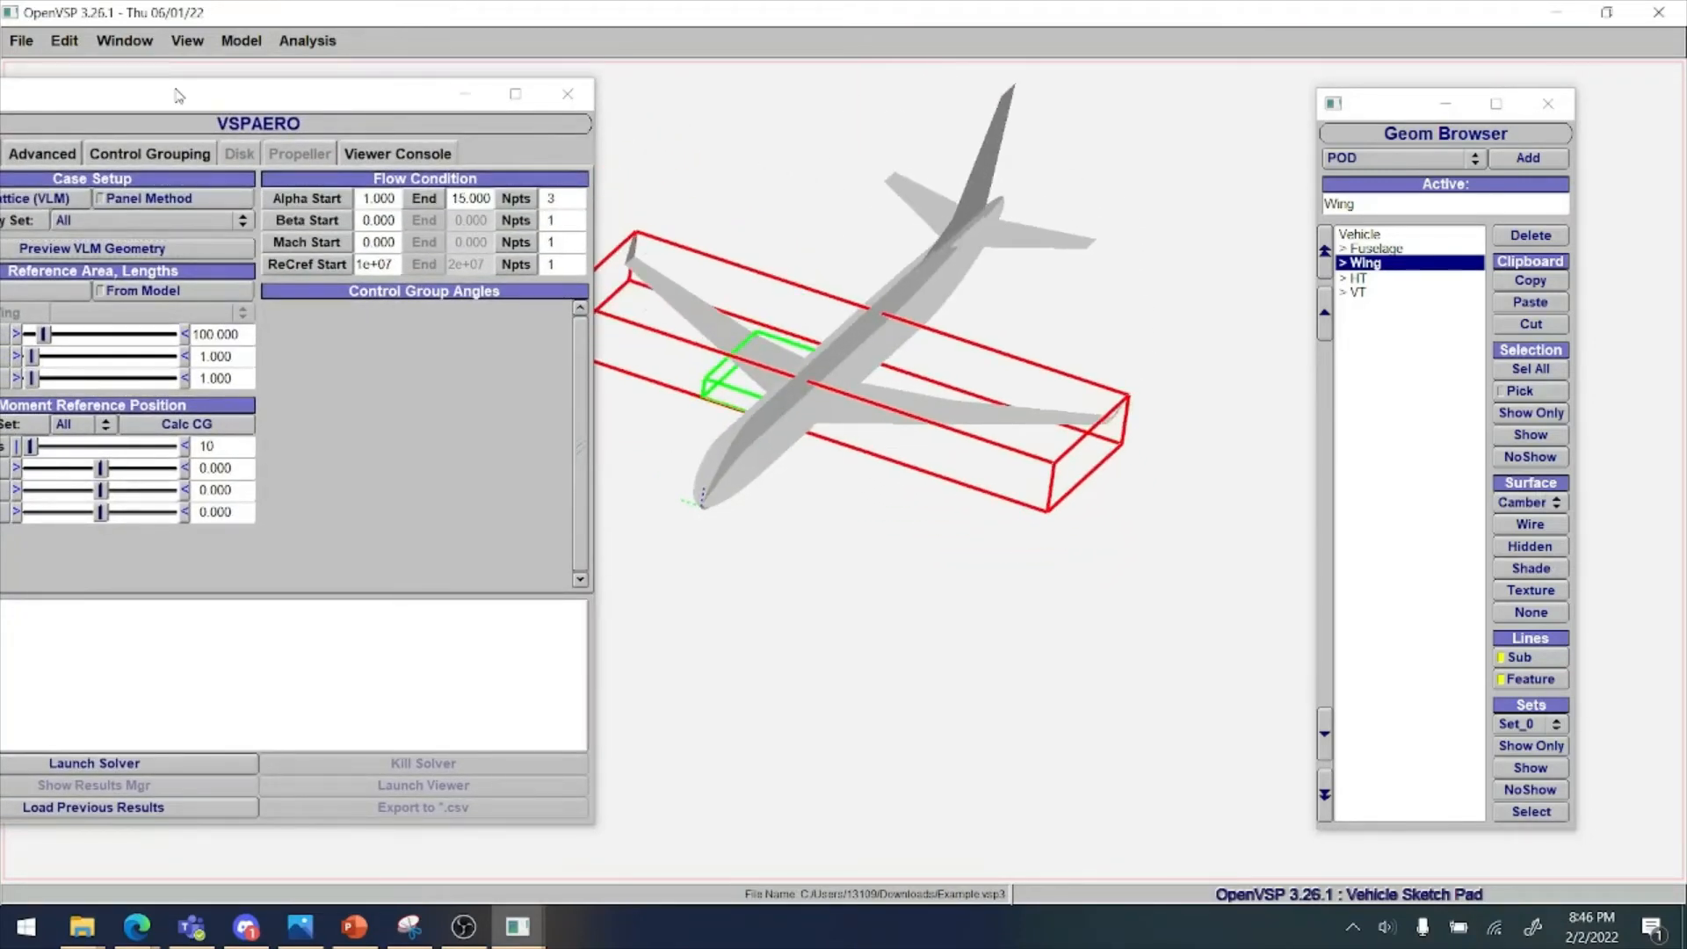
{"action": "left_click_drag", "start_coordinate": [178, 95], "coordinate": [281, 97]}
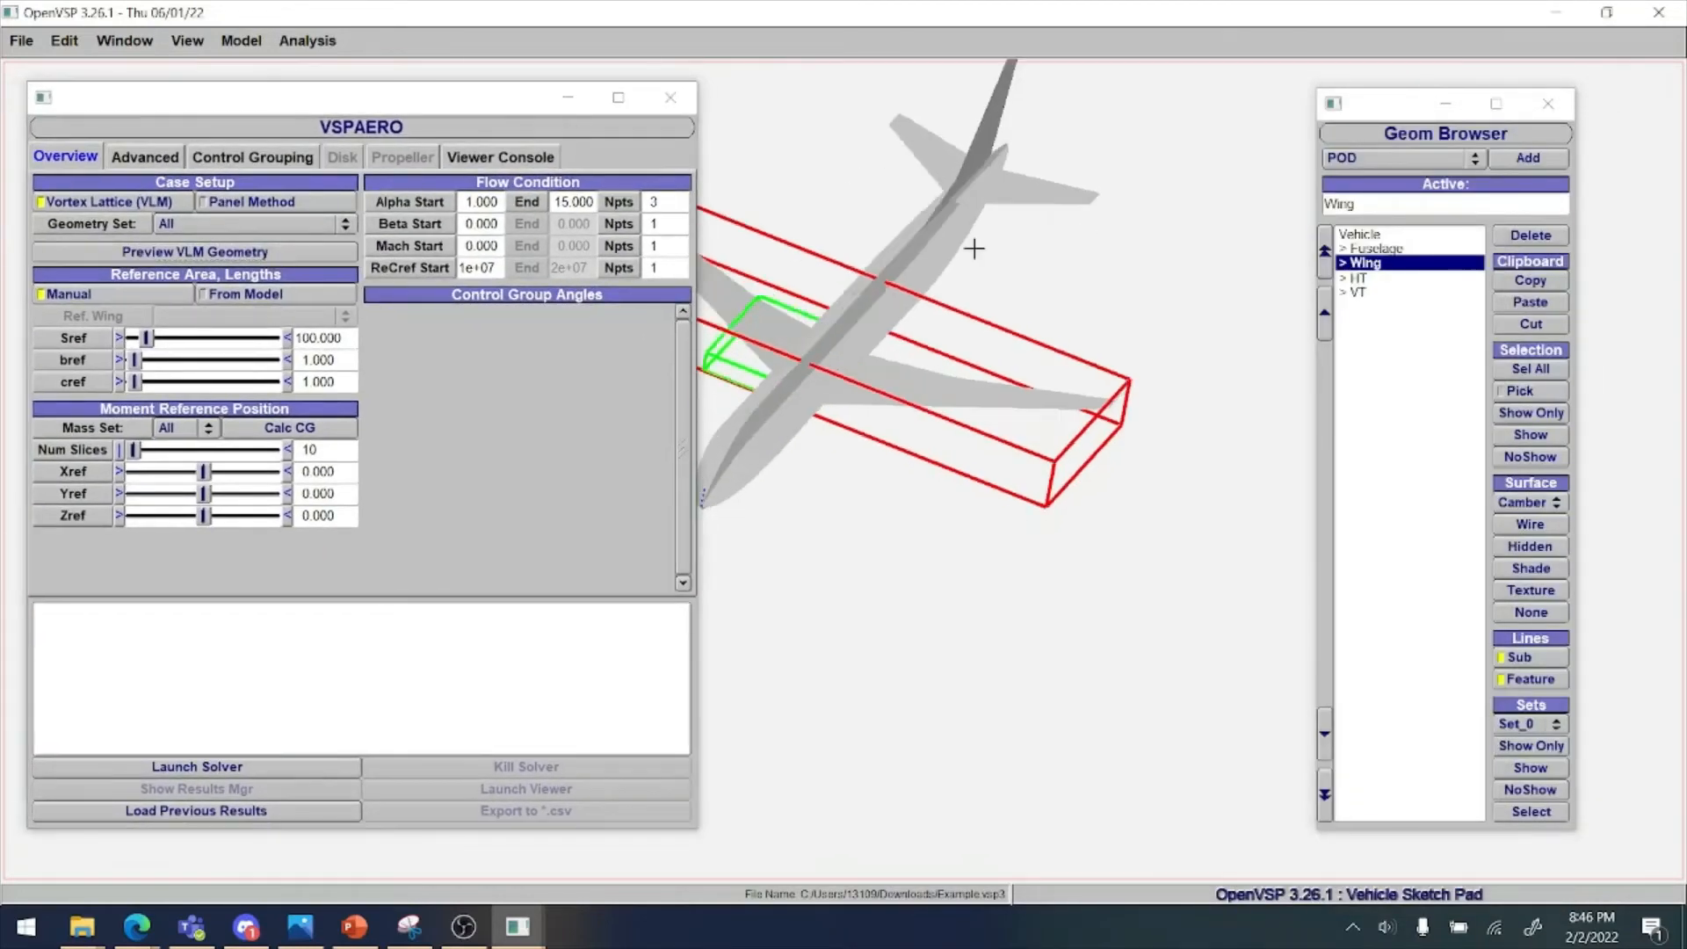
{"action": "left_click_drag", "start_coordinate": [974, 249], "coordinate": [690, 148]}
{"action": "left_click_drag", "start_coordinate": [1168, 233], "coordinate": [1119, 284]}
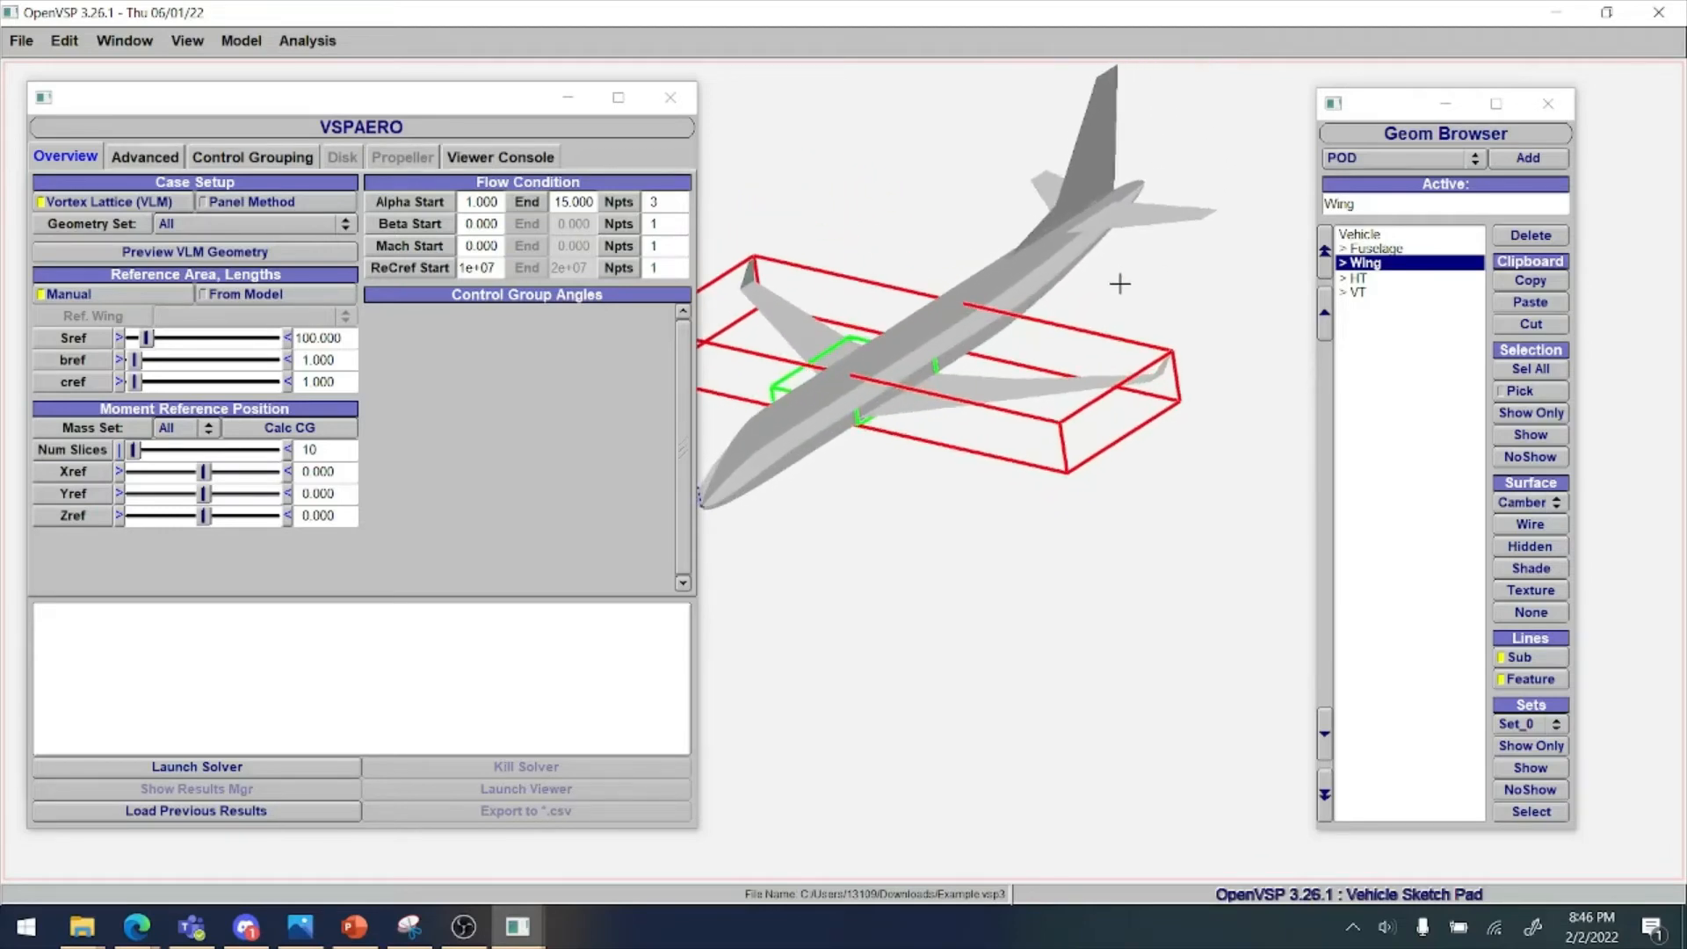
{"action": "mouse_move", "coordinate": [340, 114]}
{"action": "left_mouse_down"}
{"action": "mouse_move", "coordinate": [1260, 92]}
{"action": "mouse_move", "coordinate": [358, 103]}
{"action": "left_mouse_up"}
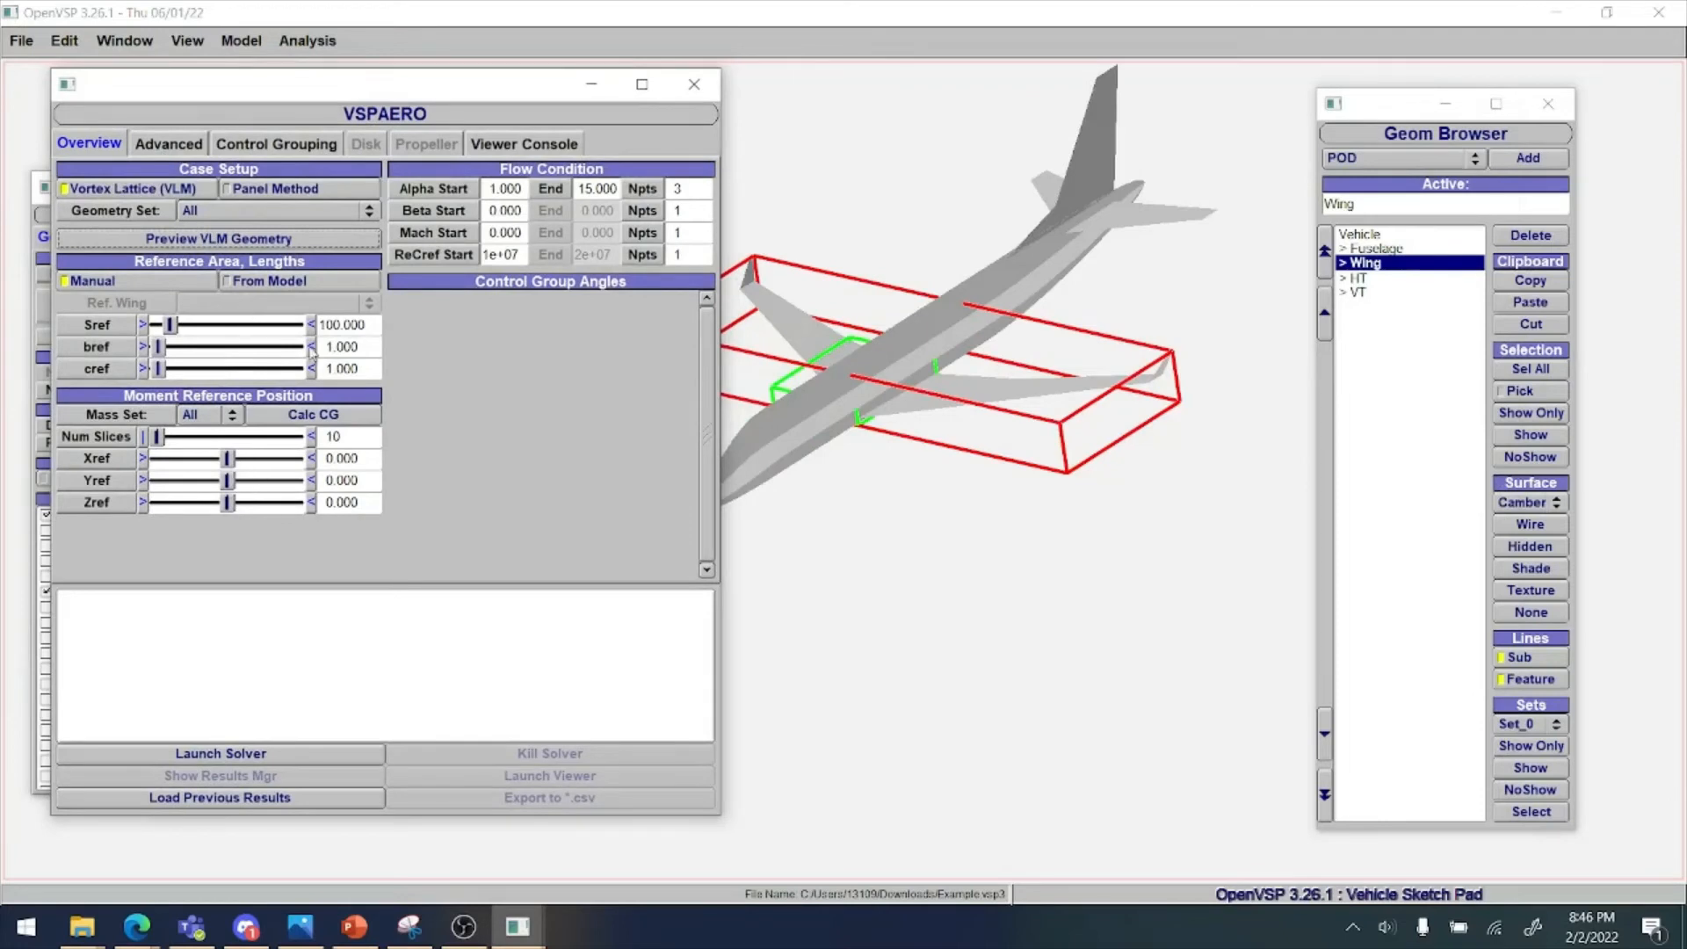
Take the reference area and lengths from the model's wing and calculate the CG as the moment reference position
{"action": "left_click", "coordinate": [269, 280]}
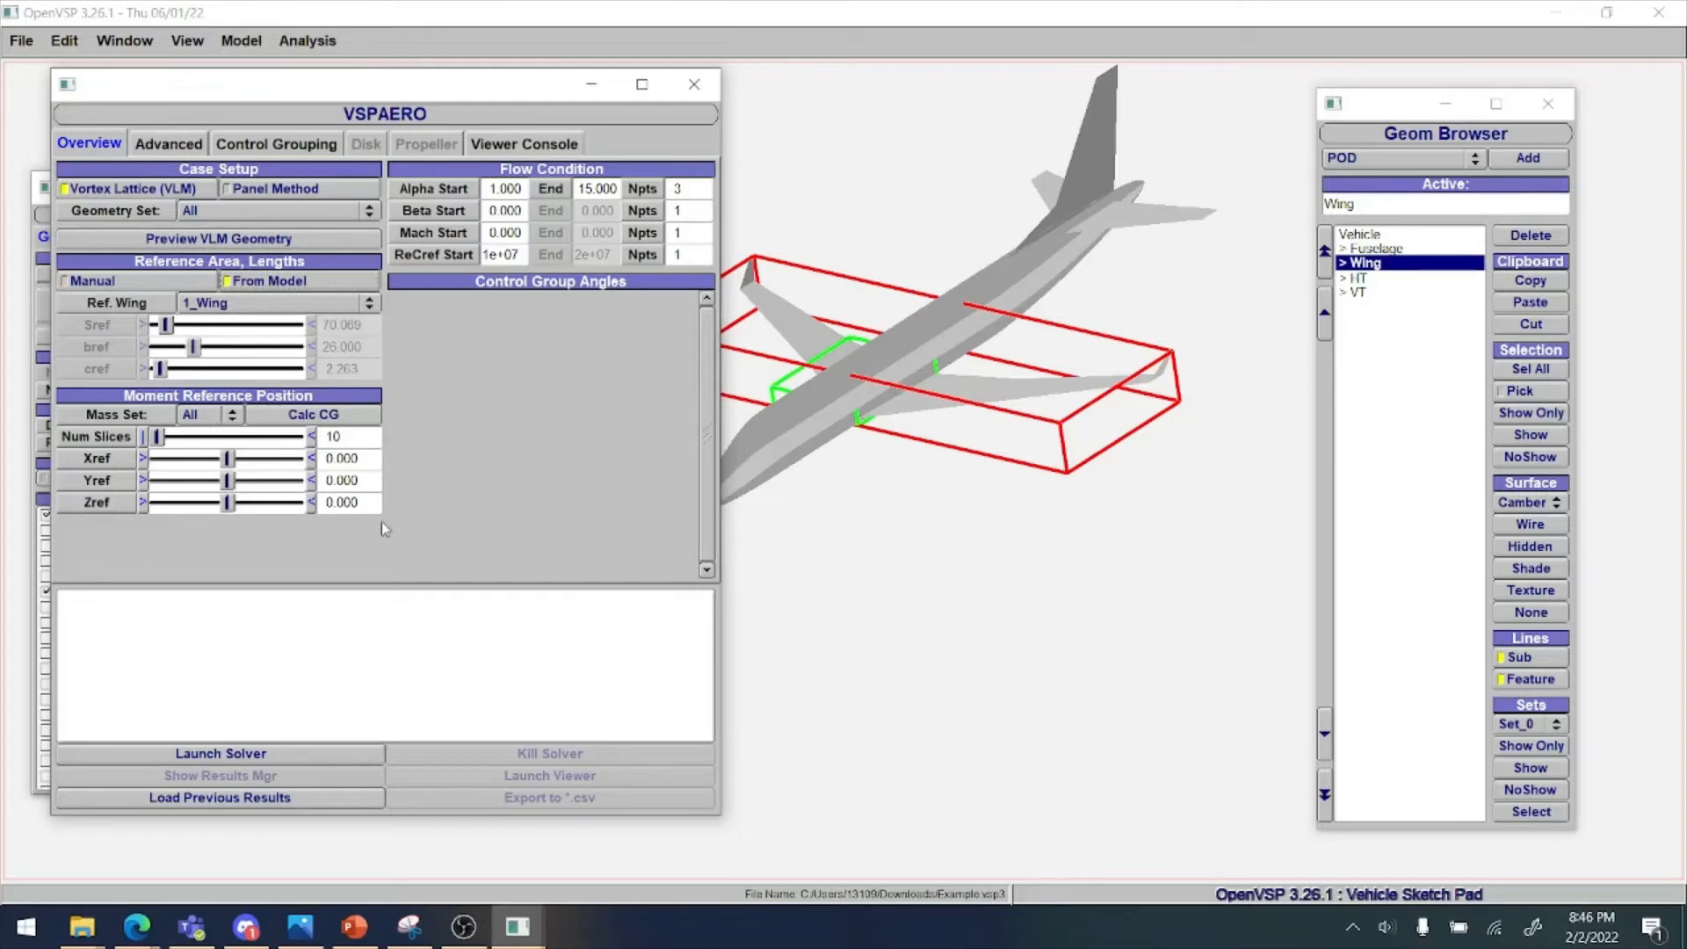
{"action": "left_click", "coordinate": [340, 416]}
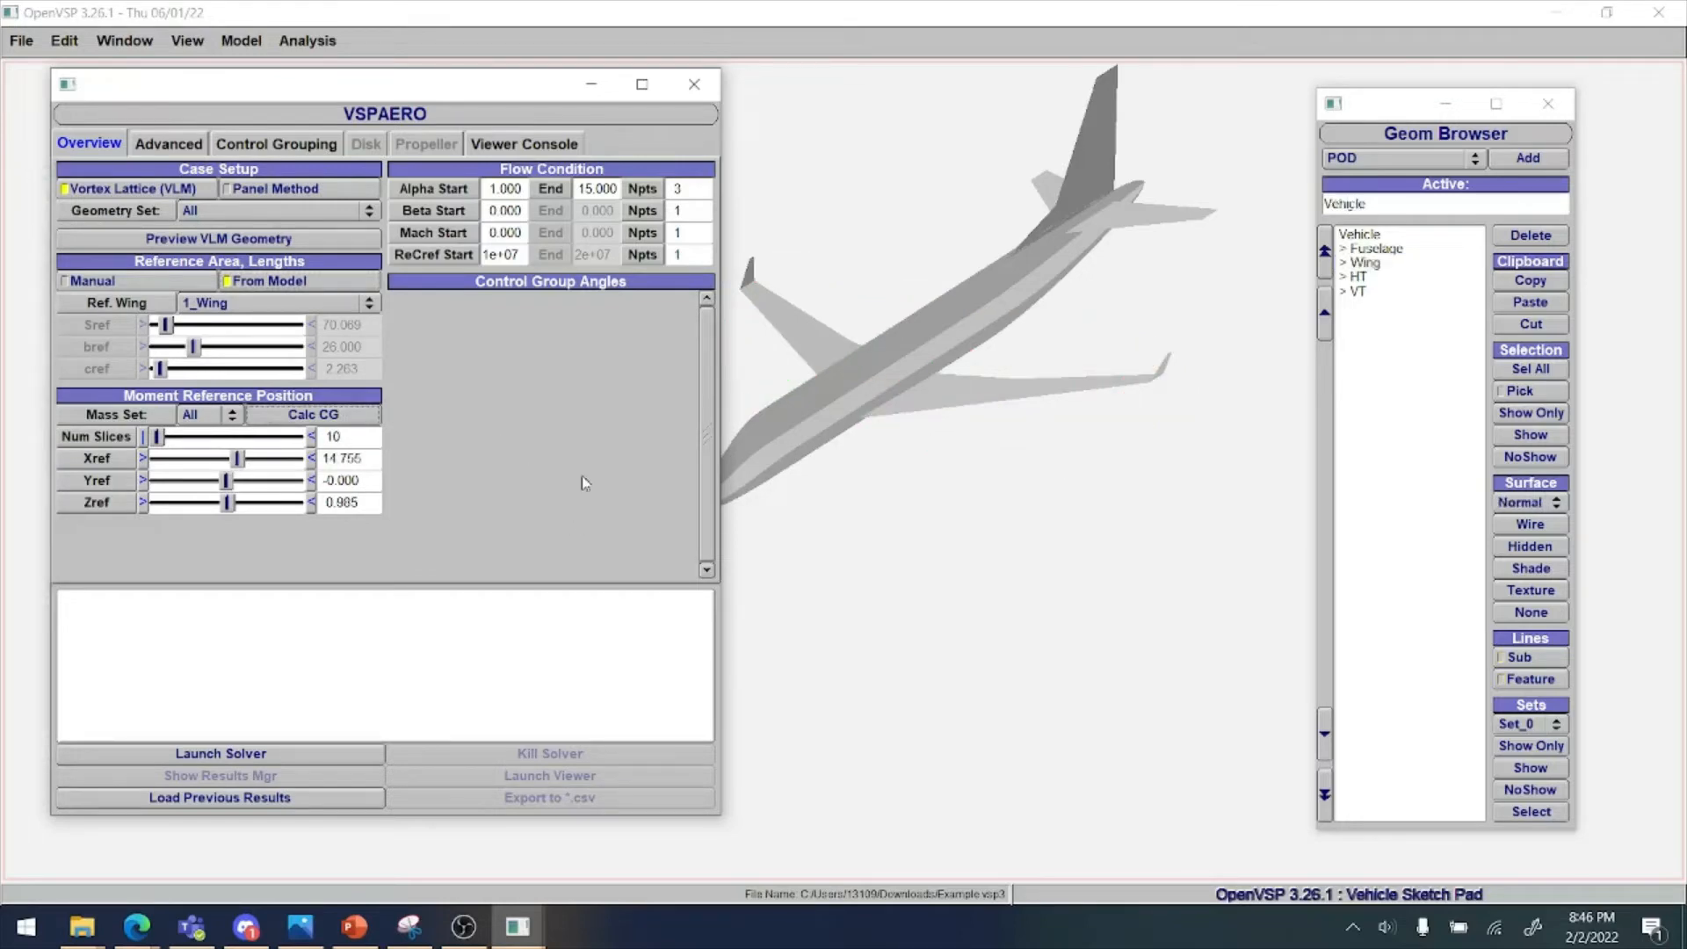
{"action": "mouse_move", "coordinate": [358, 99]}
{"action": "left_mouse_down"}
{"action": "mouse_move", "coordinate": [353, 350]}
{"action": "mouse_move", "coordinate": [383, 30]}
{"action": "mouse_move", "coordinate": [360, 65]}
{"action": "left_mouse_up"}
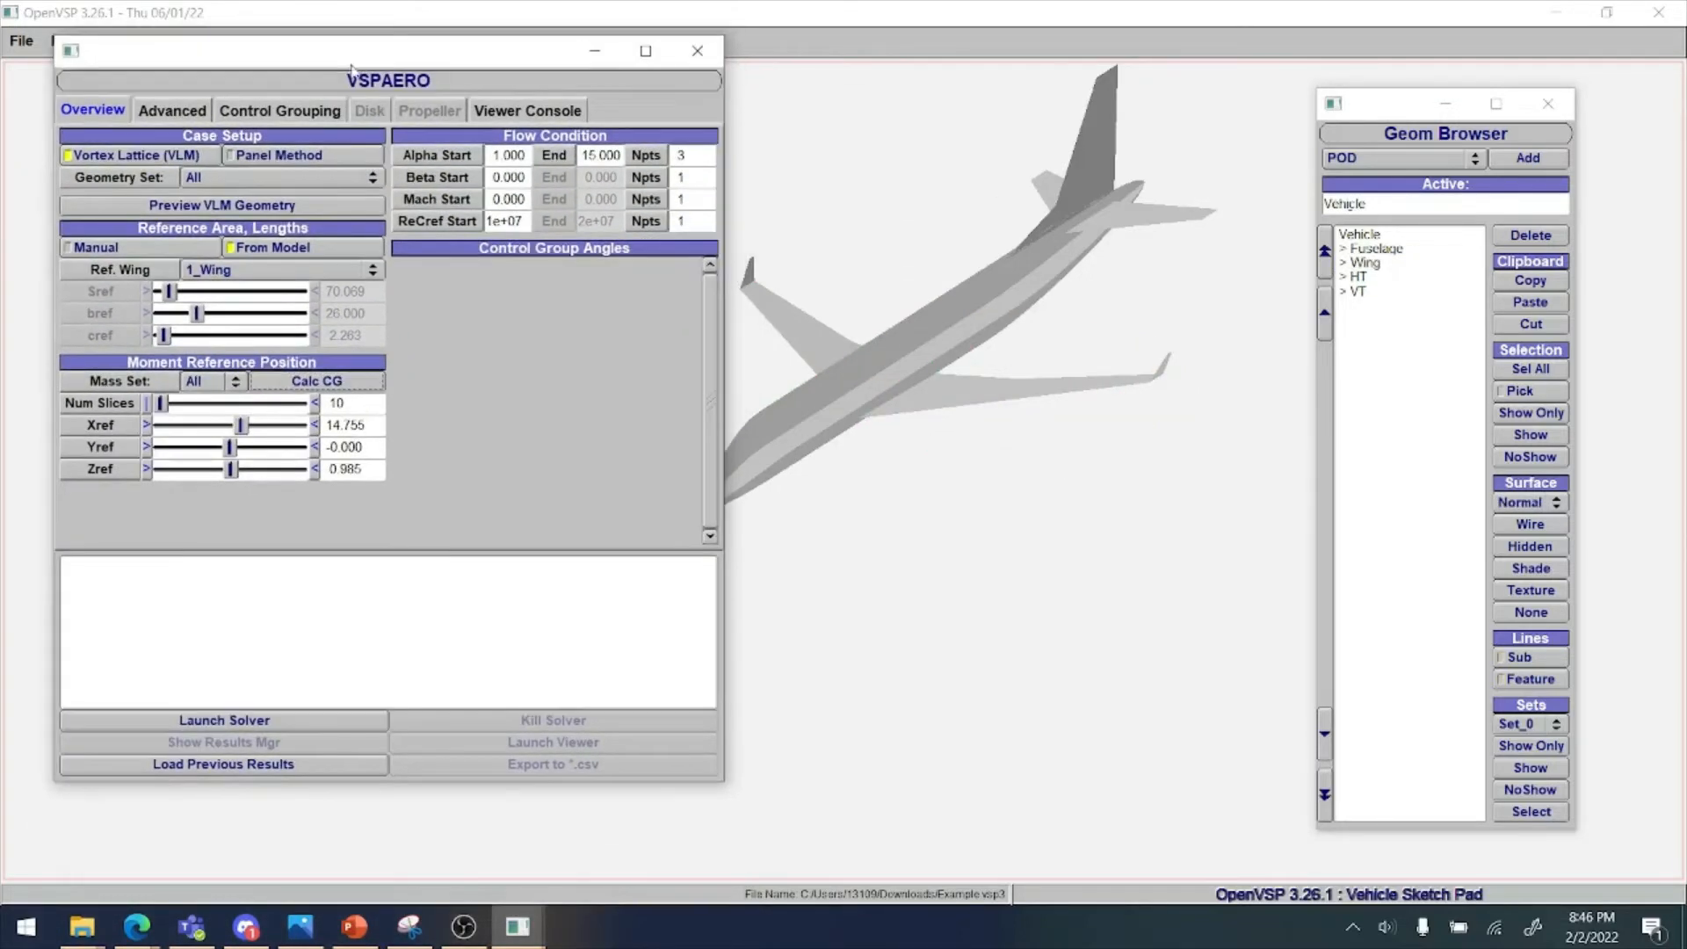
Show the advanced VSPAERO case settings and launch the solver with them
{"action": "left_click", "coordinate": [197, 109]}
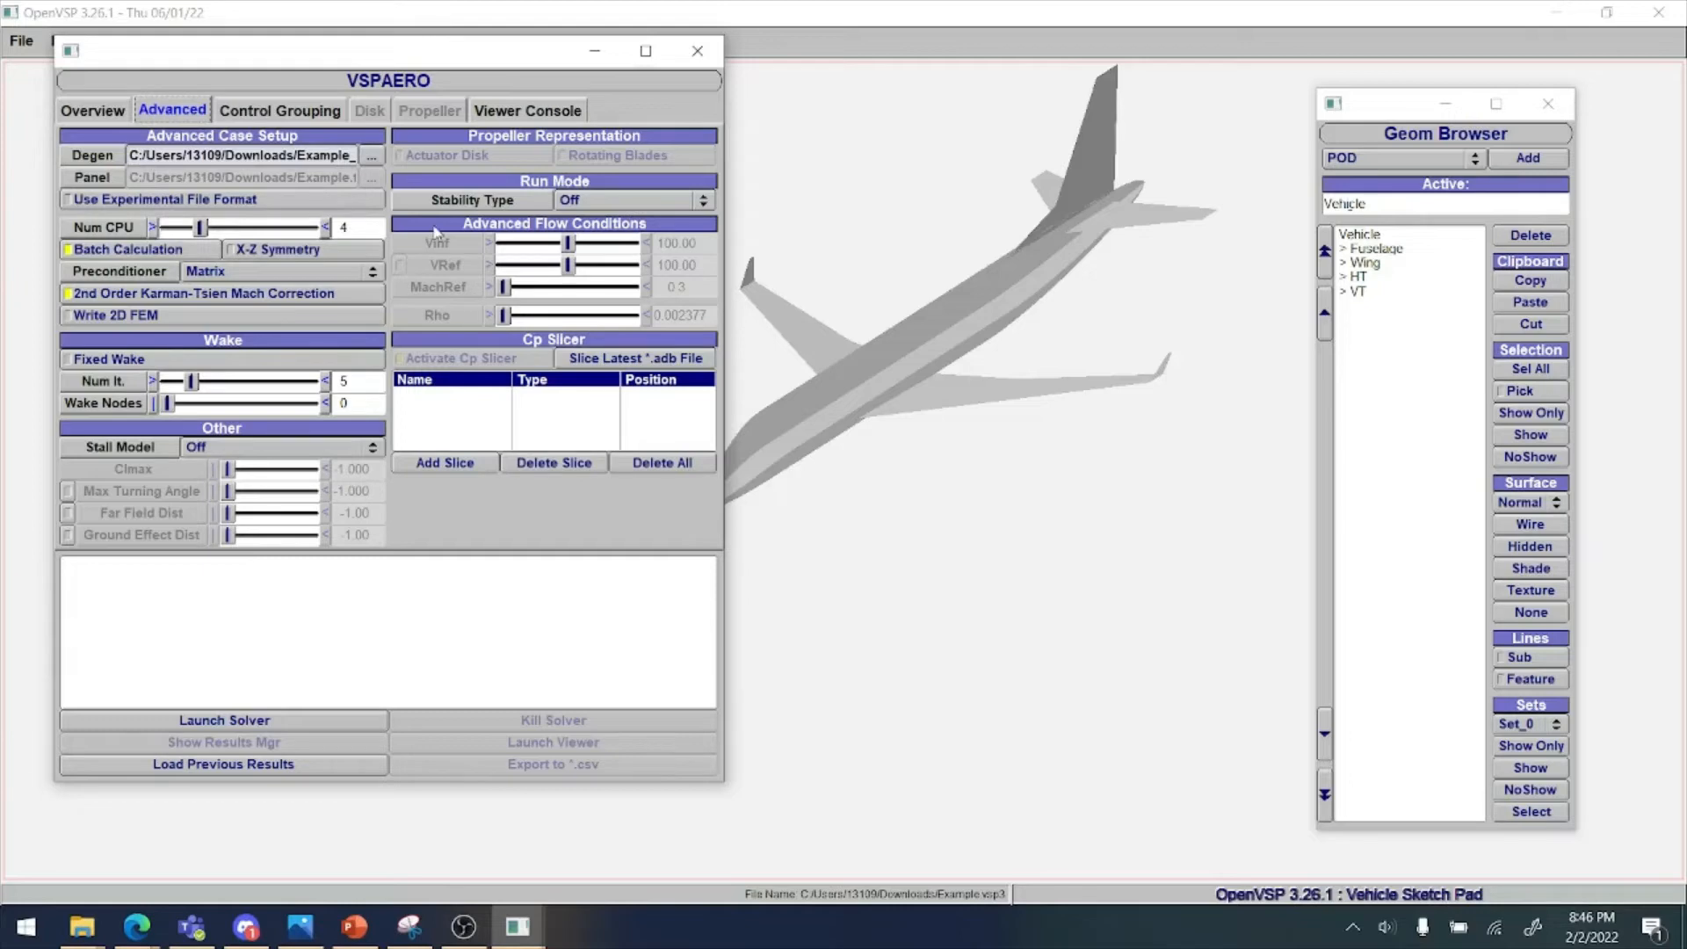
{"action": "left_click_drag", "start_coordinate": [409, 51], "coordinate": [472, 69]}
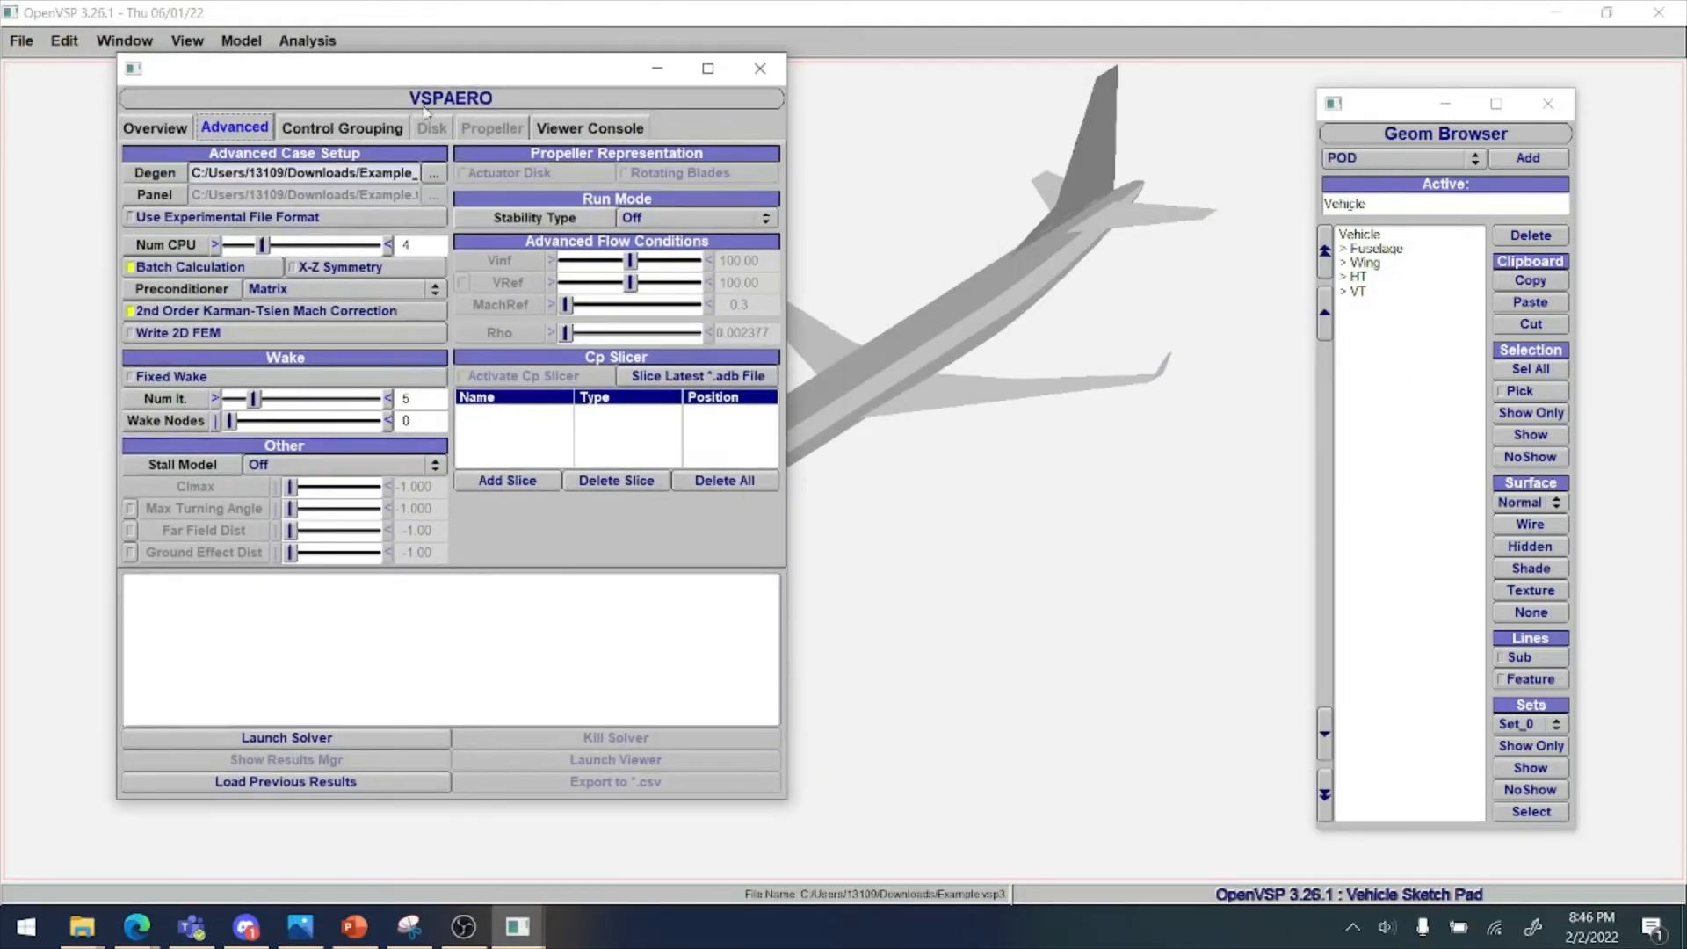
{"action": "left_click", "coordinate": [281, 739]}
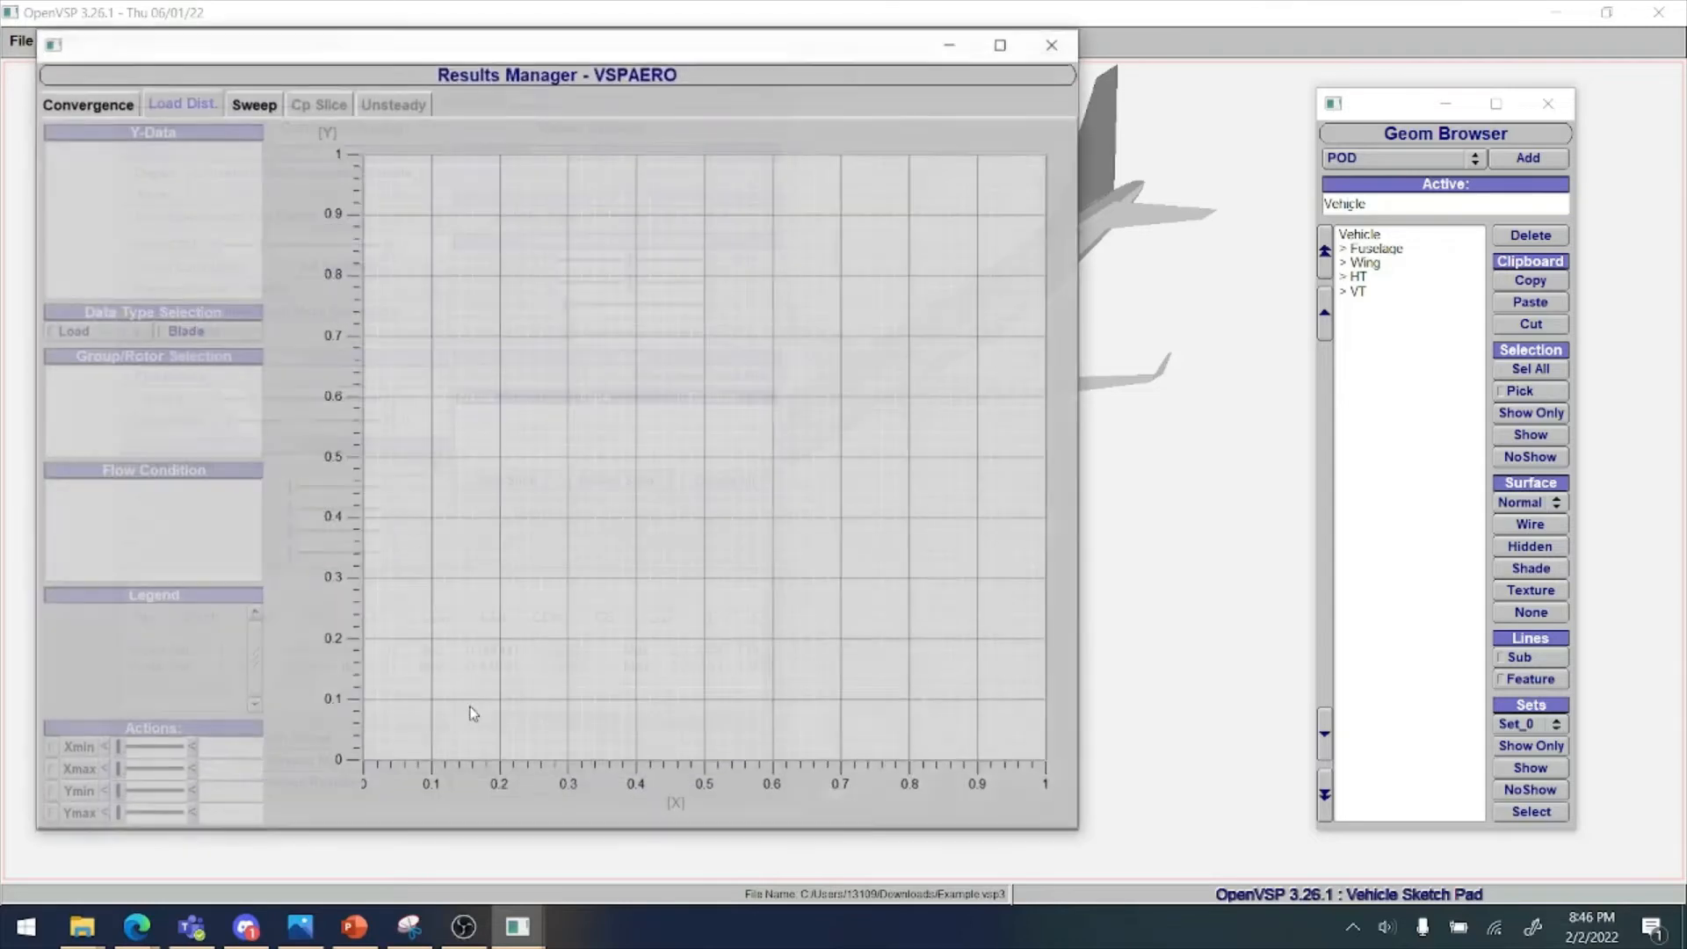
Open Example_DegenGeom.history from the Downloads folder in Notepad++ and decline the program update
{"action": "left_click", "coordinate": [82, 926]}
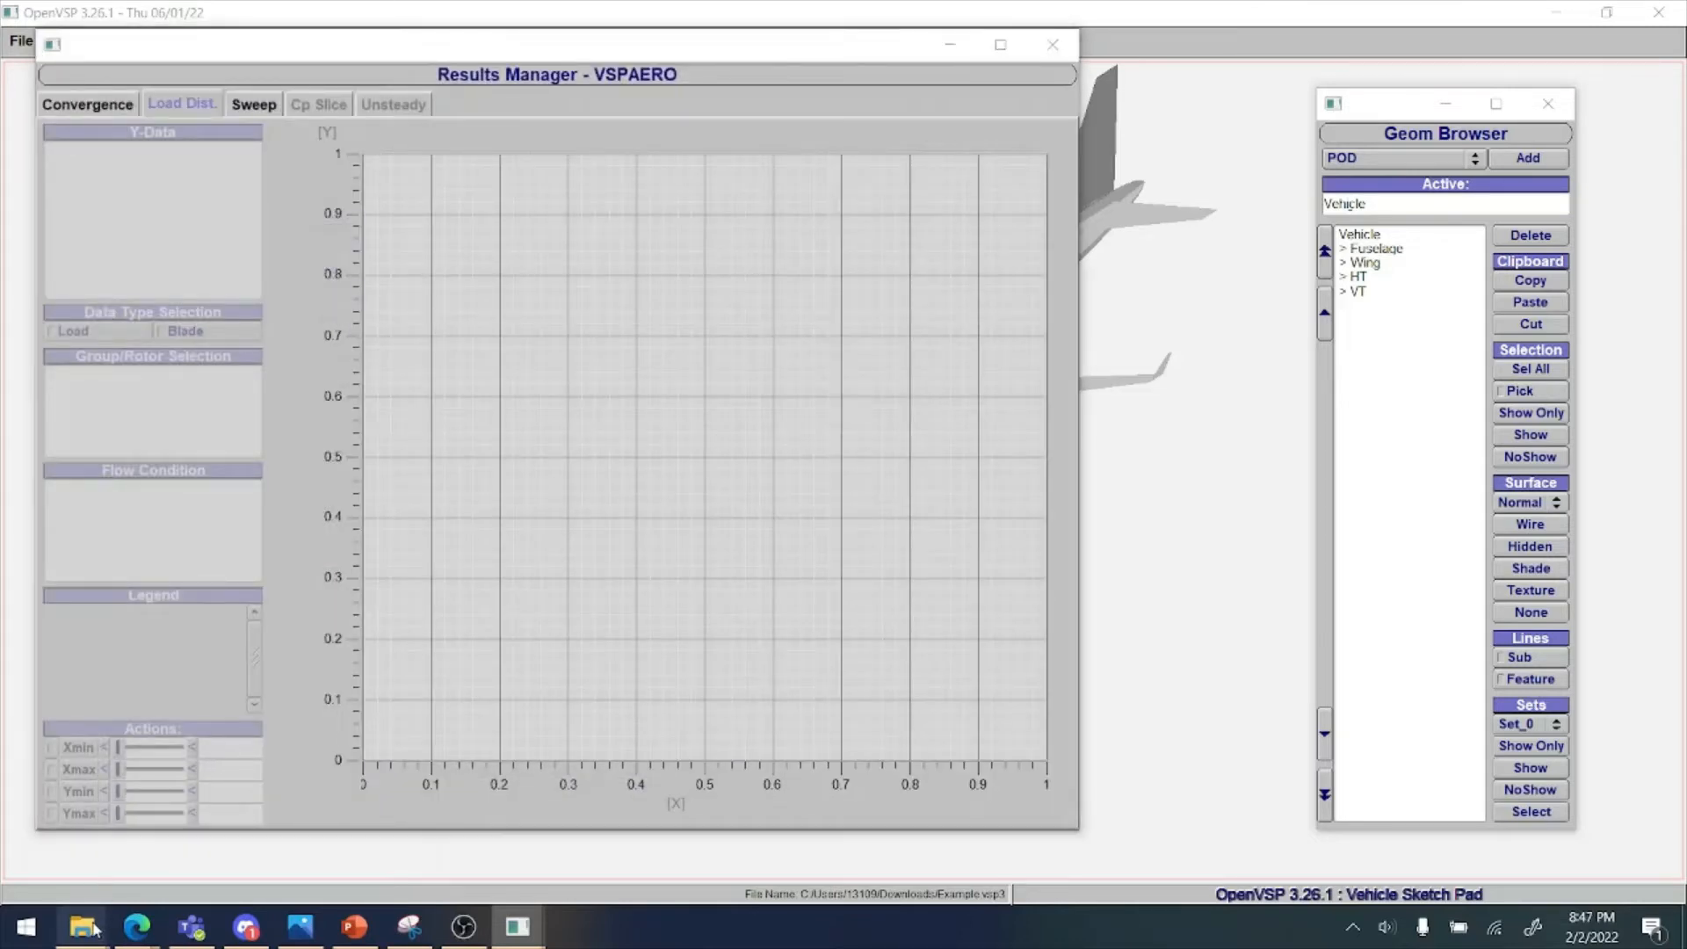
{"action": "left_click", "coordinate": [95, 887]}
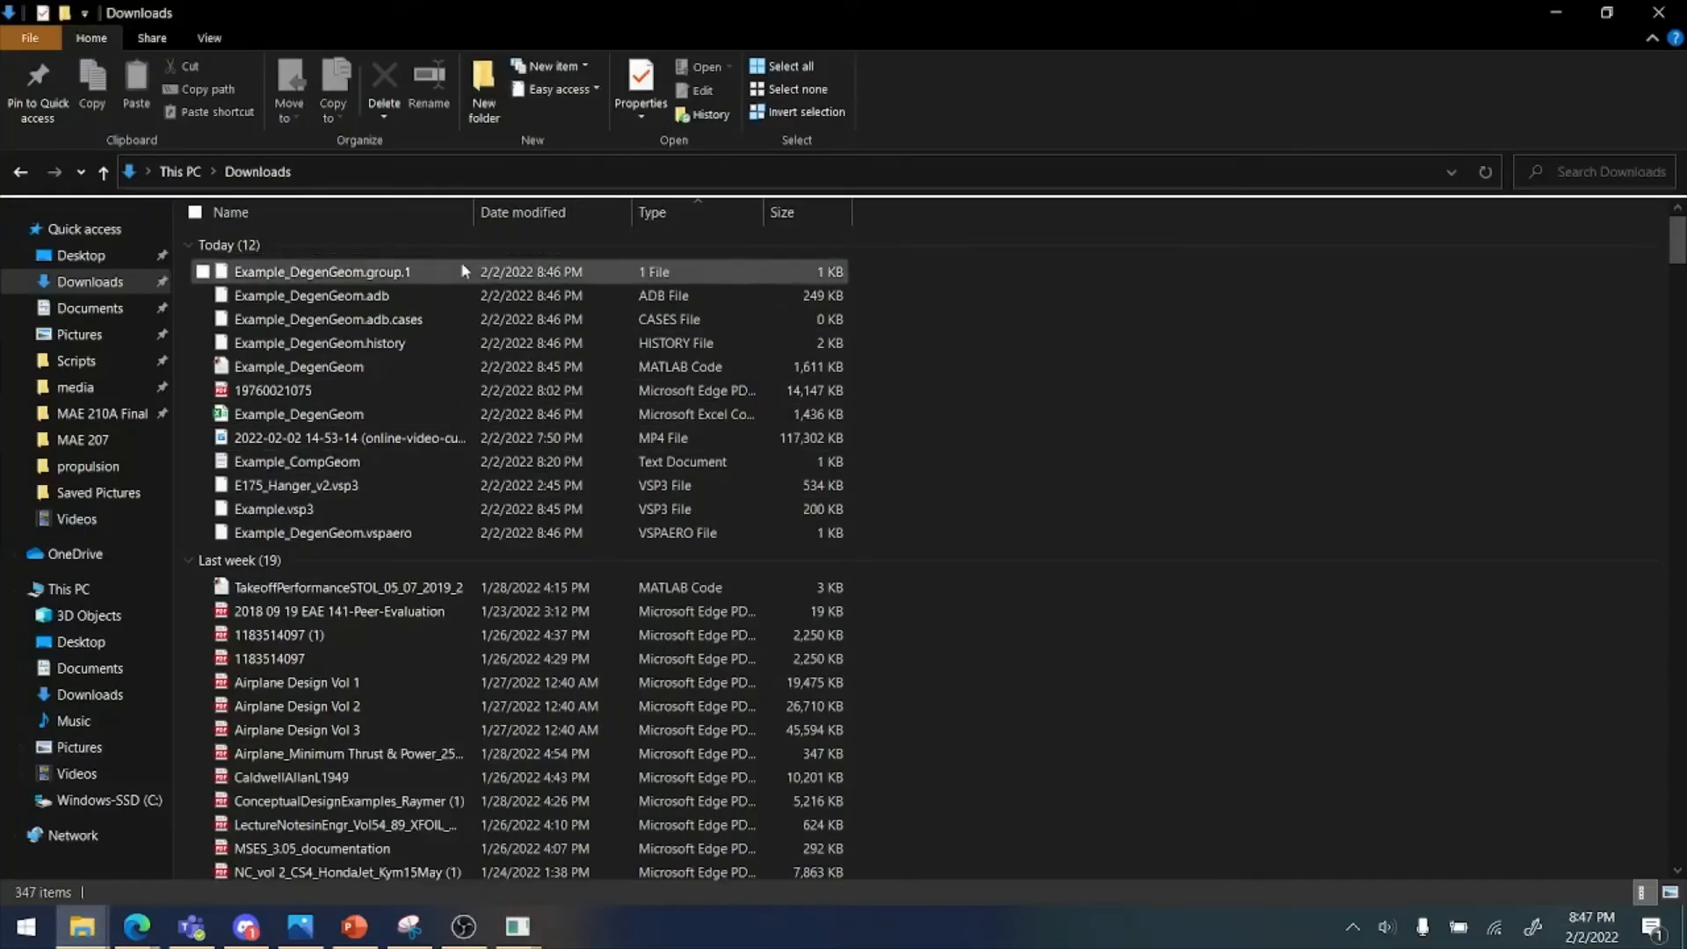
{"action": "left_click_drag", "start_coordinate": [456, 9], "coordinate": [615, 3]}
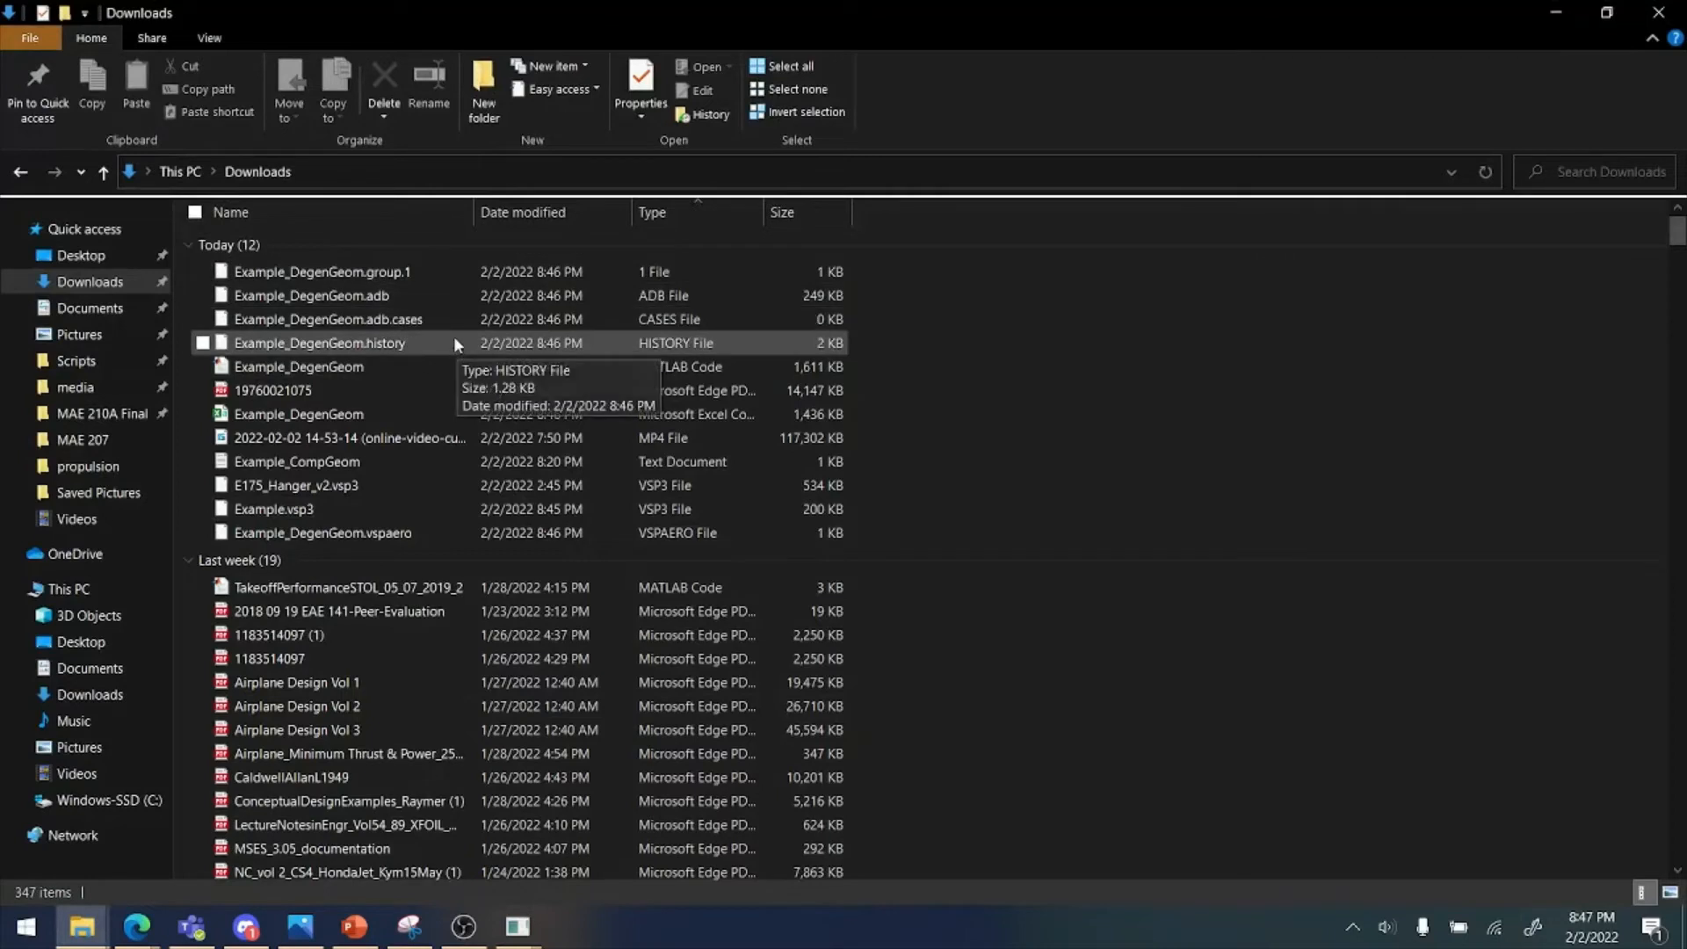
{"action": "left_click", "coordinate": [106, 281]}
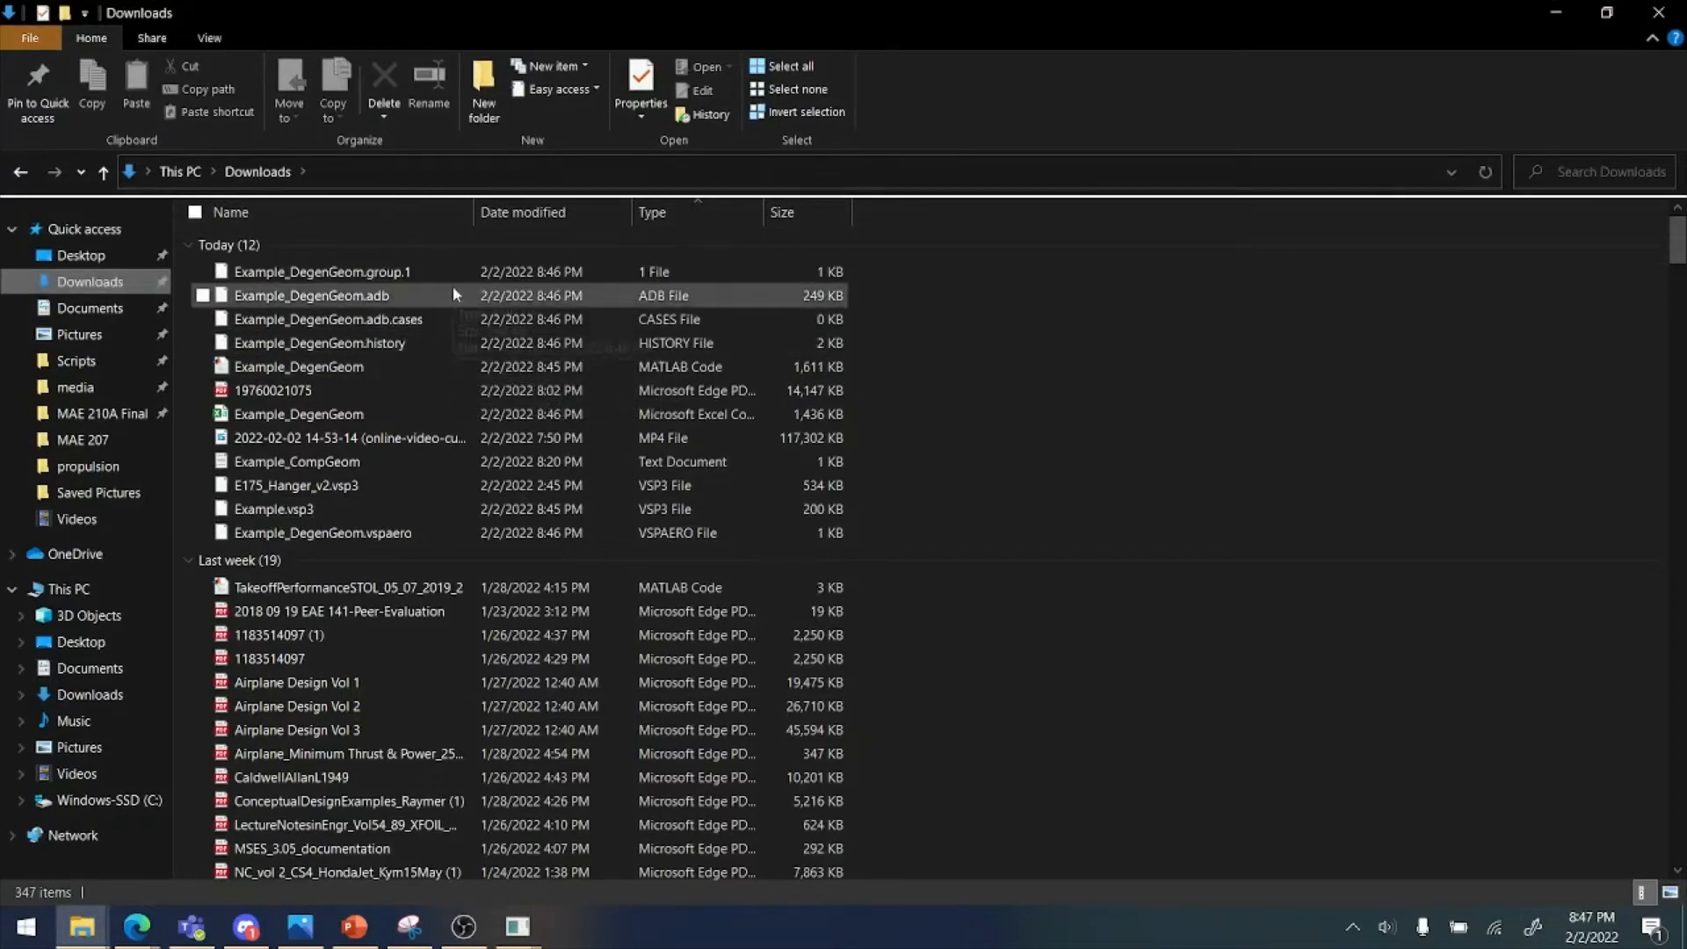
{"action": "right_click", "coordinate": [395, 343]}
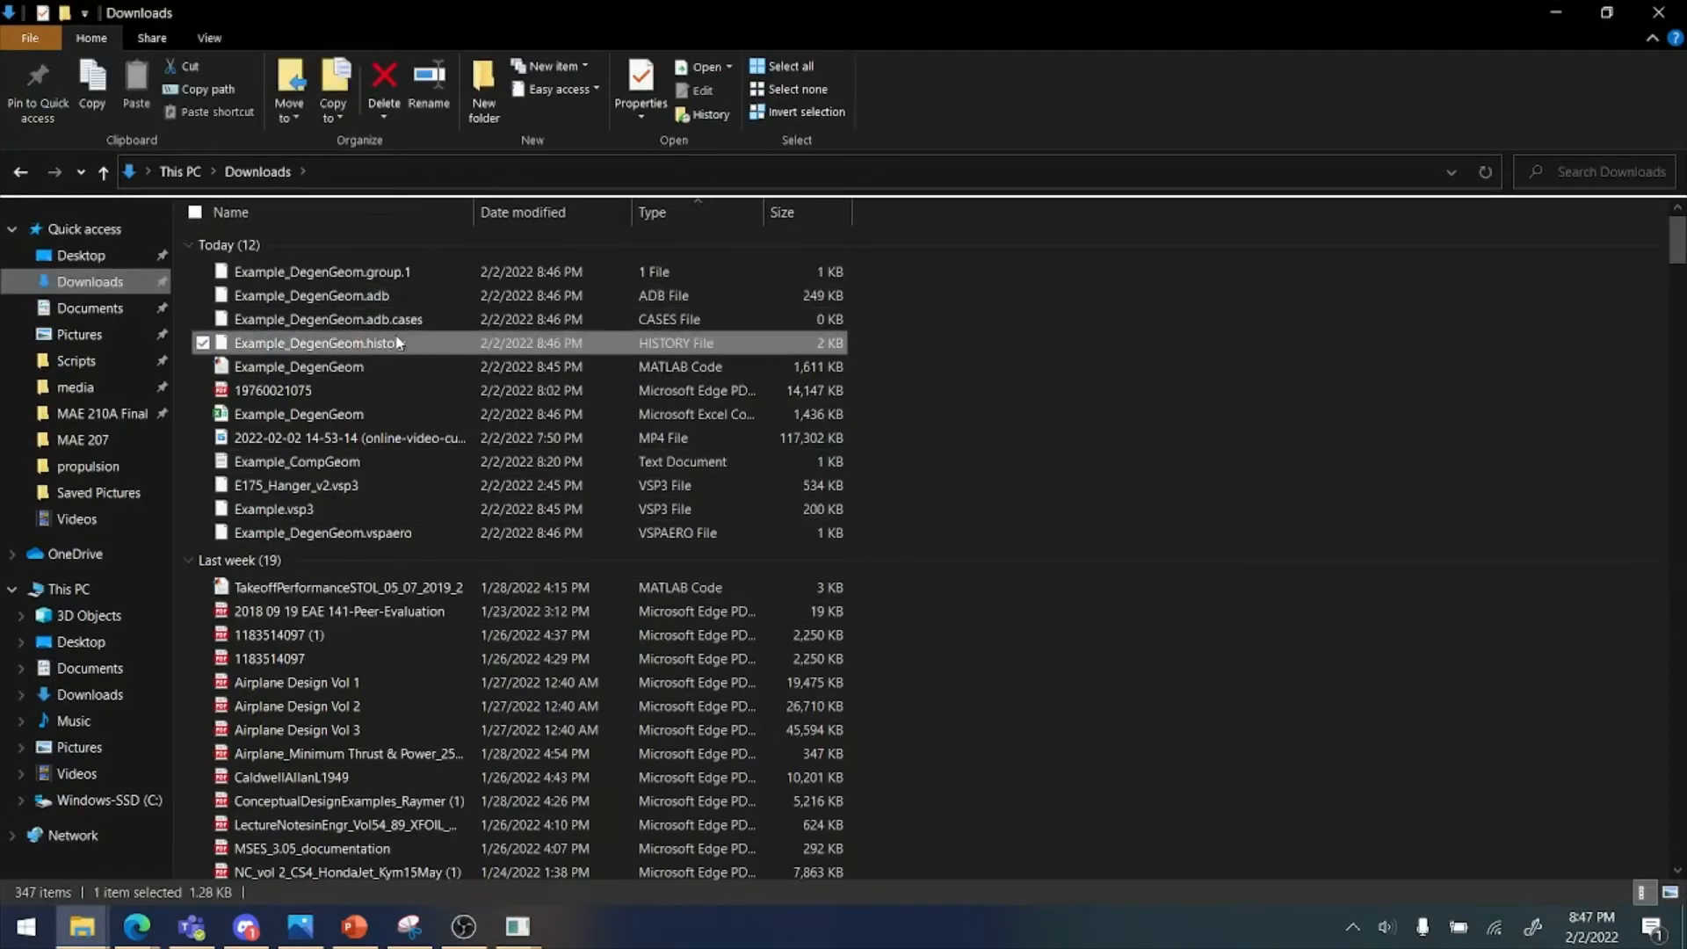
{"action": "left_click", "coordinate": [320, 356]}
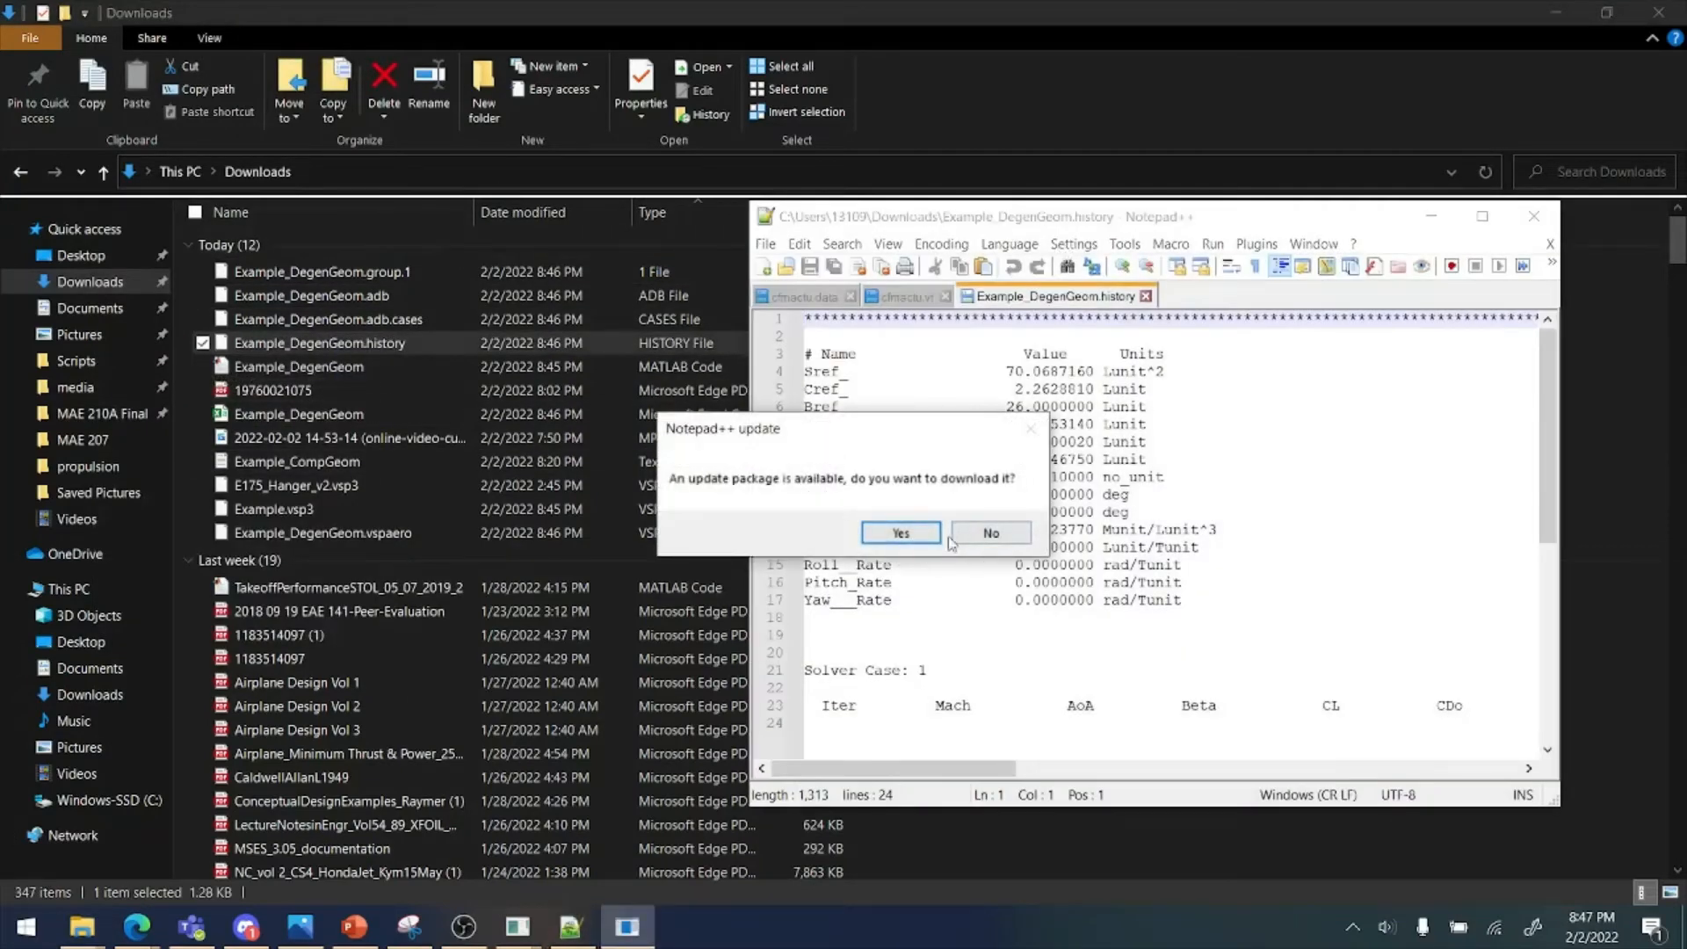
{"action": "left_click", "coordinate": [1023, 536]}
Examine the reference values and solver case table in the history file, then close Notepad++
{"action": "left_click", "coordinate": [1276, 582]}
{"action": "scroll", "coordinate": [1232, 608], "scroll_direction": "down", "scroll_amount": 1}
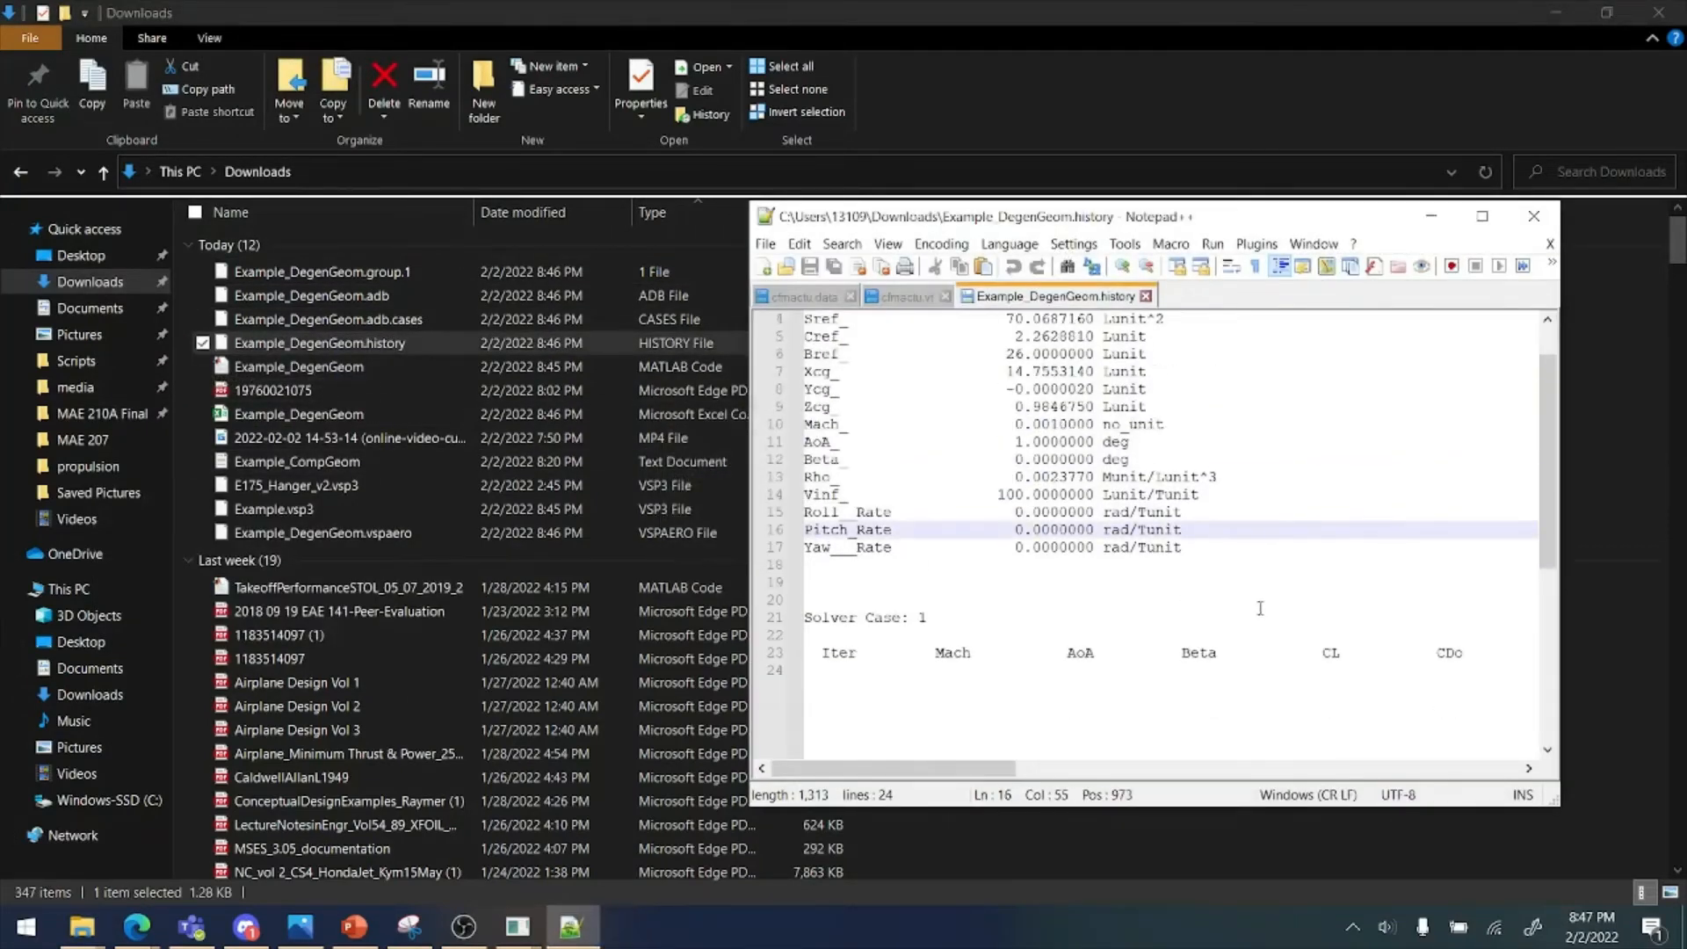
{"action": "scroll", "coordinate": [1231, 608], "scroll_direction": "up", "scroll_amount": 1}
{"action": "left_click_drag", "start_coordinate": [1232, 608], "coordinate": [1486, 726]}
{"action": "left_click_drag", "start_coordinate": [987, 775], "coordinate": [850, 779]}
{"action": "left_click", "coordinate": [1369, 590]}
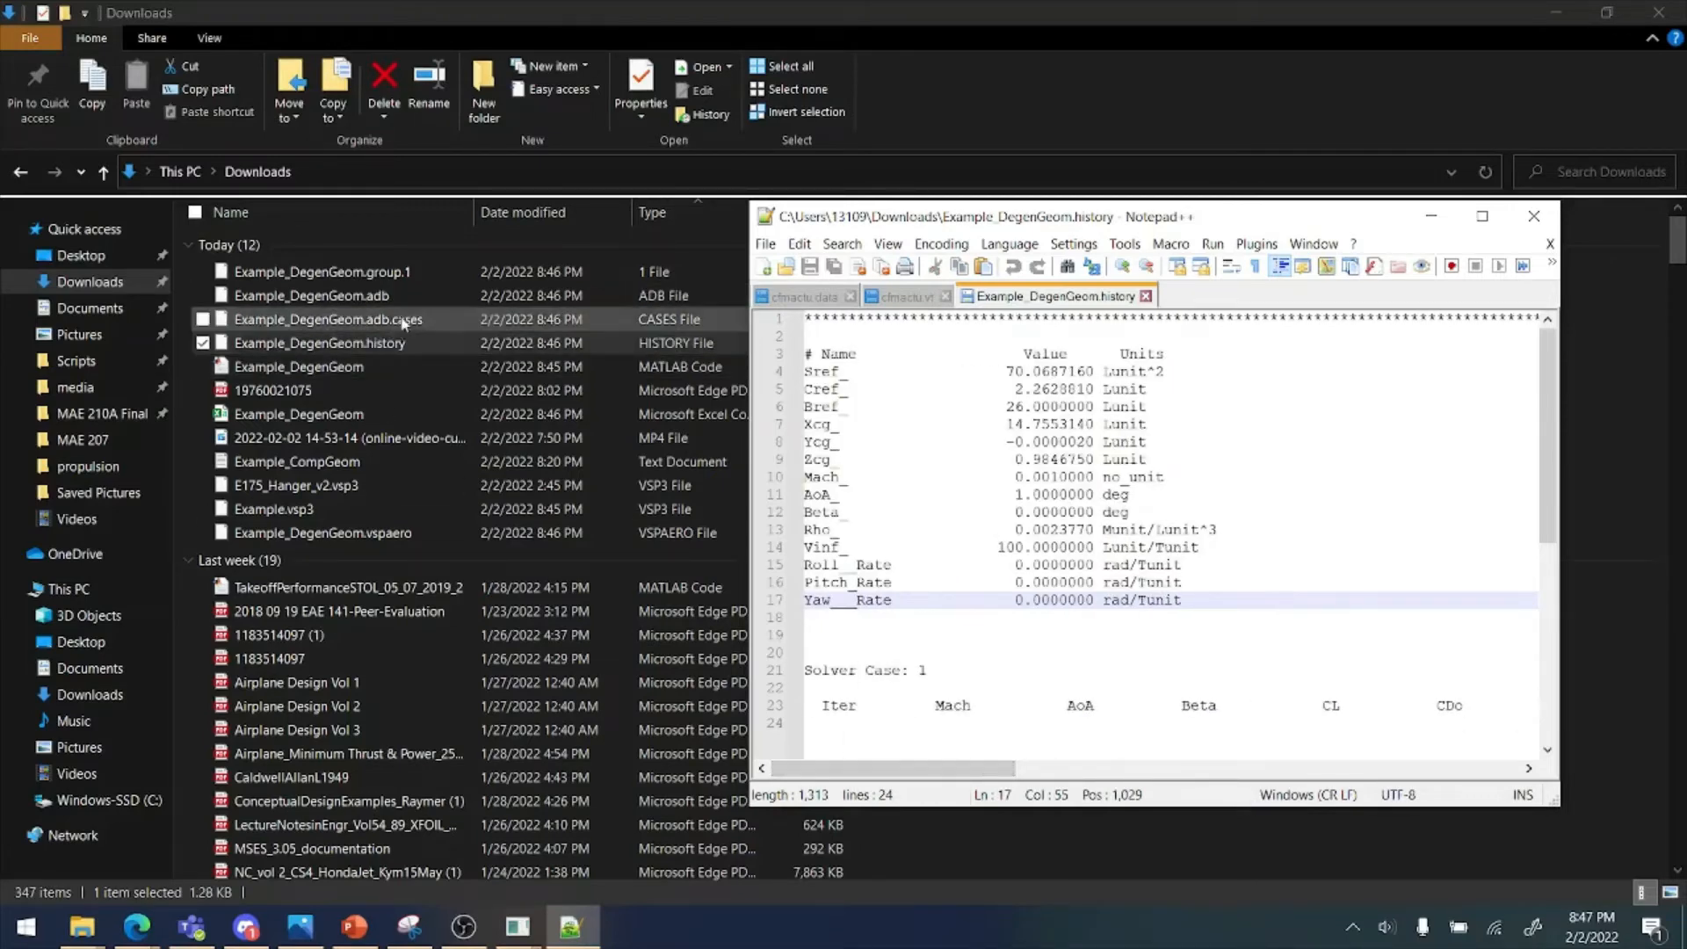
{"action": "left_click", "coordinate": [1556, 216]}
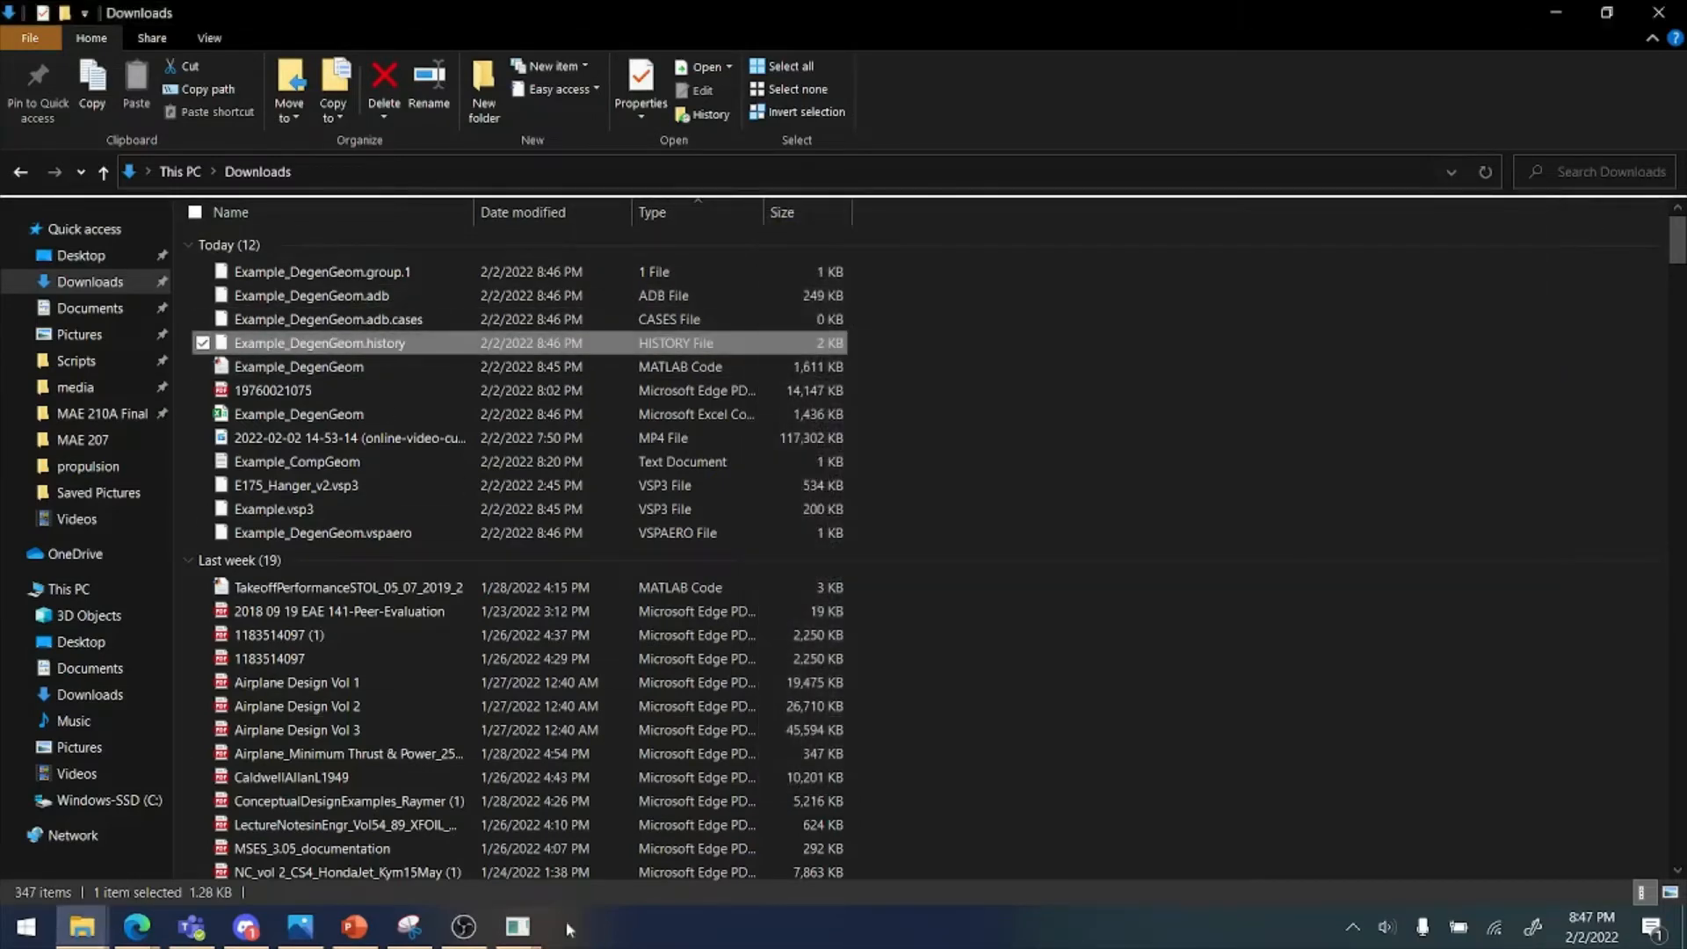
Return to OpenVSP, close the Results Manager and launch the VSPAERO solver again
{"action": "left_click", "coordinate": [592, 858]}
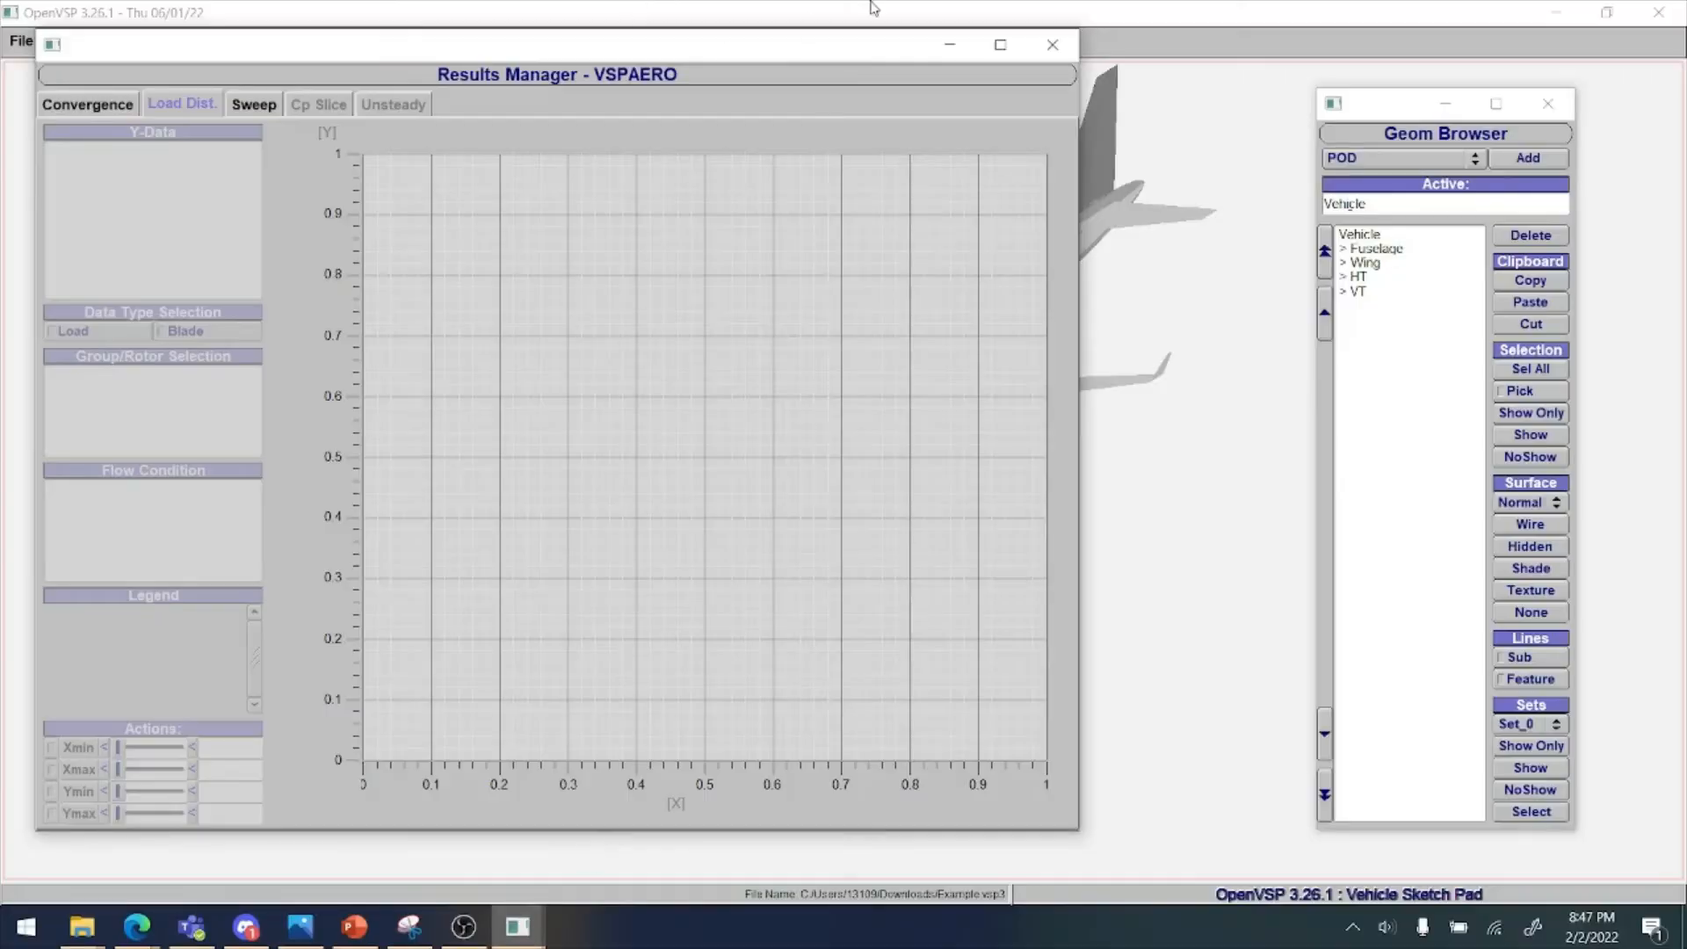
{"action": "left_click", "coordinate": [1052, 45]}
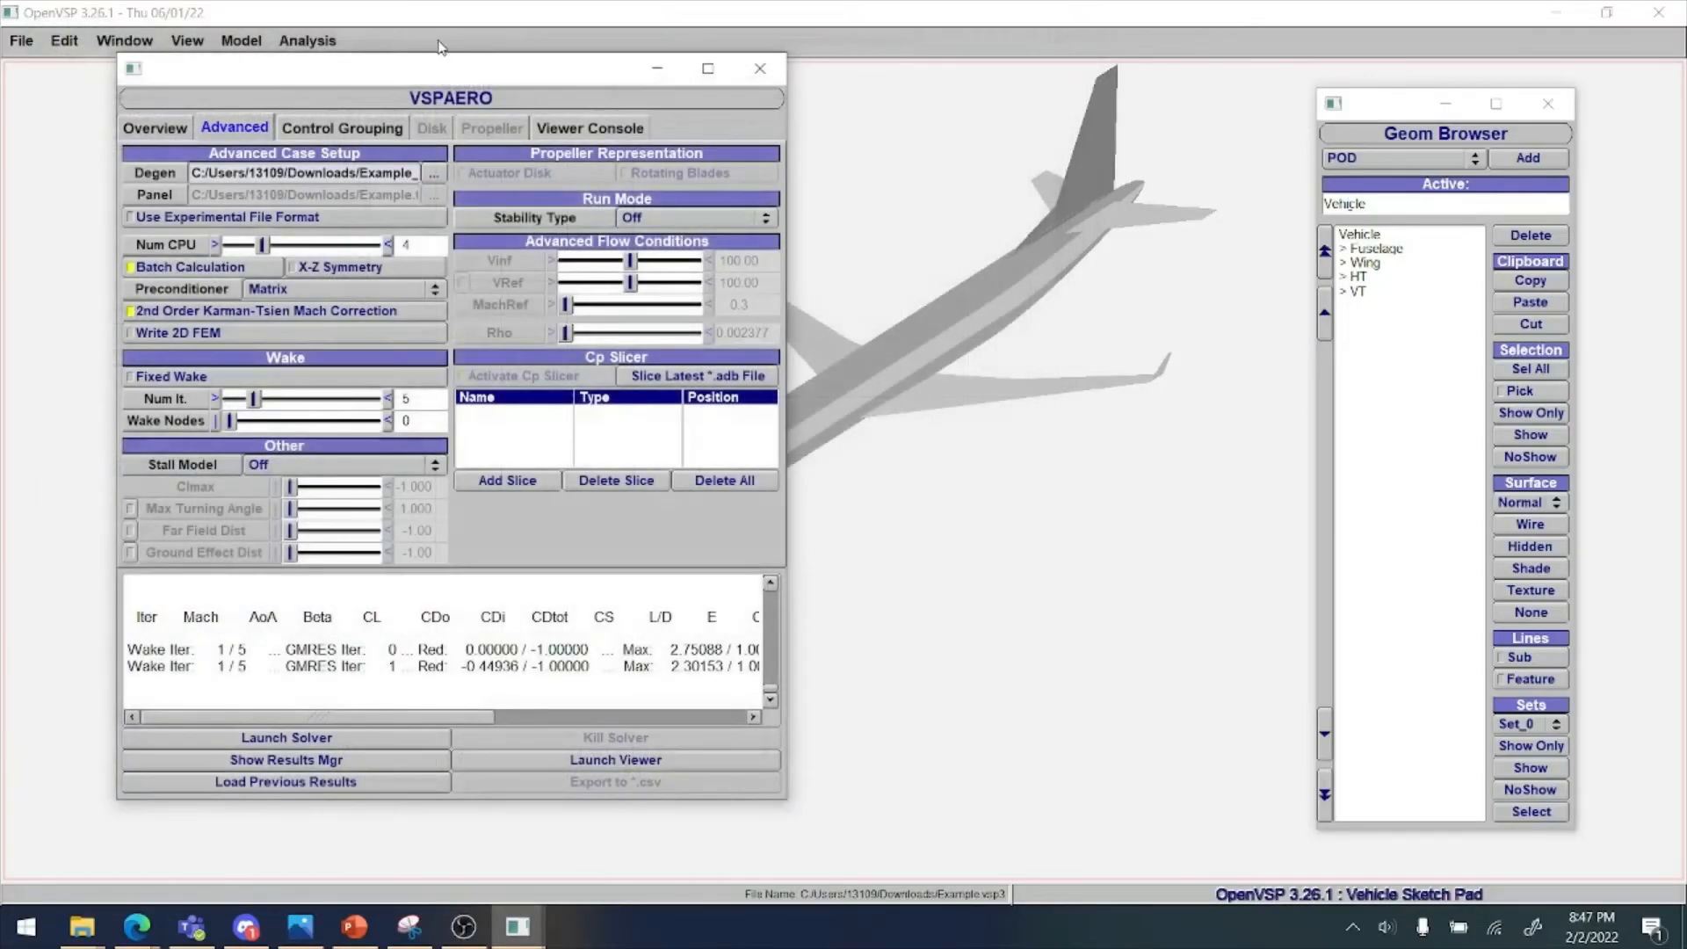
{"action": "left_click", "coordinate": [307, 739]}
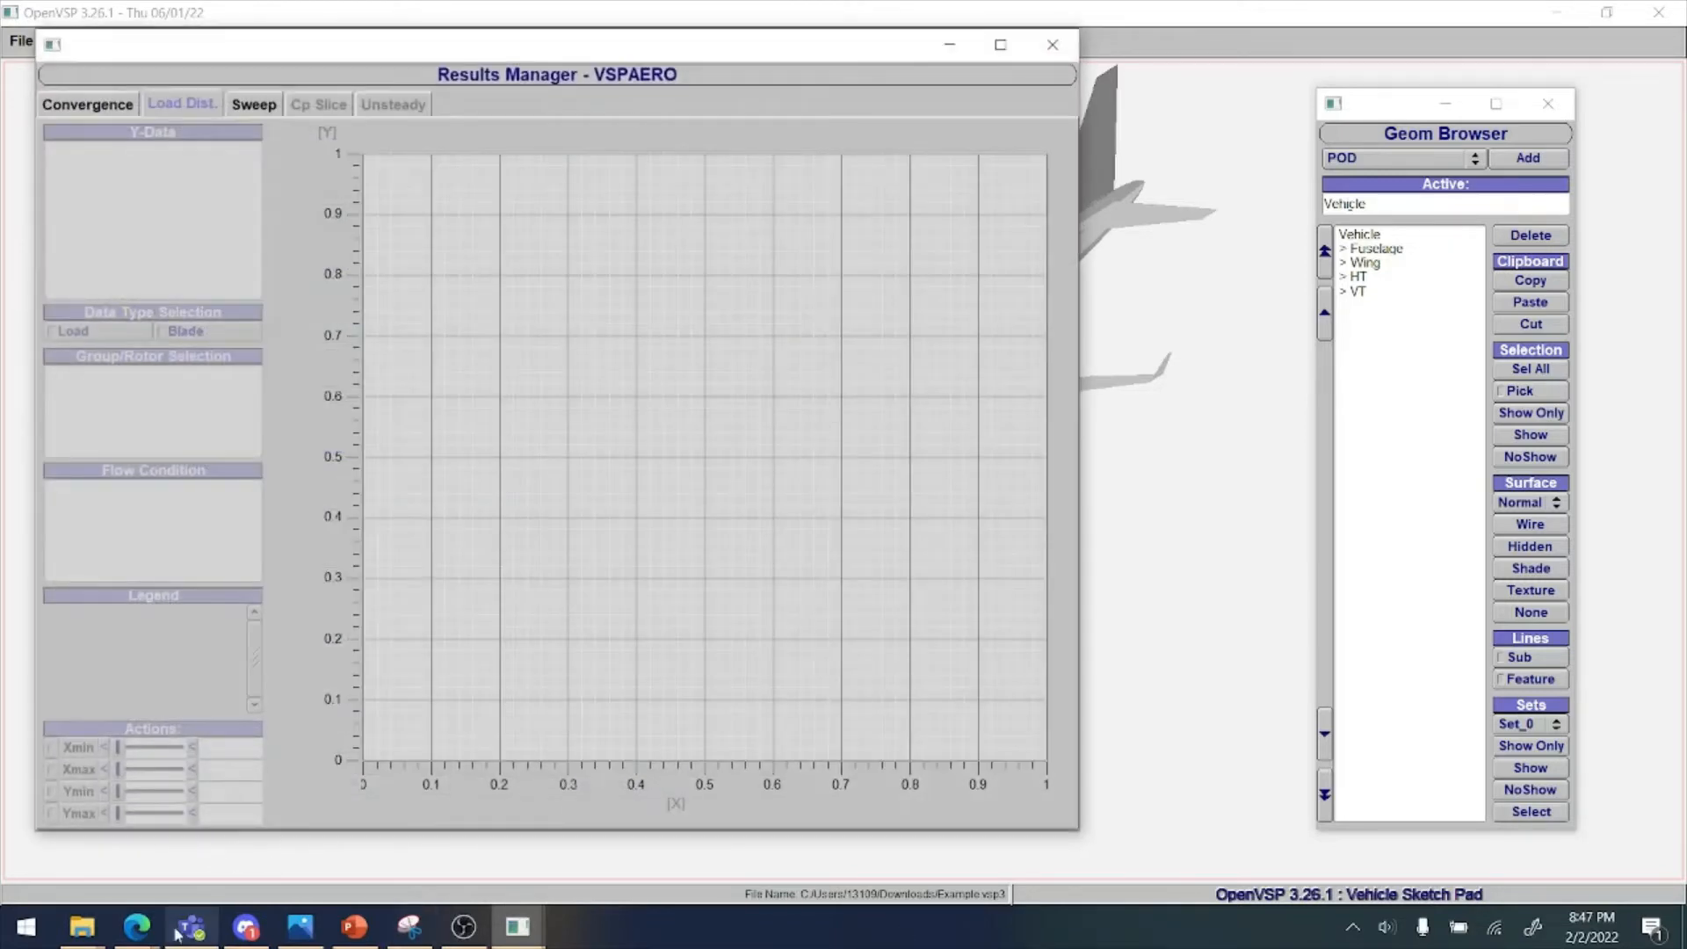
Open Unnamed_DegenGeom.vspaero from the OpenVSP-3.26.1-win64 folder in Notepad++
{"action": "mouse_move", "coordinate": [81, 927]}
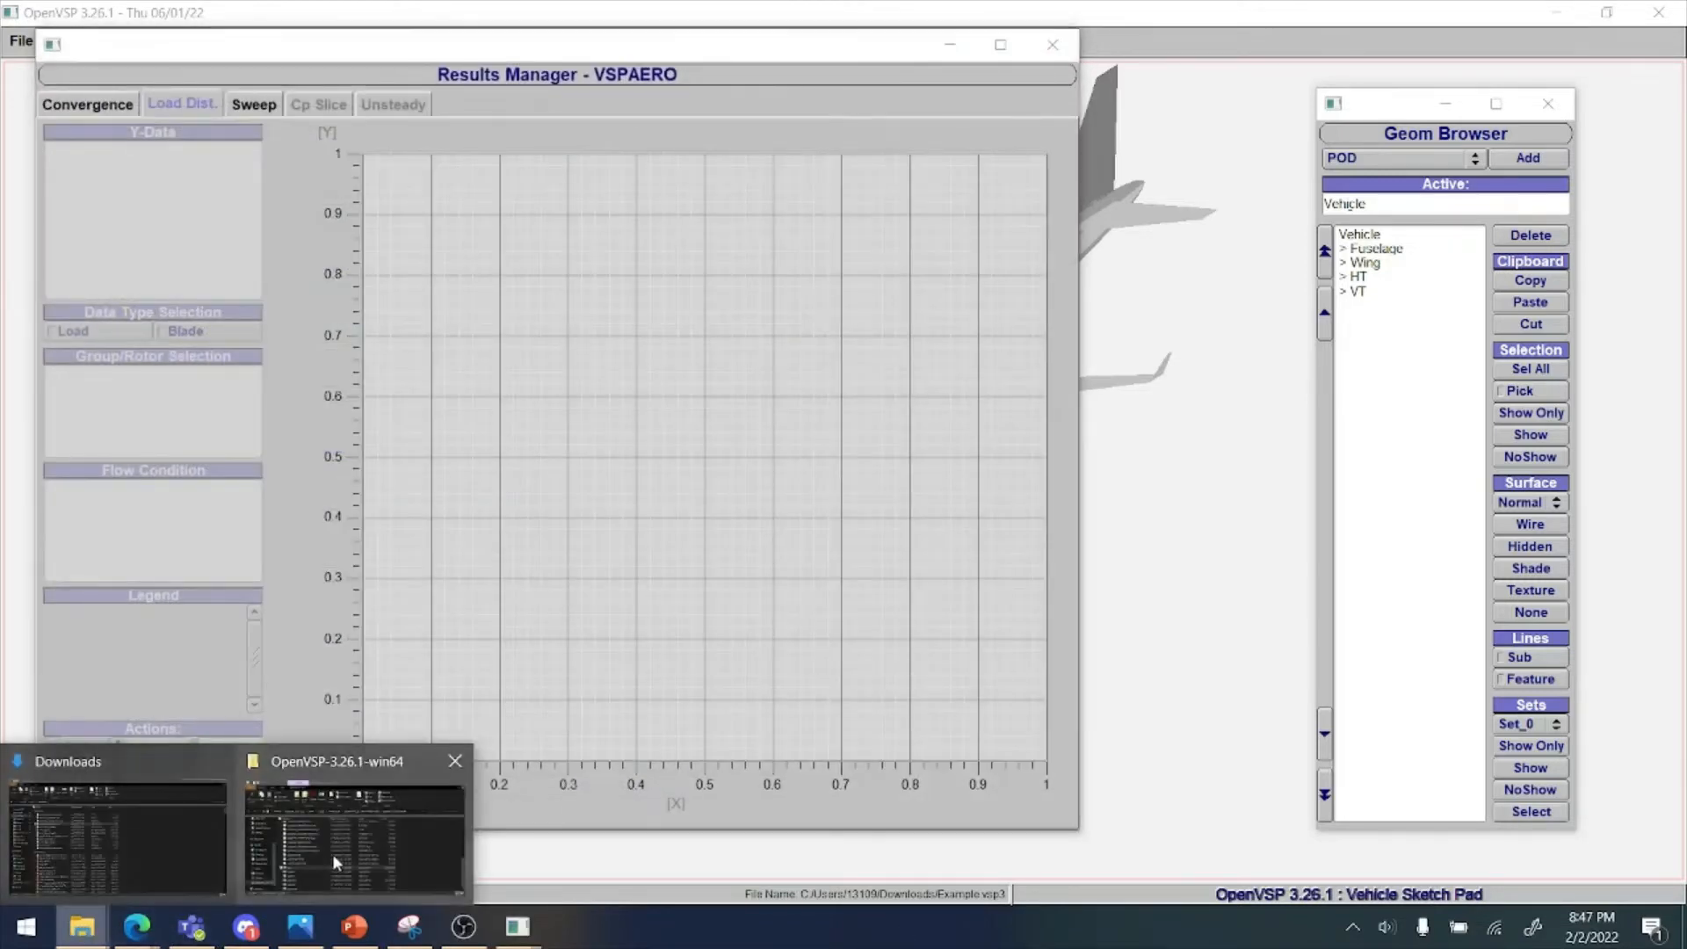
{"action": "left_click", "coordinate": [332, 852]}
{"action": "left_click", "coordinate": [835, 691]}
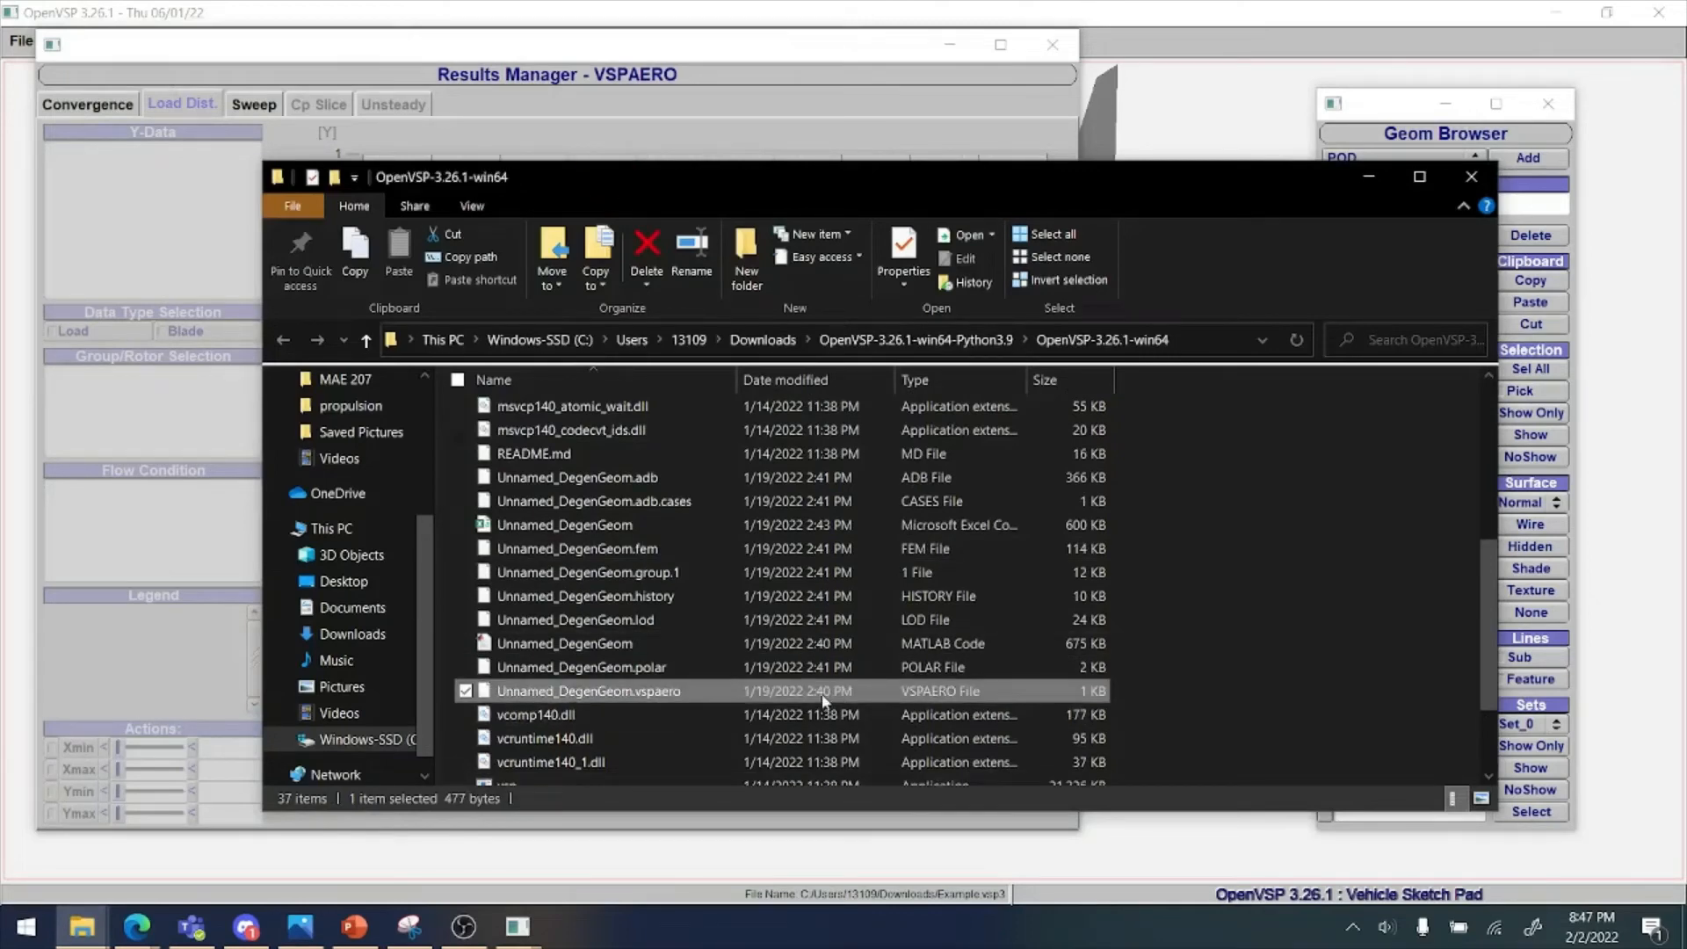
{"action": "right_click", "coordinate": [824, 698]}
{"action": "left_click", "coordinate": [680, 361]}
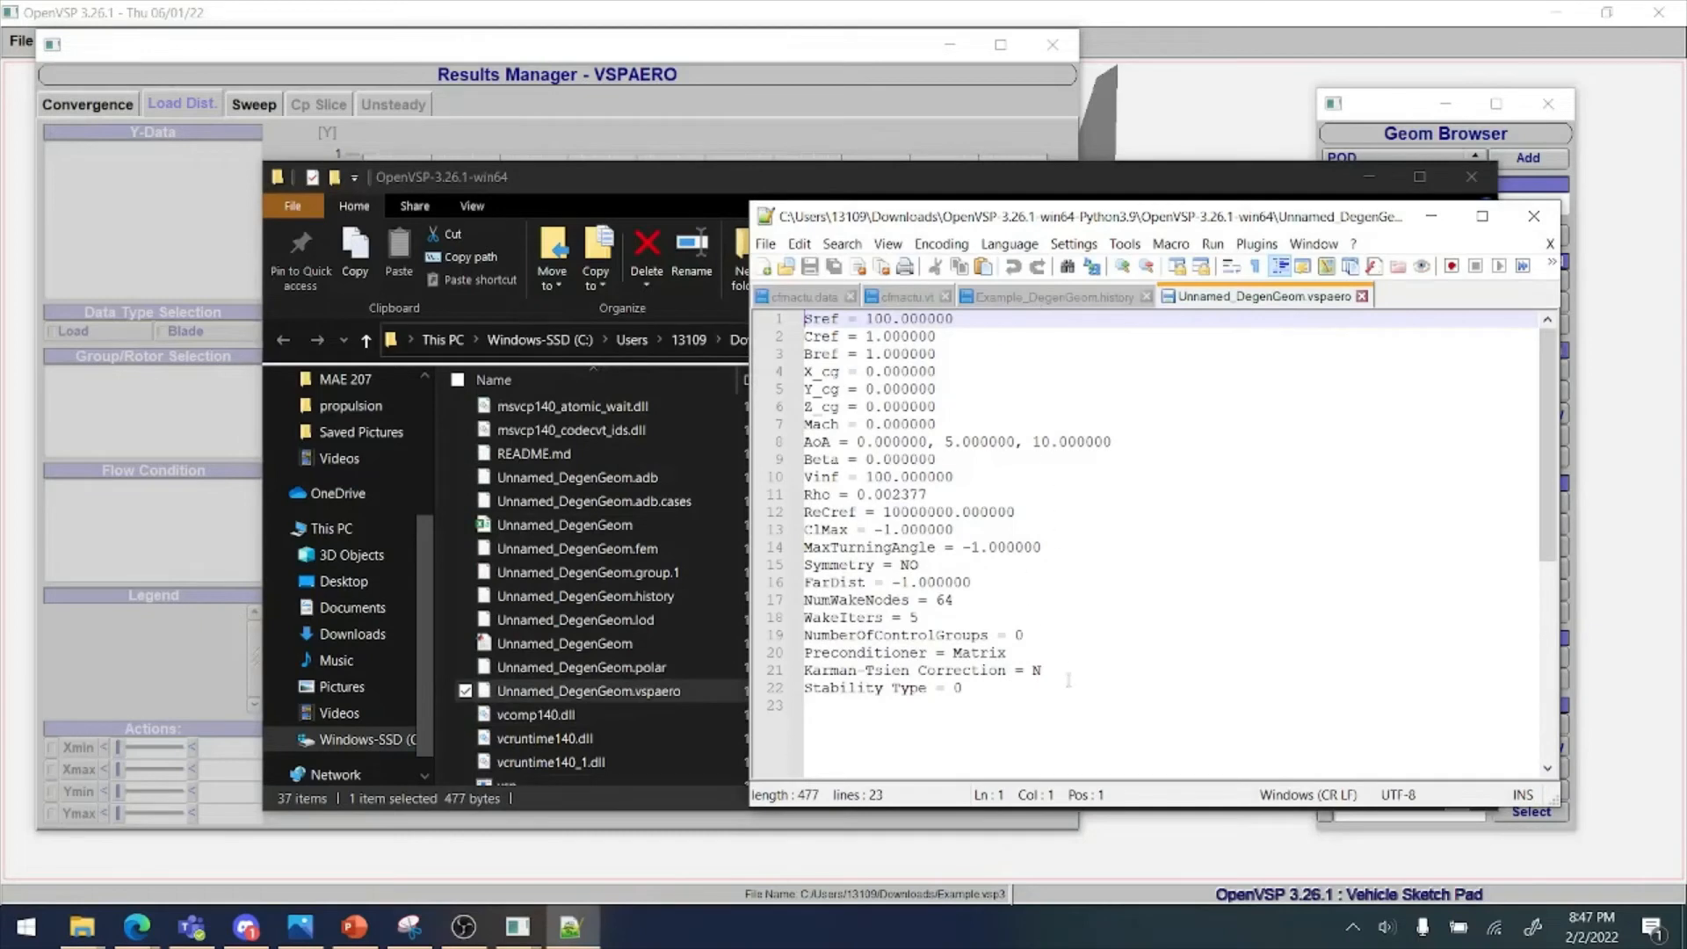
Review the case parameters in the .vspaero file, then close the windows covering the VSPAERO solver window
{"action": "left_click_drag", "start_coordinate": [1068, 680], "coordinate": [790, 297]}
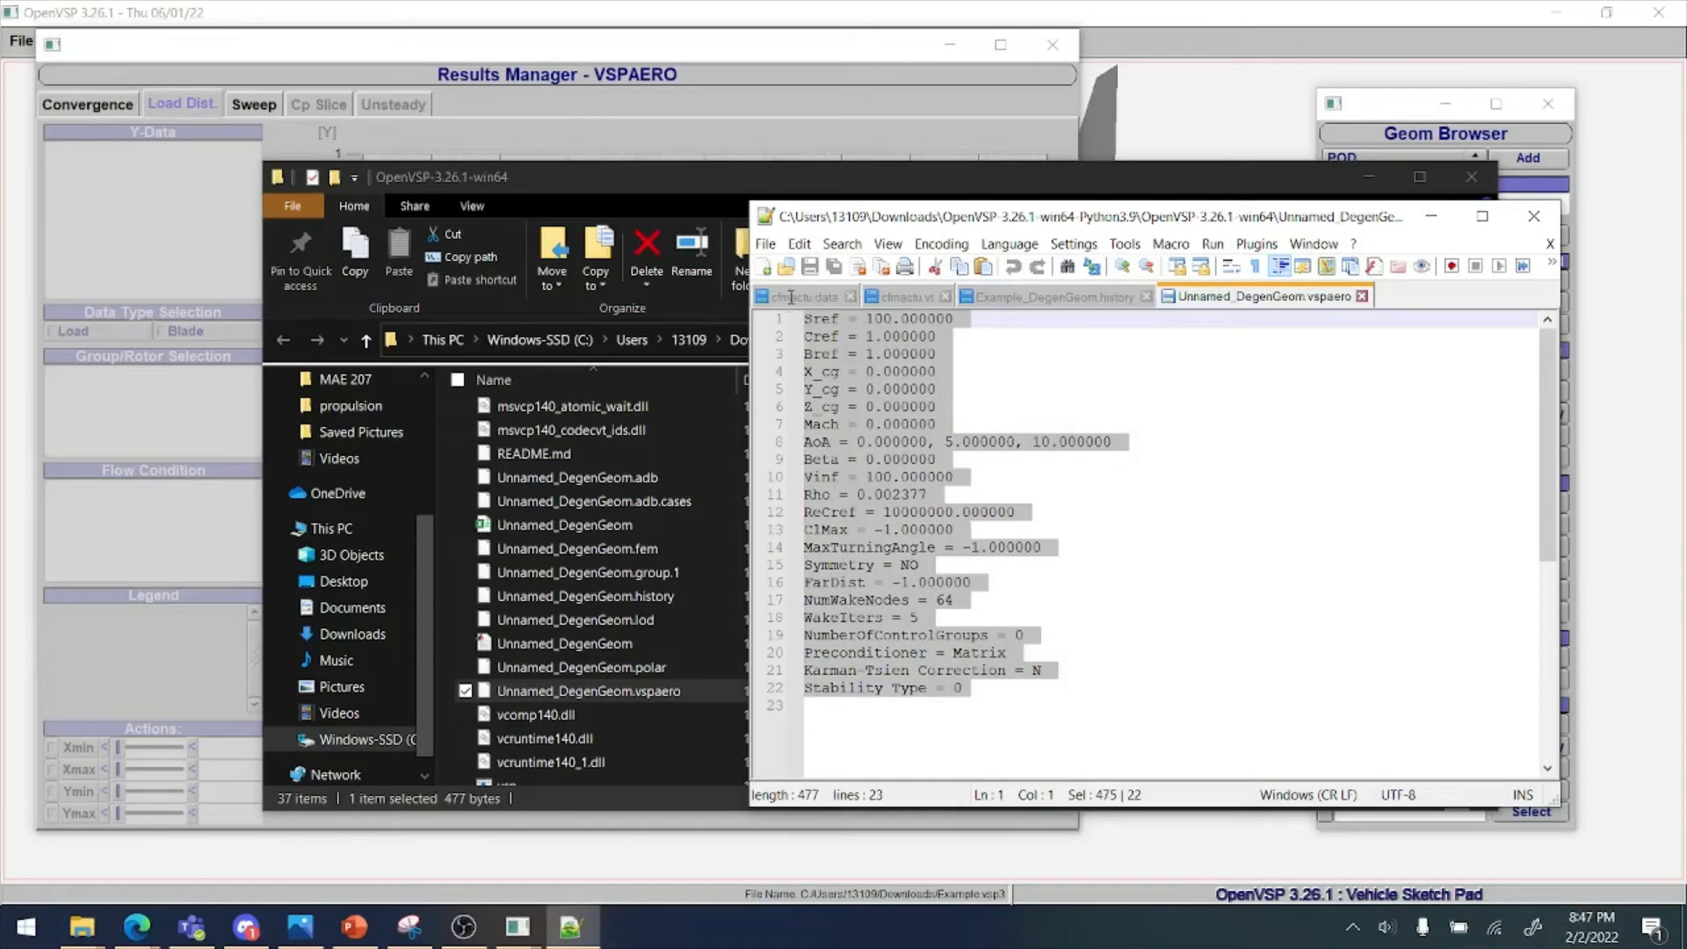
{"action": "mouse_move", "coordinate": [1129, 217]}
{"action": "left_mouse_down"}
{"action": "mouse_move", "coordinate": [1100, 277]}
{"action": "mouse_move", "coordinate": [1221, 185]}
{"action": "mouse_move", "coordinate": [1127, 194]}
{"action": "left_mouse_up"}
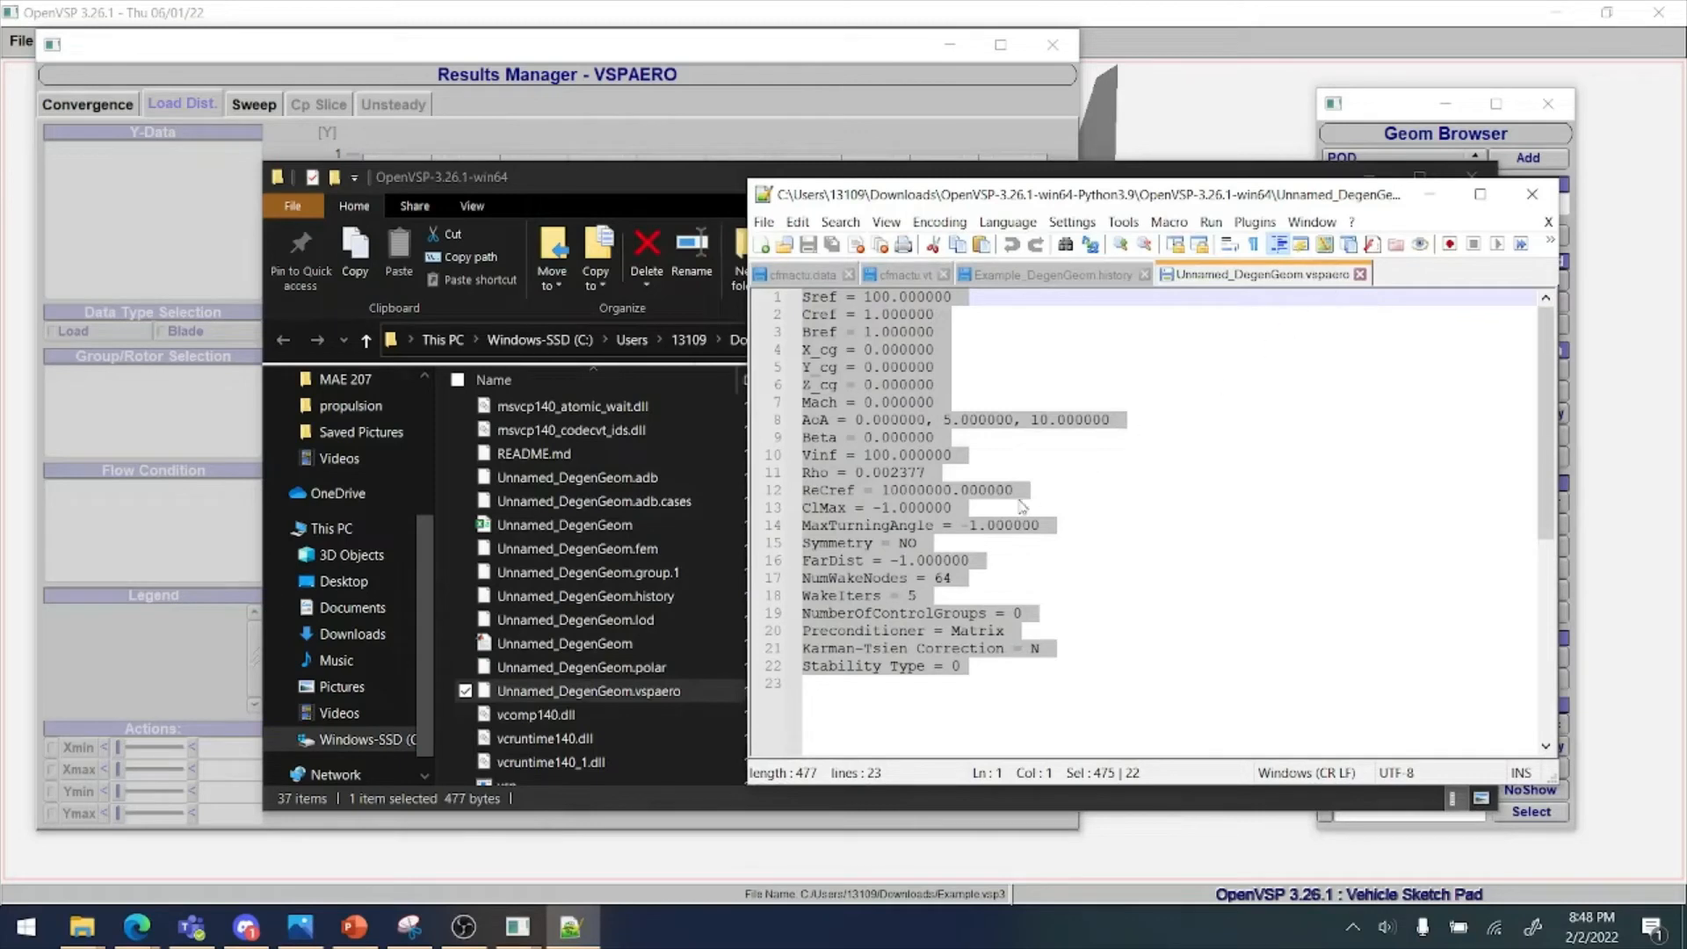
{"action": "left_click", "coordinate": [1531, 195]}
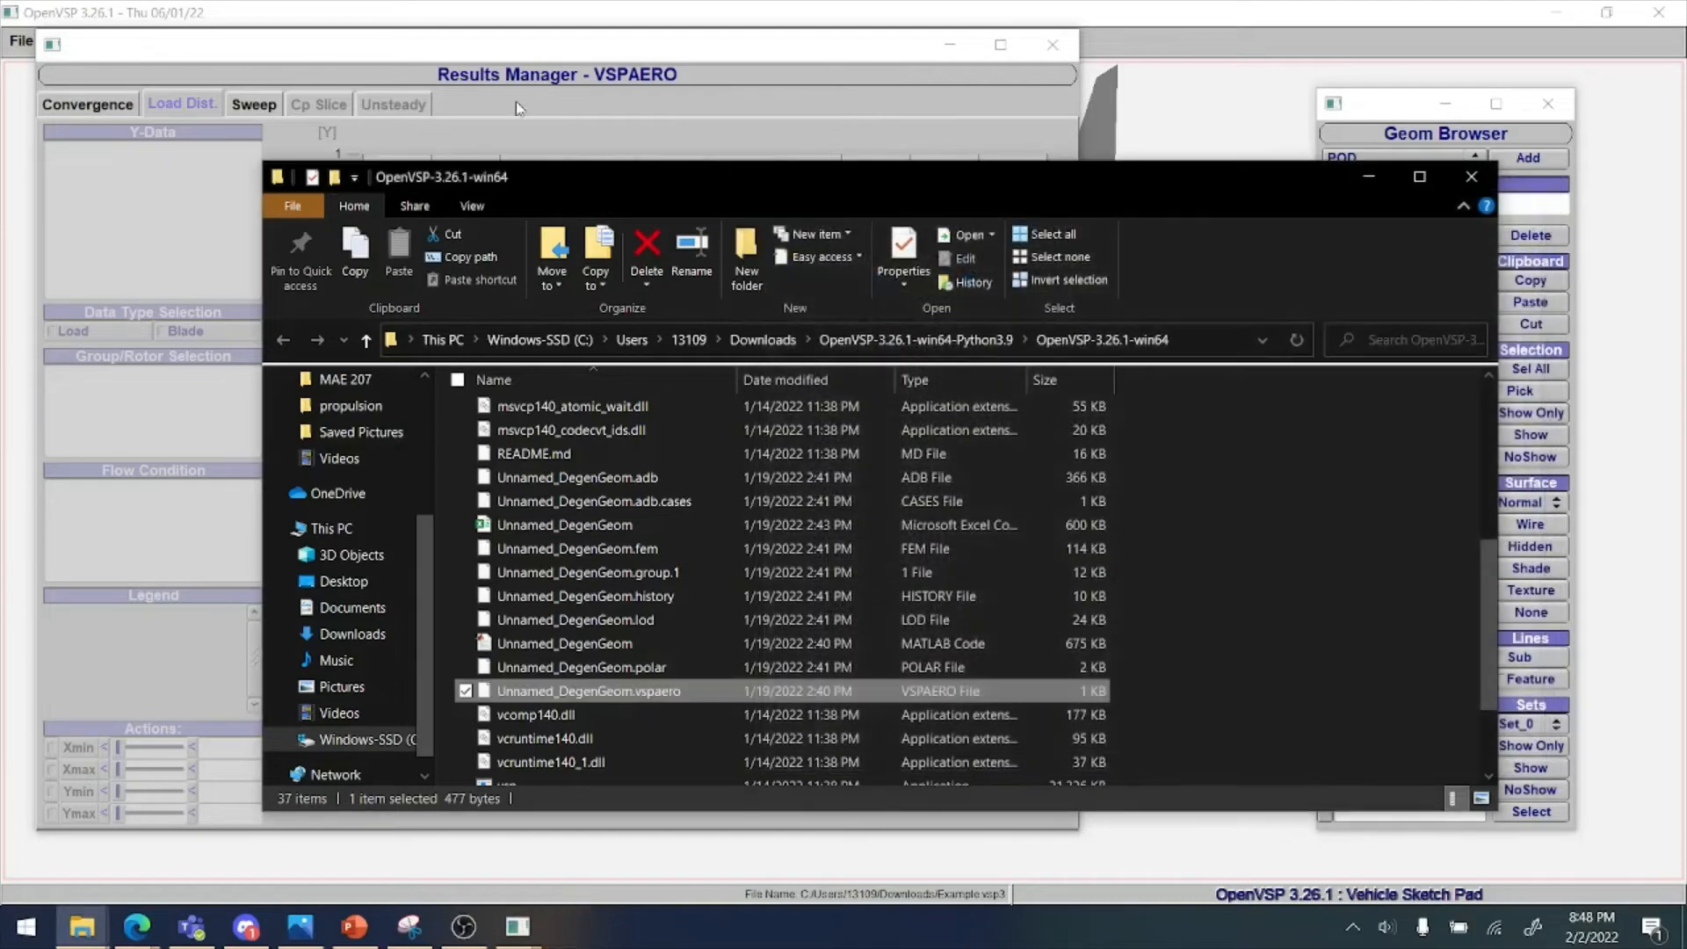
{"action": "left_click", "coordinate": [1471, 176]}
{"action": "left_click", "coordinate": [1050, 48]}
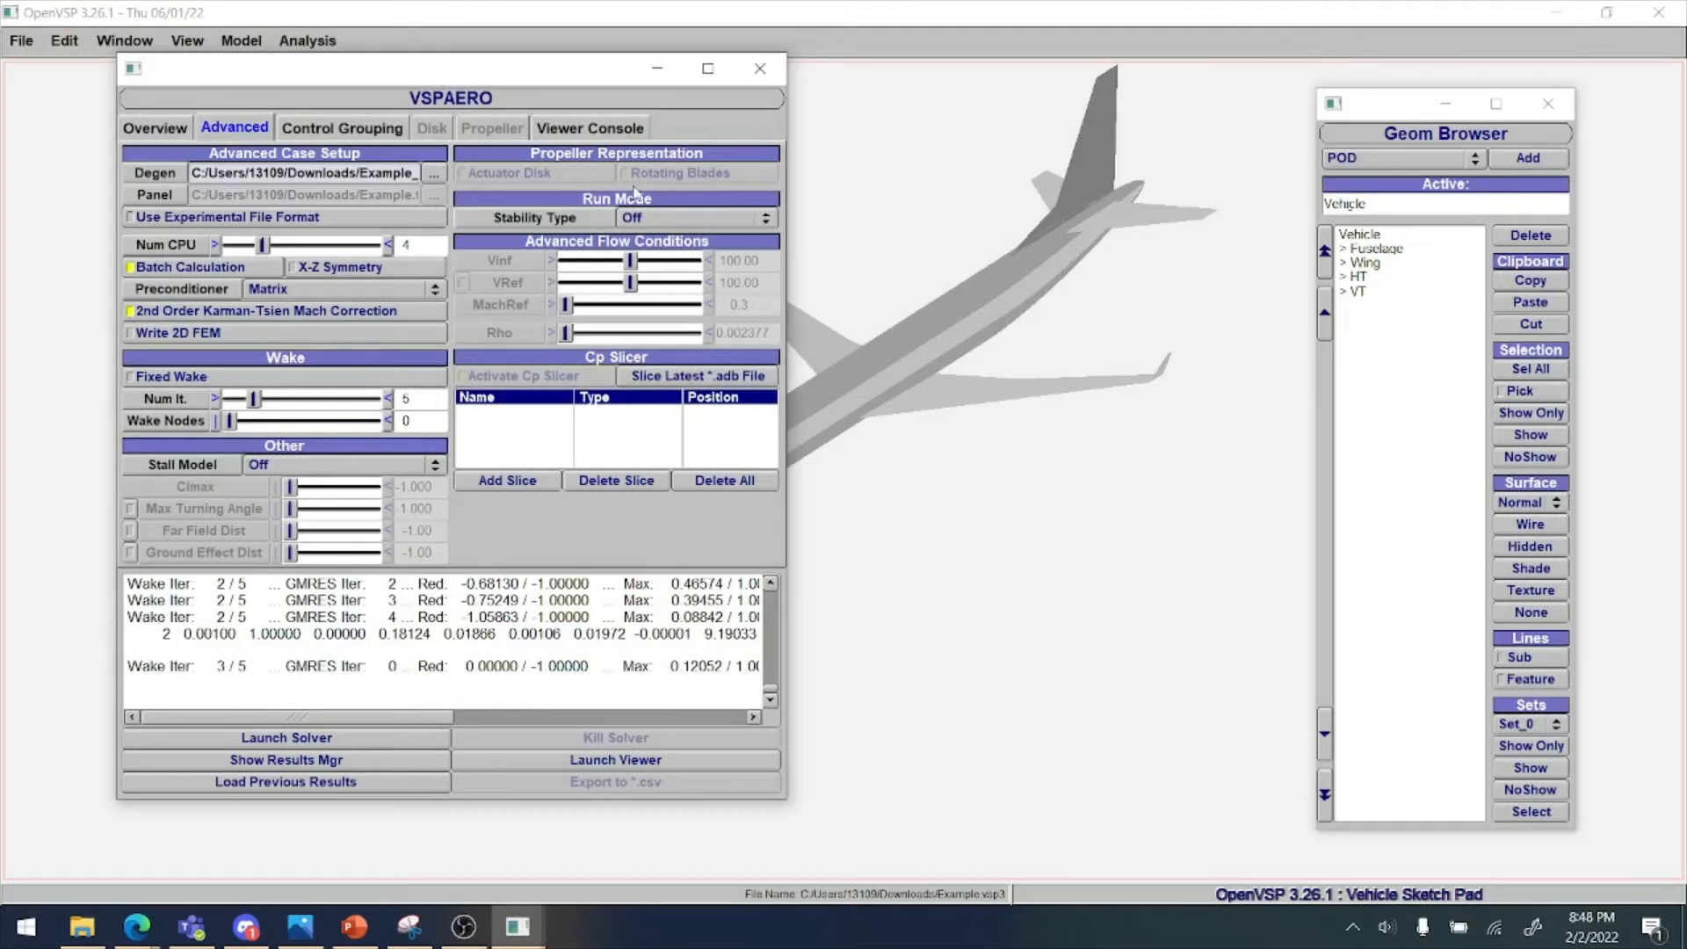
Return to the Overview settings of the VSPAERO window and launch the solver again
{"action": "left_click", "coordinate": [167, 128]}
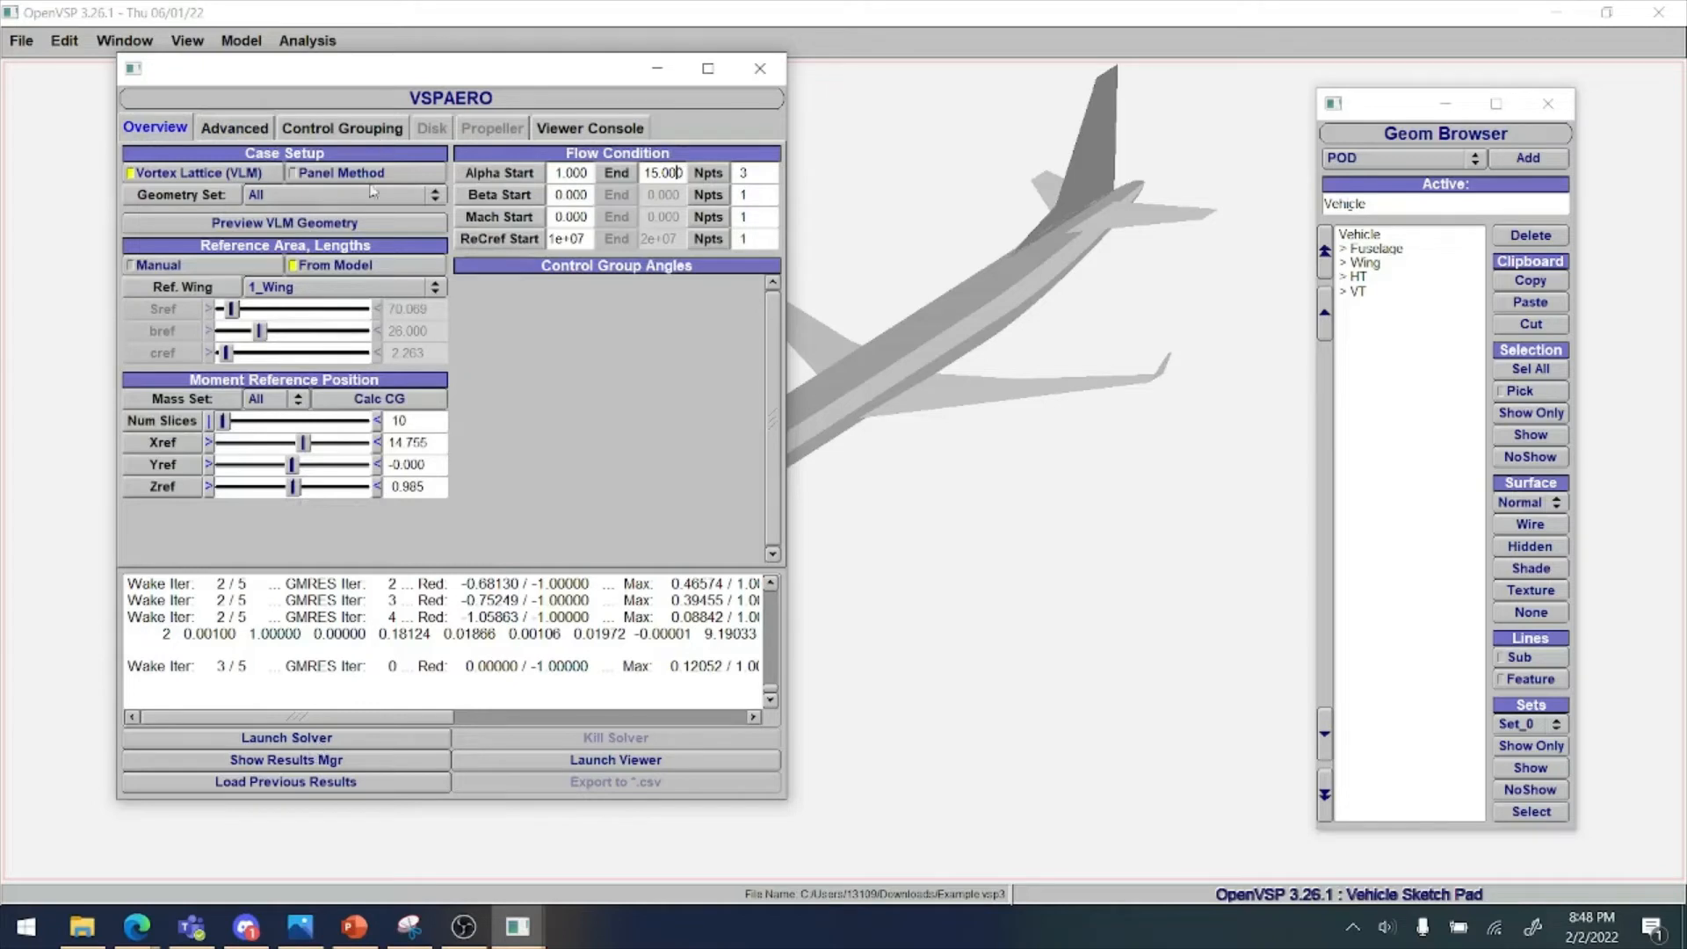
{"action": "left_click", "coordinate": [391, 738]}
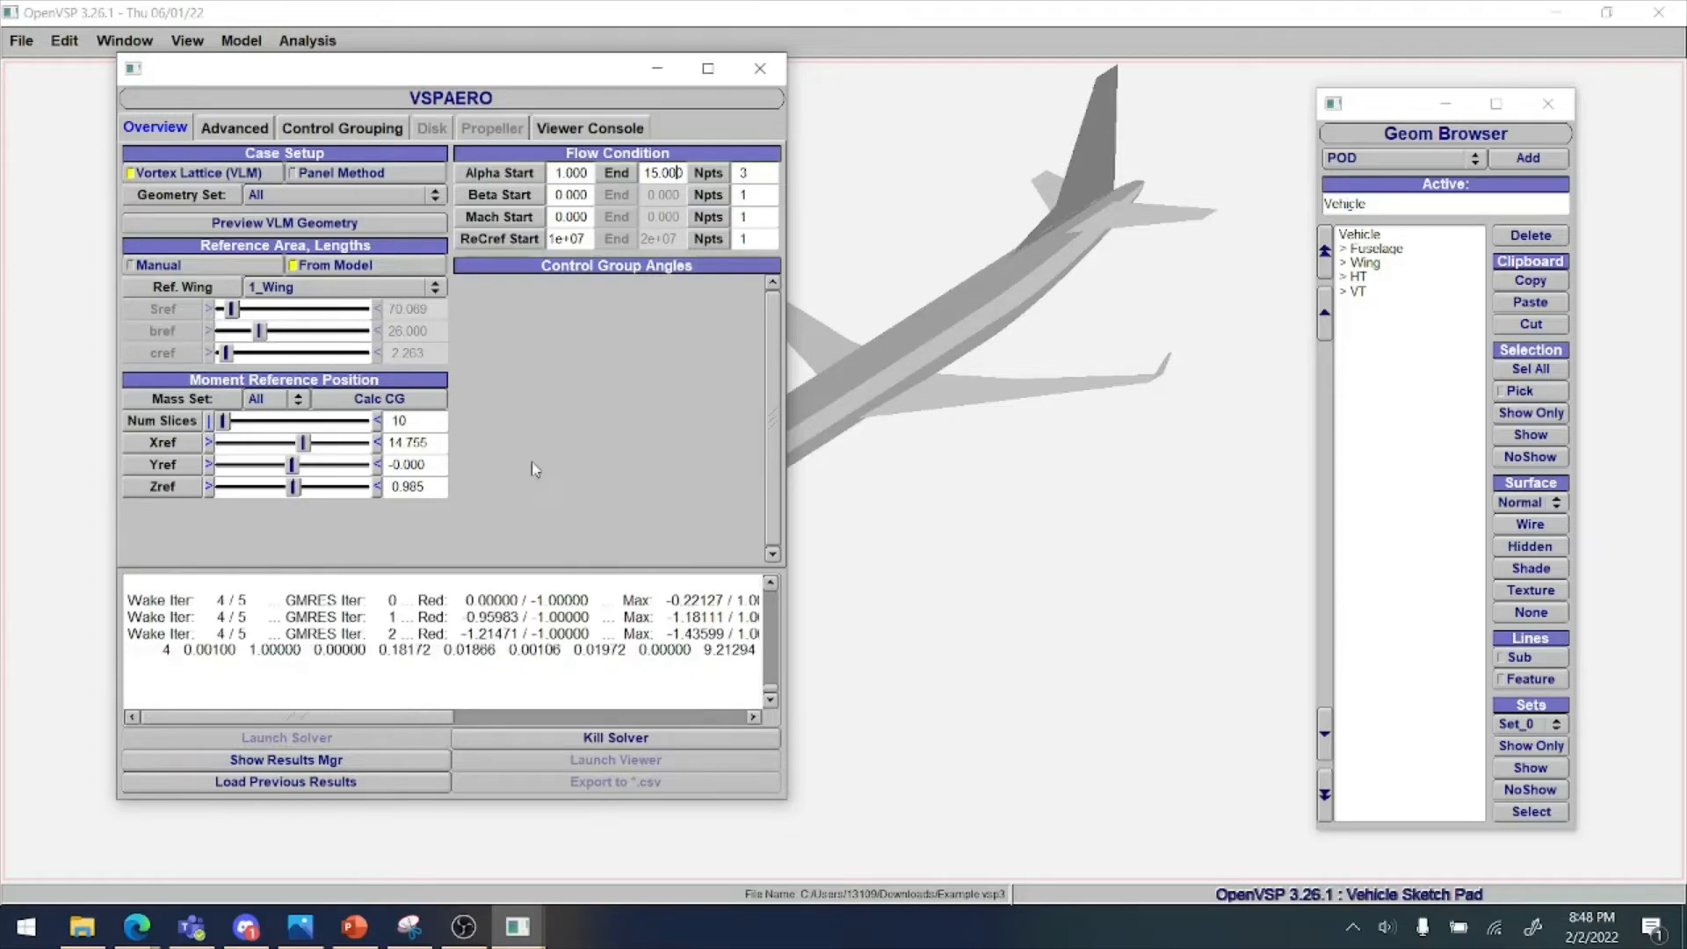
{"action": "left_click_drag", "start_coordinate": [504, 71], "coordinate": [450, 48]}
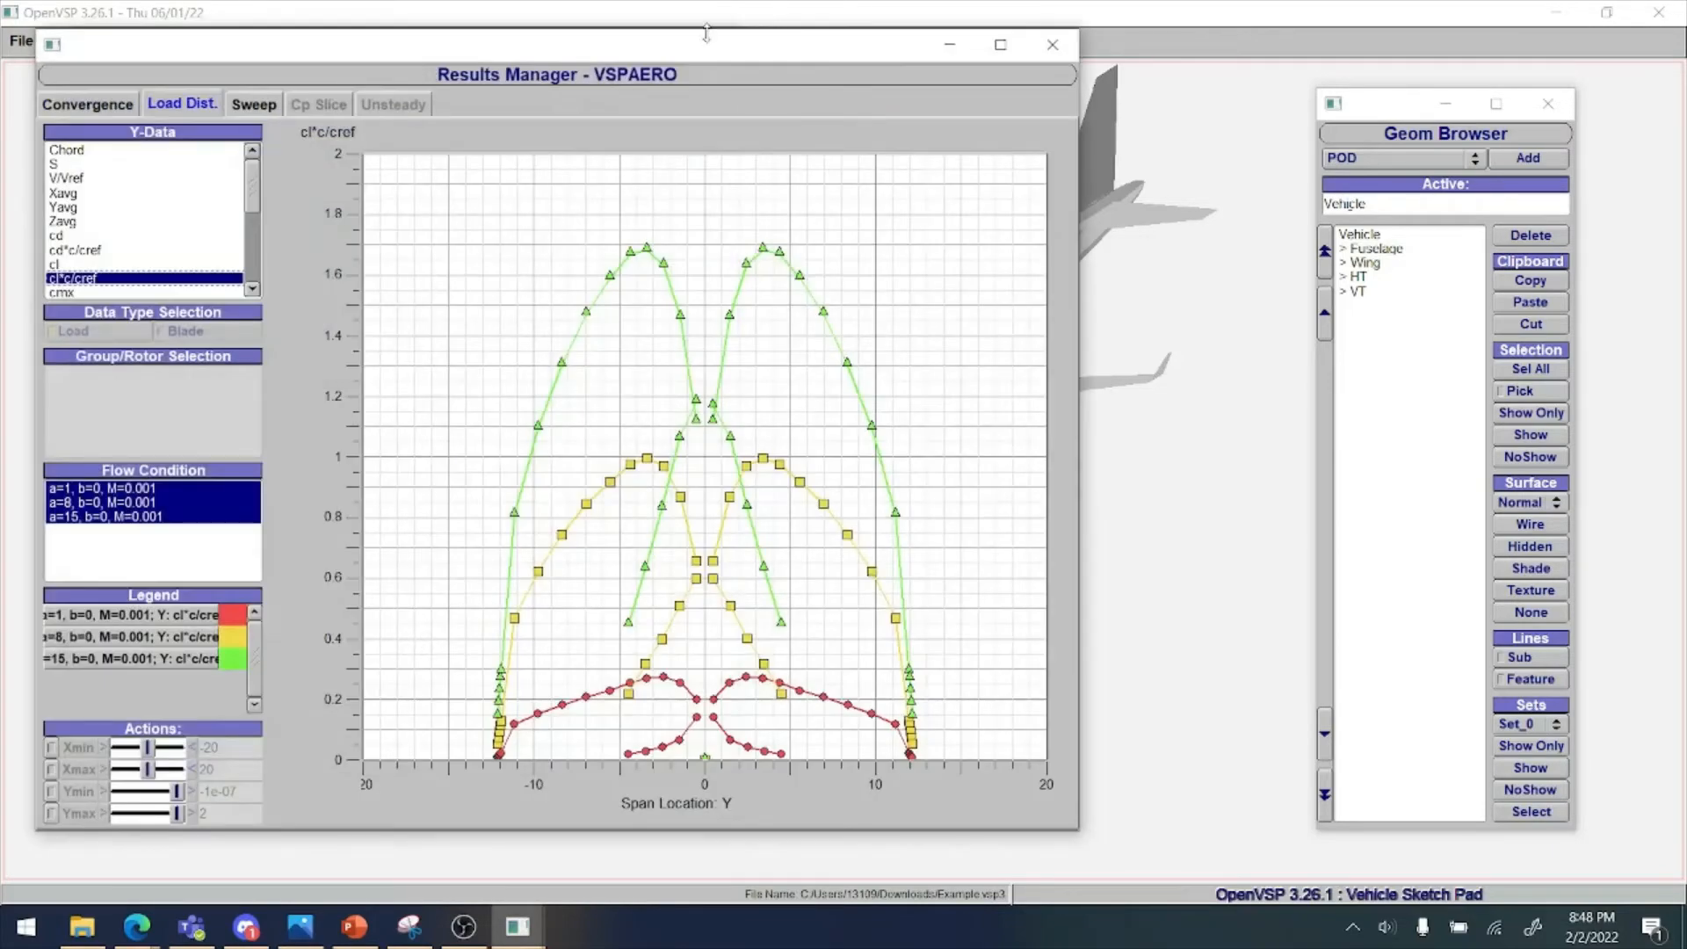
Maximize the Results Manager and plot the Chord and cl load distributions along the span
{"action": "left_click_drag", "start_coordinate": [707, 32], "coordinate": [892, 37]}
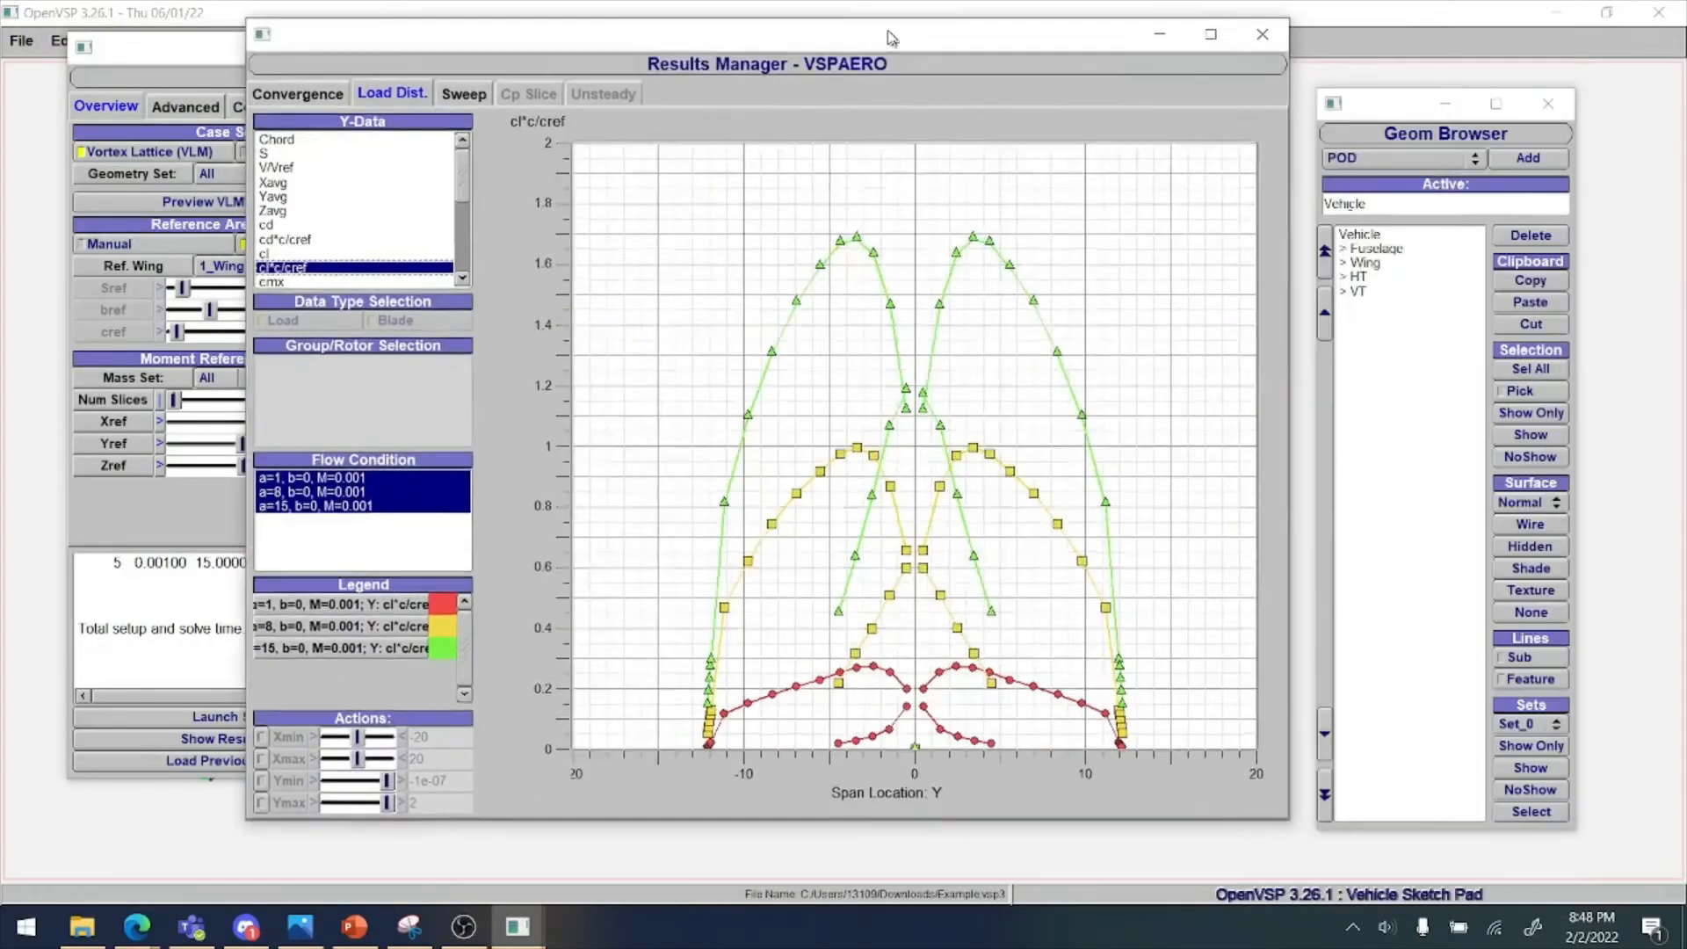
{"action": "double_click", "coordinate": [892, 38]}
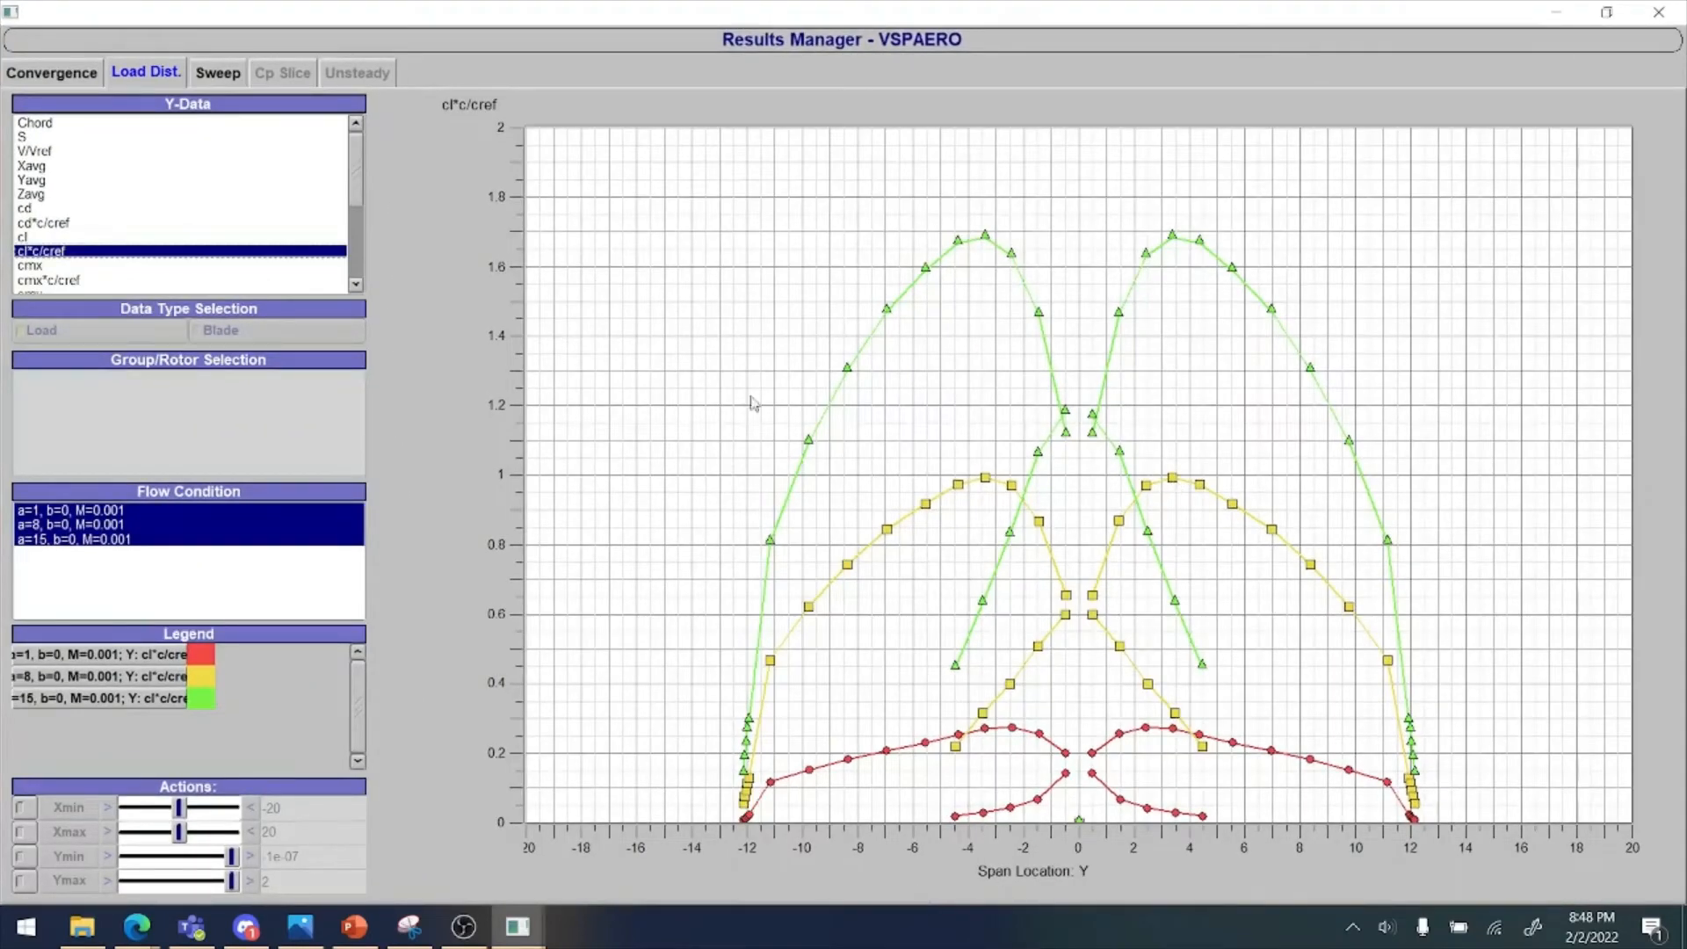
{"action": "left_click", "coordinate": [71, 128]}
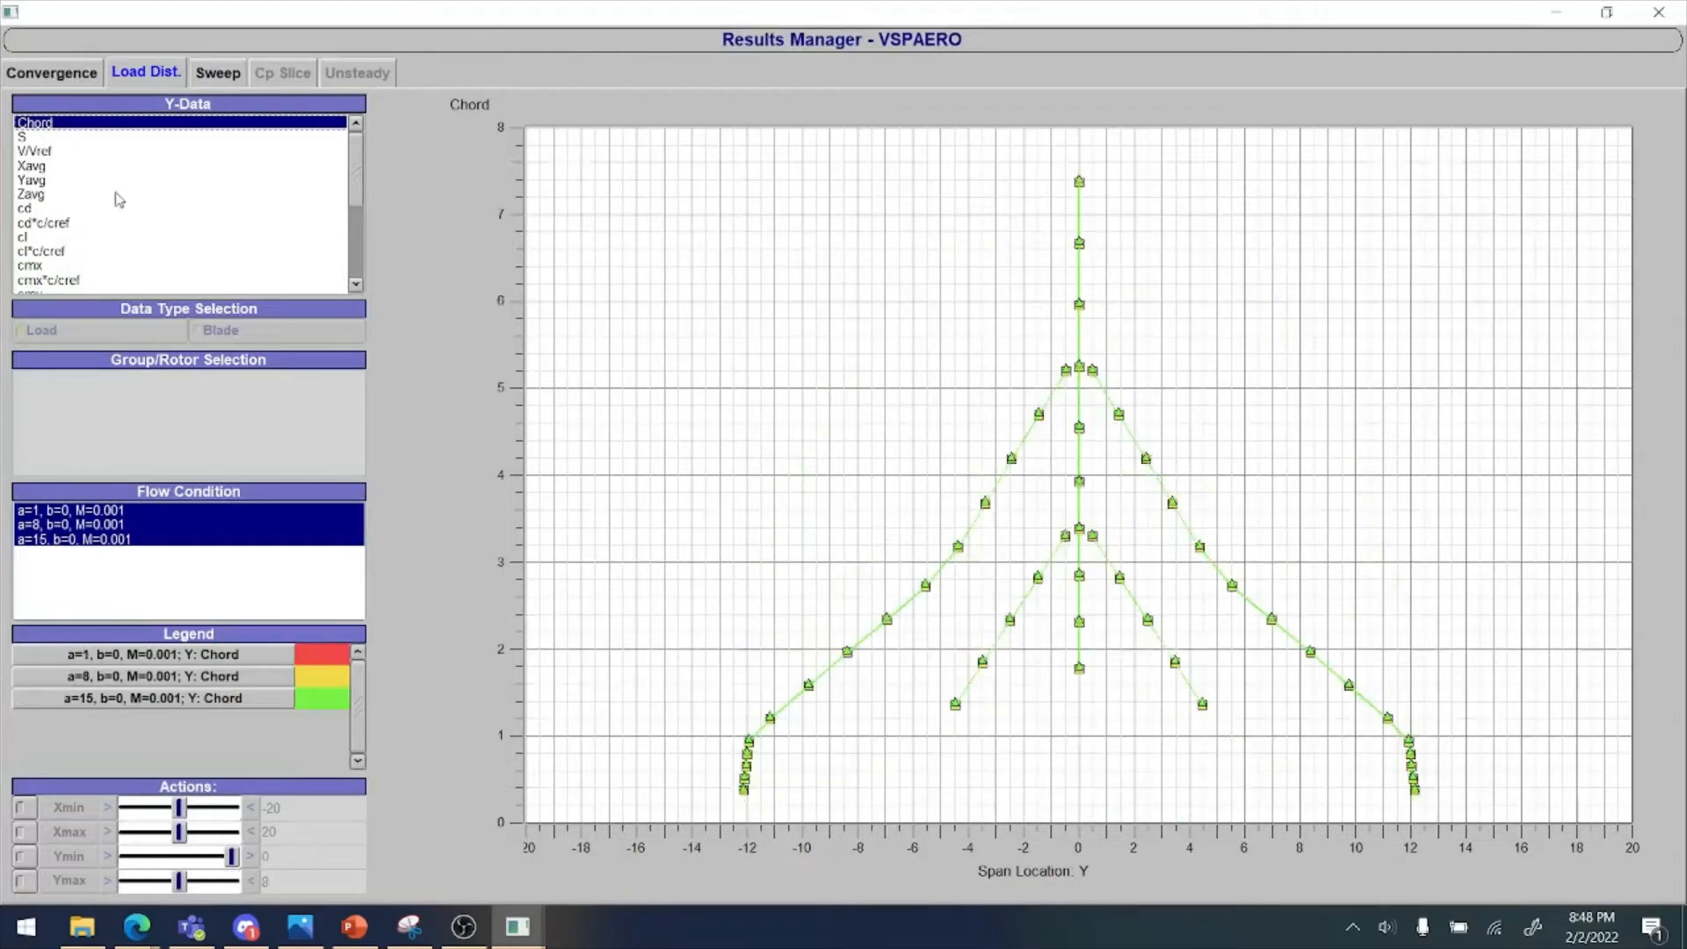
{"action": "scroll", "coordinate": [97, 246], "scroll_direction": "down", "scroll_amount": 1}
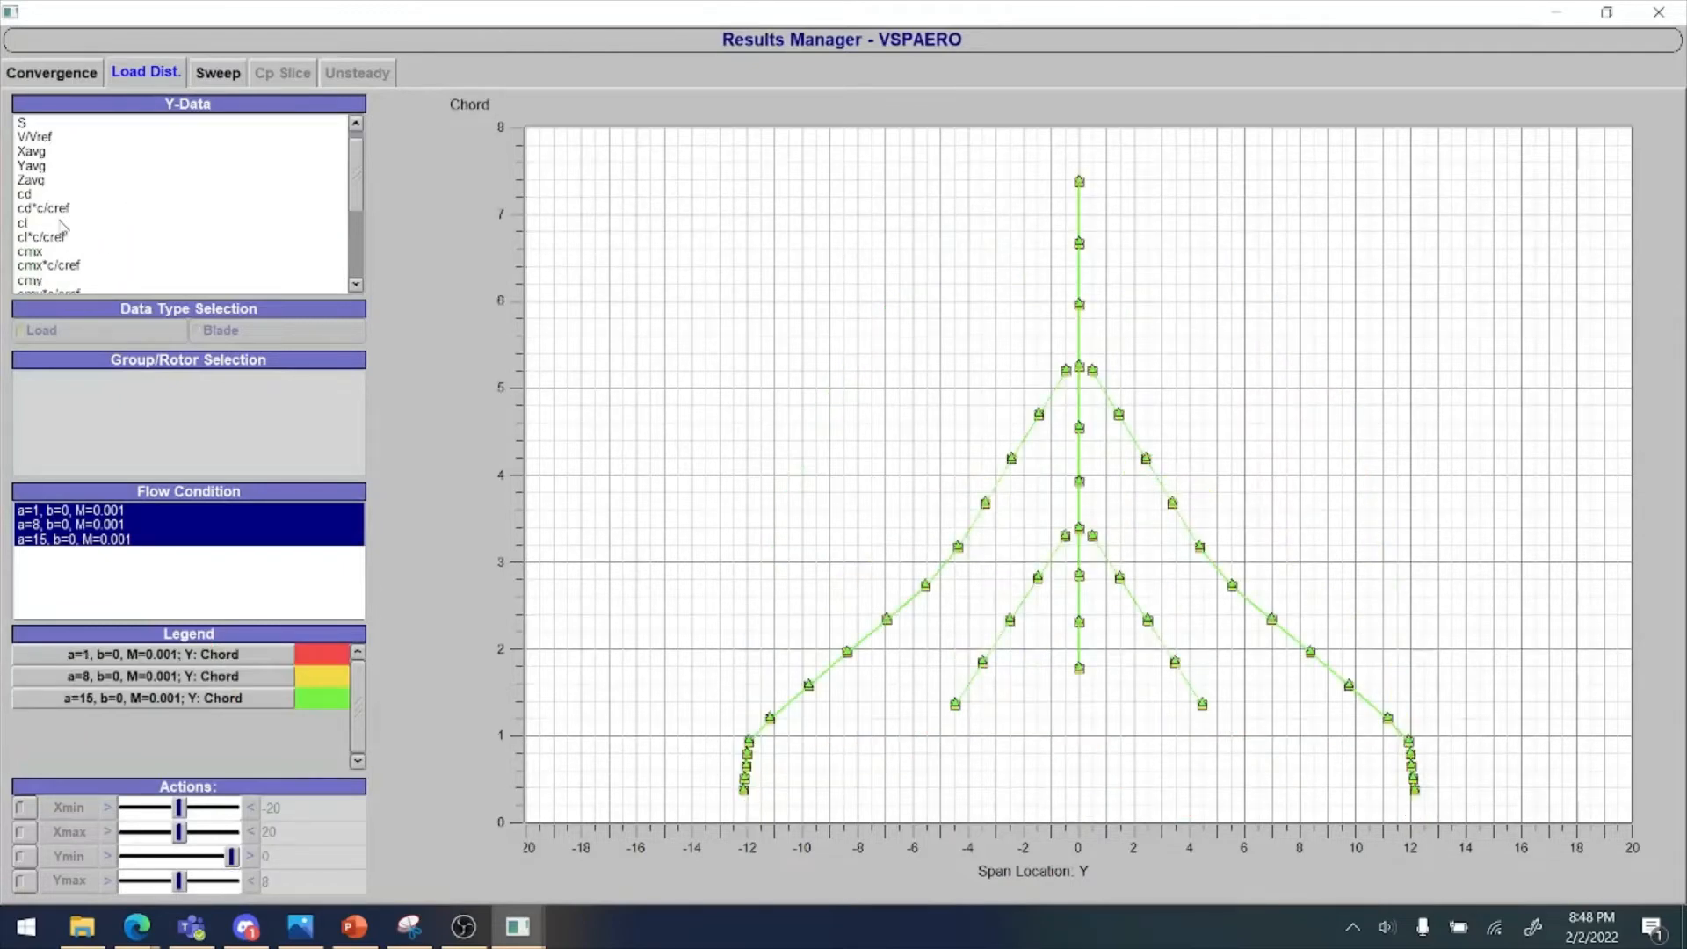
{"action": "left_click", "coordinate": [62, 224]}
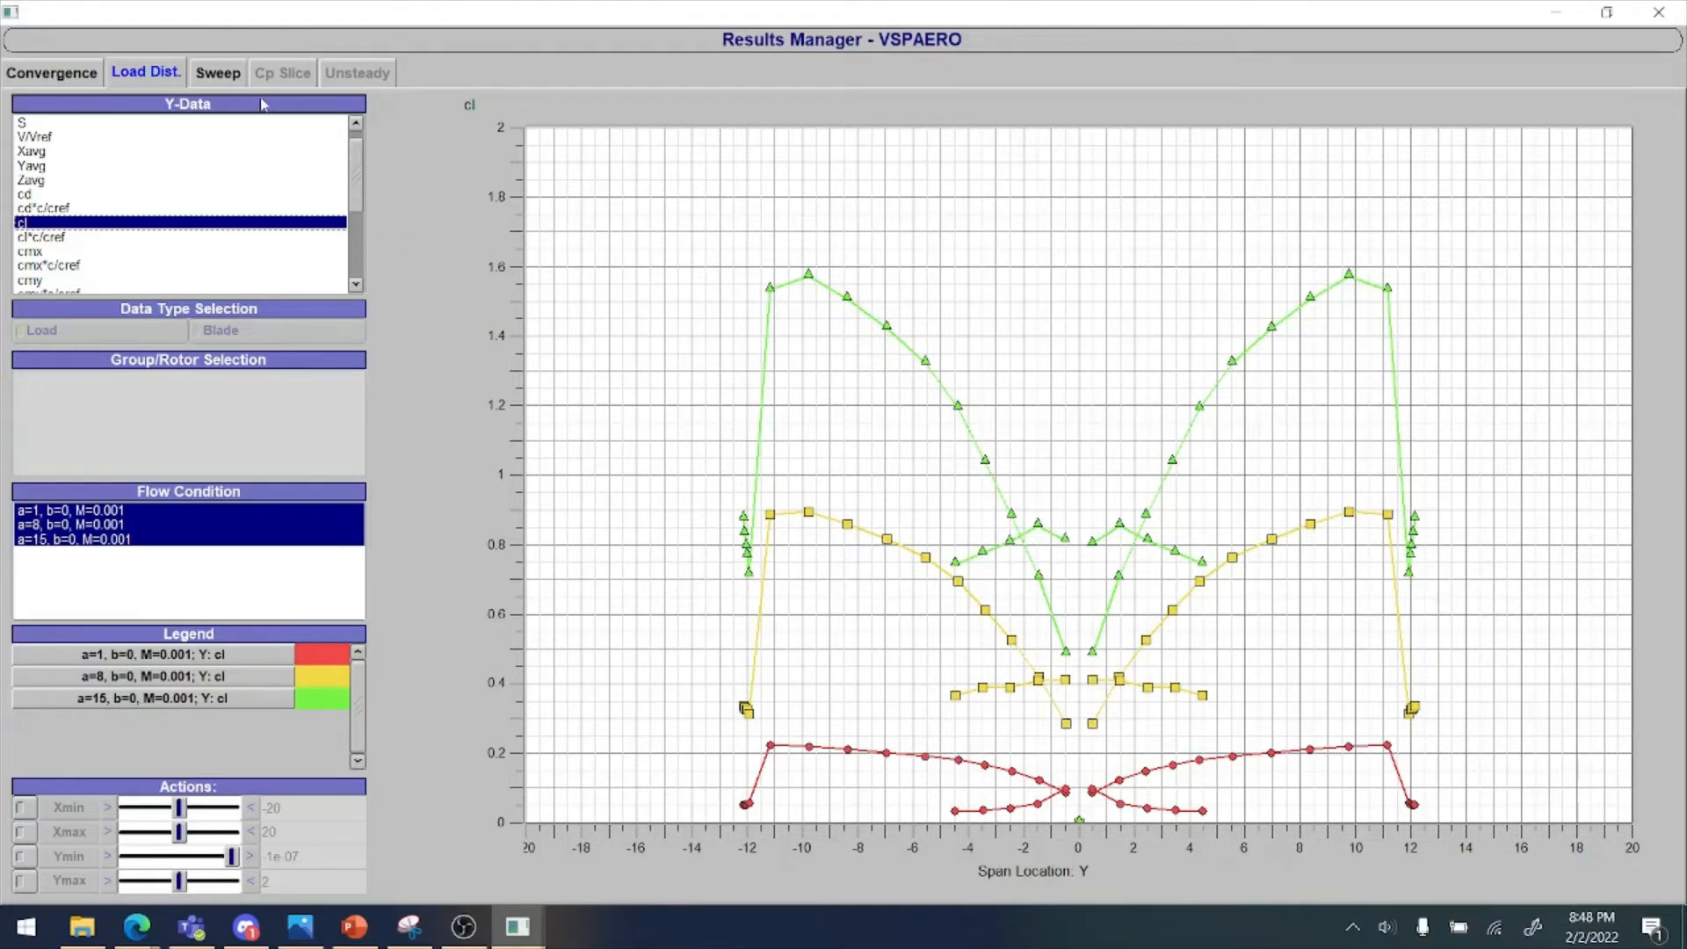
Review the convergence residual plots, comparing the drag coefficients CDi and CDo and then the lift coefficient CL
{"action": "left_click", "coordinate": [69, 73]}
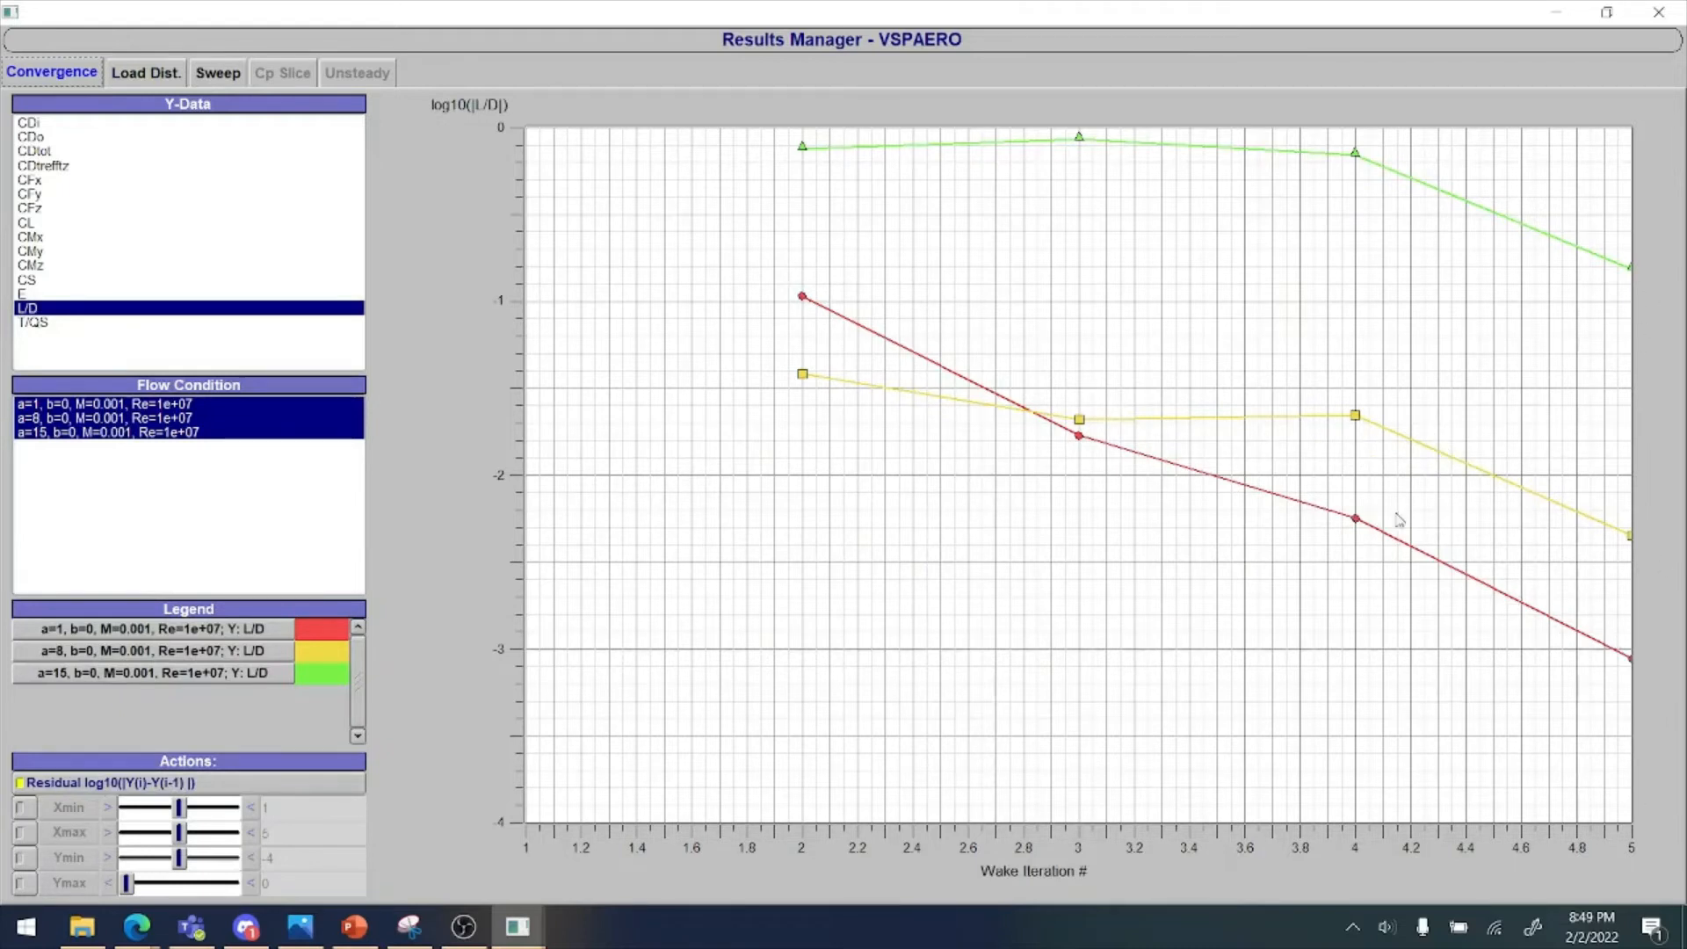
{"action": "left_click", "coordinate": [127, 123]}
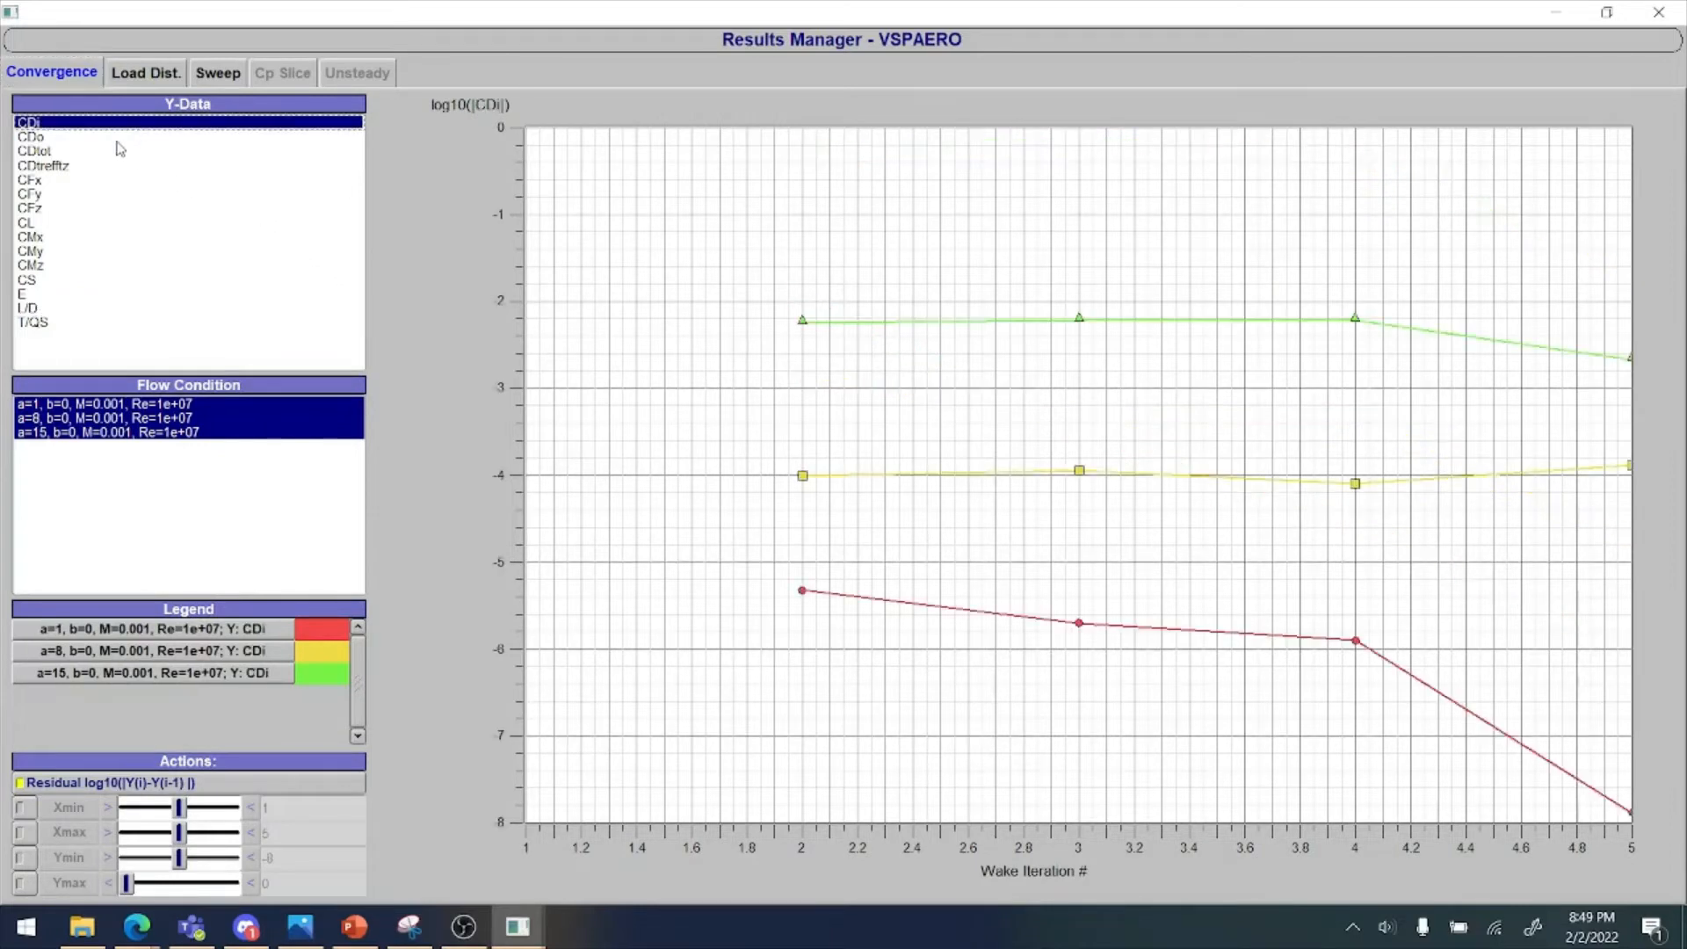
{"action": "left_click", "coordinate": [116, 137]}
{"action": "left_click", "coordinate": [110, 166]}
{"action": "left_click", "coordinate": [88, 138]}
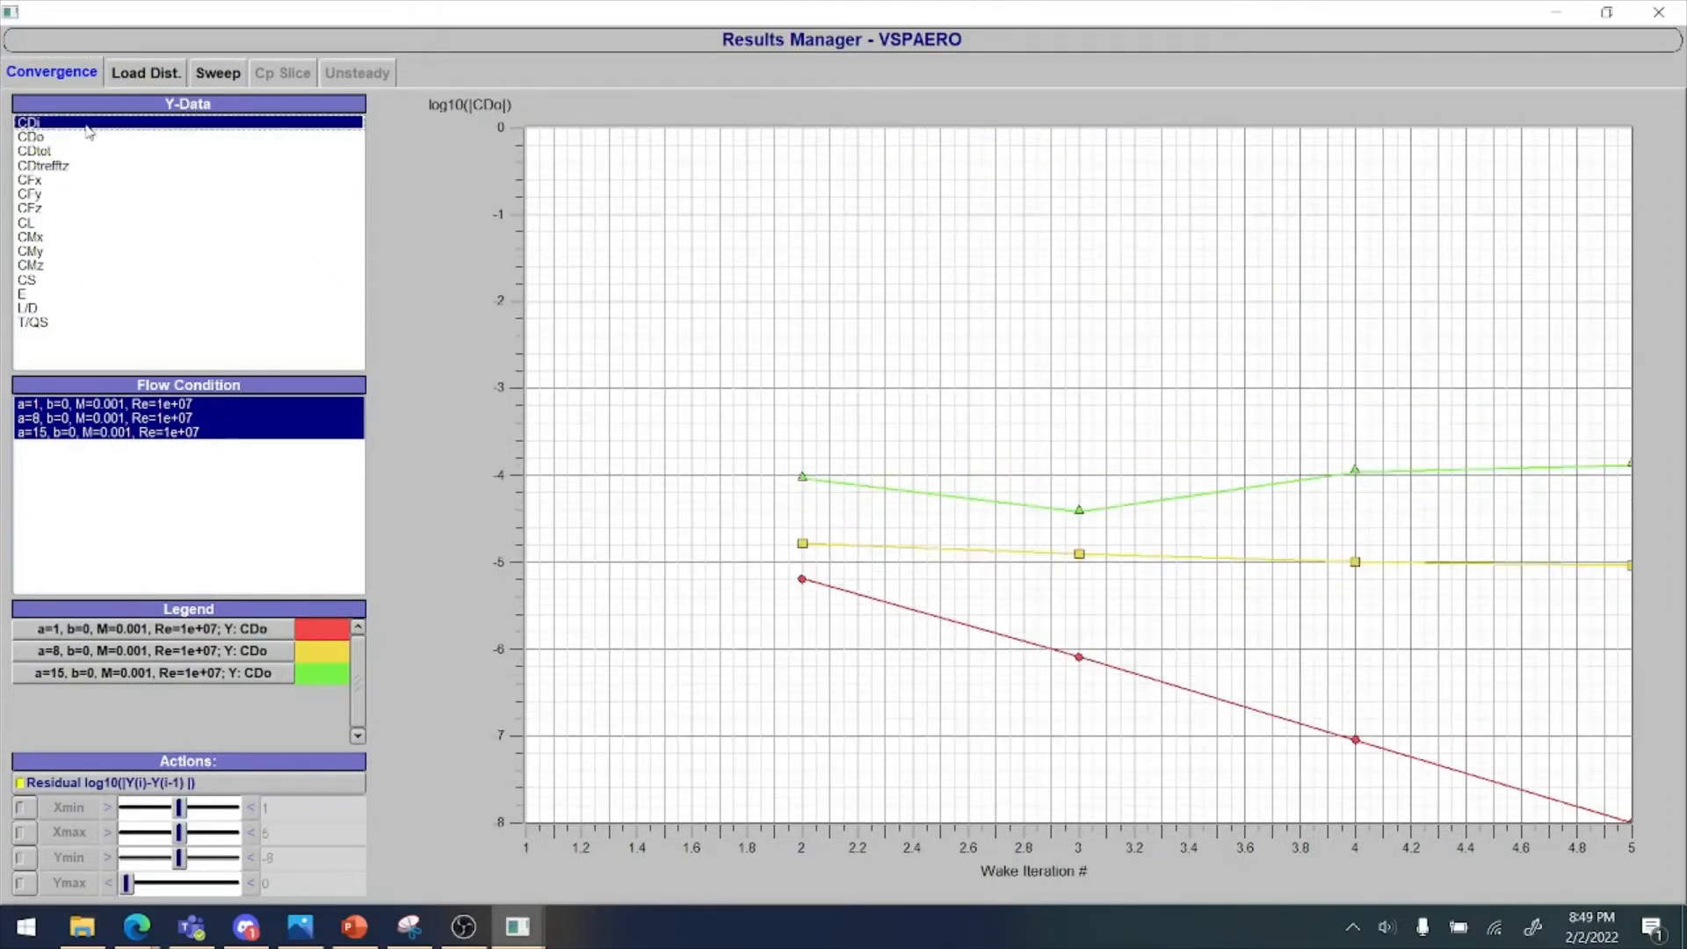
{"action": "left_click", "coordinate": [87, 124]}
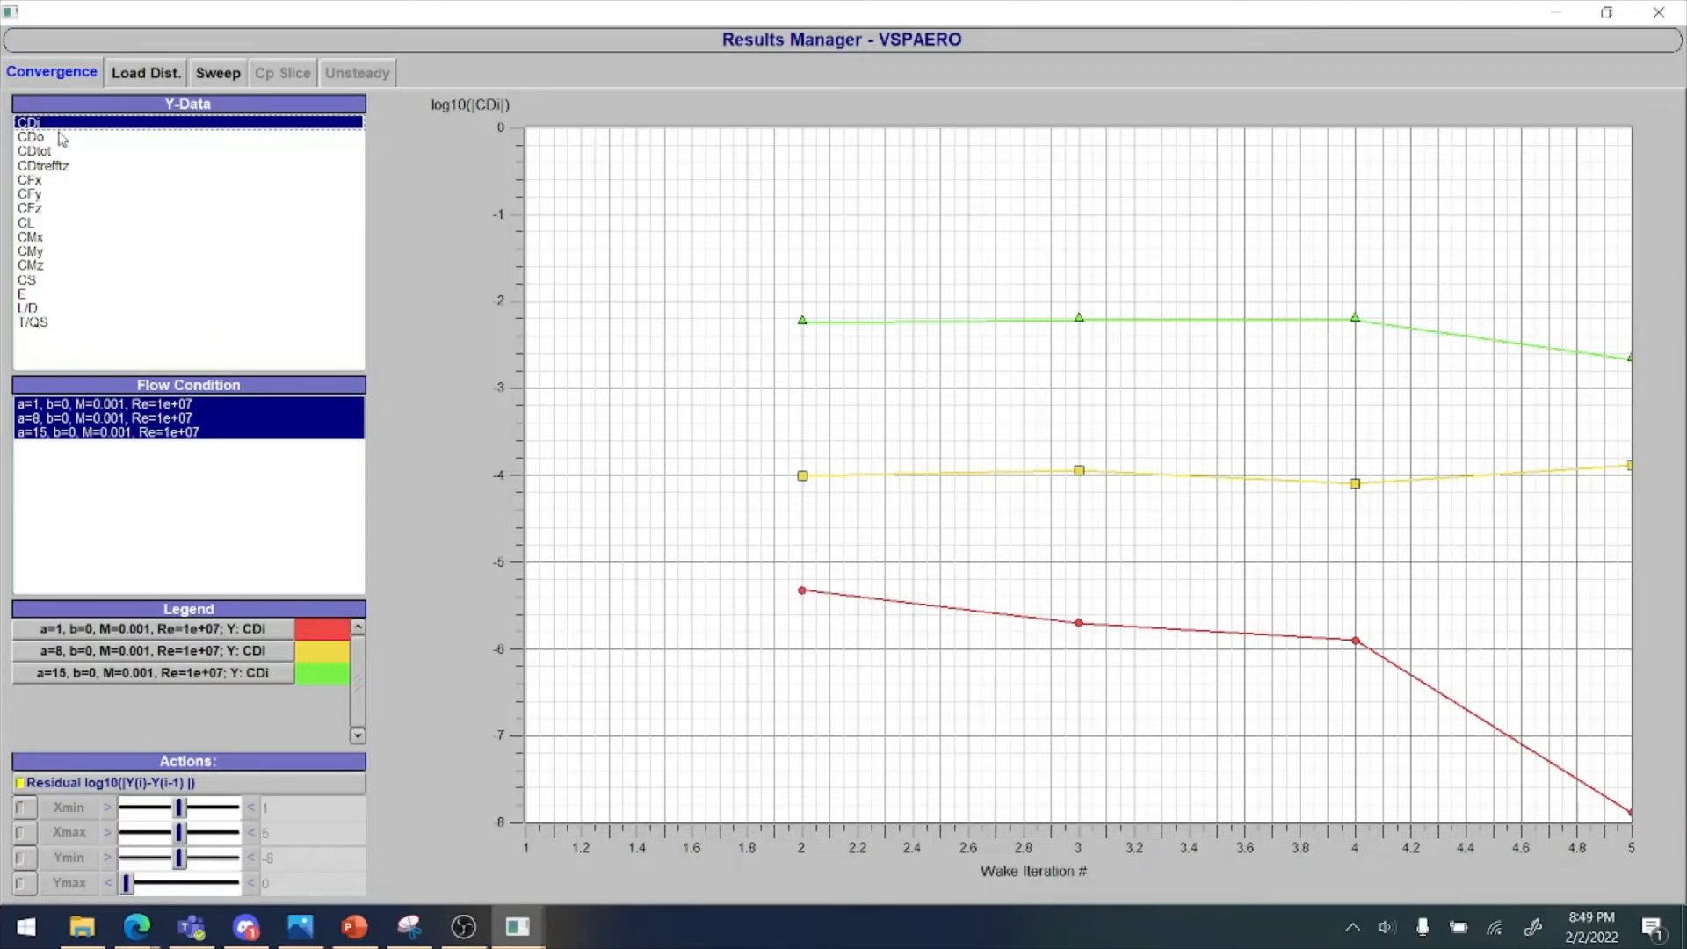
{"action": "left_click", "coordinate": [49, 225]}
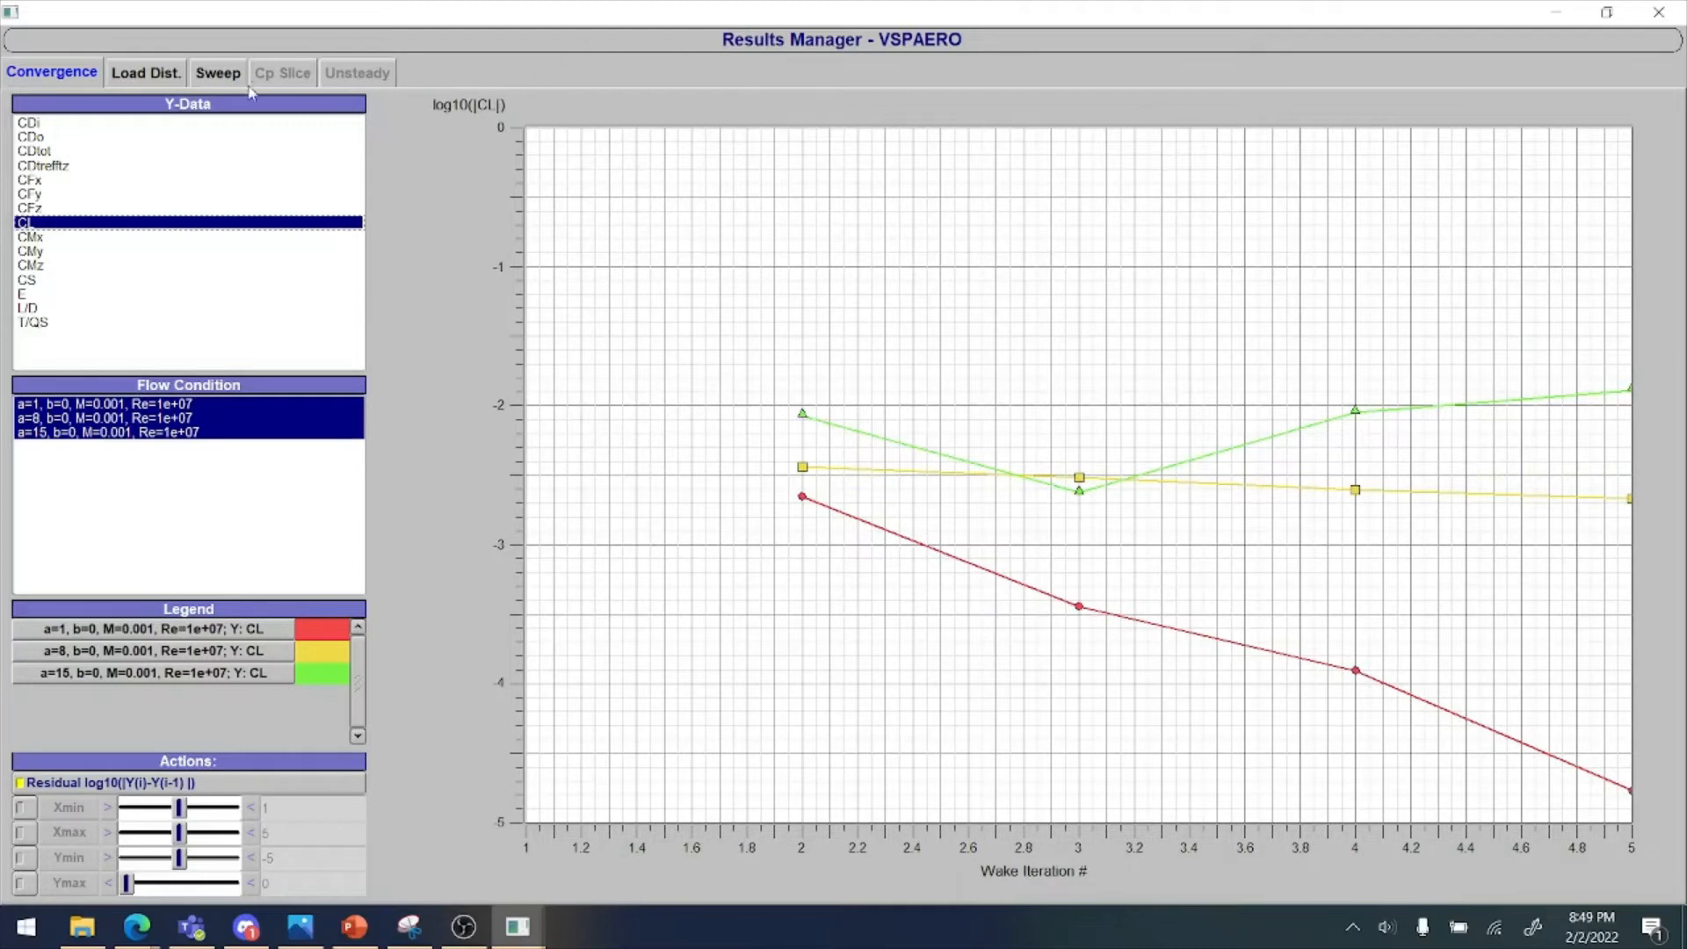
Minimize the Results Manager and launch the VSPAERO Viewer from the maximized solver window
{"action": "double_click", "coordinate": [363, 8]}
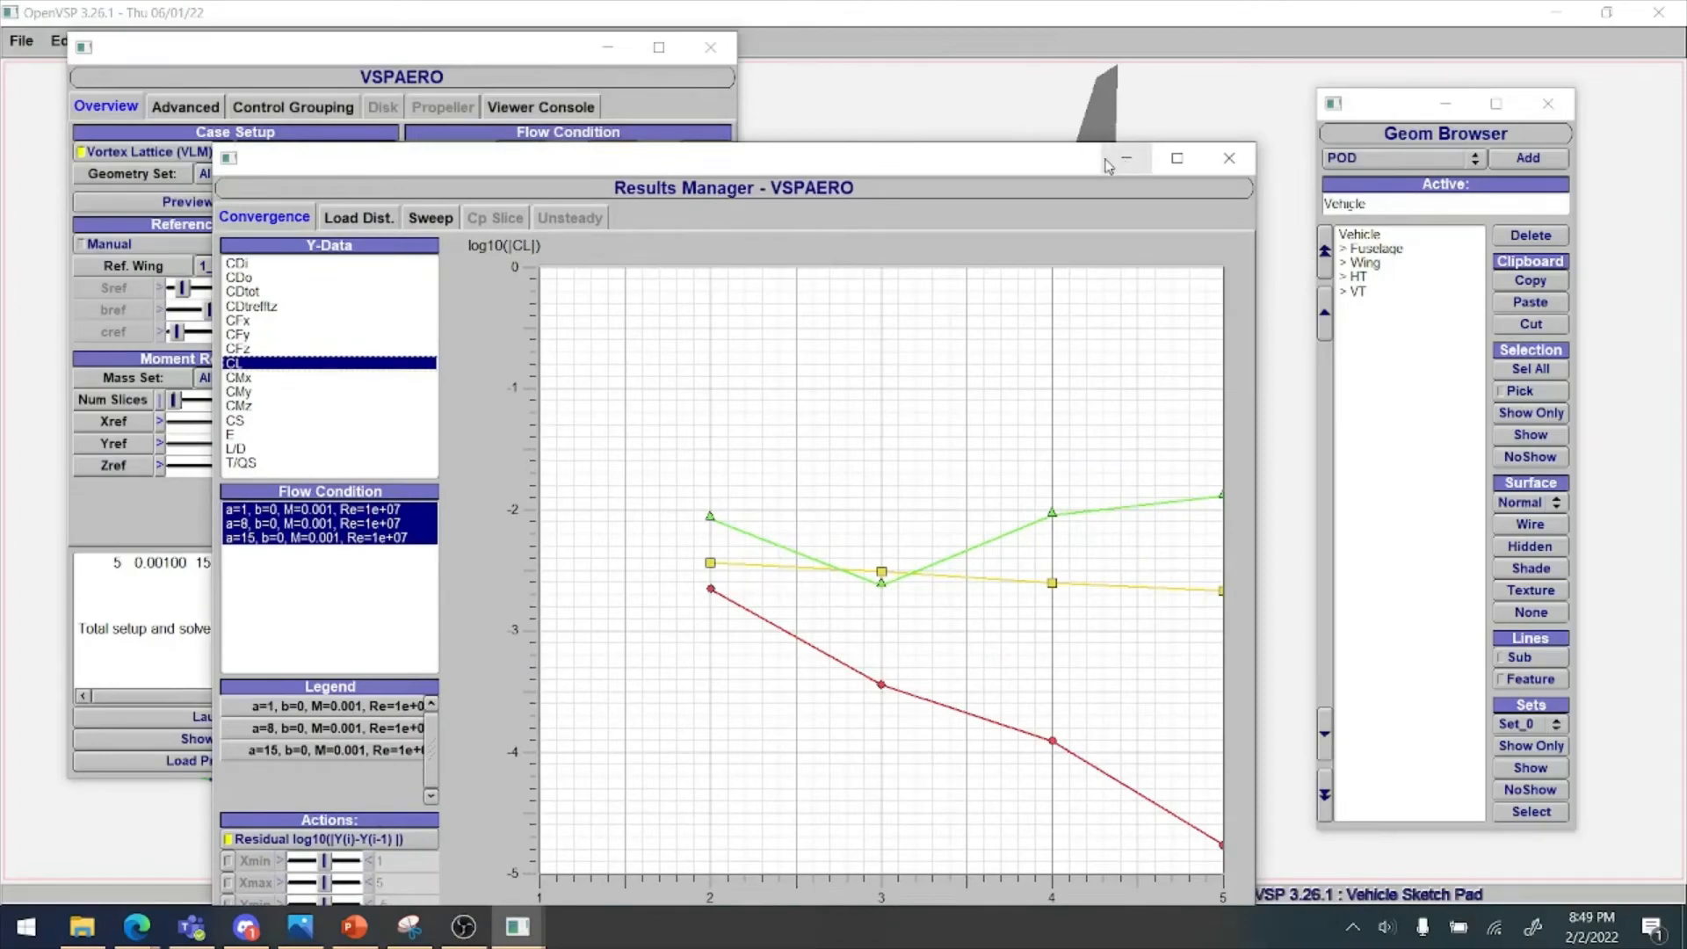
{"action": "left_click_drag", "start_coordinate": [993, 167], "coordinate": [1185, 93]}
{"action": "left_click", "coordinate": [1325, 91]}
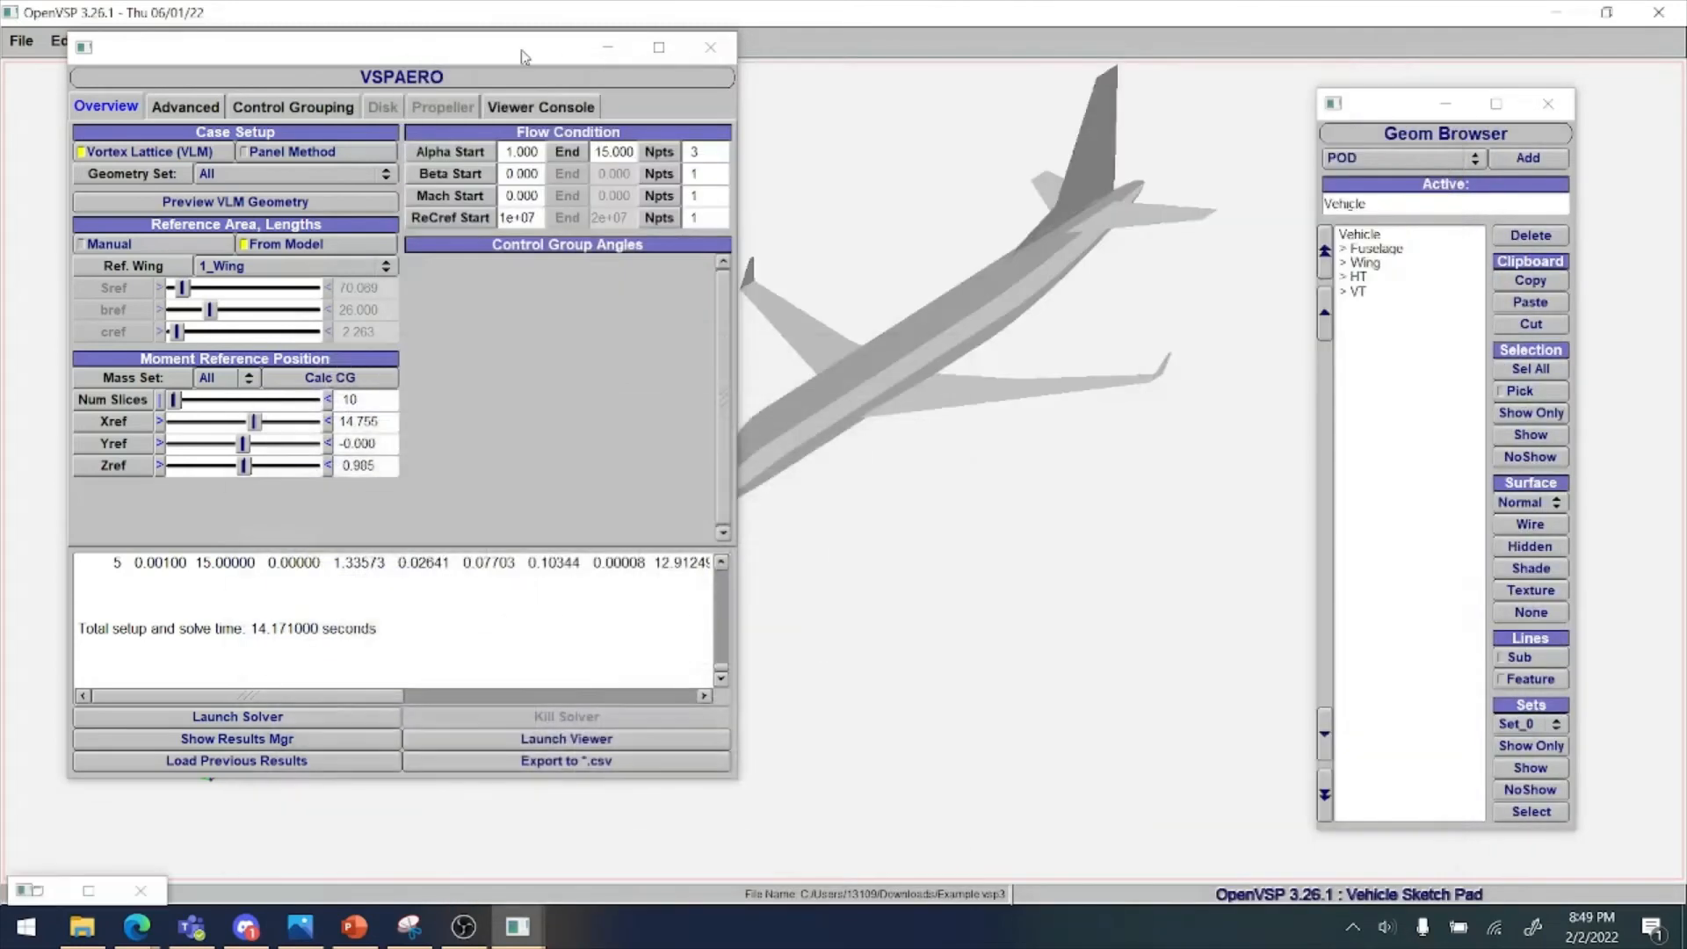
{"action": "left_click", "coordinate": [659, 47]}
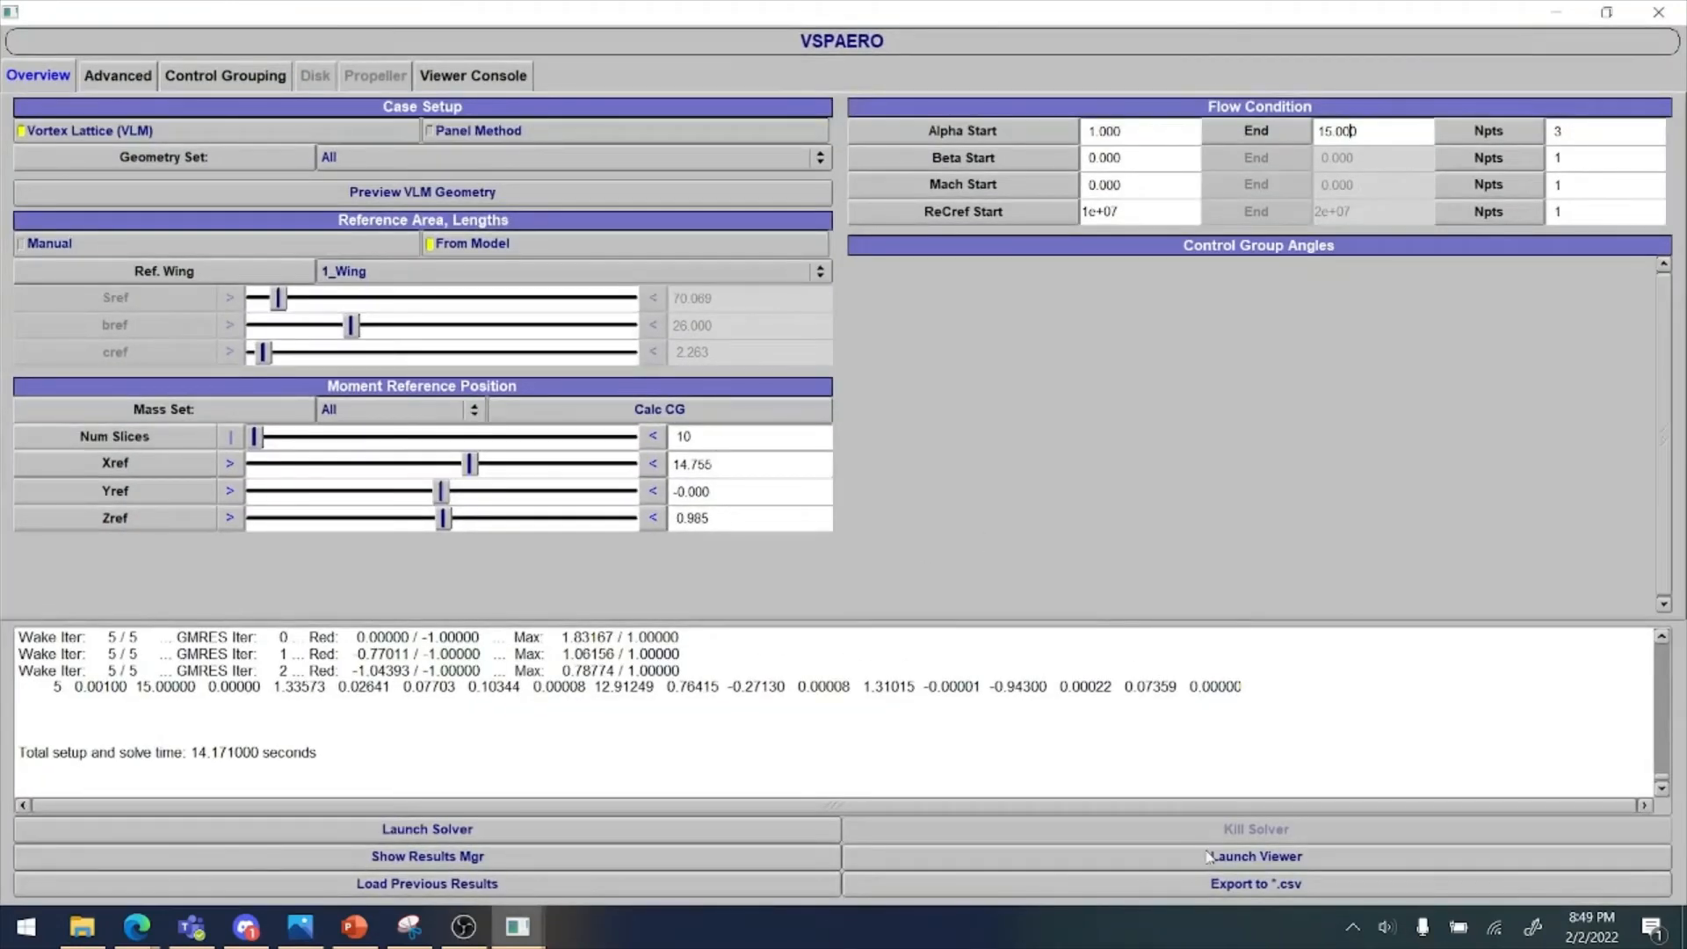
{"action": "left_click", "coordinate": [1224, 858]}
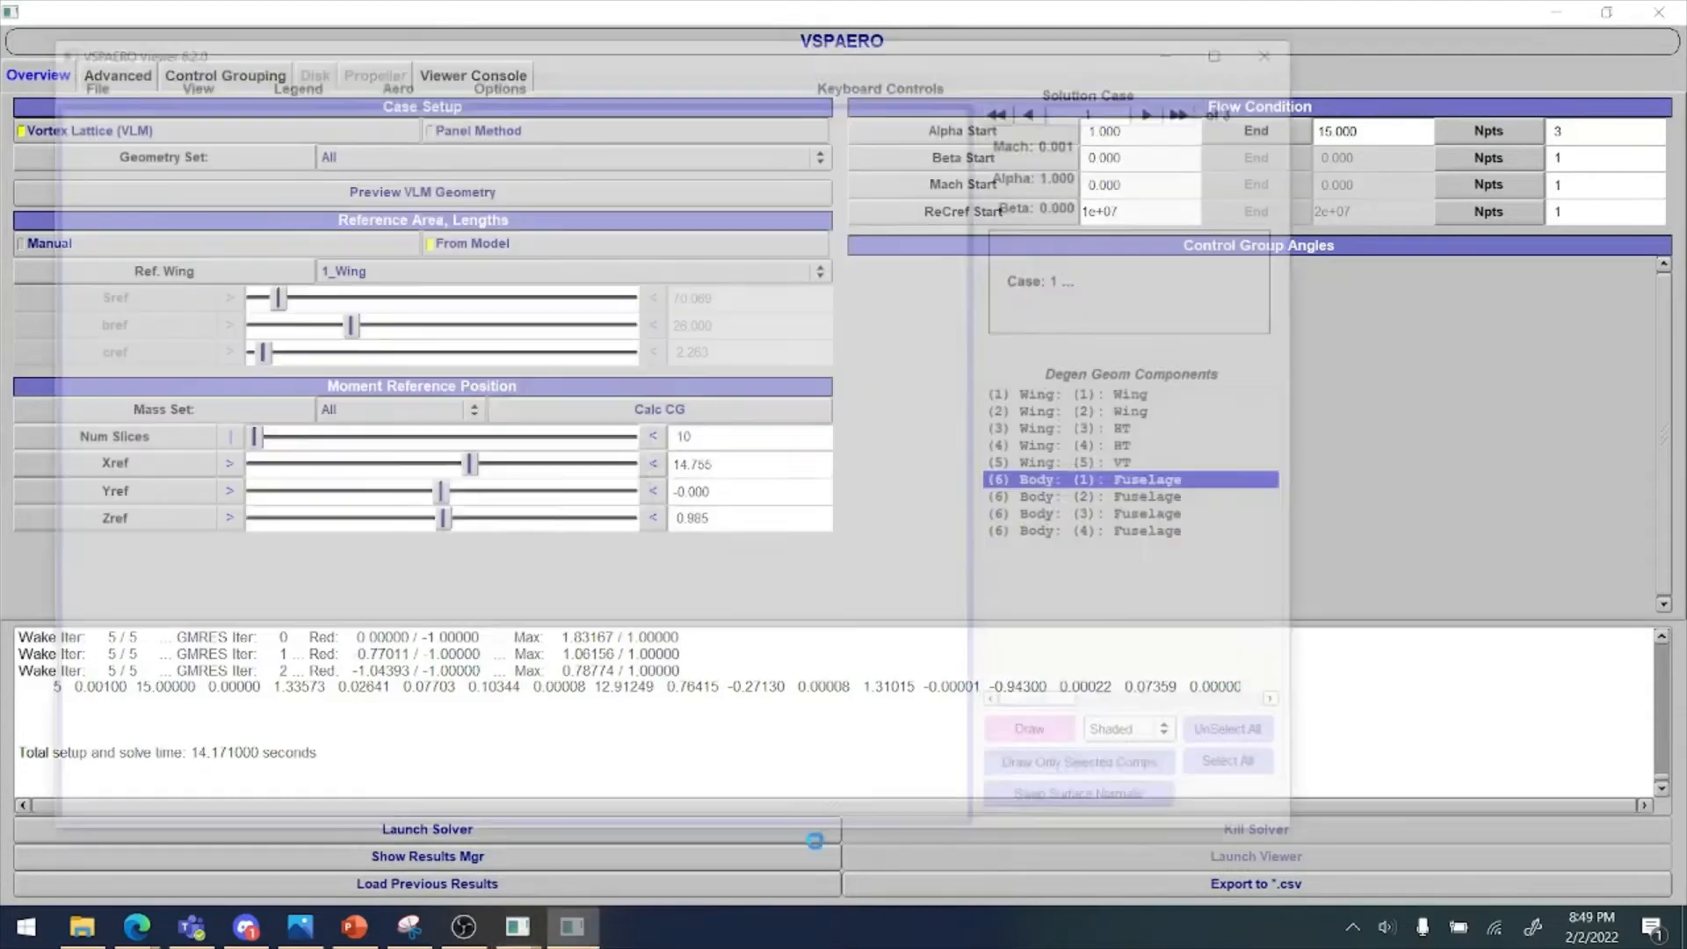
Display the Pressures contours on the aircraft and view the upper surfaces more closely
{"action": "left_click_drag", "start_coordinate": [553, 538], "coordinate": [391, 408]}
{"action": "left_click", "coordinate": [383, 81]}
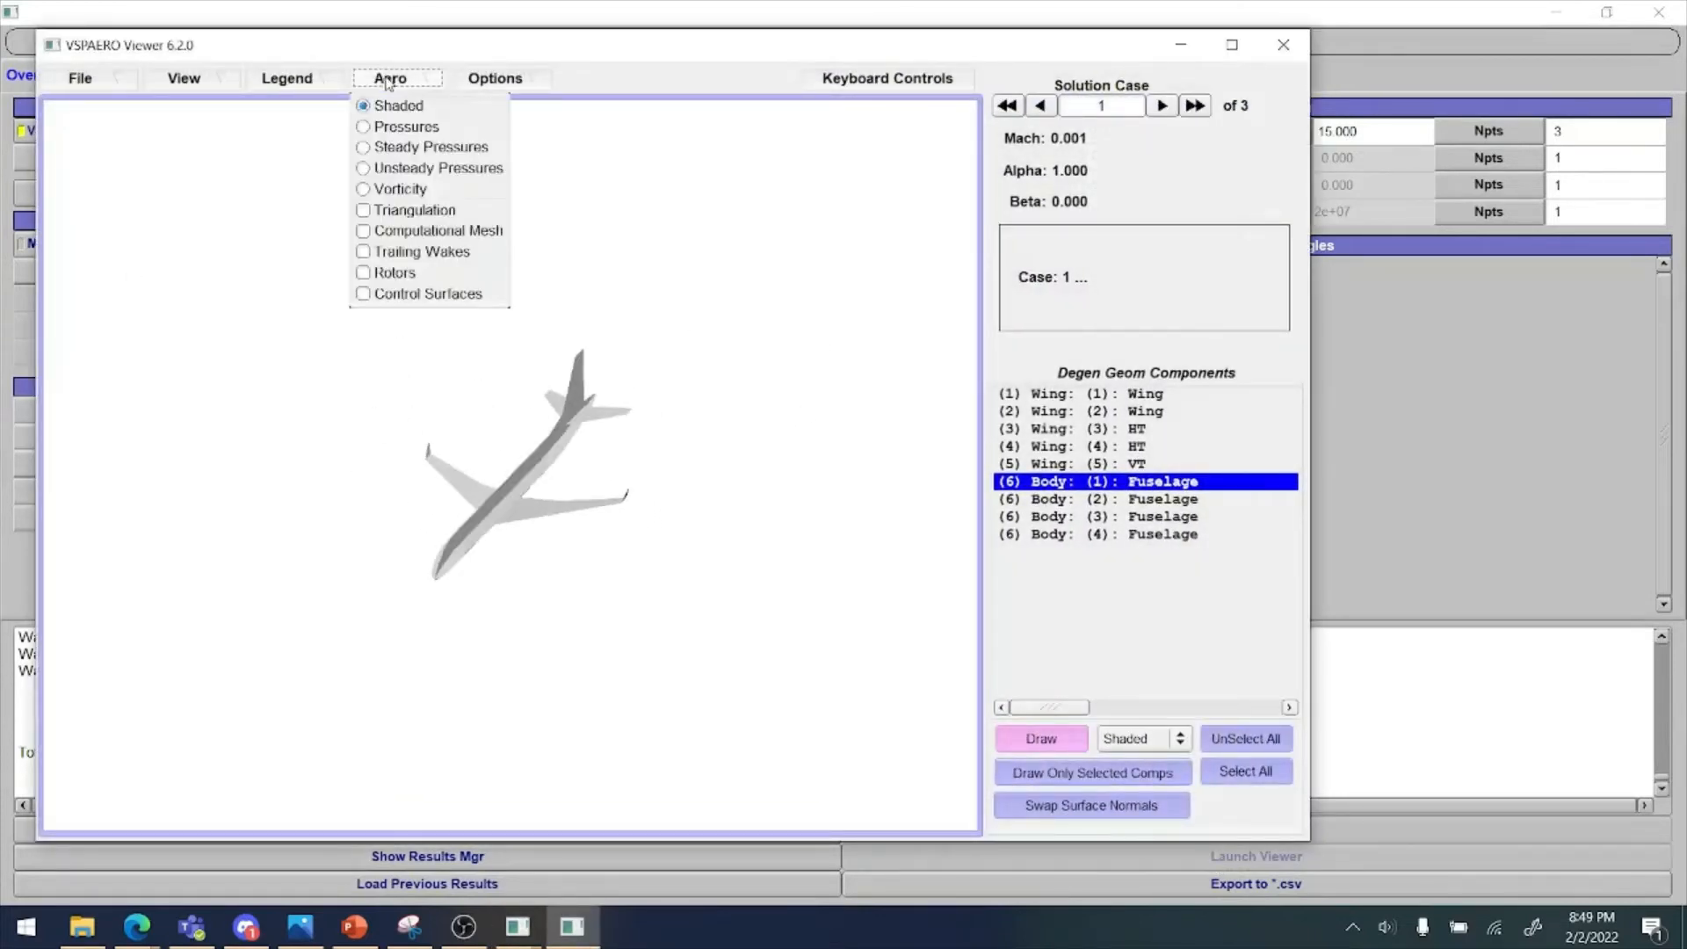
{"action": "left_click", "coordinate": [408, 127]}
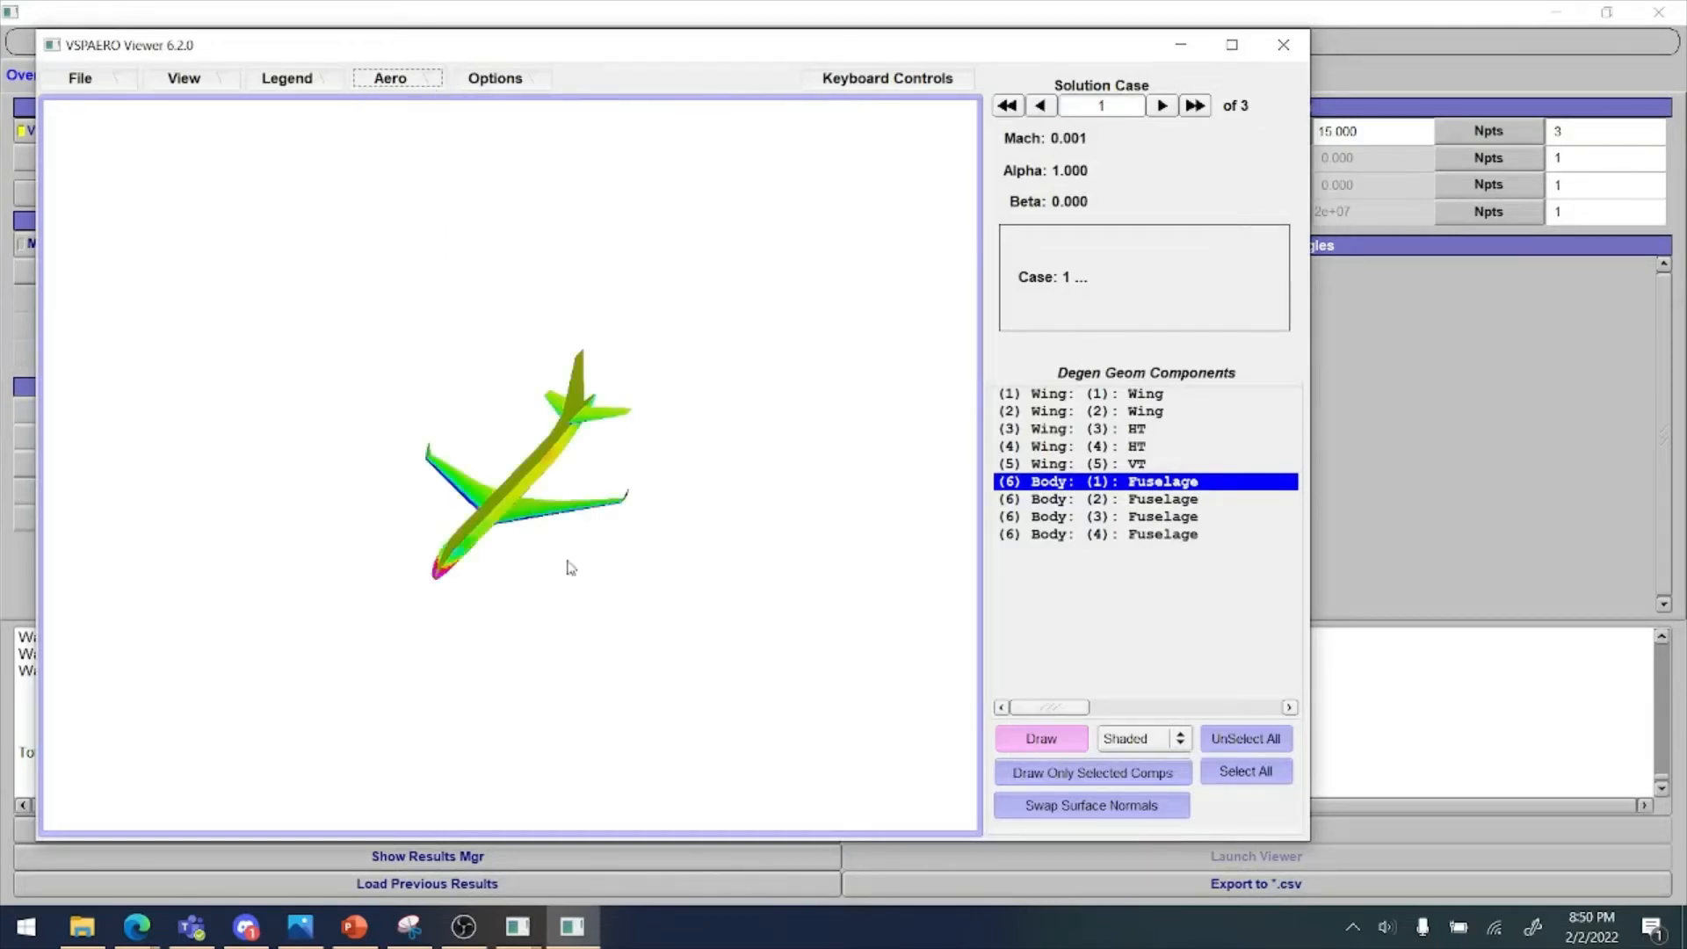
{"action": "left_click_drag", "start_coordinate": [569, 567], "coordinate": [551, 490]}
{"action": "middle_click_drag", "start_coordinate": [552, 490], "coordinate": [608, 775]}
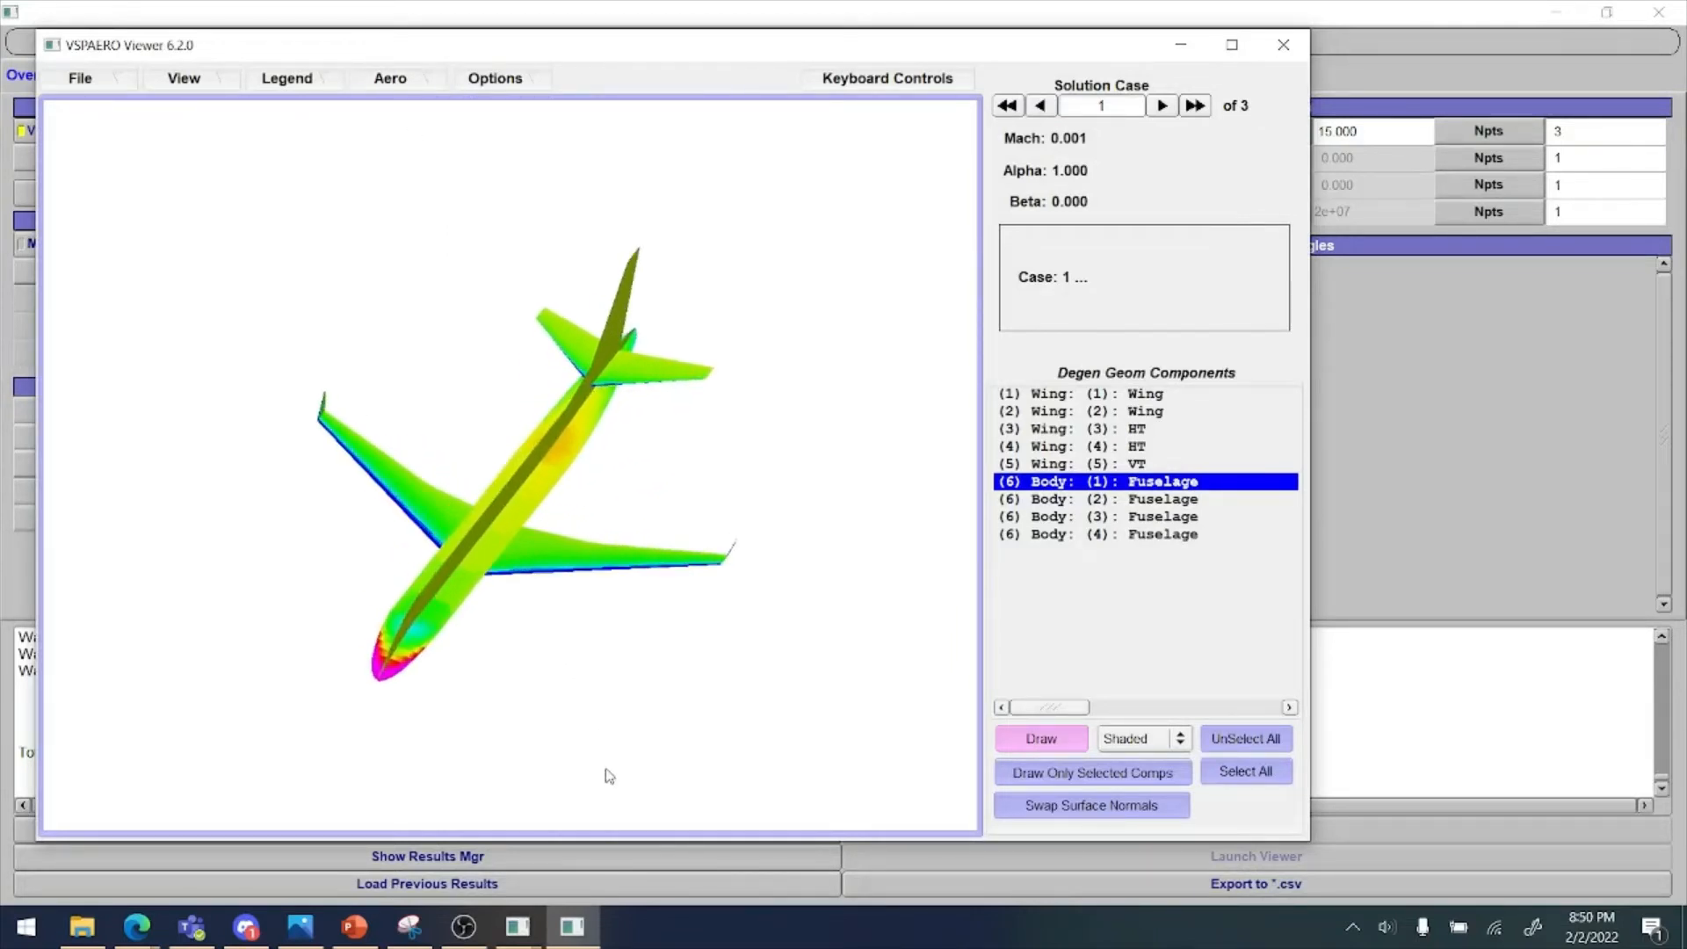
{"action": "left_click_drag", "start_coordinate": [618, 779], "coordinate": [644, 696]}
Turn on the Run Label and the Contours Legend in the pressure view
{"action": "left_click", "coordinate": [398, 79]}
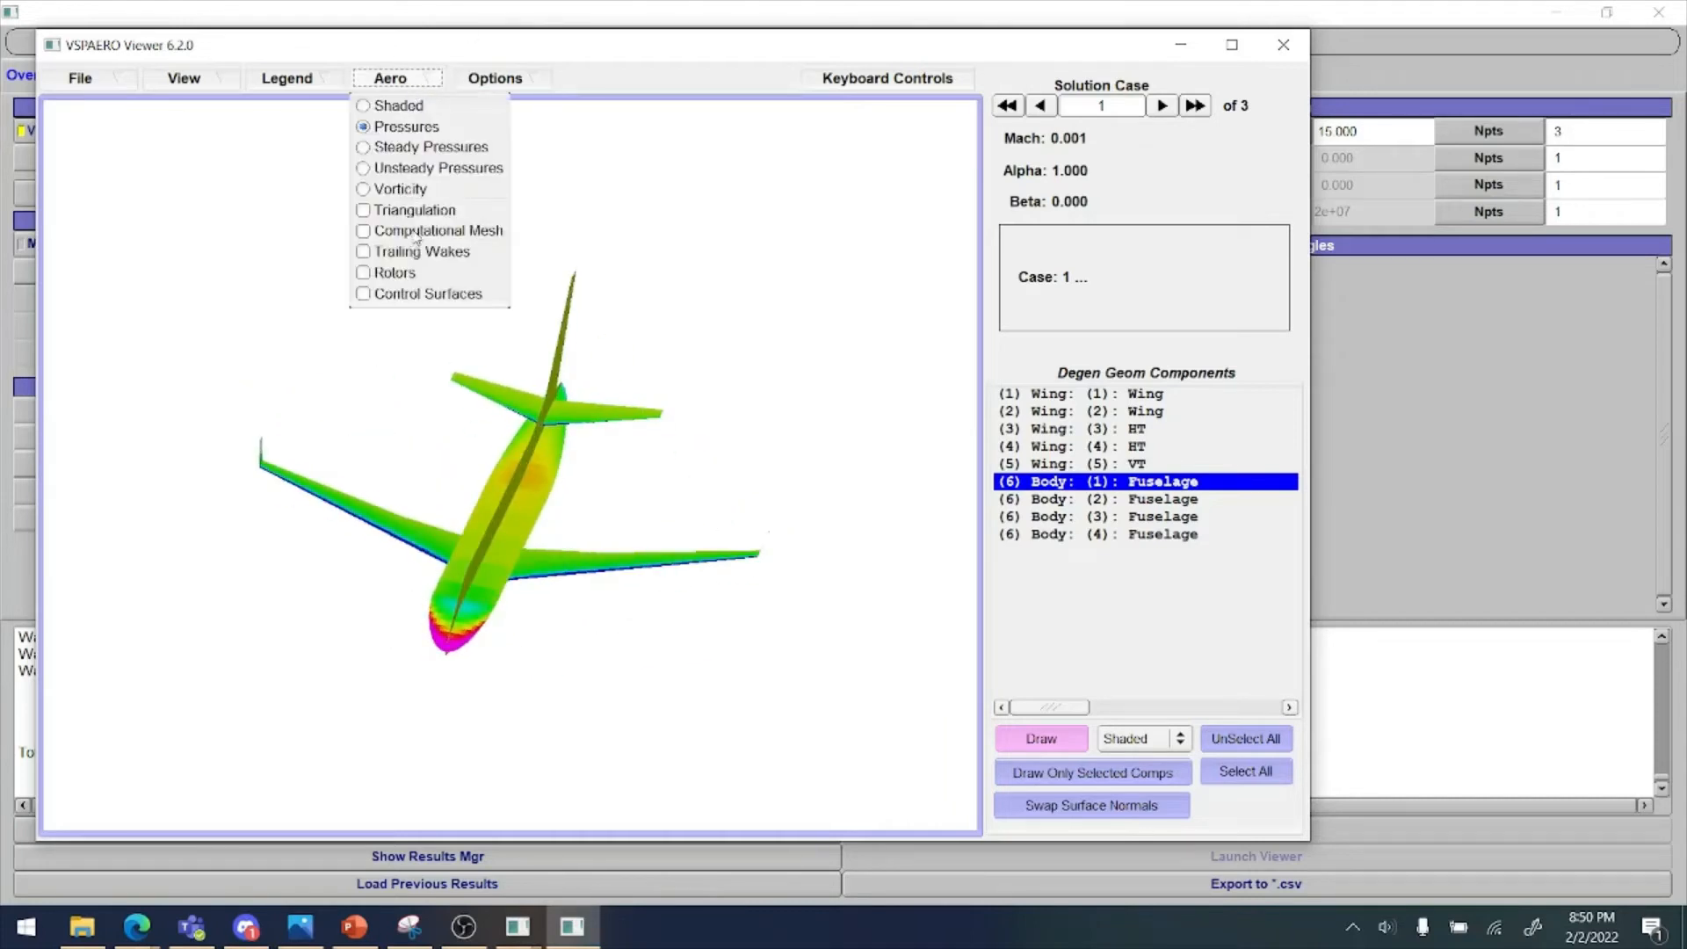
{"action": "left_click", "coordinate": [290, 78]}
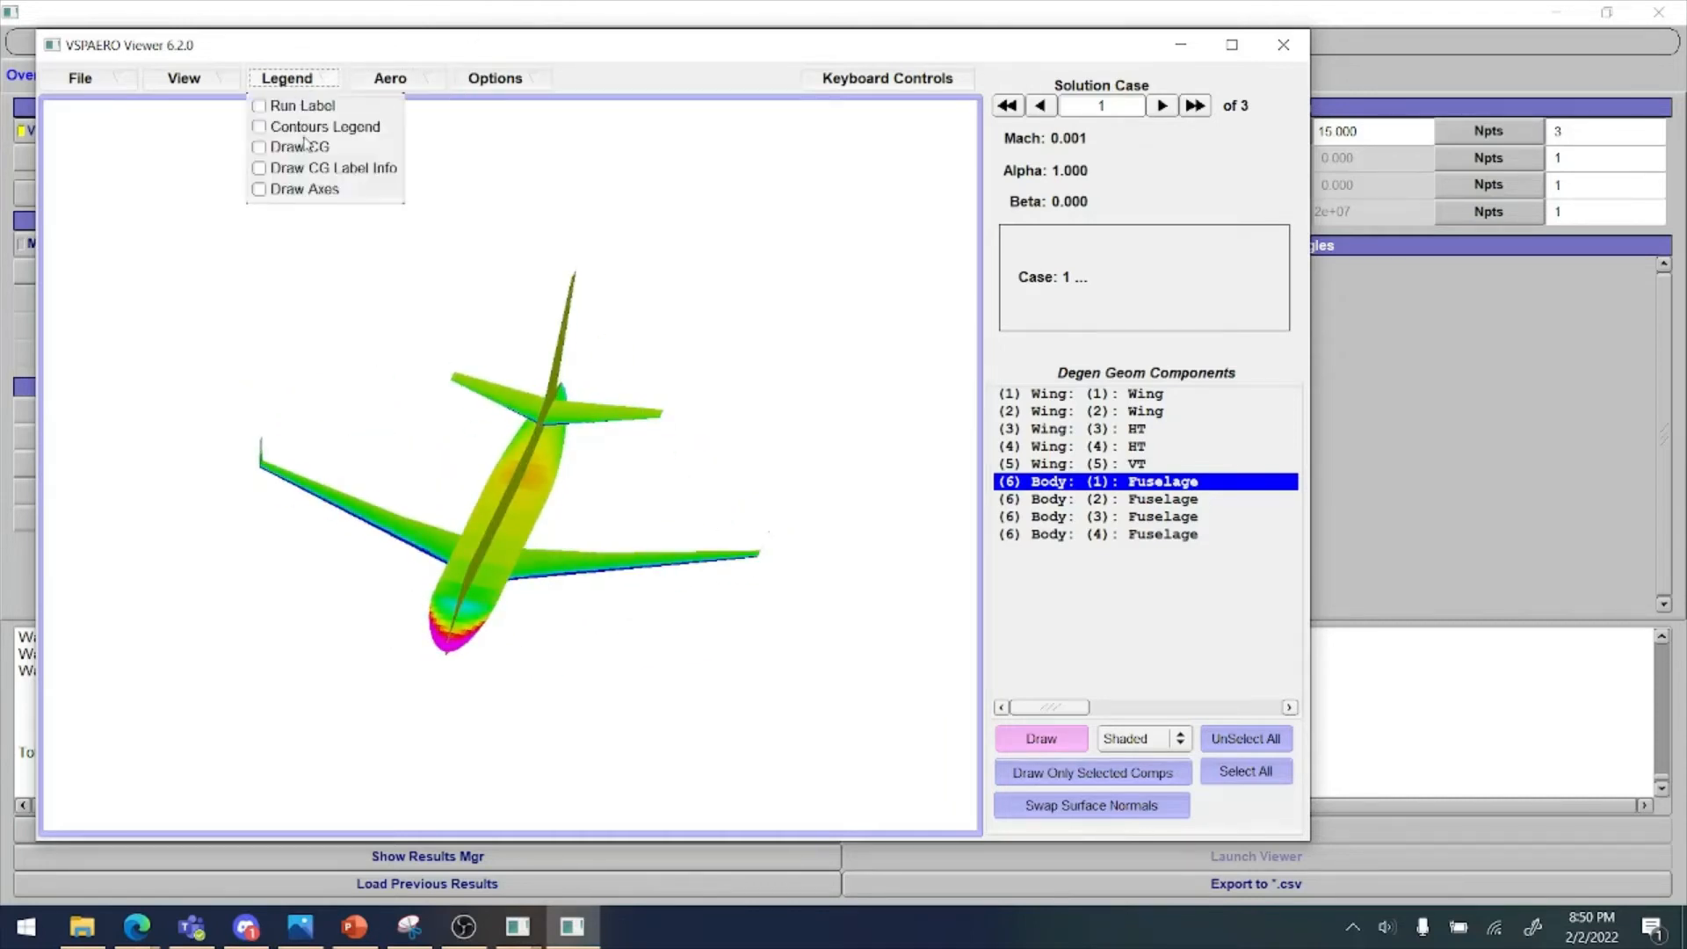
{"action": "left_click", "coordinate": [317, 111]}
{"action": "left_click", "coordinate": [326, 84]}
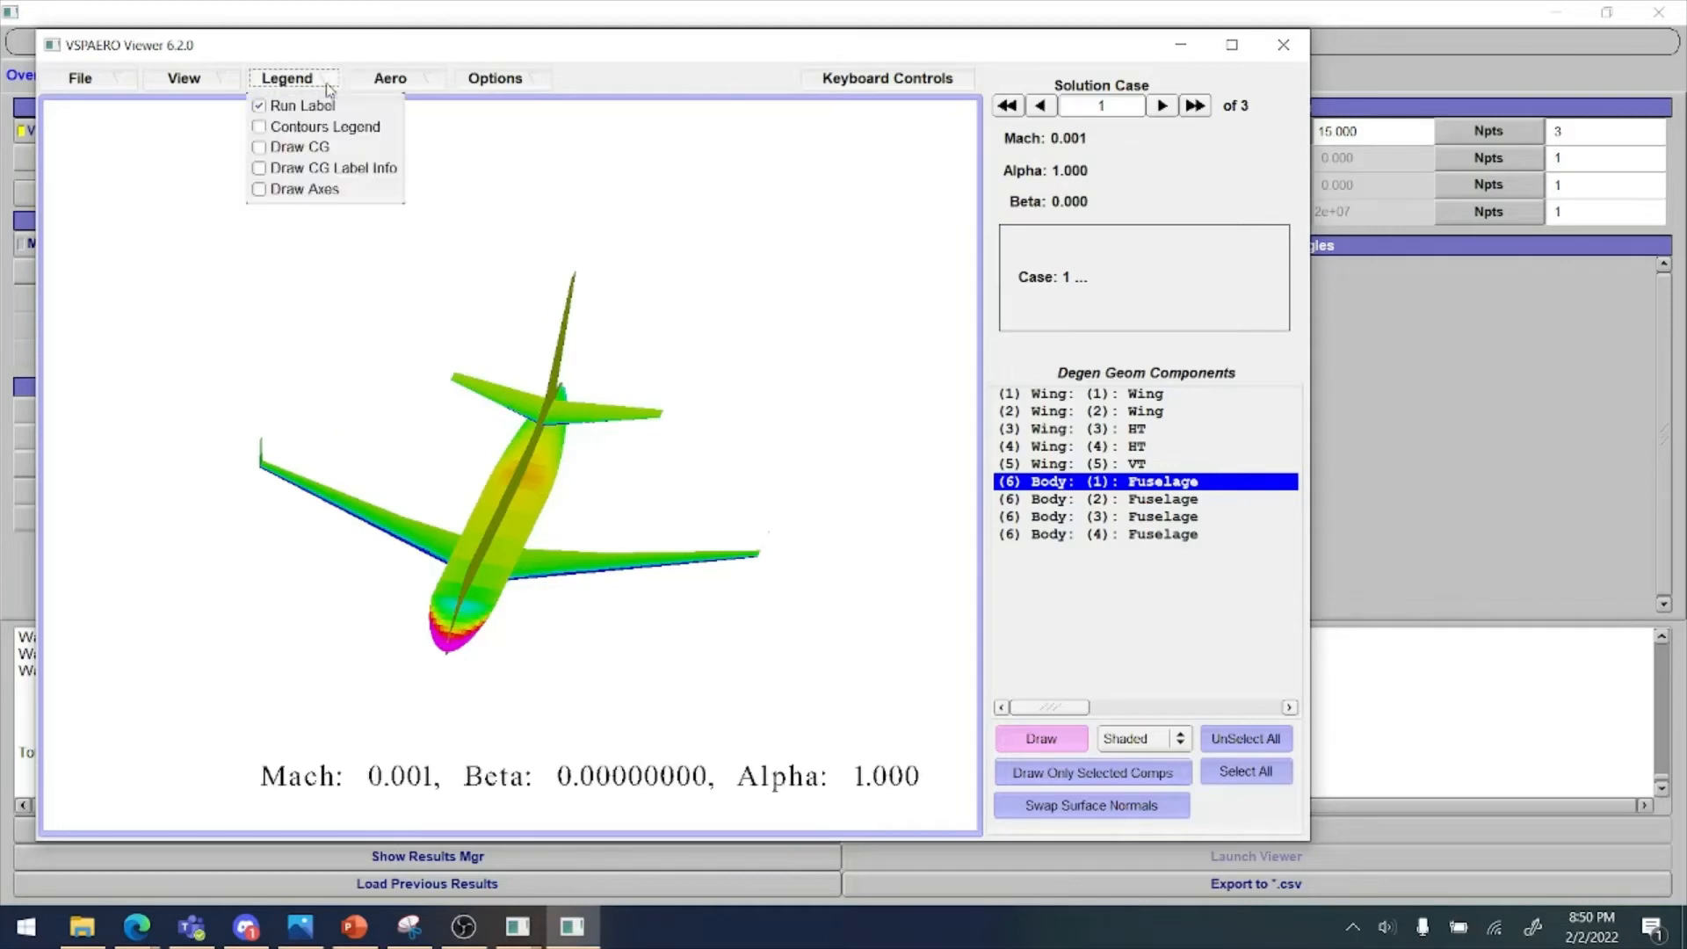
{"action": "left_click", "coordinate": [323, 126]}
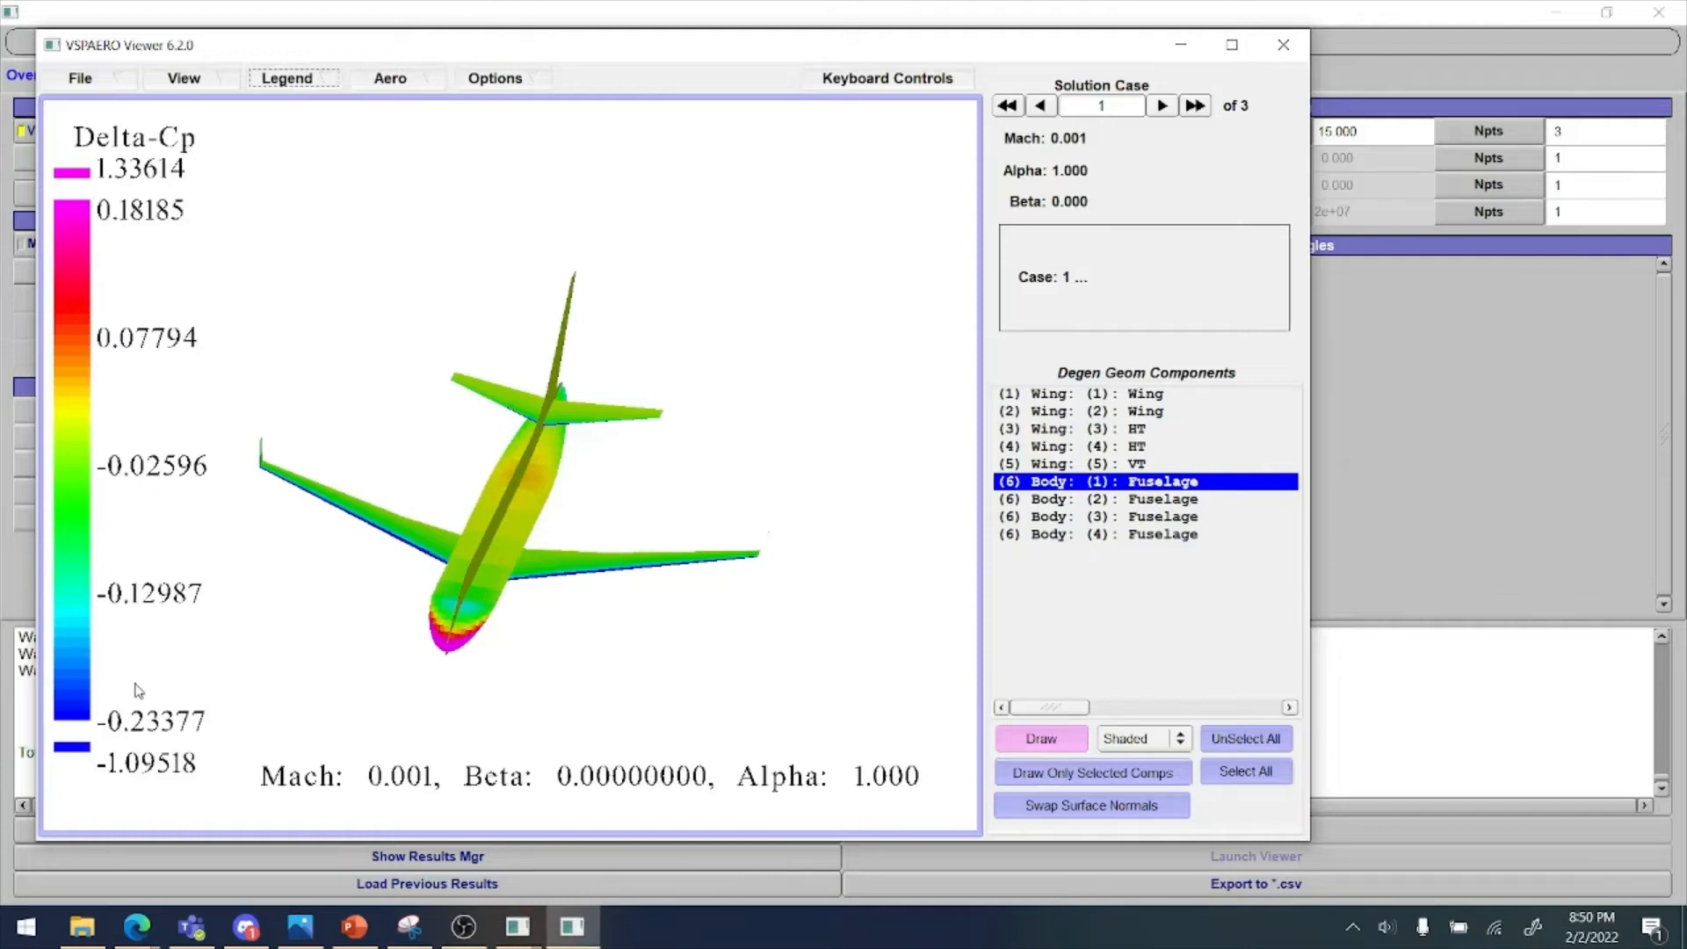
Examine the pressure contours of solution case 1, then advance to case 2 and inspect its Delta-Cp distribution
{"action": "left_click_drag", "start_coordinate": [817, 615], "coordinate": [732, 581]}
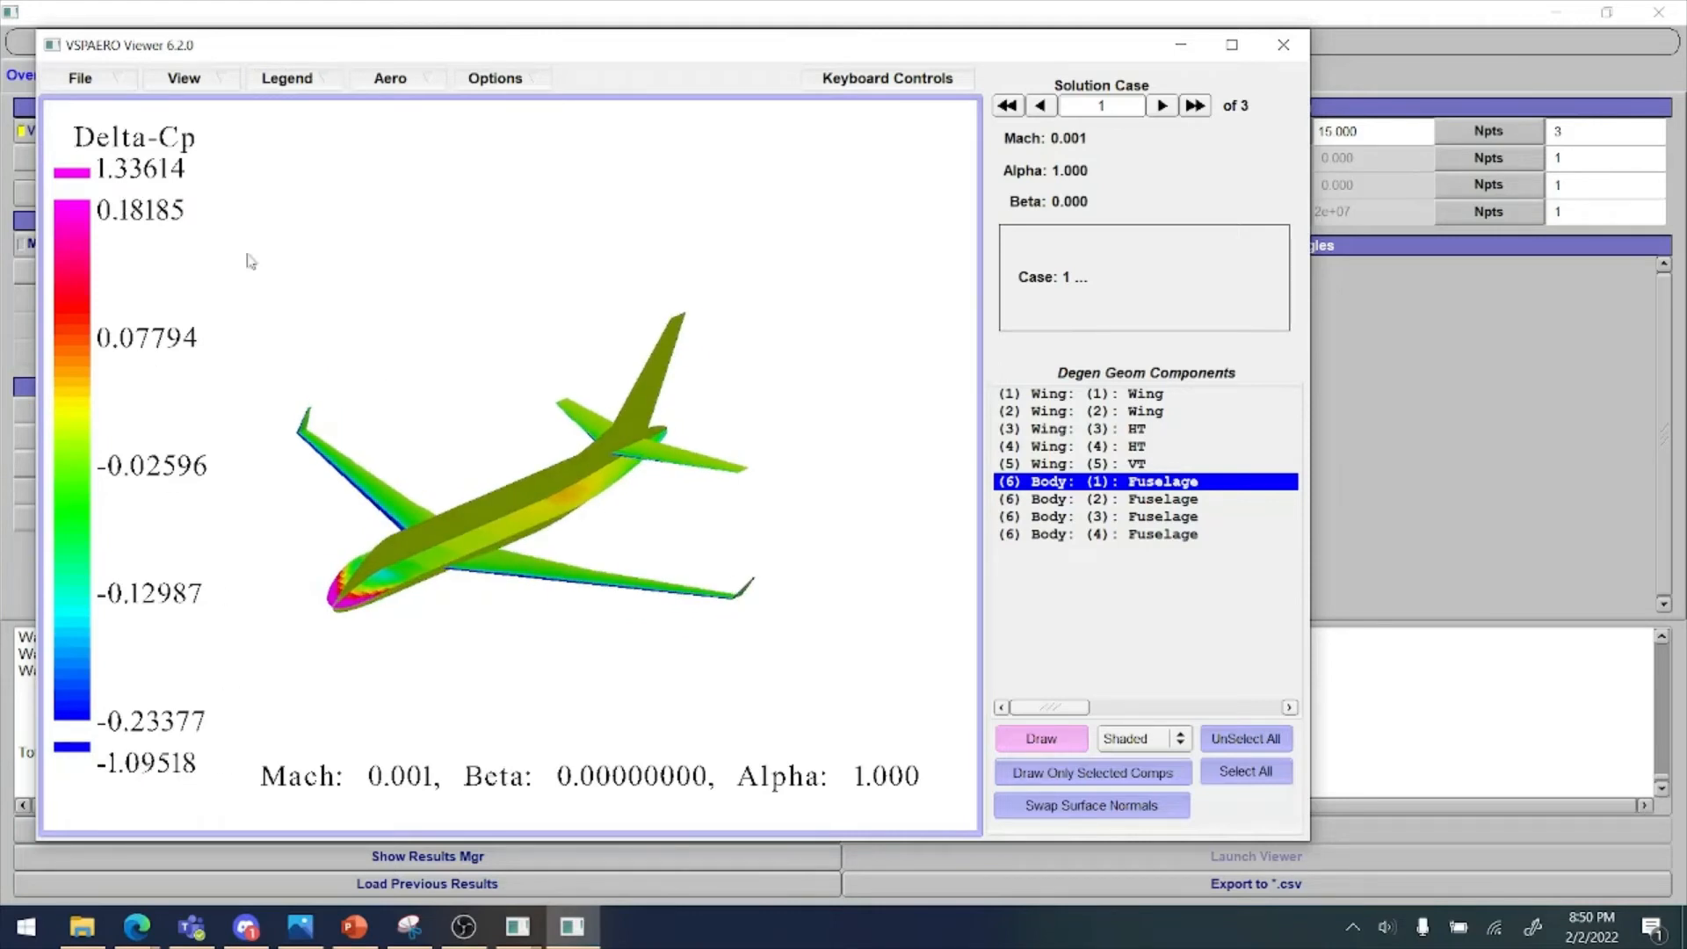
{"action": "left_click_drag", "start_coordinate": [672, 527], "coordinate": [714, 591]}
{"action": "left_click_drag", "start_coordinate": [668, 360], "coordinate": [466, 268]}
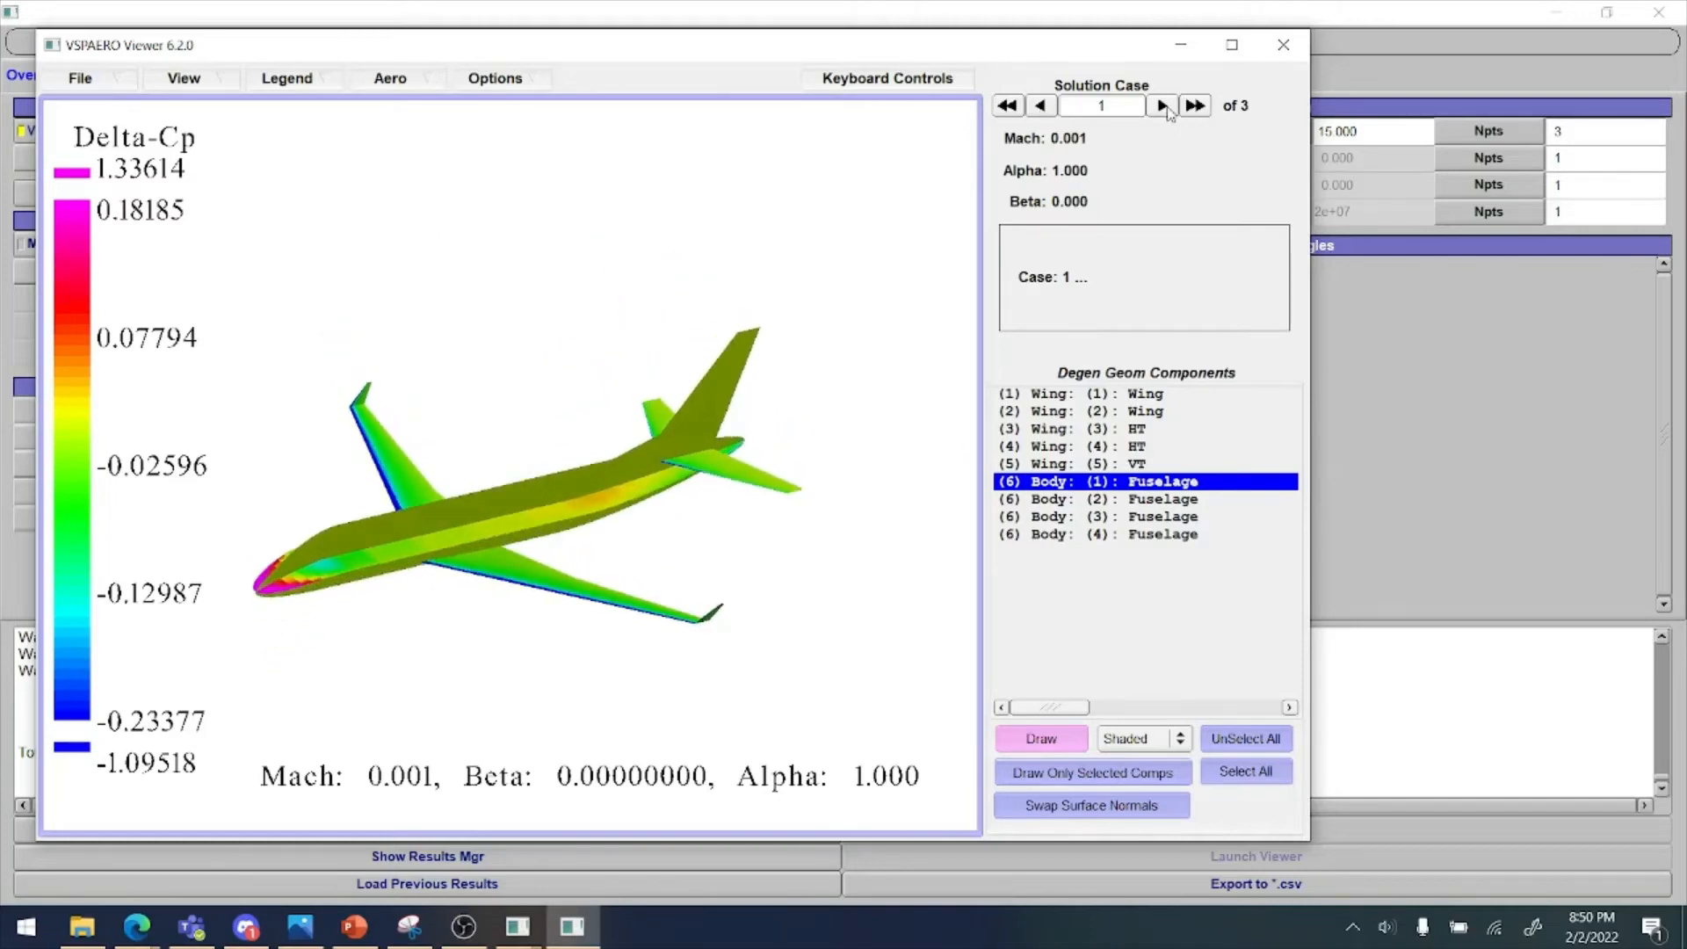
{"action": "left_click", "coordinate": [1162, 106]}
{"action": "left_click_drag", "start_coordinate": [615, 175], "coordinate": [387, 325]}
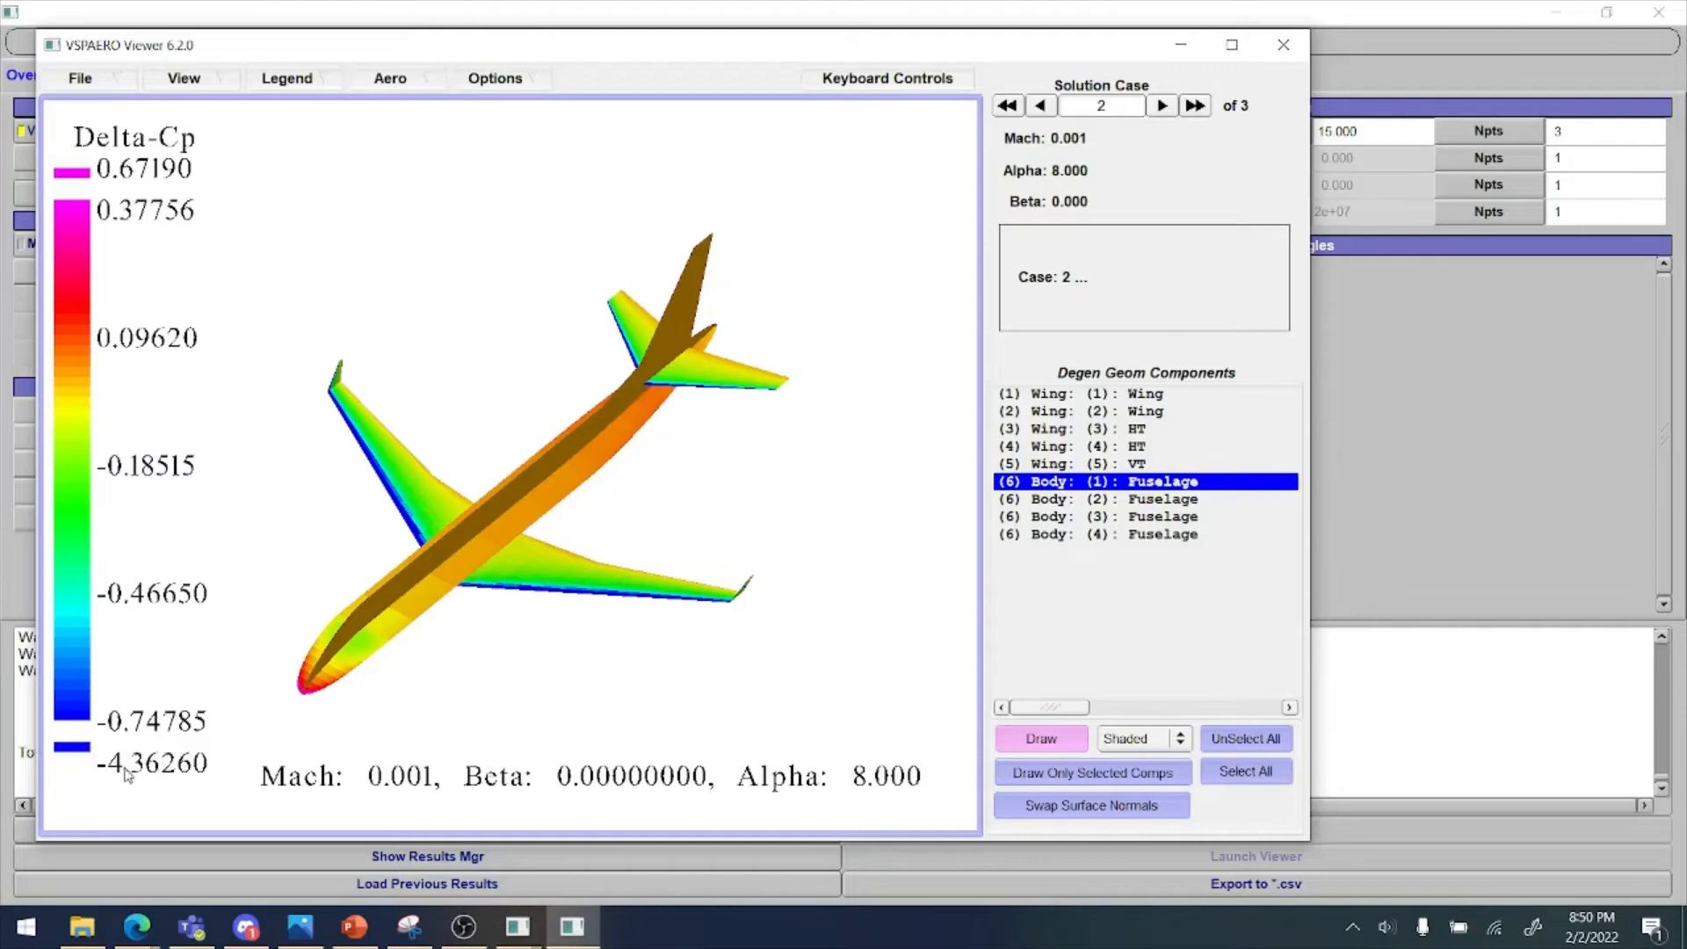
{"action": "left_click_drag", "start_coordinate": [659, 440], "coordinate": [307, 630]}
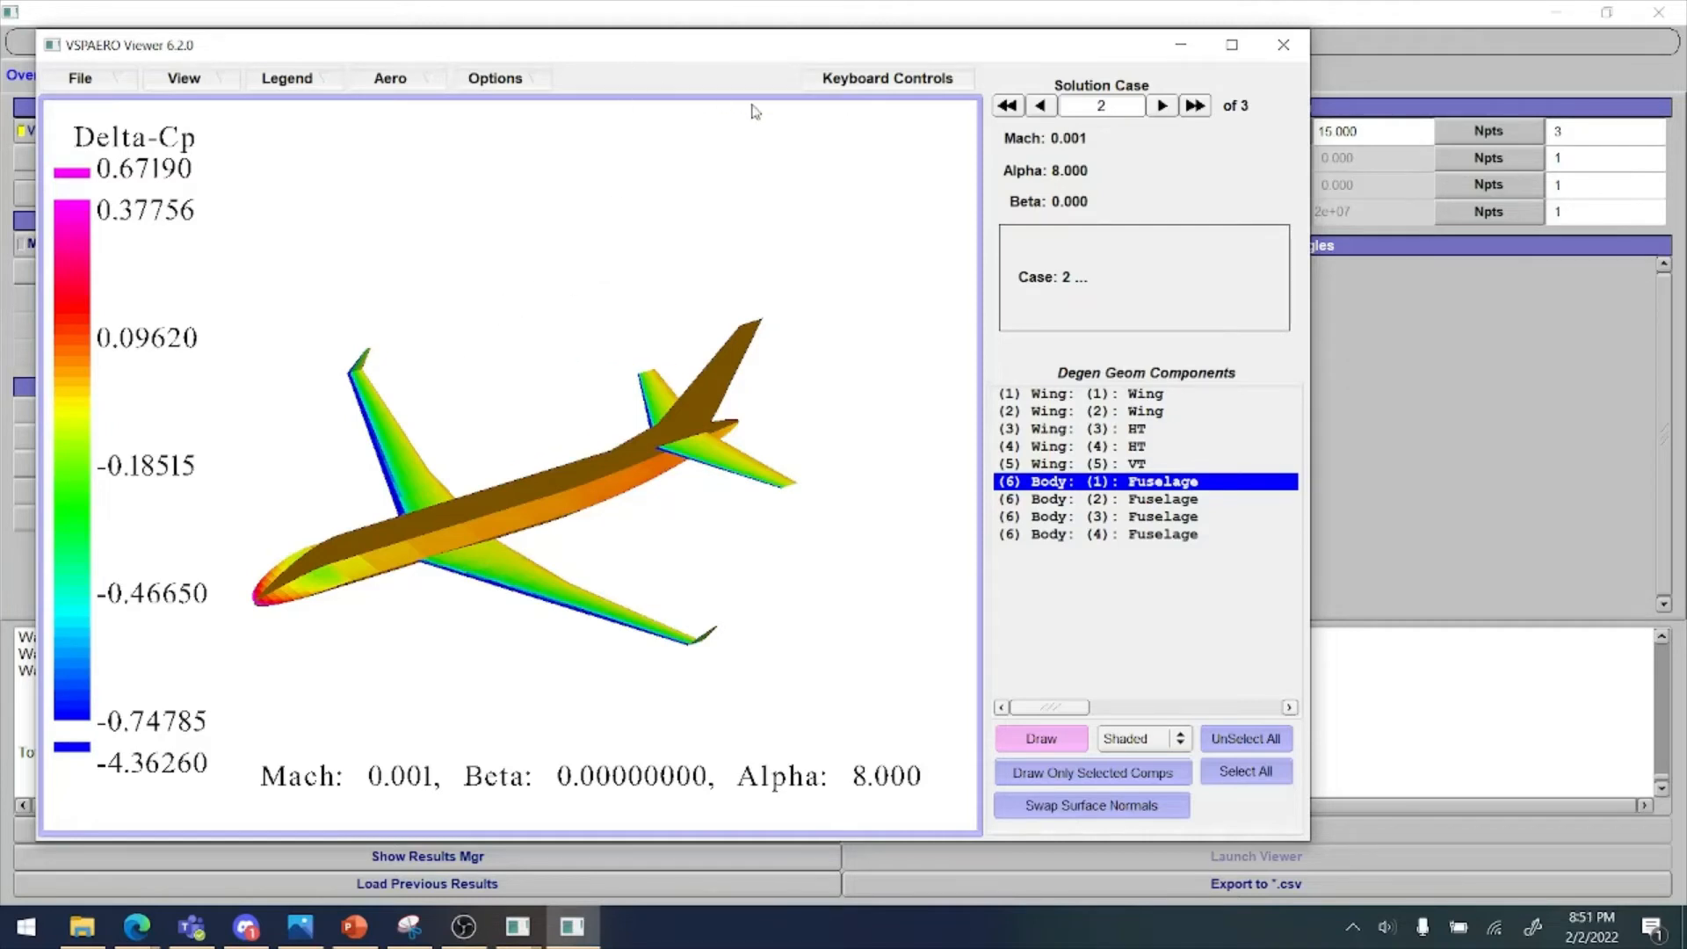
Advance to solution case 3 and inspect the pressure contours from several angles around the aircraft
{"action": "left_click", "coordinate": [1166, 107]}
{"action": "left_click_drag", "start_coordinate": [365, 400], "coordinate": [380, 465]}
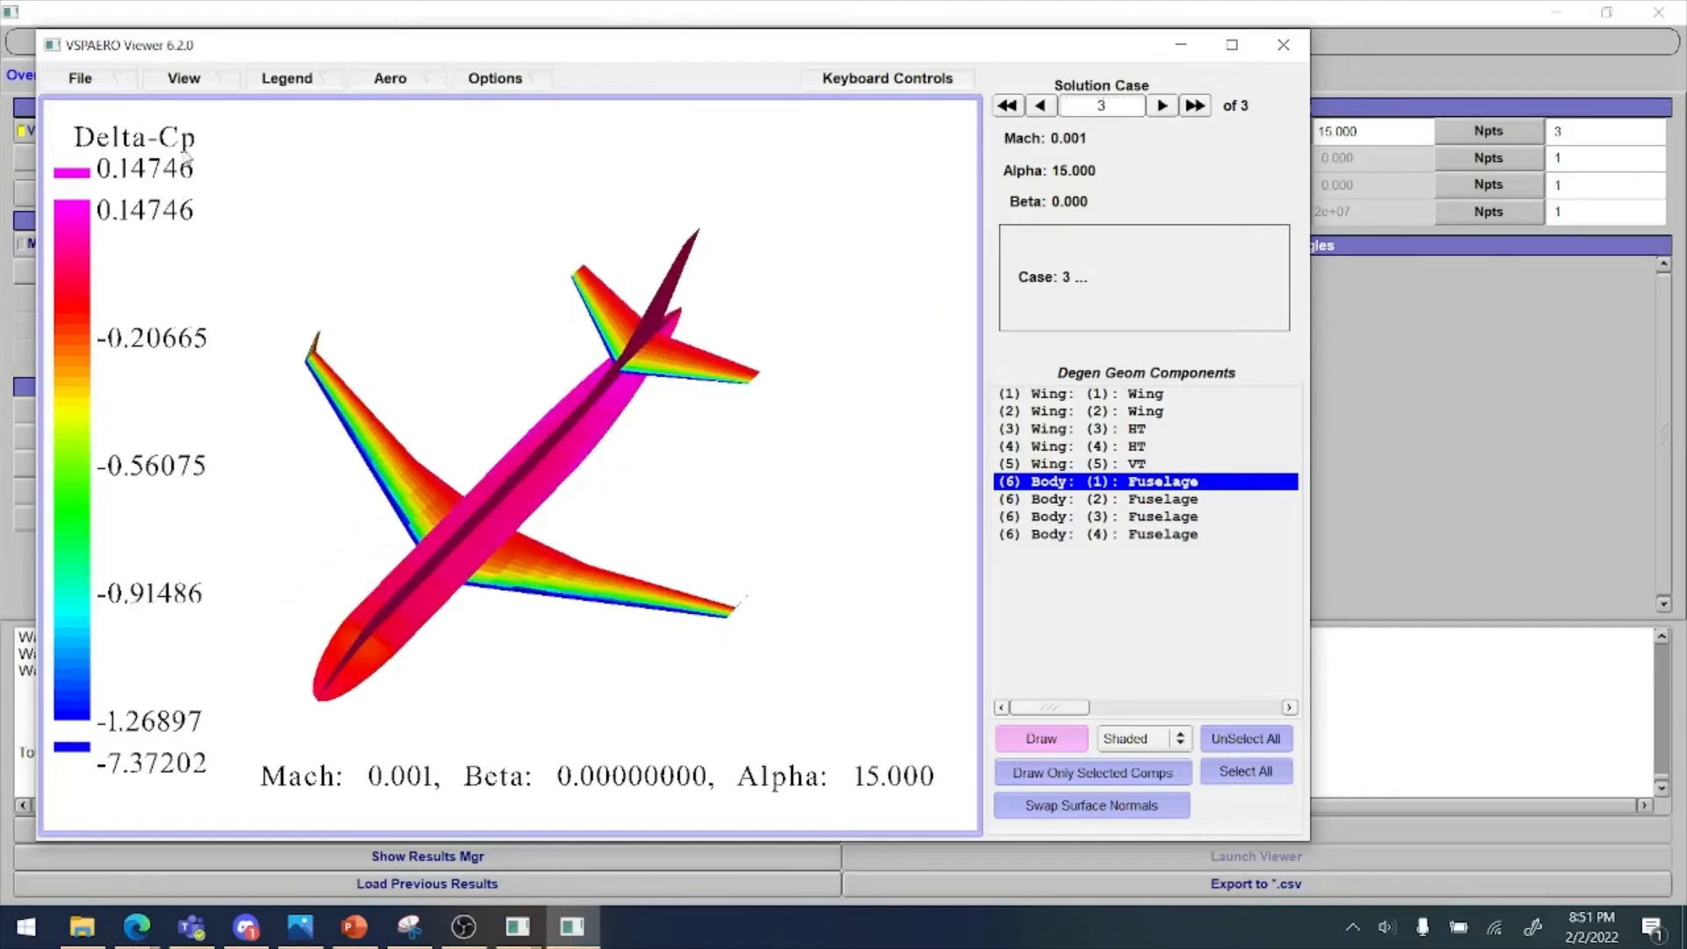
{"action": "left_click_drag", "start_coordinate": [270, 746], "coordinate": [923, 395]}
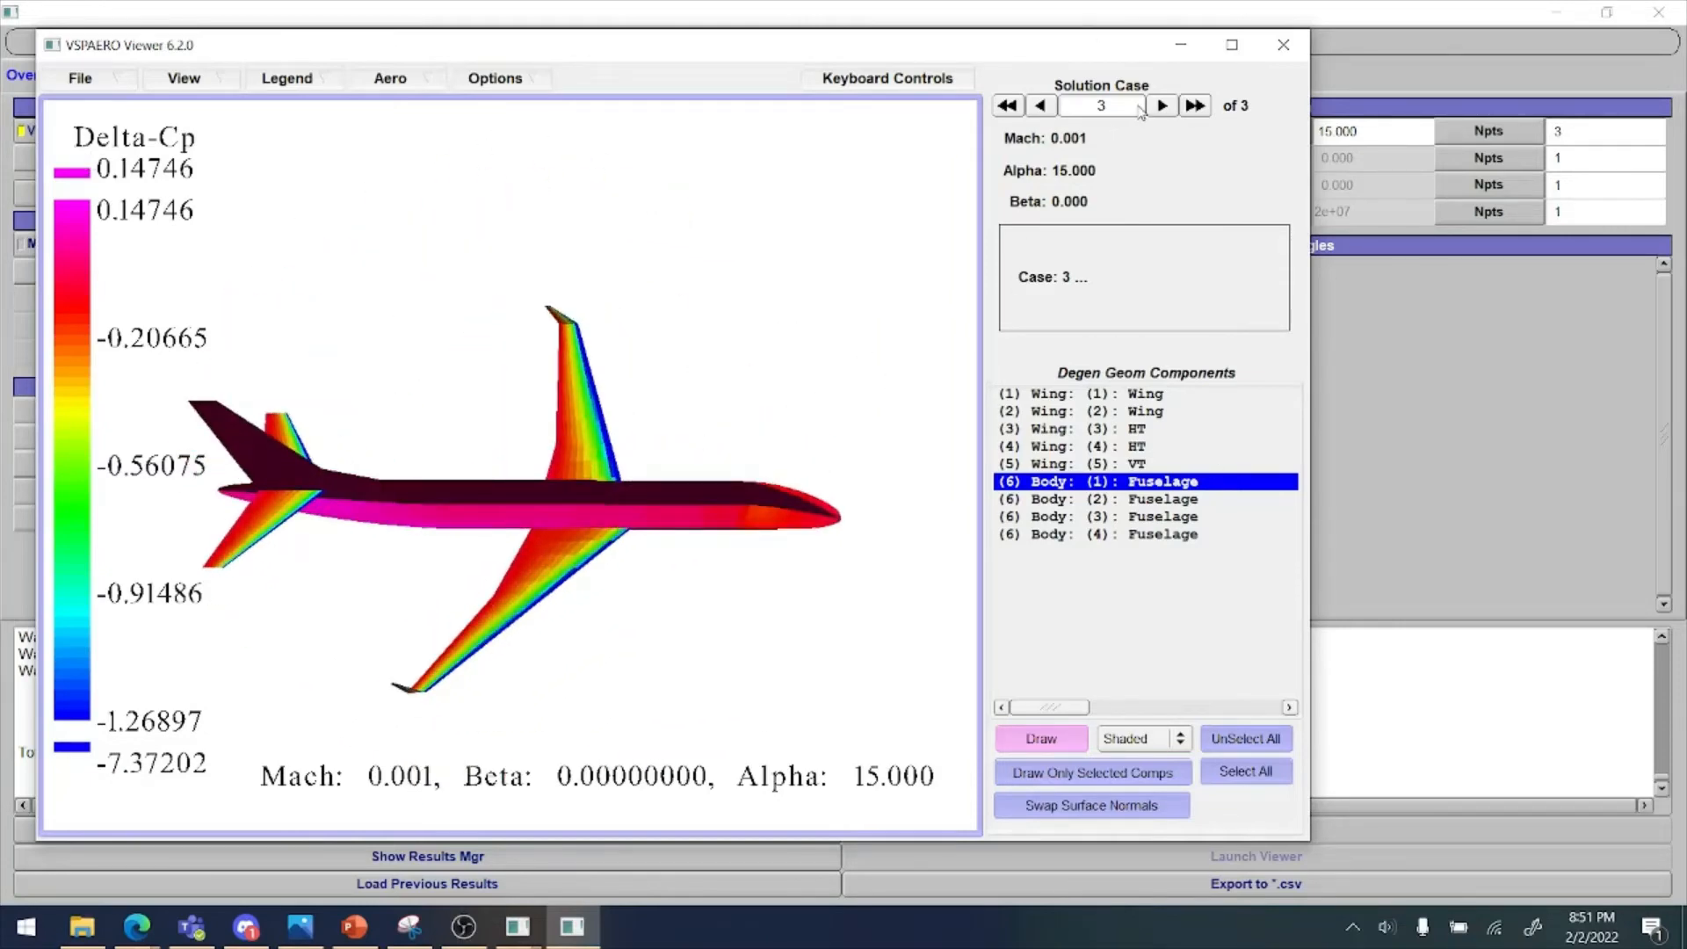
{"action": "left_click_drag", "start_coordinate": [726, 586], "coordinate": [696, 294]}
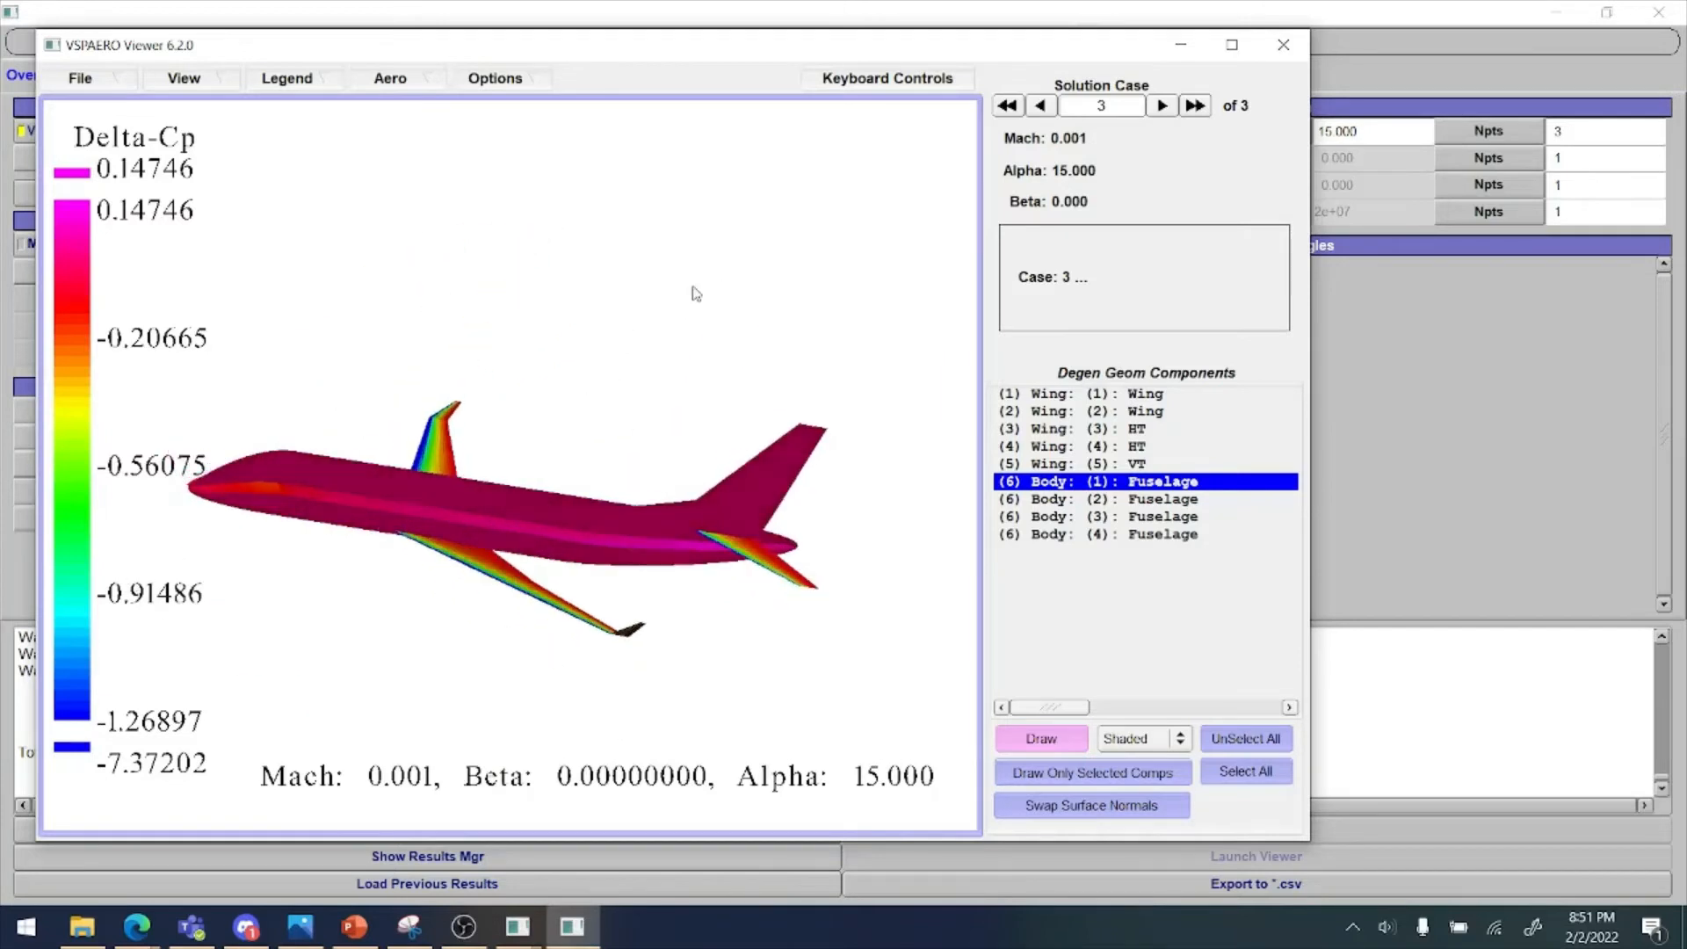
Go back to solution case 1 and view its pressure contours from above the wing
{"action": "left_click", "coordinate": [1046, 109]}
{"action": "left_click", "coordinate": [1046, 109]}
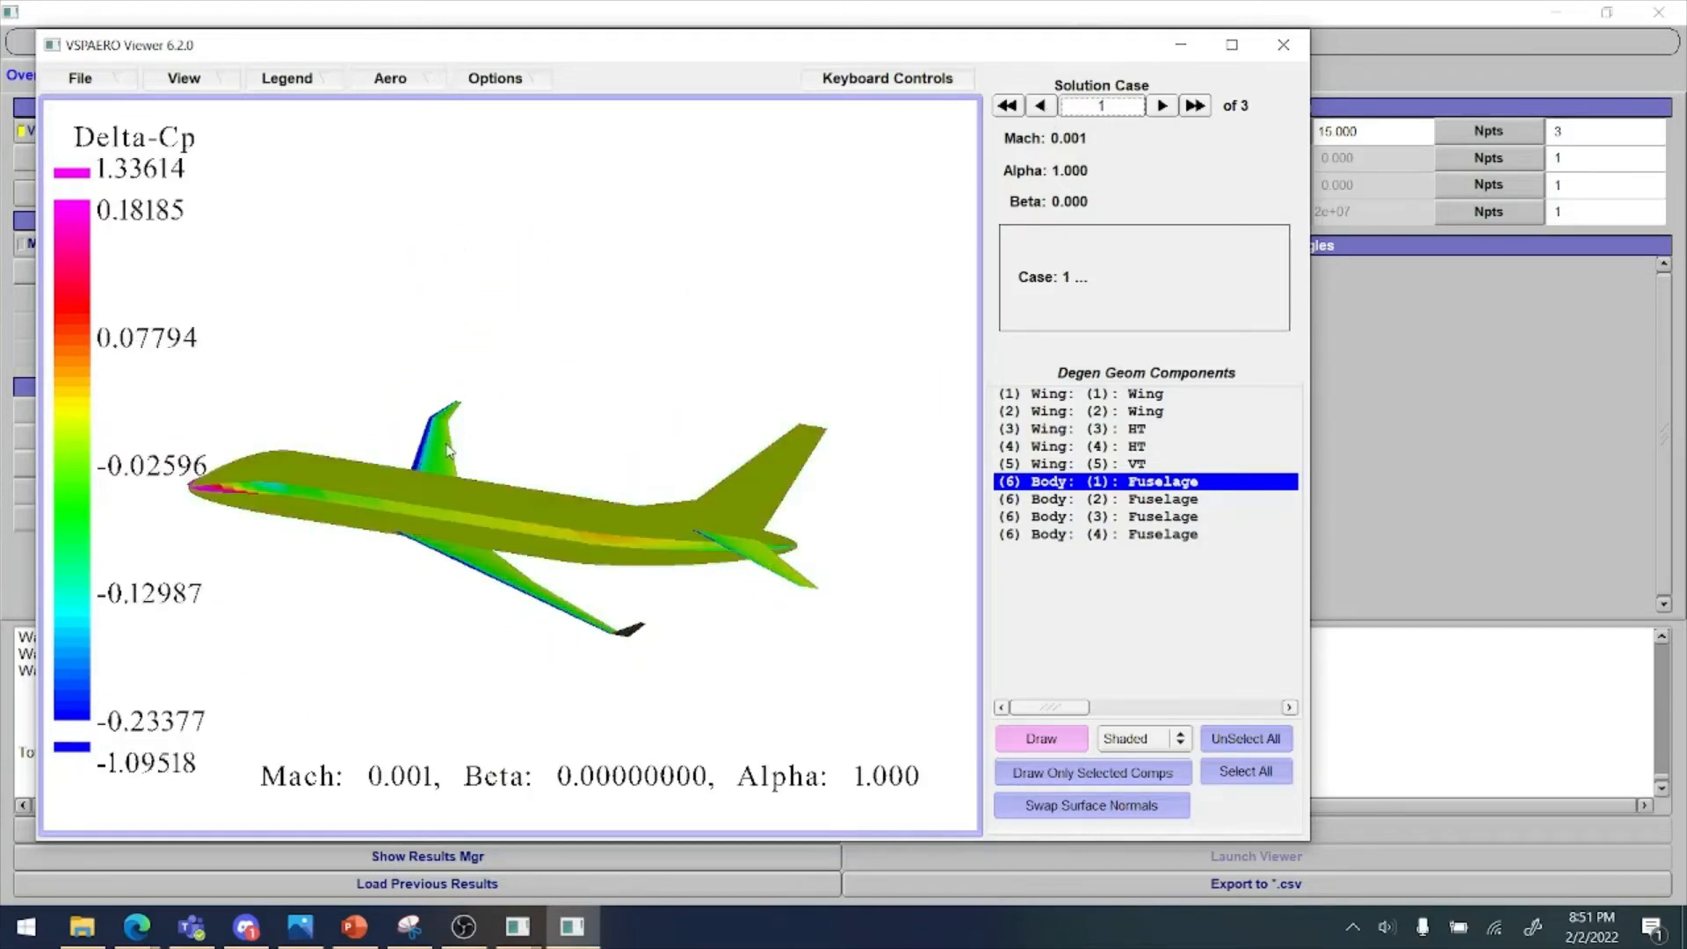
{"action": "left_click_drag", "start_coordinate": [448, 450], "coordinate": [590, 538]}
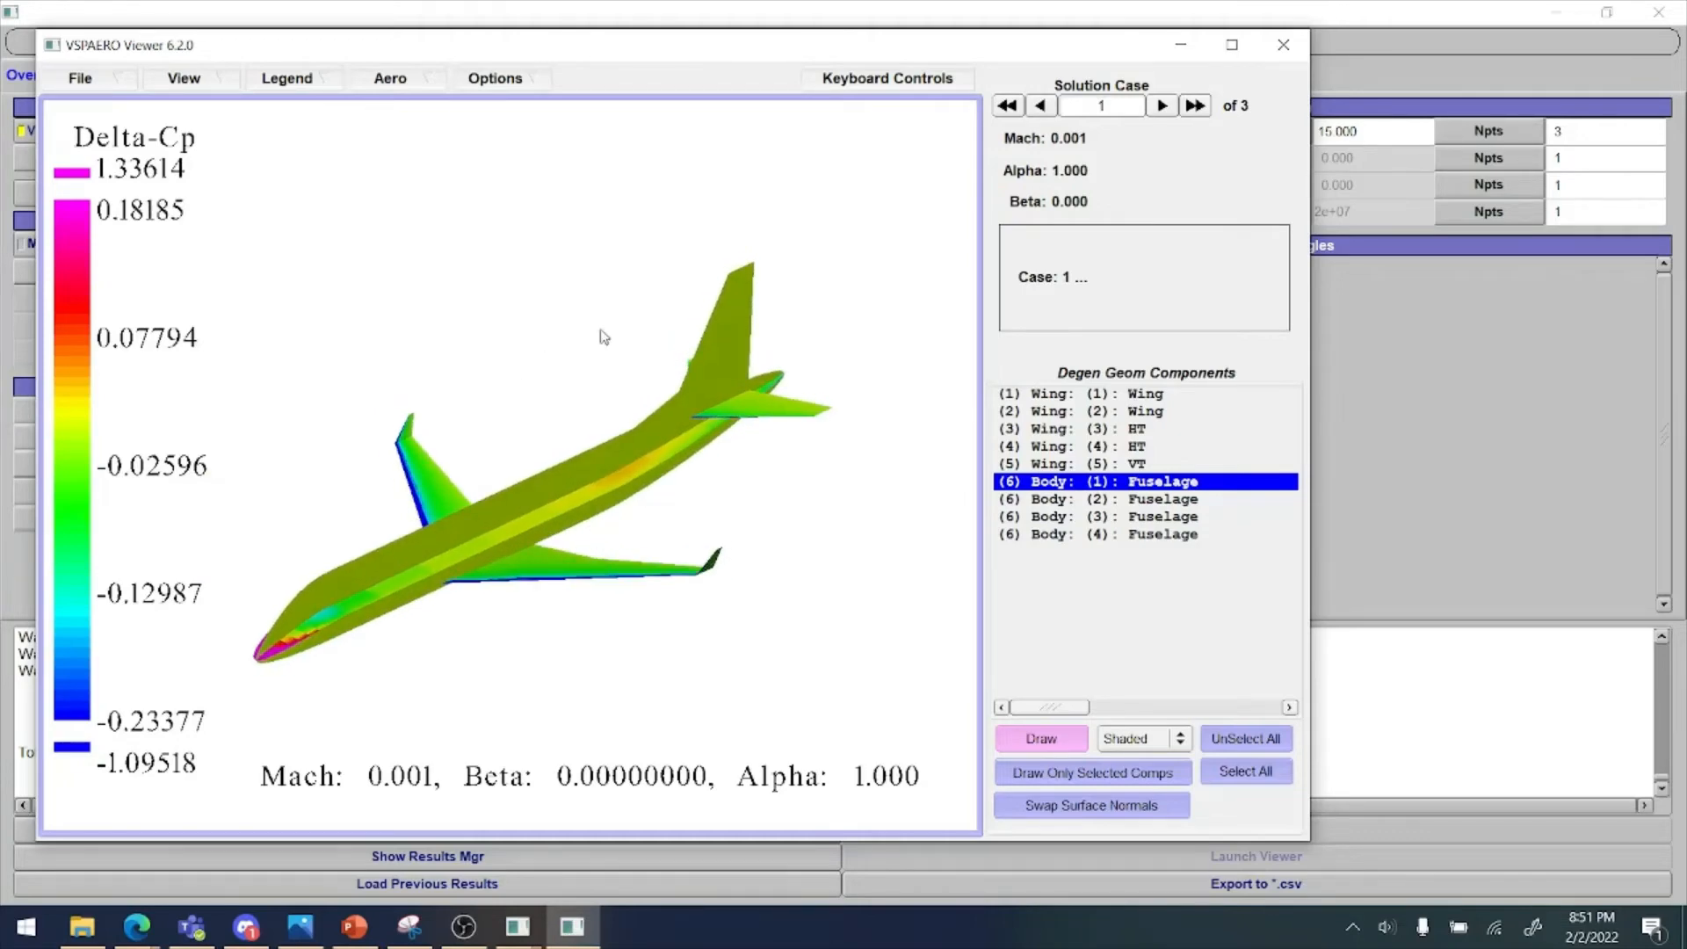
Close the pressure viewer and export the VSPAERO results to a CSV file named Example in the Downloads folder
{"action": "mouse_move", "coordinate": [682, 33]}
{"action": "left_mouse_down"}
{"action": "mouse_move", "coordinate": [665, 64]}
{"action": "mouse_move", "coordinate": [665, 44]}
{"action": "left_mouse_up"}
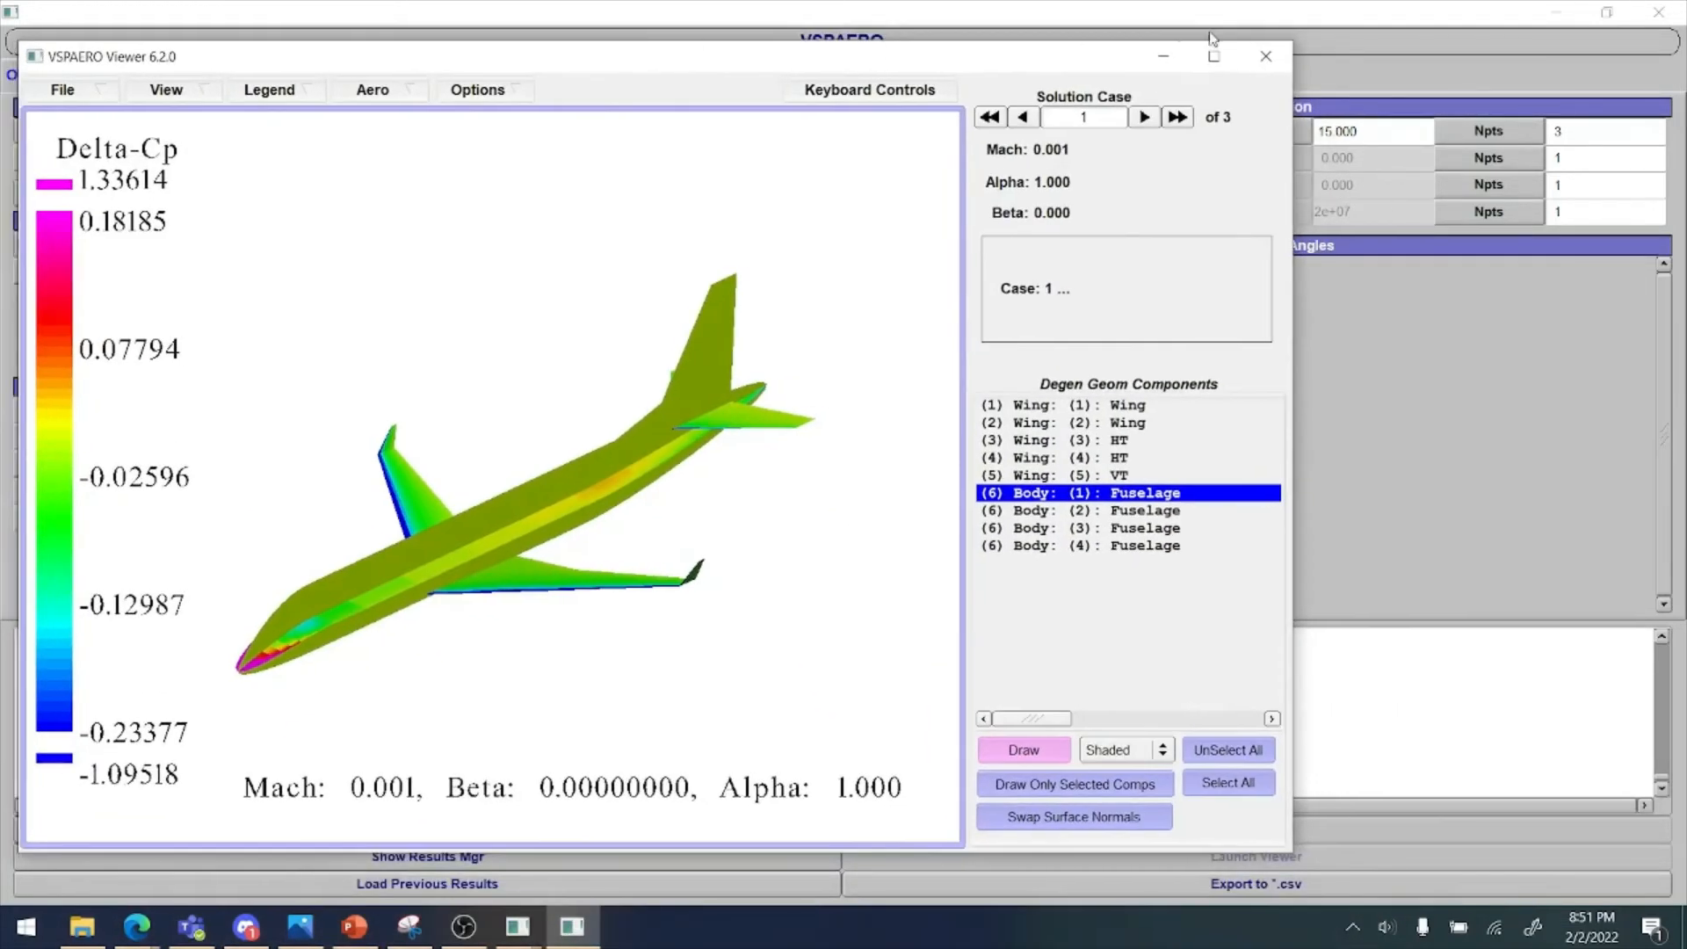
{"action": "left_click", "coordinate": [1265, 56]}
{"action": "left_click", "coordinate": [1180, 890]}
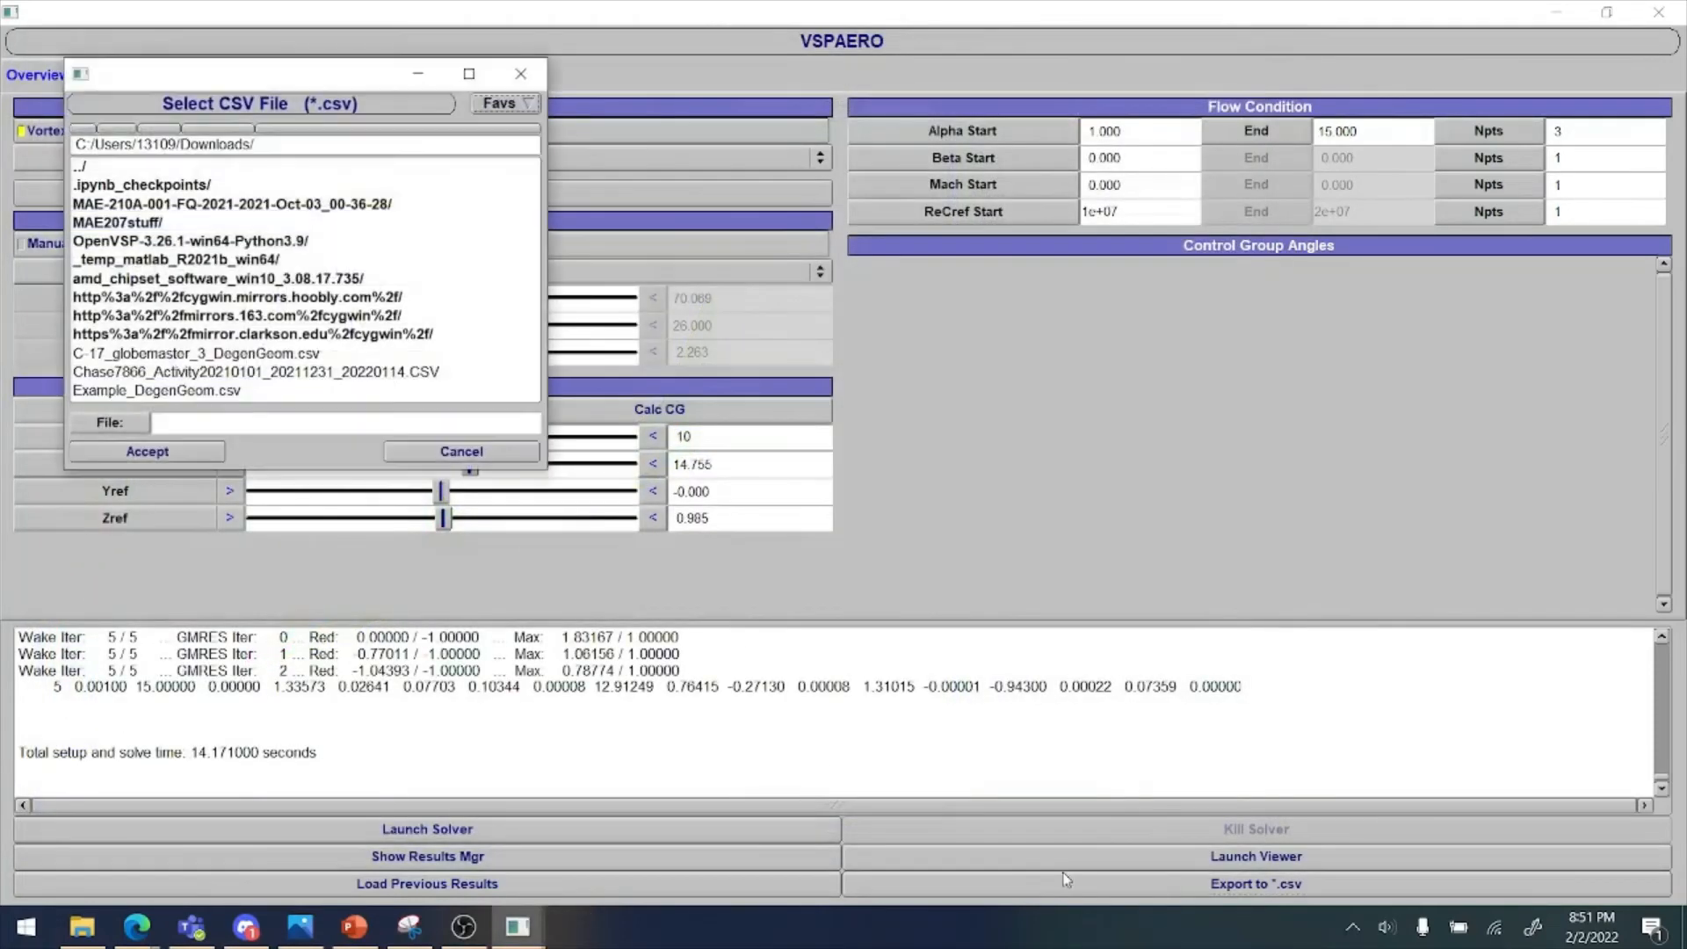
{"action": "left_click", "coordinate": [232, 418]}
{"action": "type", "text": "Example"}
{"action": "left_click", "coordinate": [186, 457]}
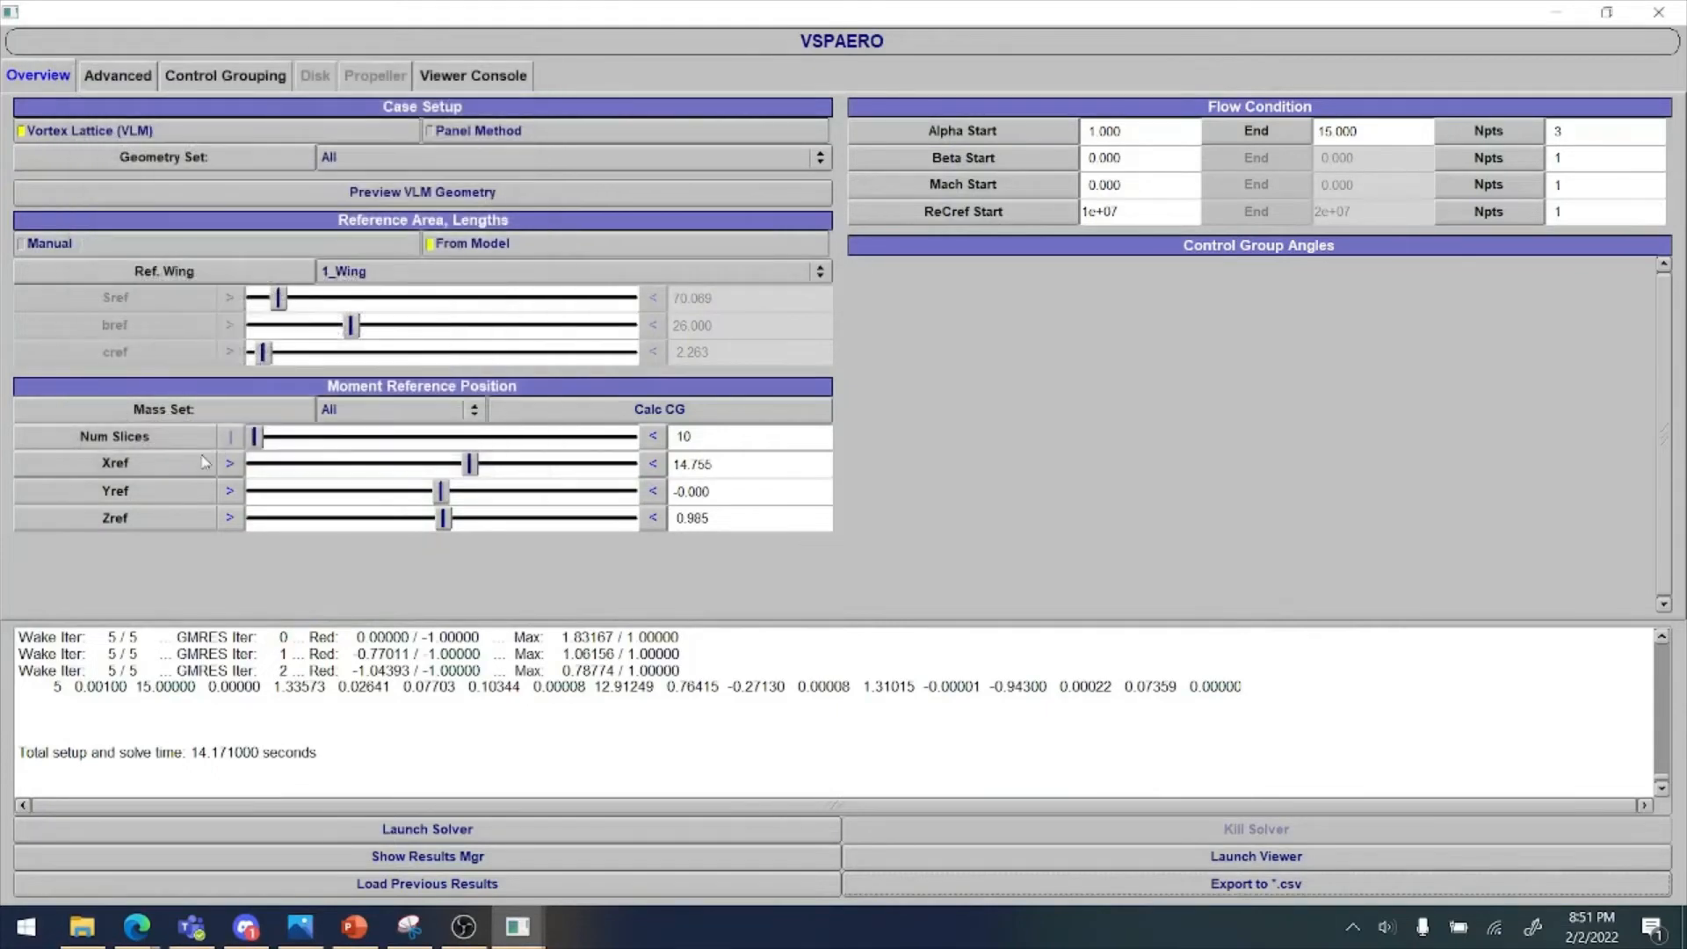
Switch to File Explorer and open the exported Example CSV file from the Downloads folder in Excel
{"action": "left_click", "coordinate": [81, 926]}
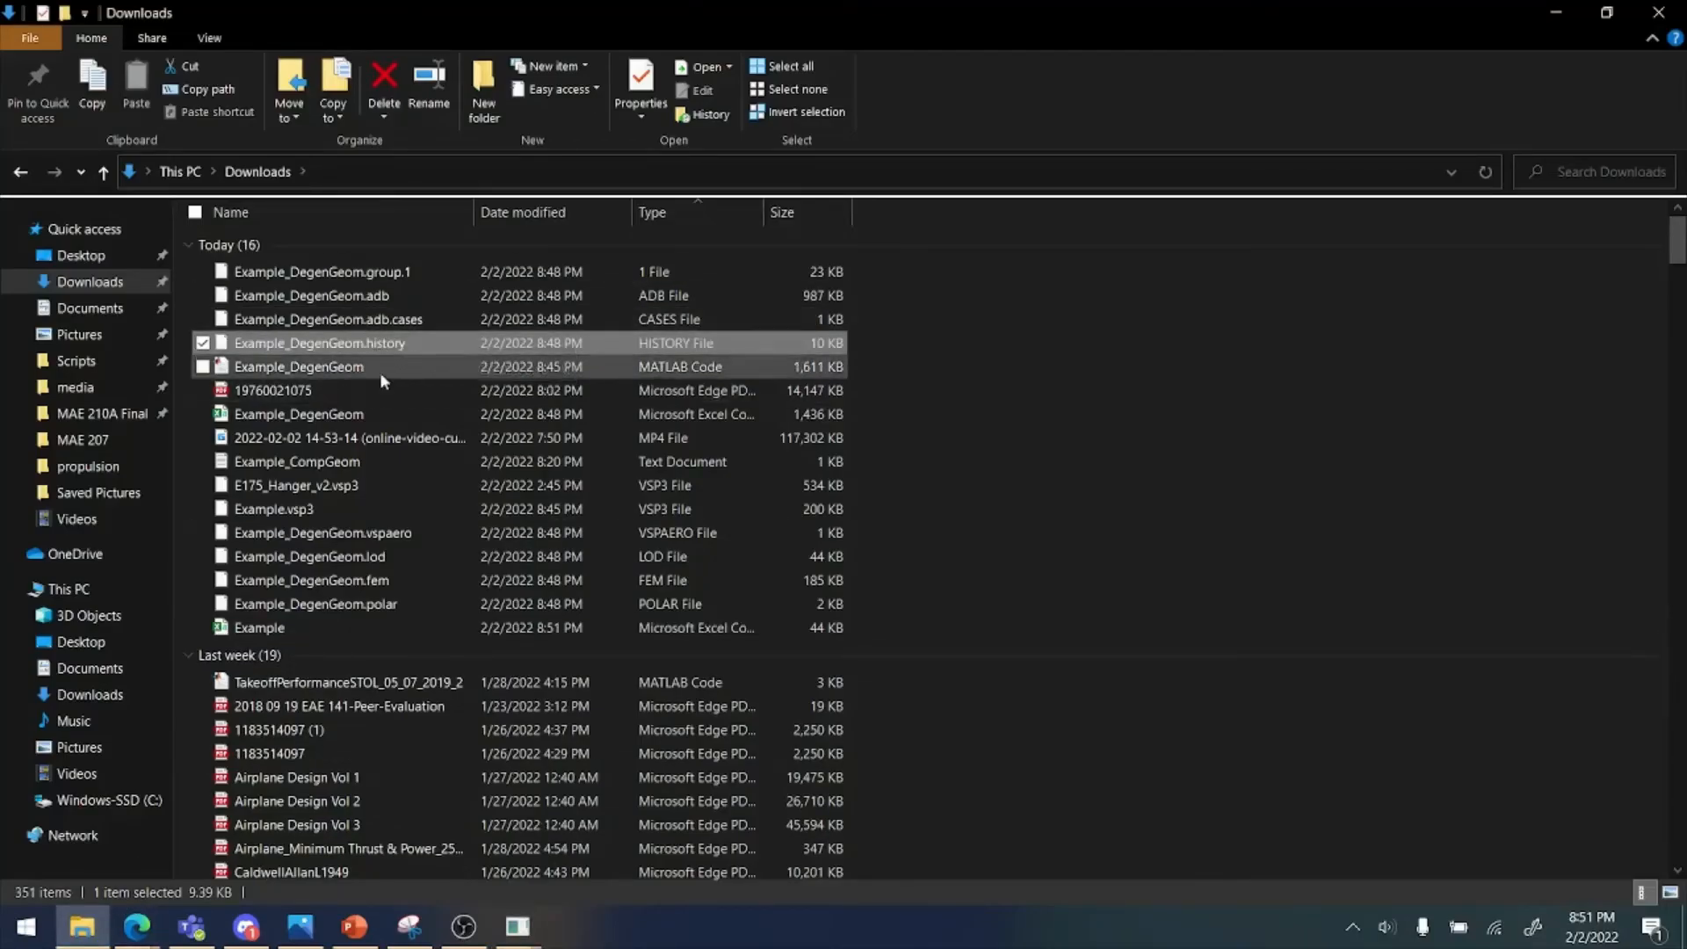
{"action": "left_click", "coordinate": [382, 420]}
{"action": "scroll", "coordinate": [384, 401], "scroll_direction": "down", "scroll_amount": 1}
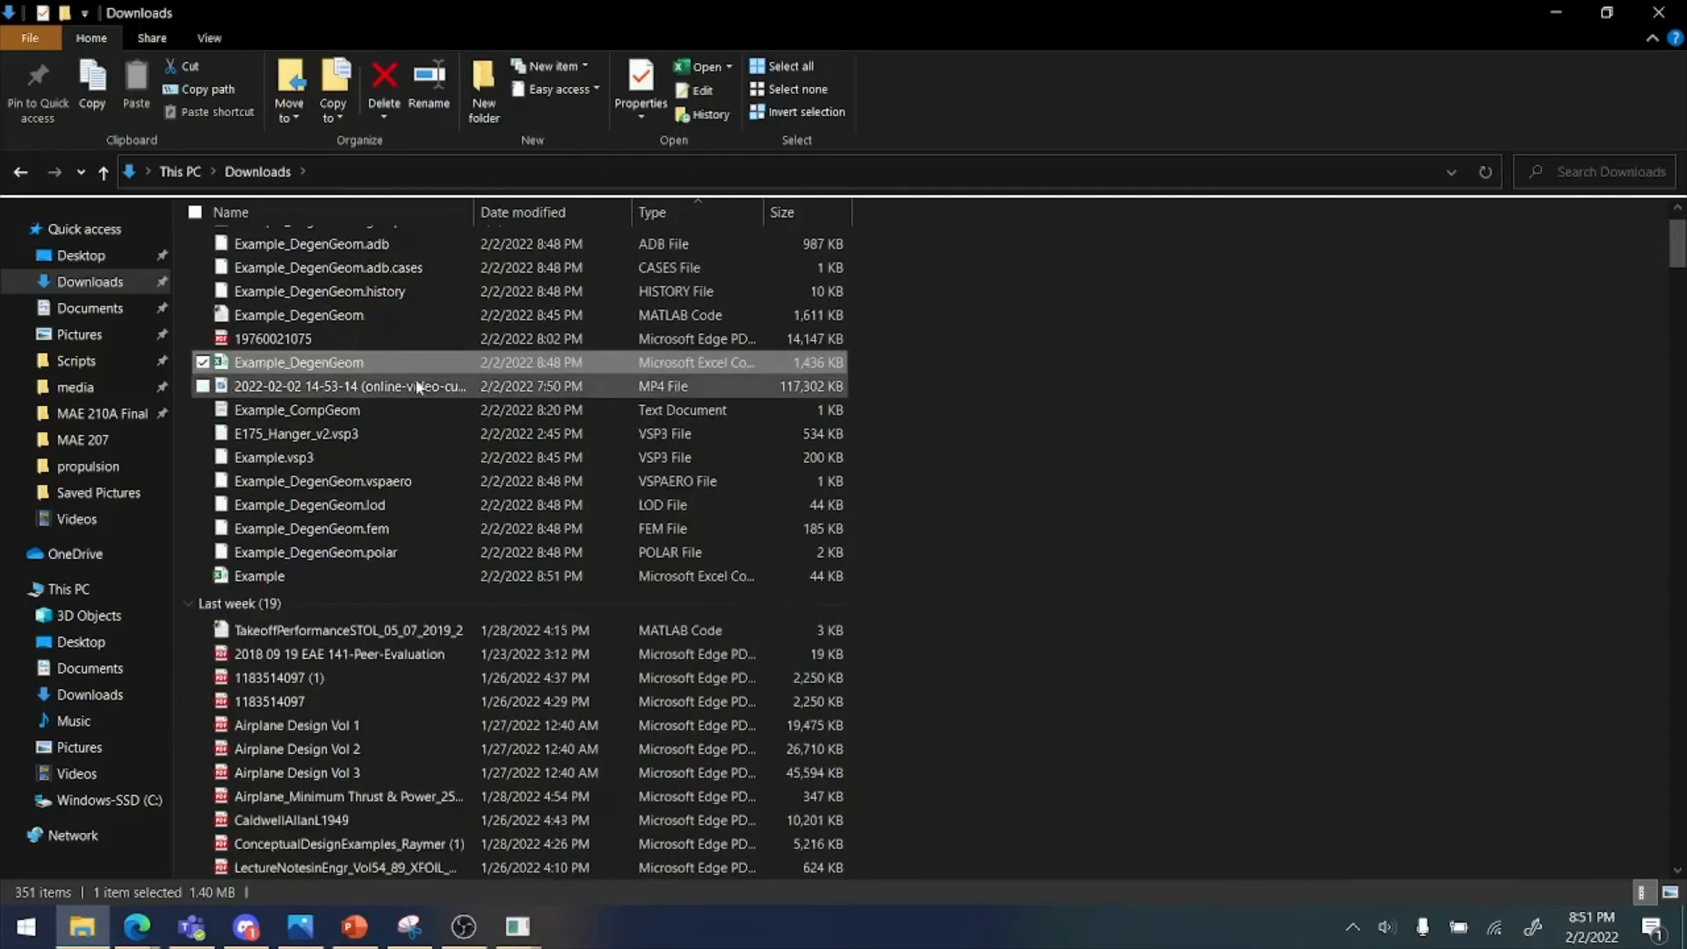
{"action": "double_click", "coordinate": [384, 575]}
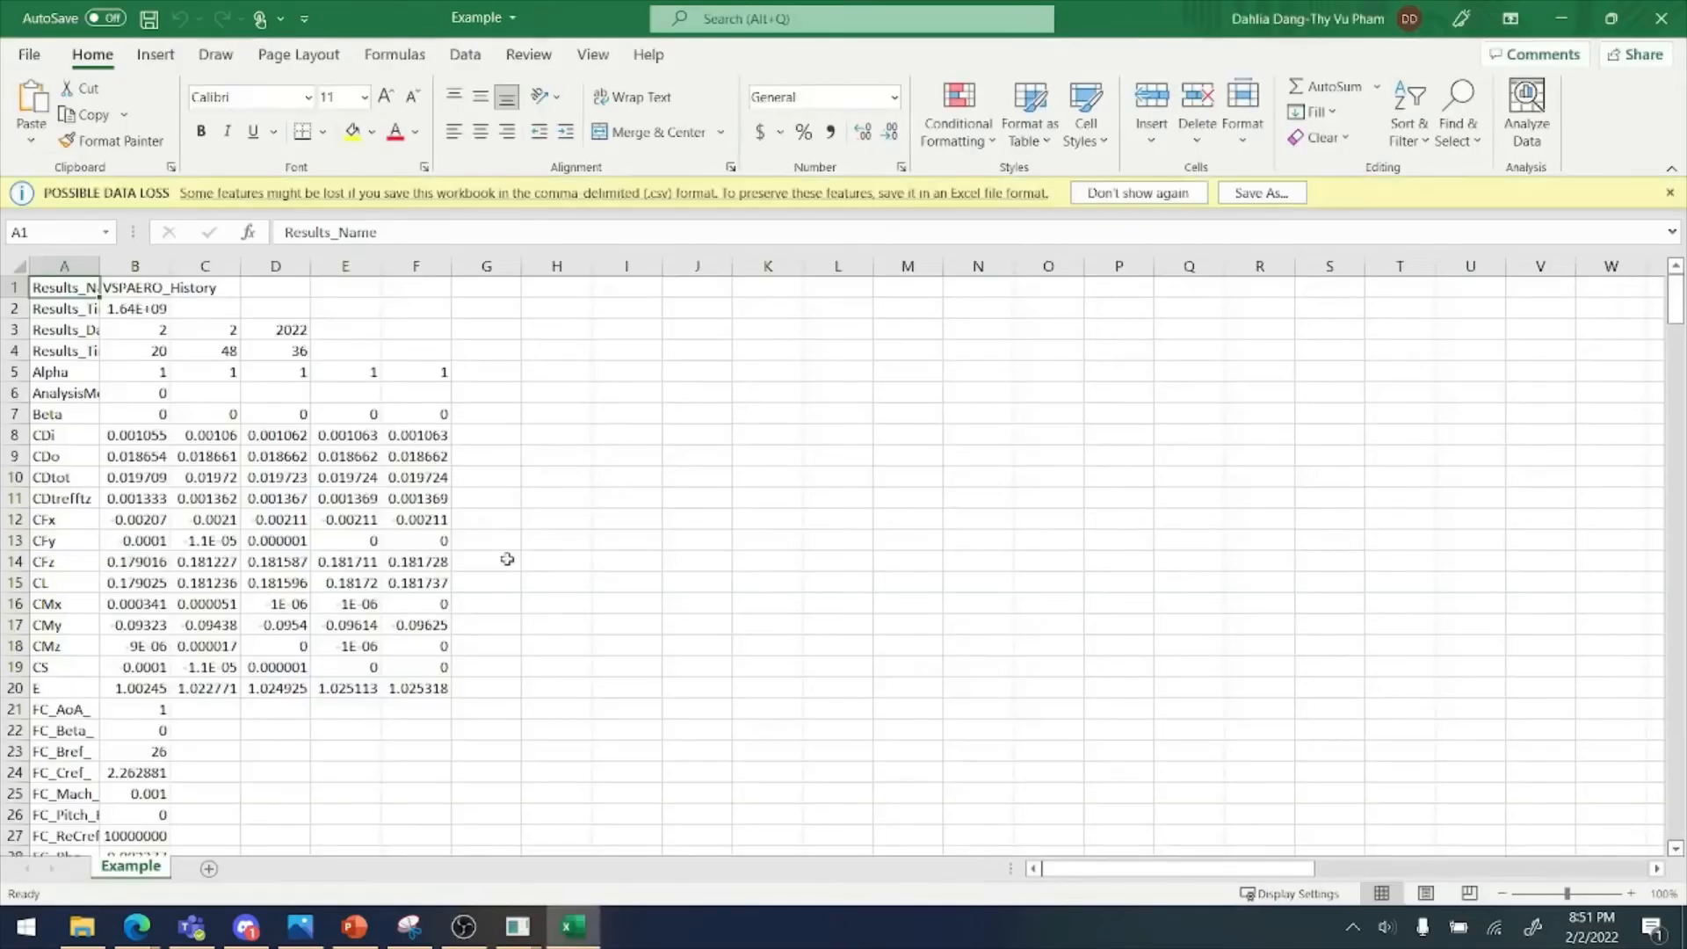
Look through the exported history results for each angle of attack, including the CL and L/D rows, and return to the beginning
{"action": "scroll", "coordinate": [403, 405], "scroll_direction": "down", "scroll_amount": 2}
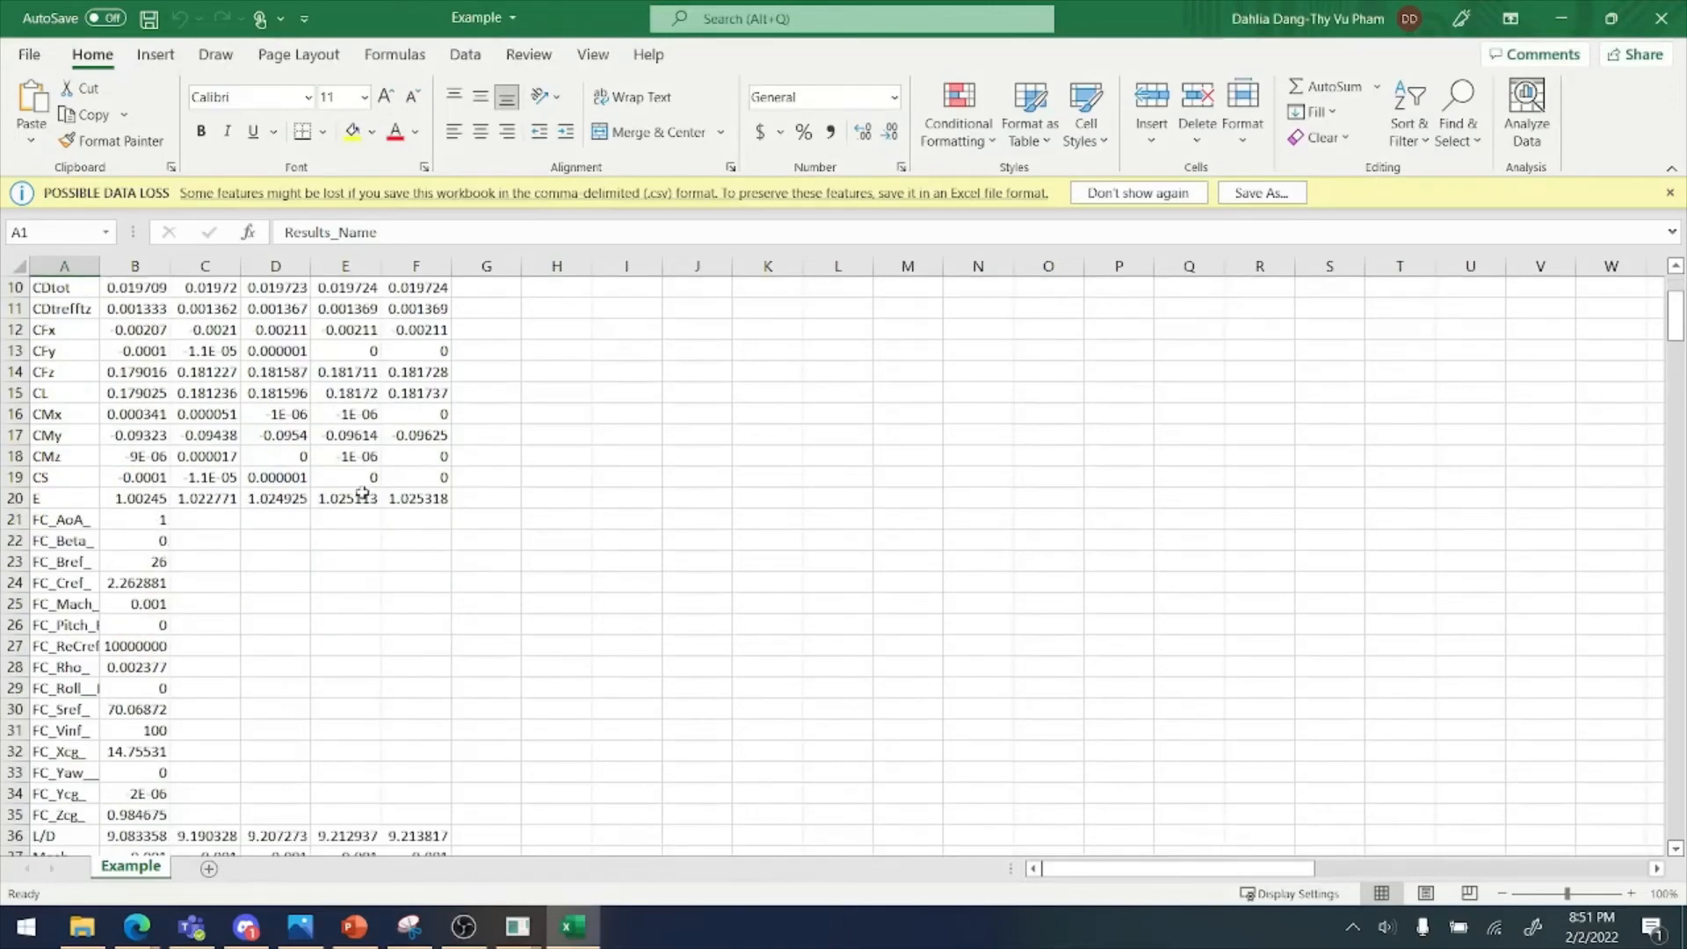
{"action": "scroll", "coordinate": [356, 496], "scroll_direction": "up", "scroll_amount": 2}
{"action": "scroll", "coordinate": [215, 399], "scroll_direction": "down", "scroll_amount": 9}
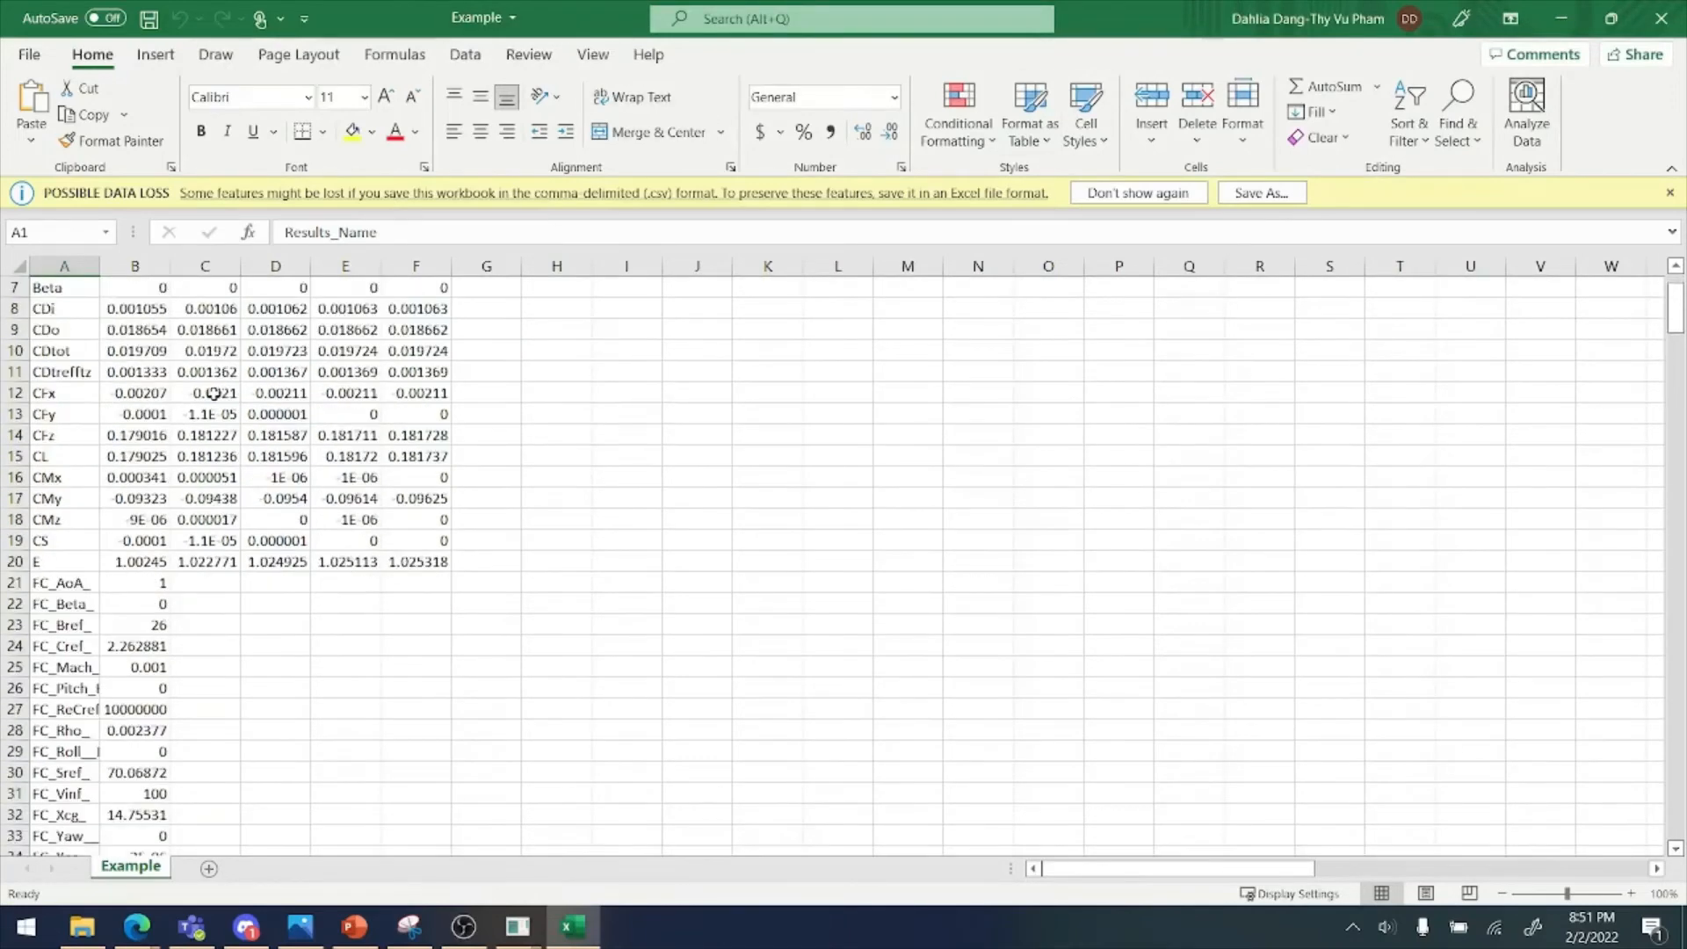
{"action": "left_click", "coordinate": [15, 456]}
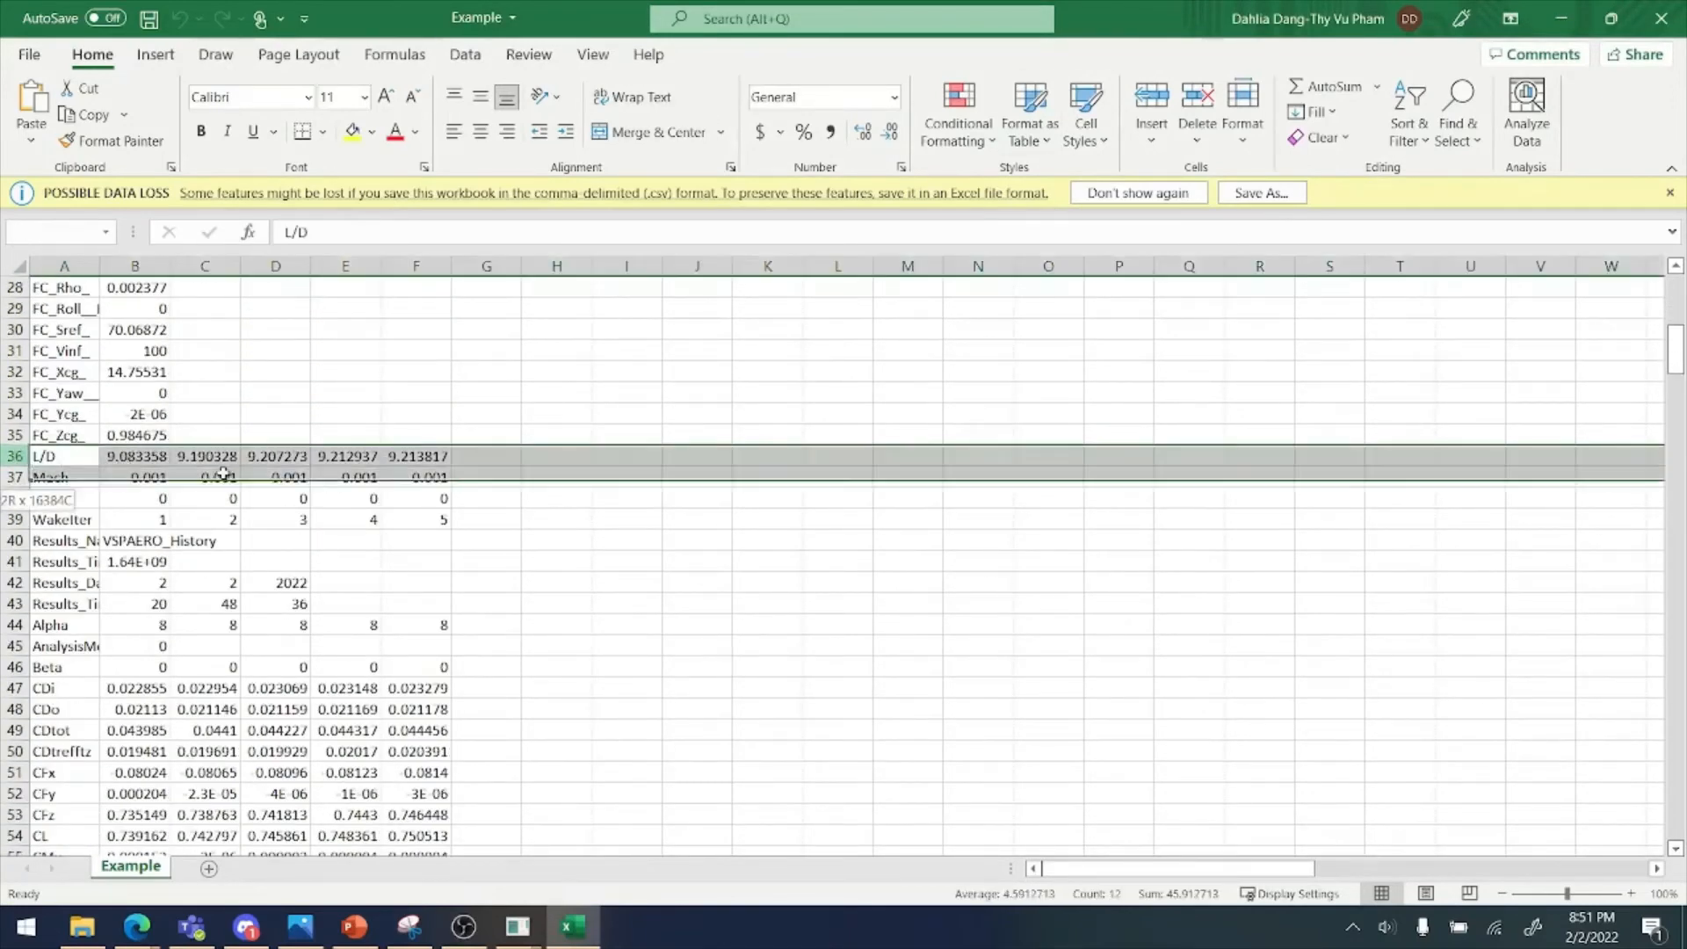
{"action": "left_click", "coordinate": [421, 594]}
{"action": "scroll", "coordinate": [426, 615], "scroll_direction": "down", "scroll_amount": 8}
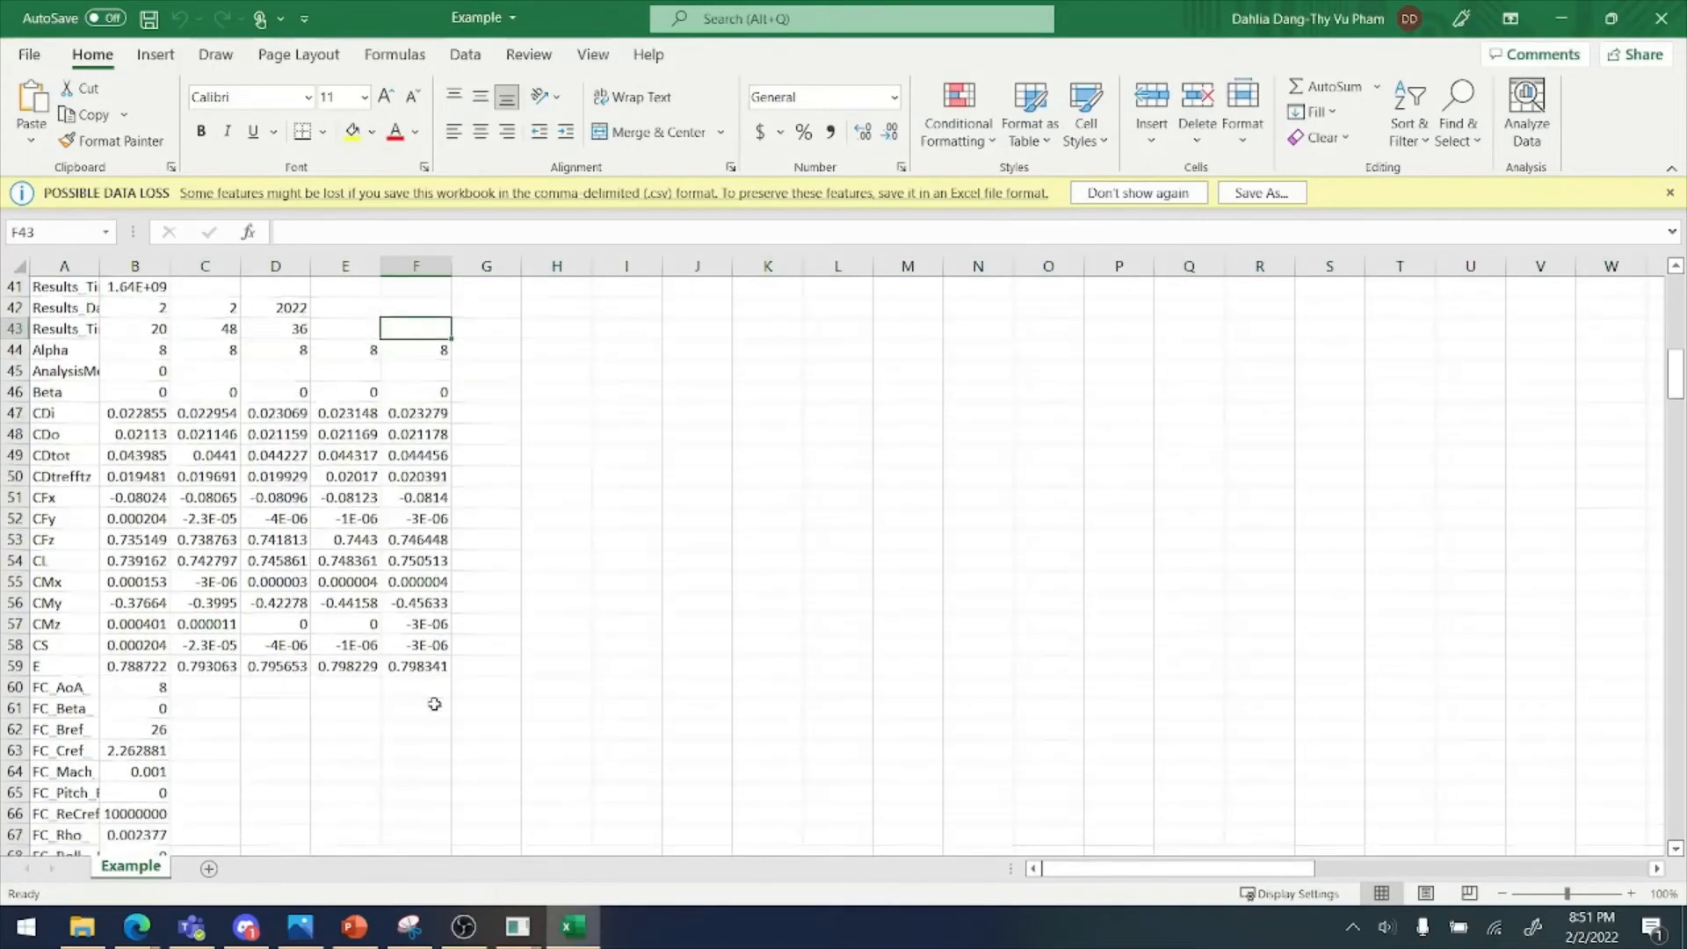
{"action": "scroll", "coordinate": [536, 586], "scroll_direction": "up", "scroll_amount": 17}
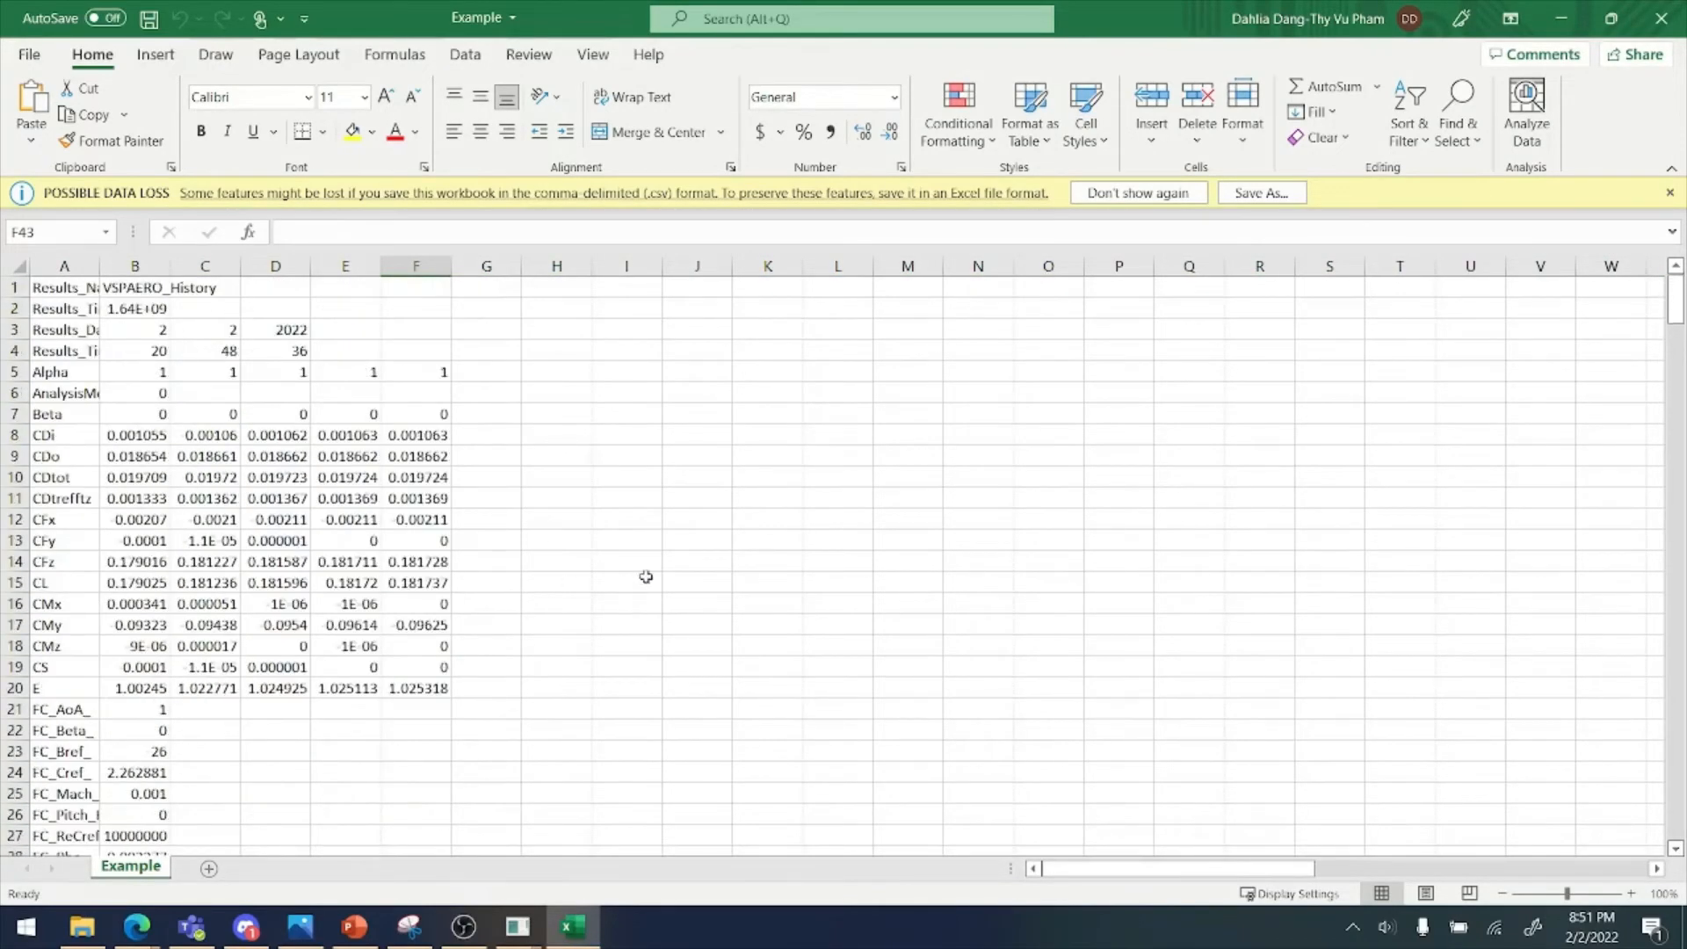
Return to the Downloads folder, open Example_DegenGeom.polar in Notepad++ and maximize its window
{"action": "left_click", "coordinate": [62, 938]}
{"action": "left_click", "coordinate": [573, 563]}
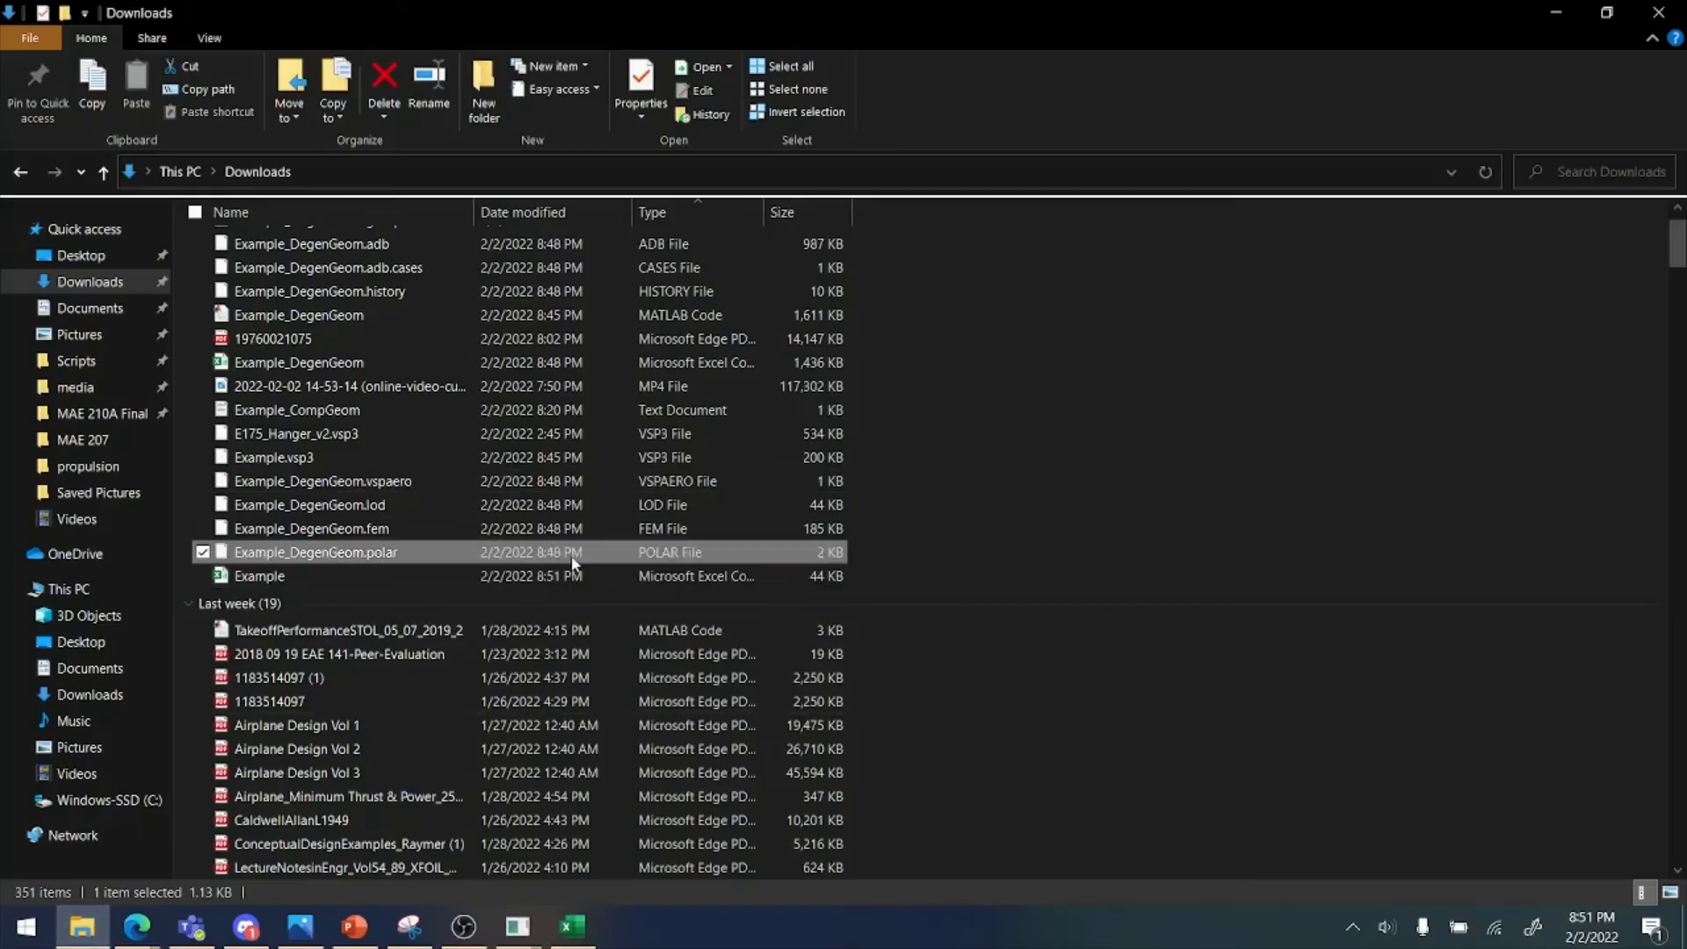
{"action": "double_click", "coordinate": [571, 555]}
{"action": "left_click", "coordinate": [571, 556]}
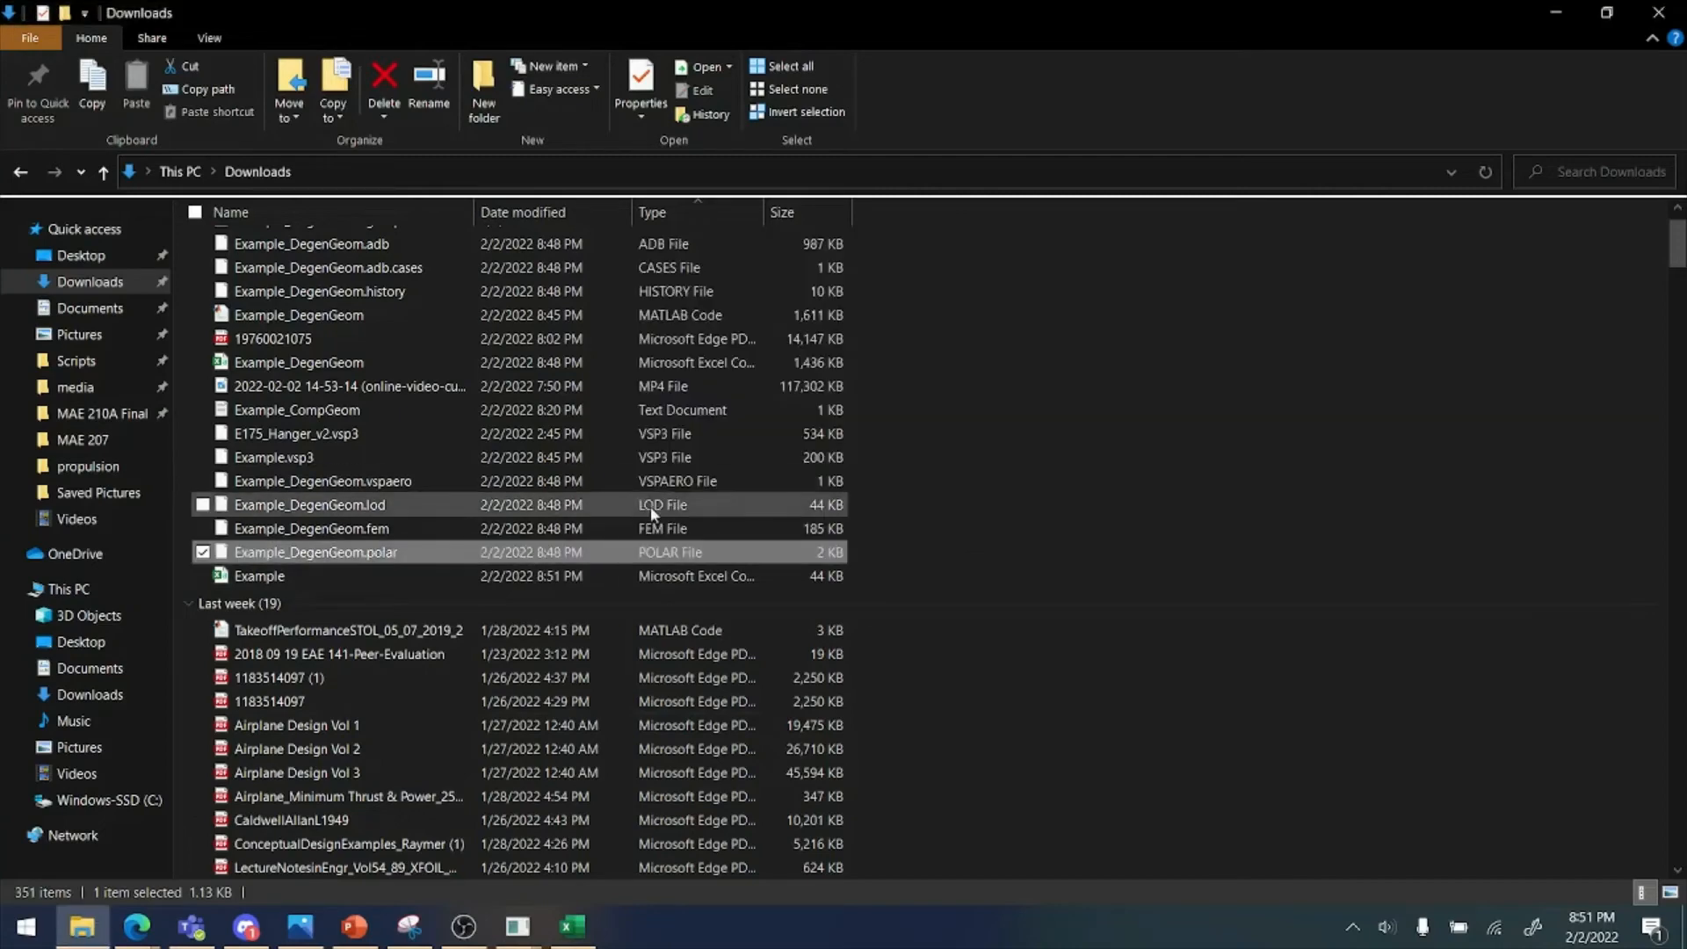
{"action": "right_click", "coordinate": [602, 561]}
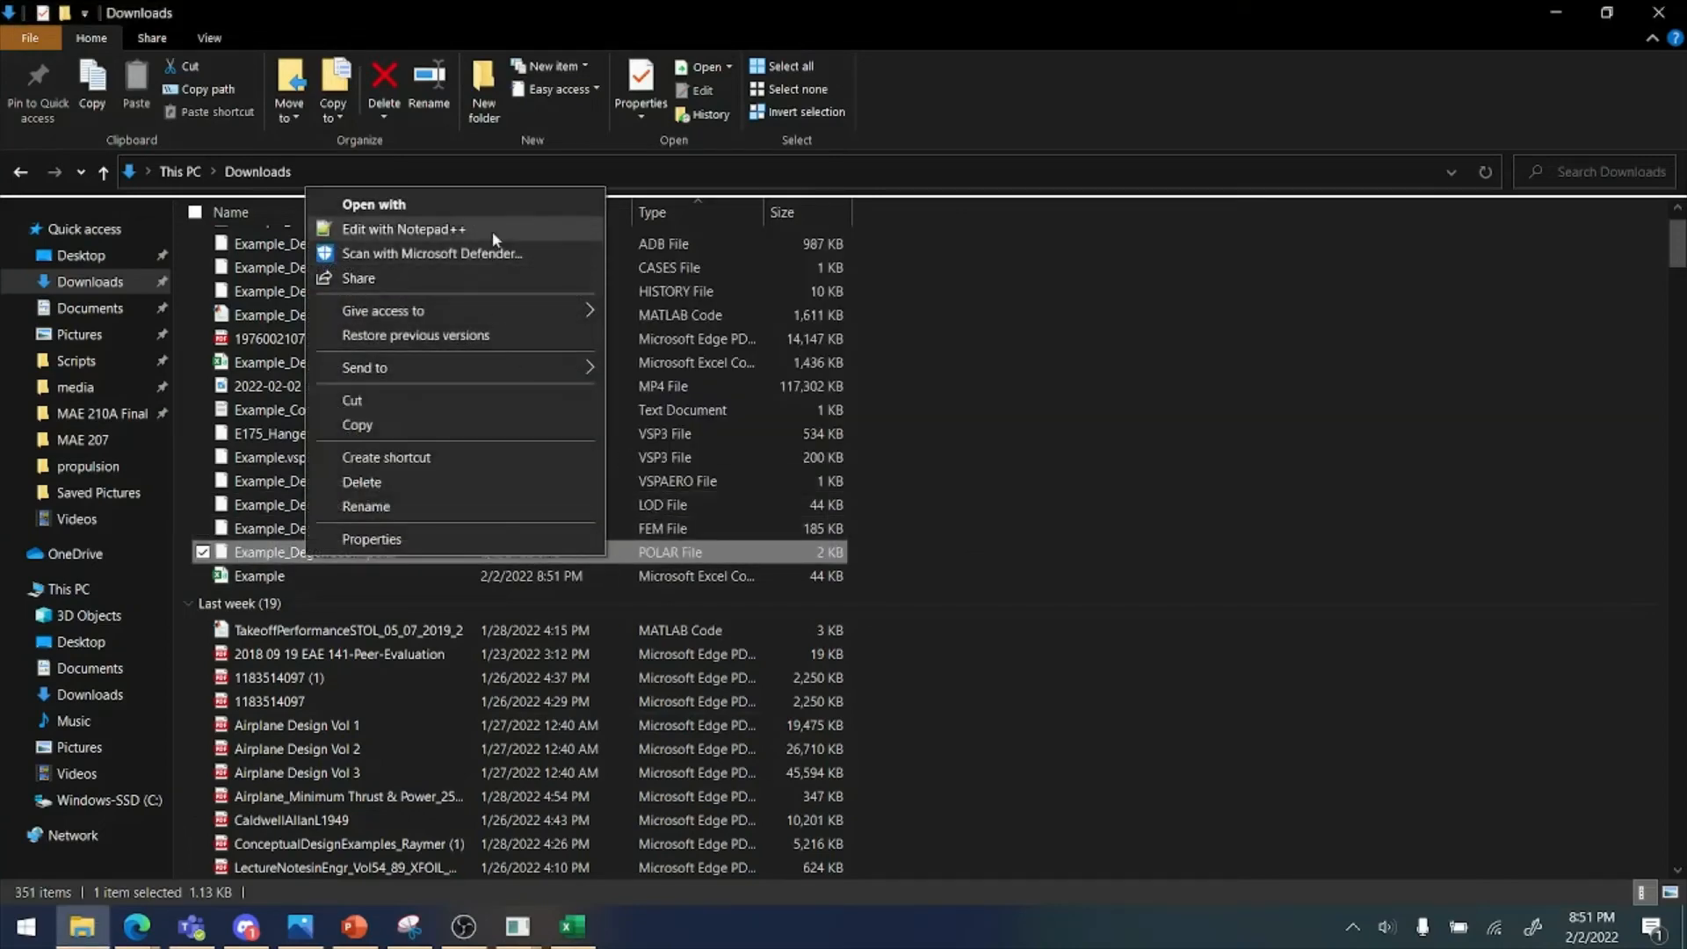
{"action": "left_click", "coordinate": [497, 230]}
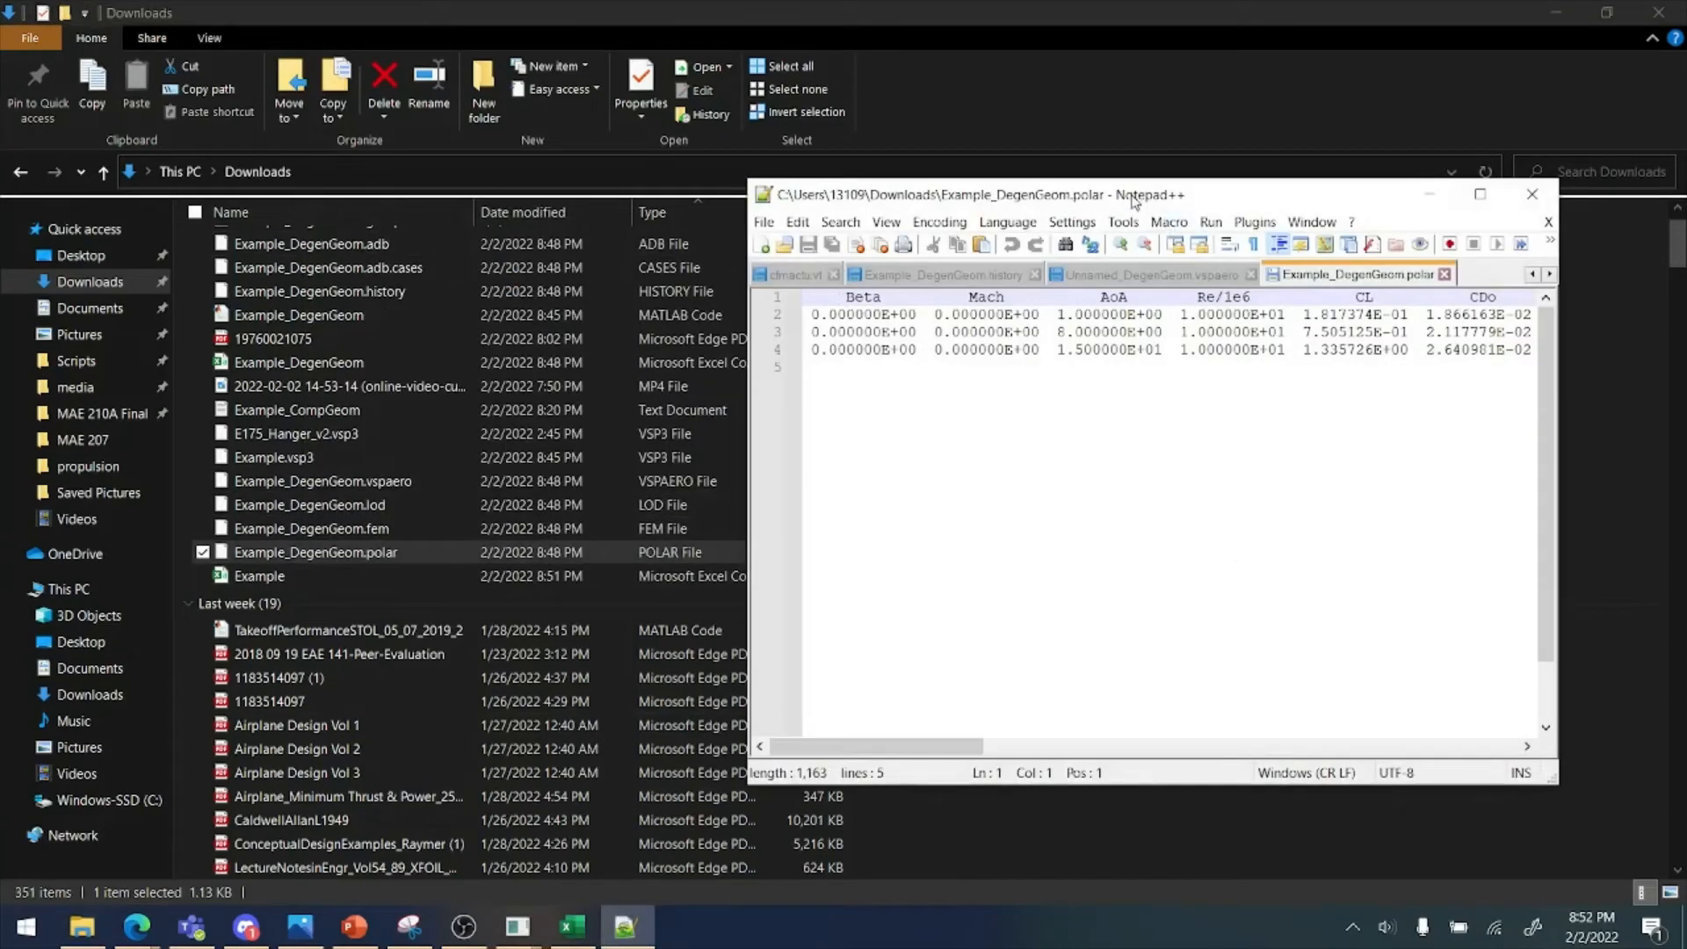
{"action": "left_click_drag", "start_coordinate": [1133, 200], "coordinate": [555, 126]}
{"action": "left_click", "coordinate": [896, 124]}
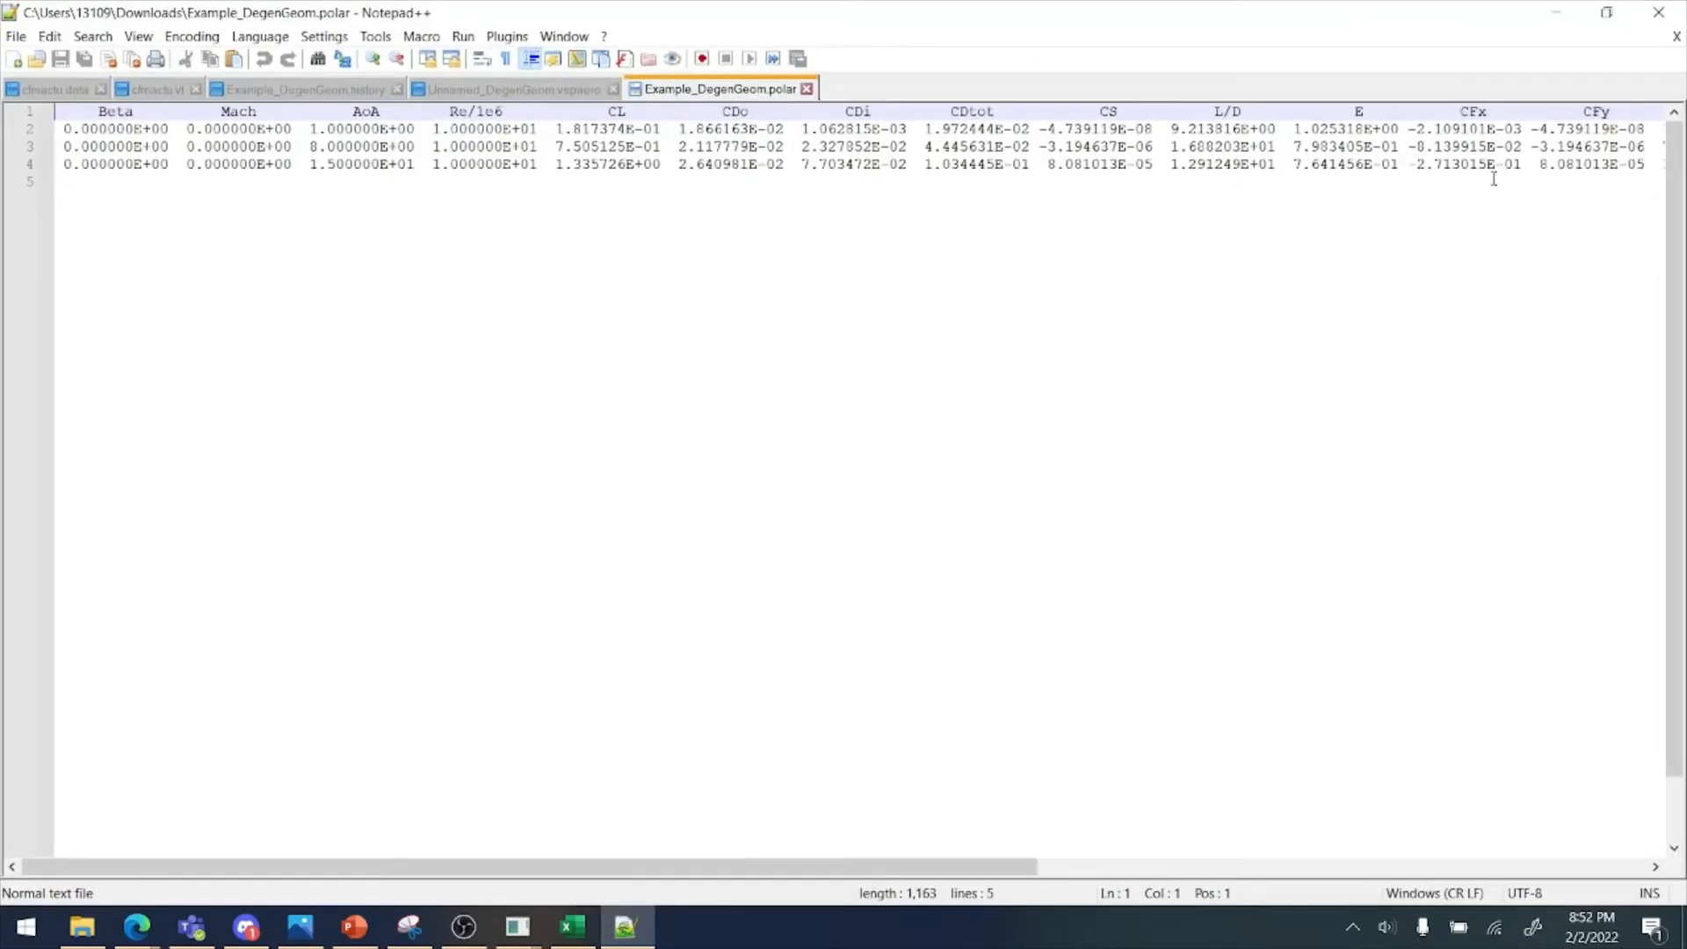
Examine the polar file's three result rows, covering the lift, drag, L/D and E columns
{"action": "left_click_drag", "start_coordinate": [1654, 163], "coordinate": [11, 123]}
{"action": "left_click", "coordinate": [650, 165]}
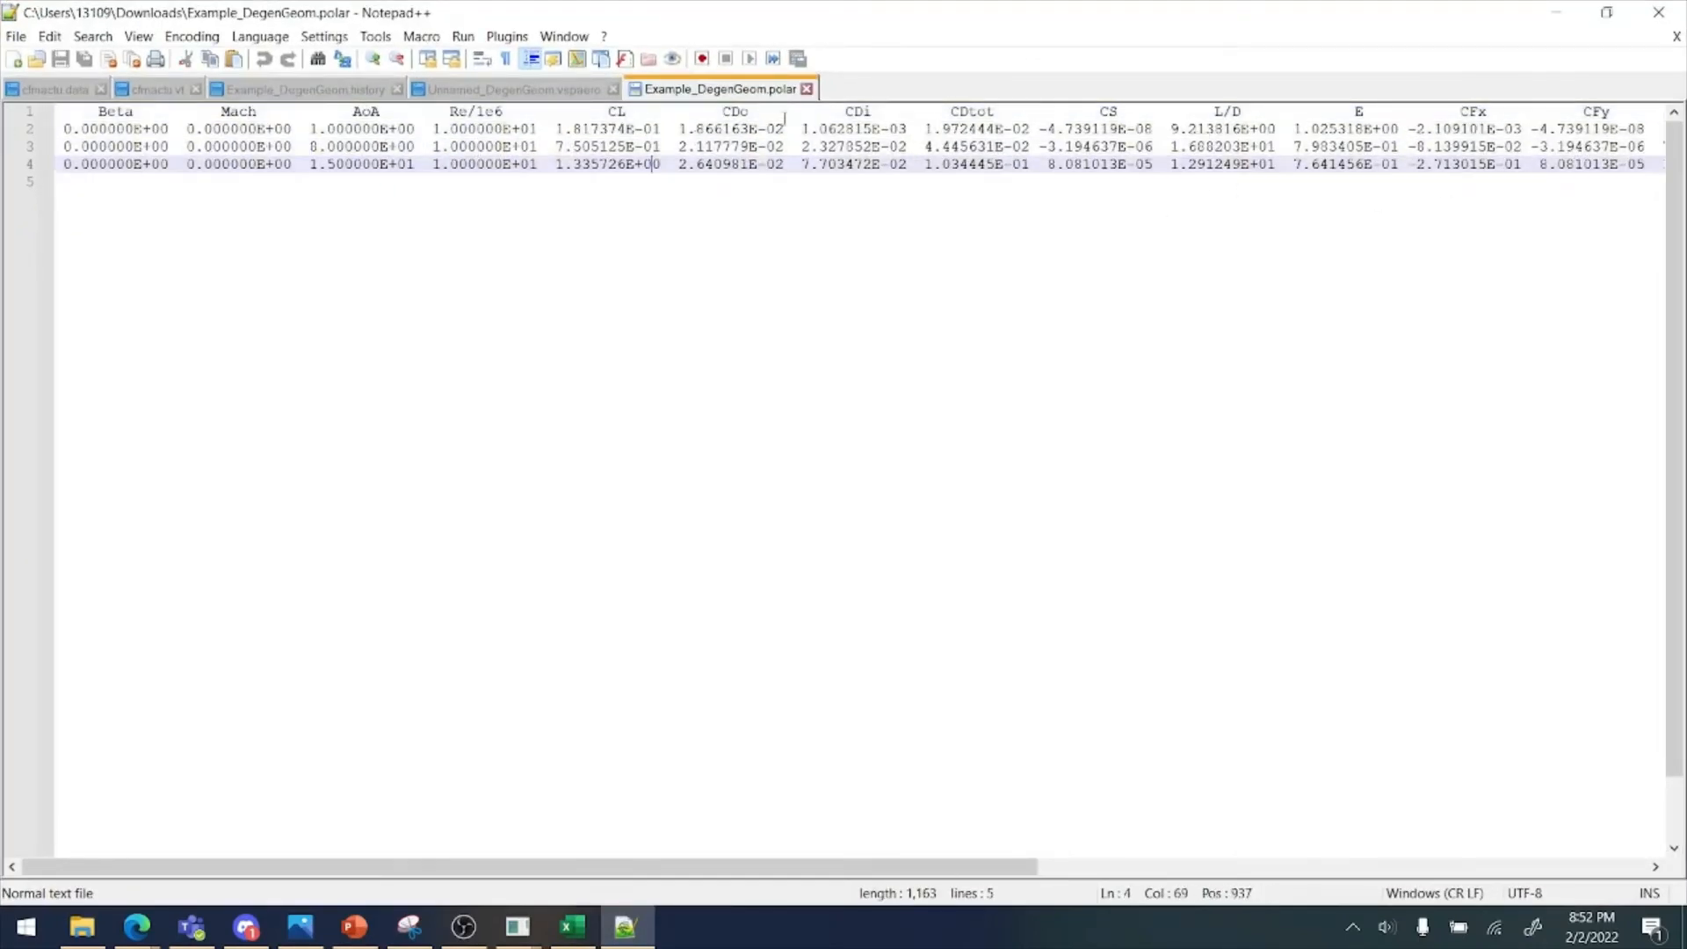
{"action": "left_click", "coordinate": [784, 129]}
{"action": "left_click_drag", "start_coordinate": [785, 165], "coordinate": [891, 164]}
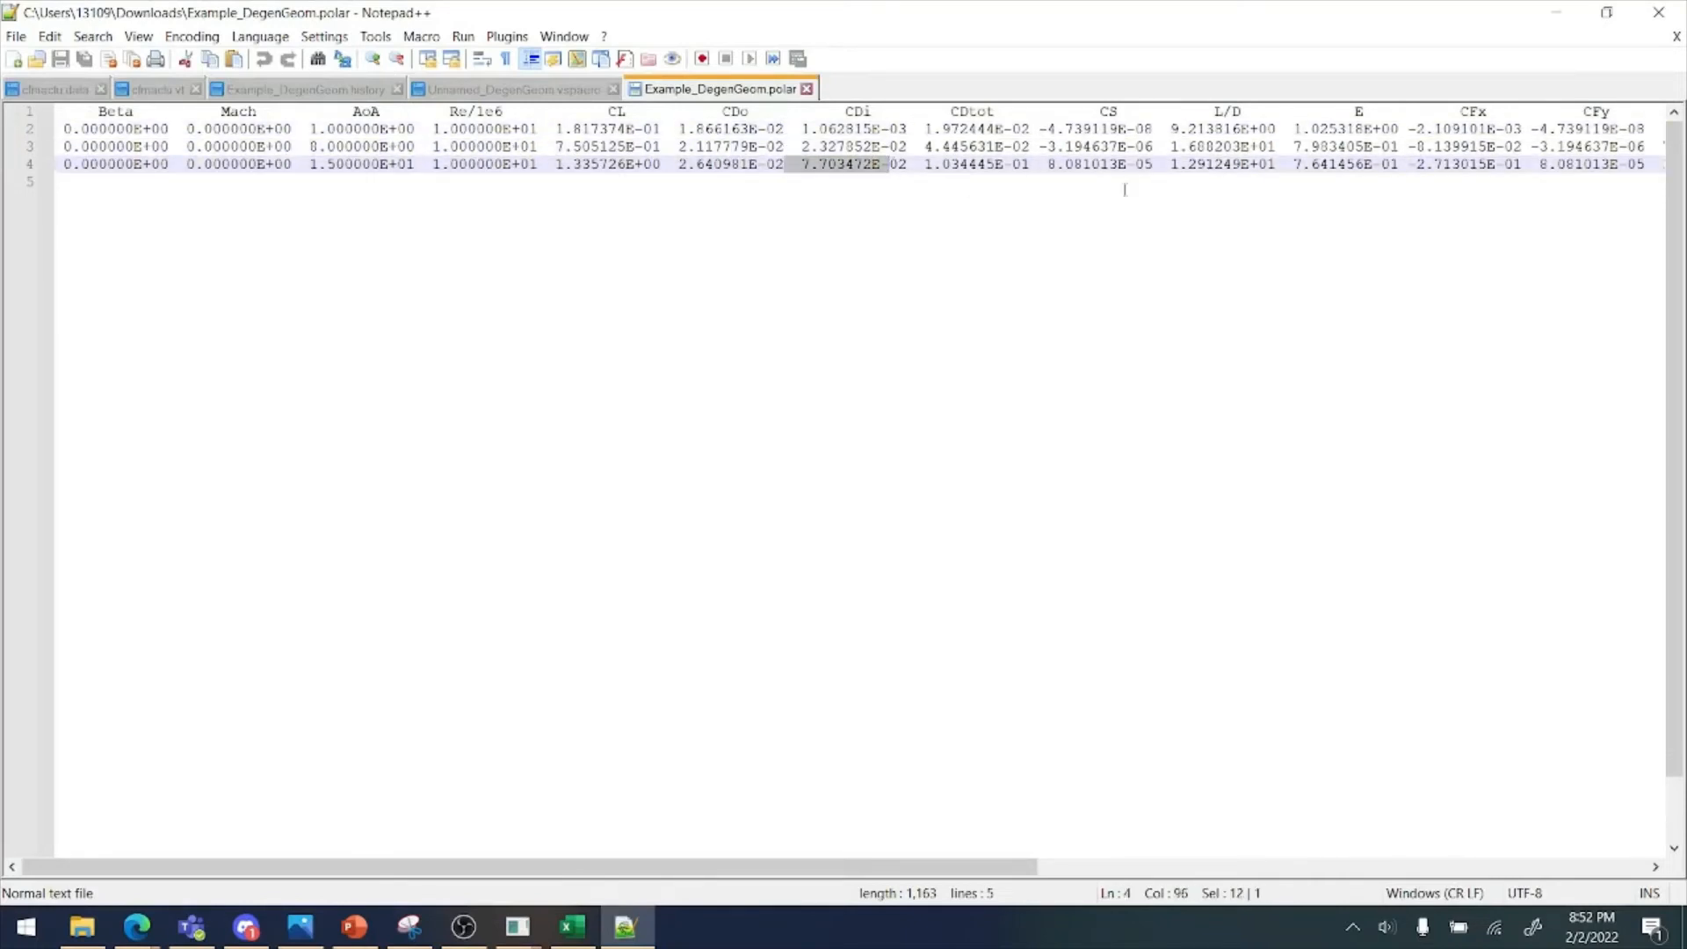
{"action": "left_click", "coordinate": [460, 164]}
{"action": "left_click_drag", "start_coordinate": [853, 163], "coordinate": [1397, 164]}
{"action": "left_click", "coordinate": [1392, 163]}
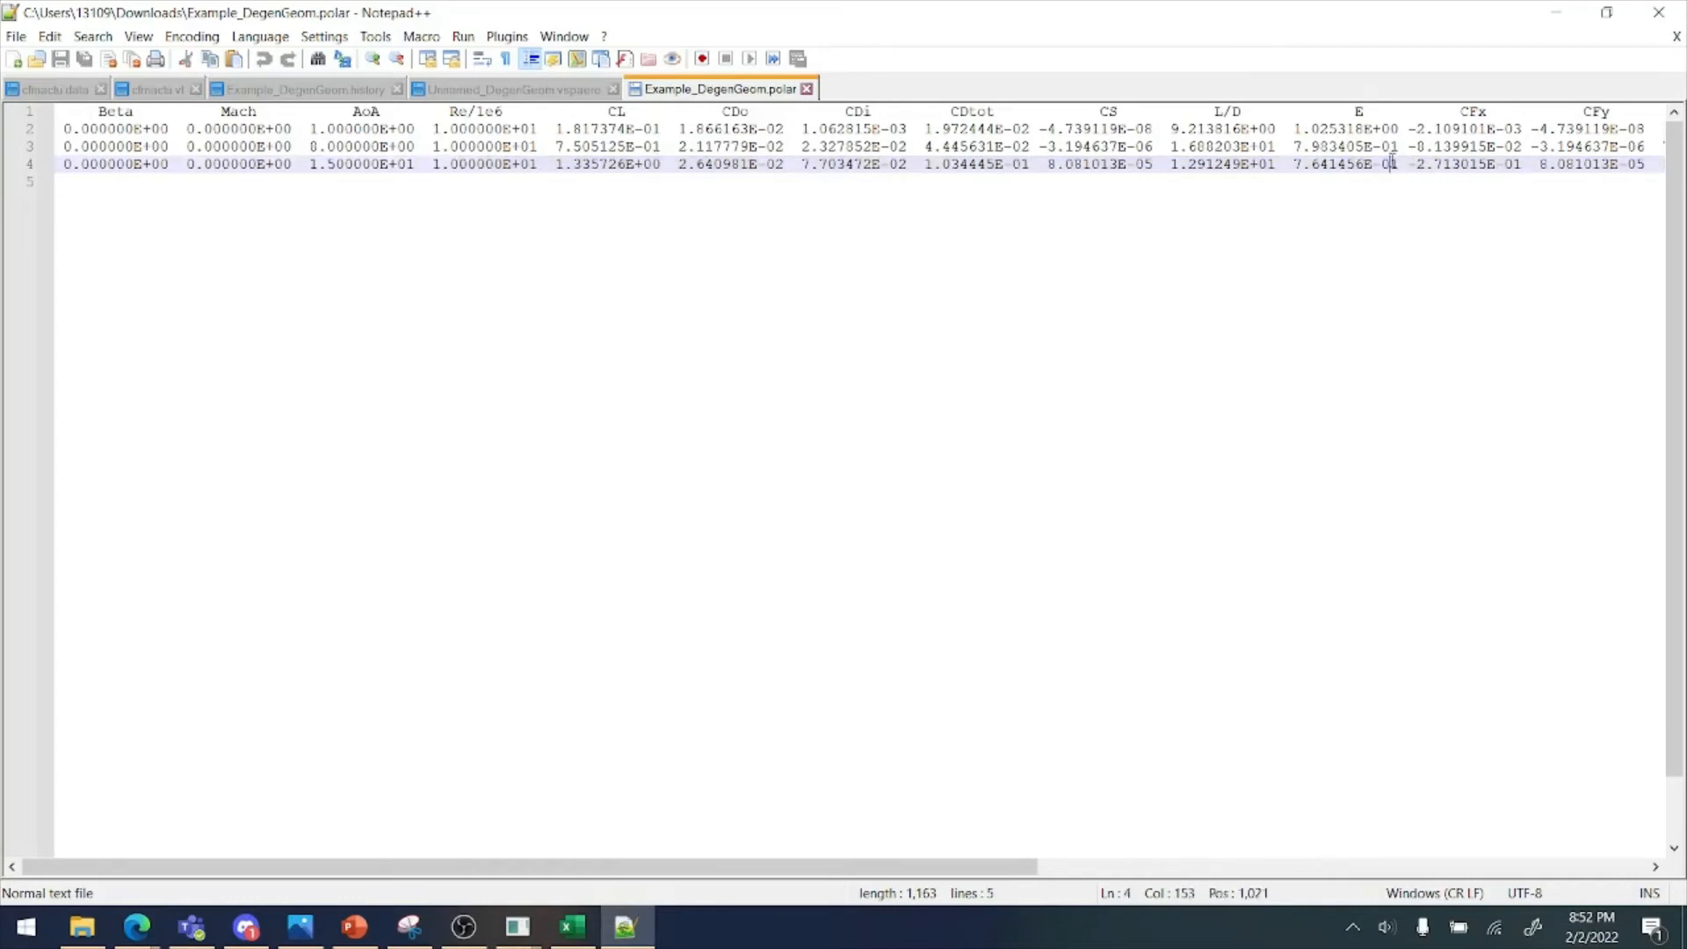
{"action": "left_click_drag", "start_coordinate": [666, 163], "coordinate": [550, 129]}
{"action": "left_click", "coordinate": [524, 145]}
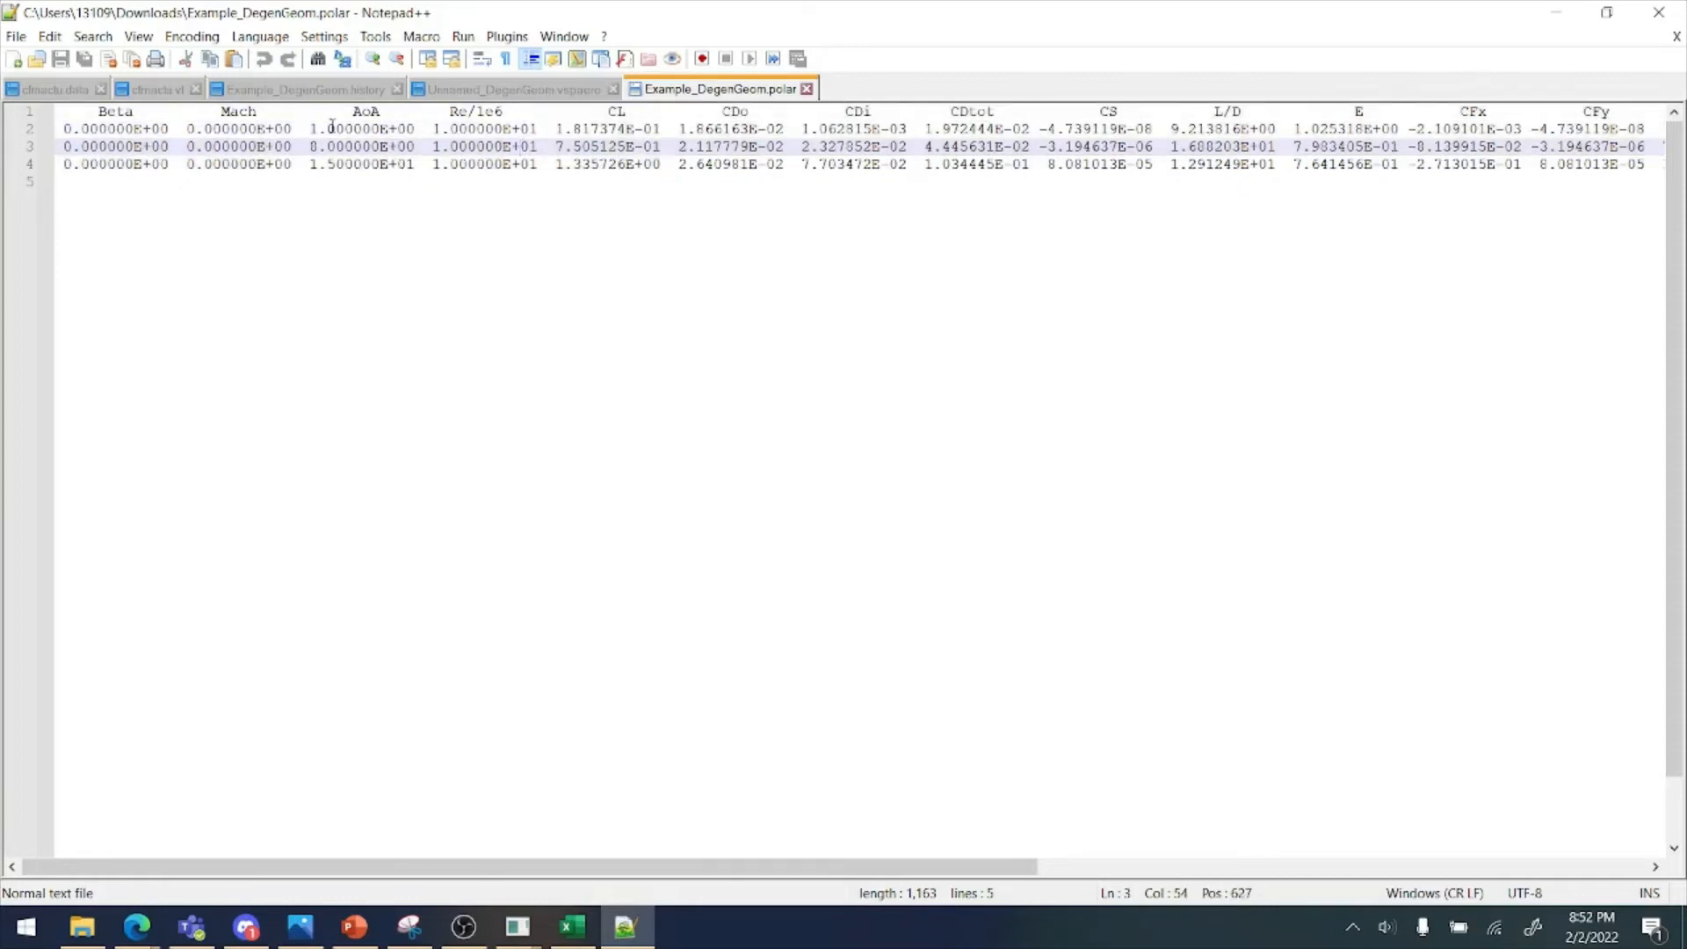
Compare the AoA column with the CL, CDo and CDi values in the polar table
{"action": "left_click_drag", "start_coordinate": [357, 112], "coordinate": [362, 128]}
{"action": "left_click", "coordinate": [646, 146]}
{"action": "left_click_drag", "start_coordinate": [562, 129], "coordinate": [593, 148]}
{"action": "left_click", "coordinate": [800, 145]}
{"action": "left_click_drag", "start_coordinate": [739, 112], "coordinate": [743, 150]}
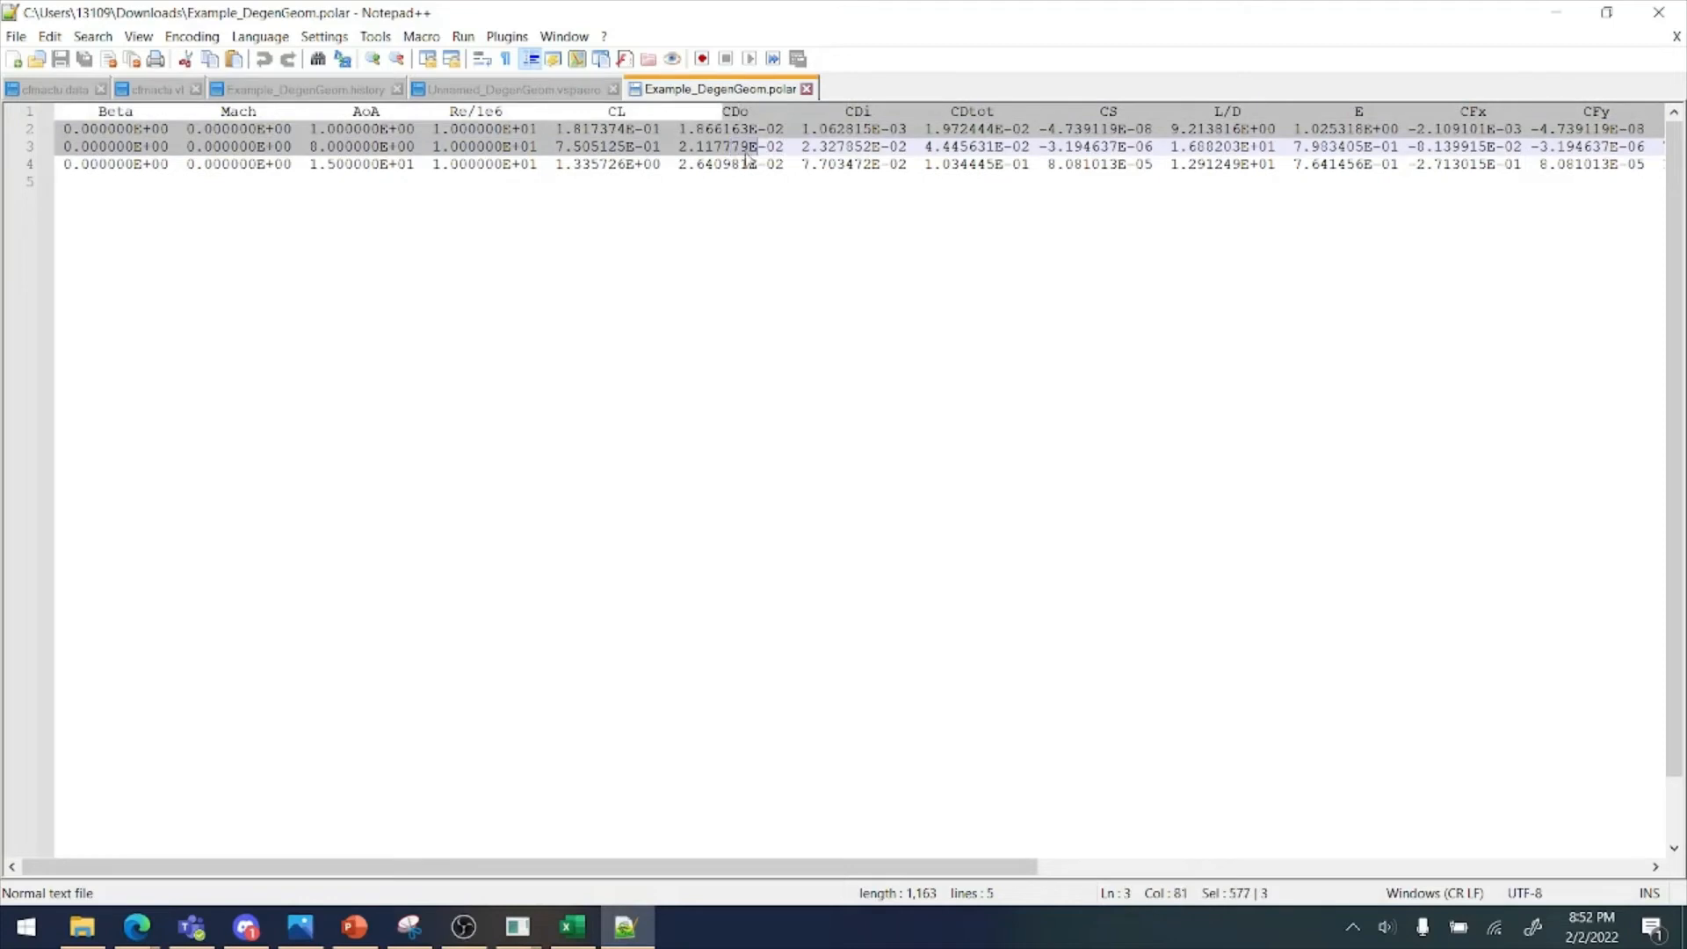
{"action": "left_click", "coordinate": [786, 146]}
{"action": "left_click_drag", "start_coordinate": [915, 164], "coordinate": [817, 116]}
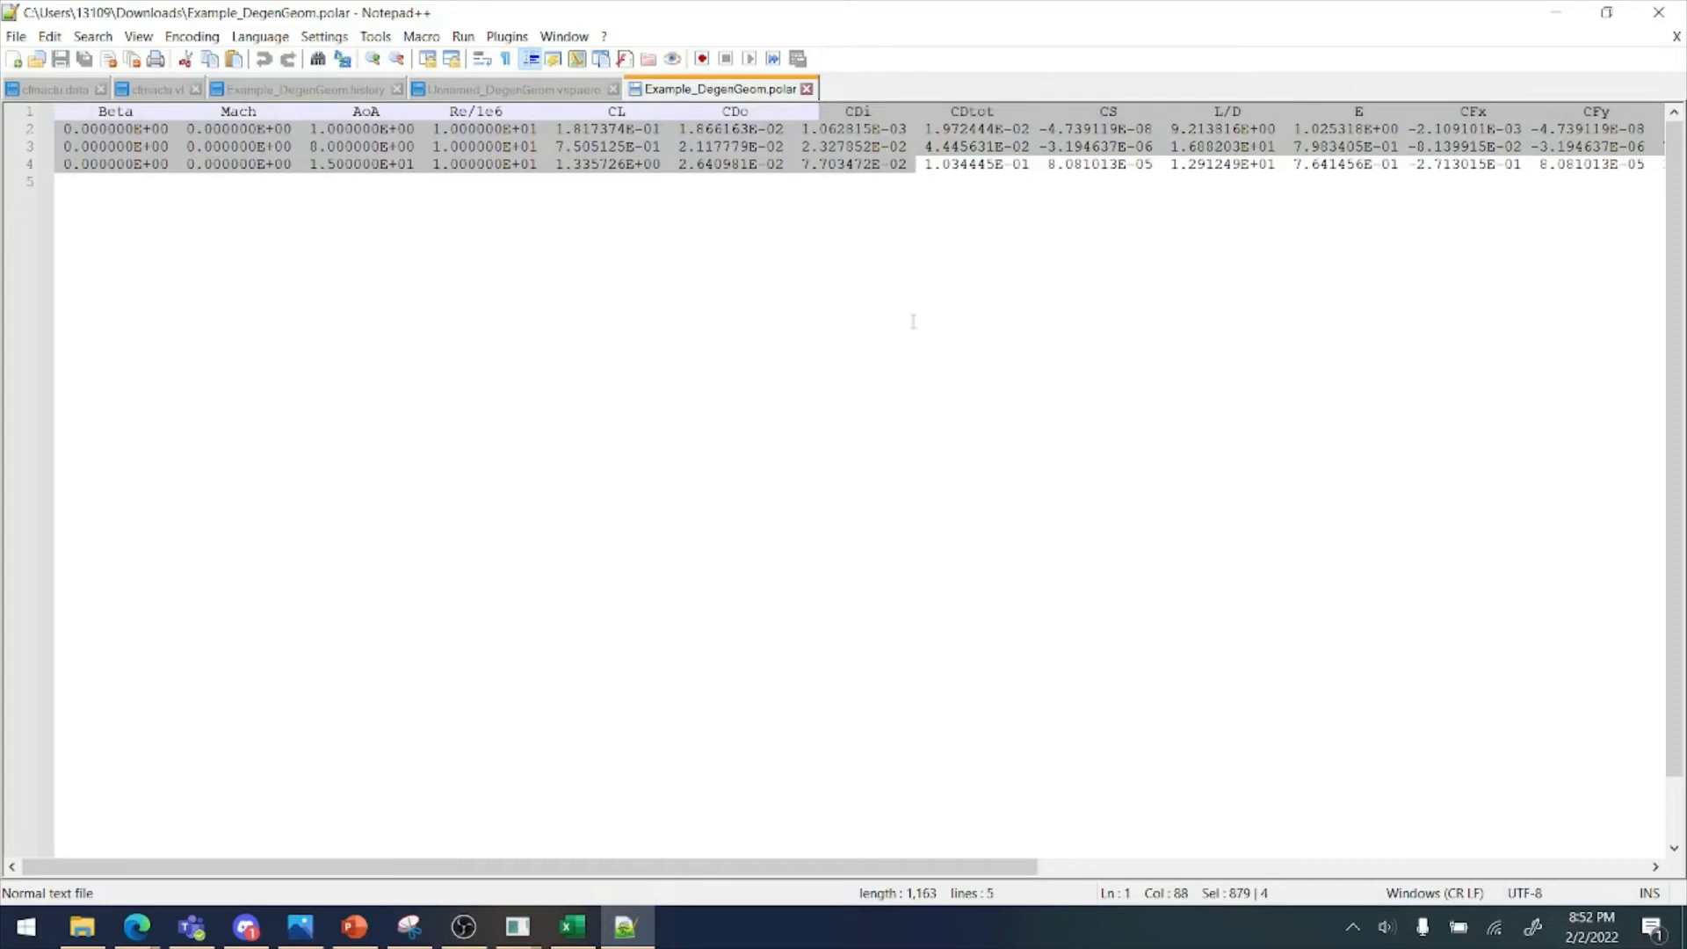
Examine the L/D column of the polar table and relate it to the angle of attack and CL
{"action": "left_click", "coordinate": [1249, 164]}
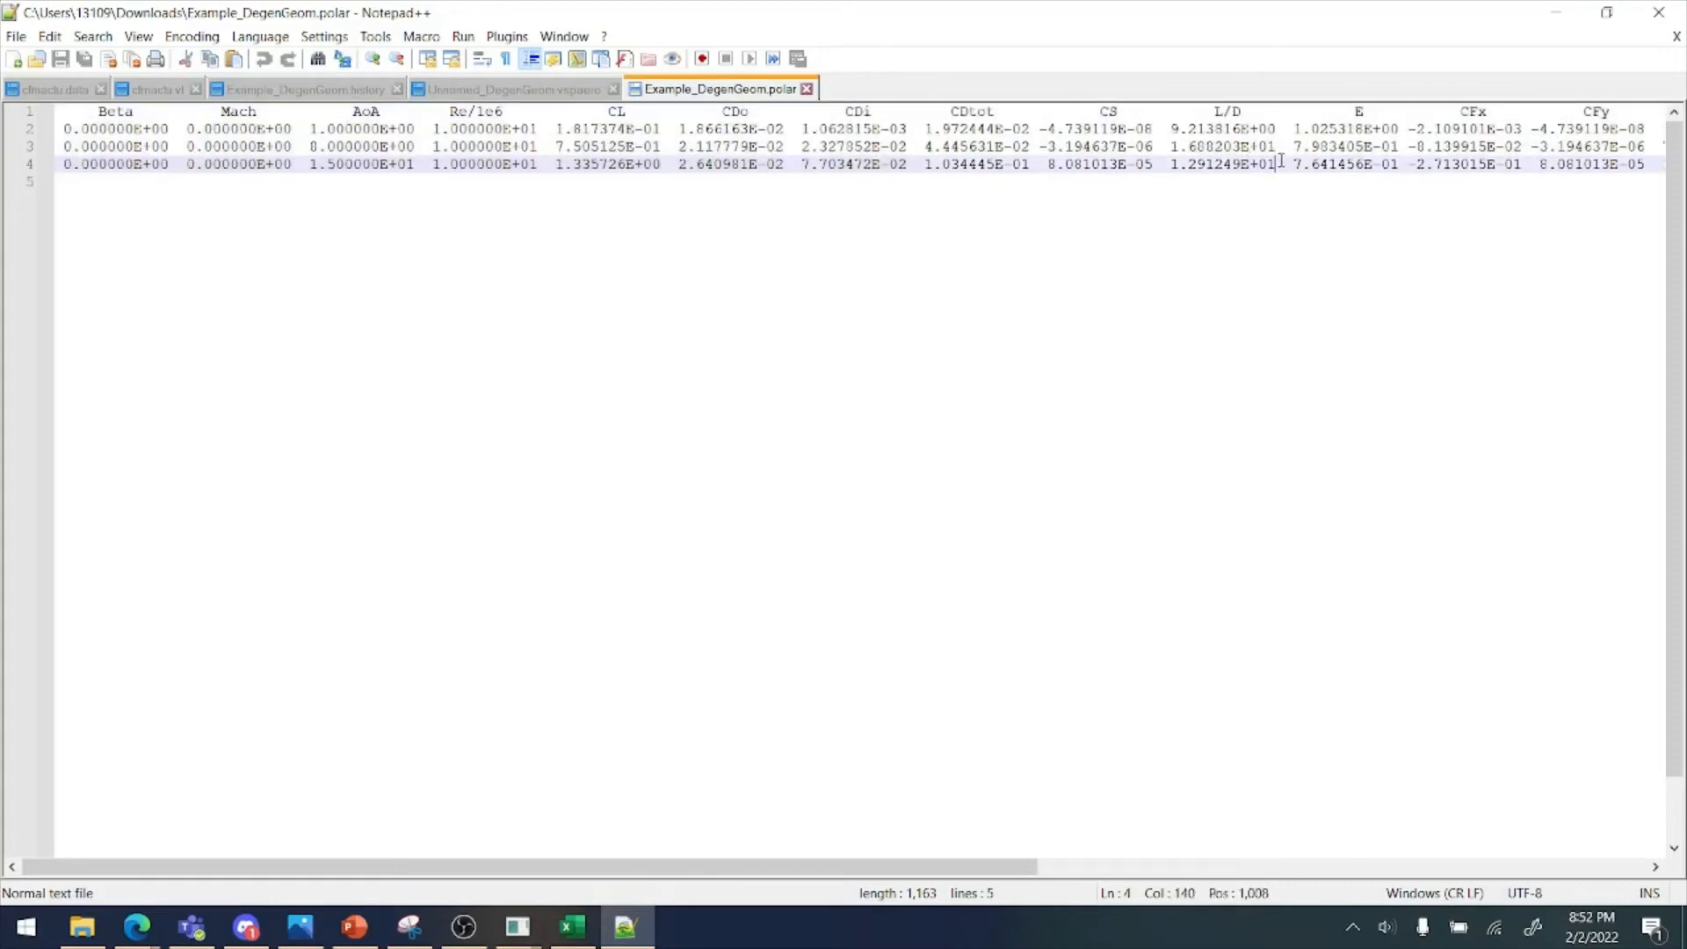
{"action": "left_click_drag", "start_coordinate": [1276, 165], "coordinate": [1167, 128]}
{"action": "left_click", "coordinate": [1165, 129]}
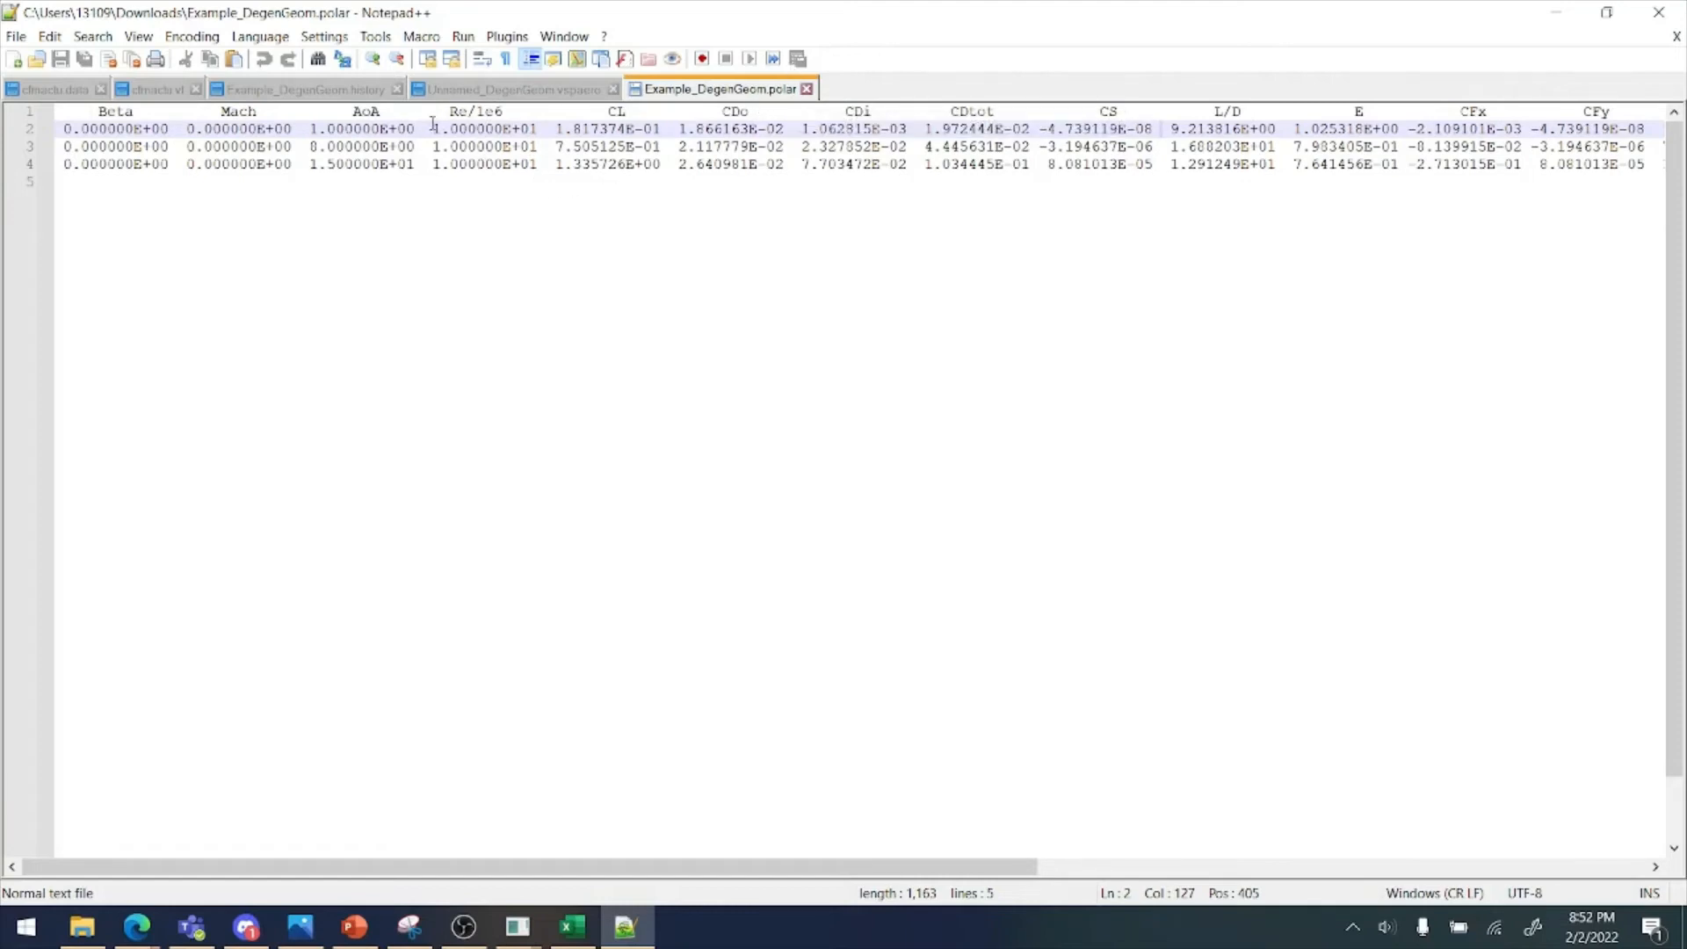
{"action": "left_click", "coordinate": [379, 111]}
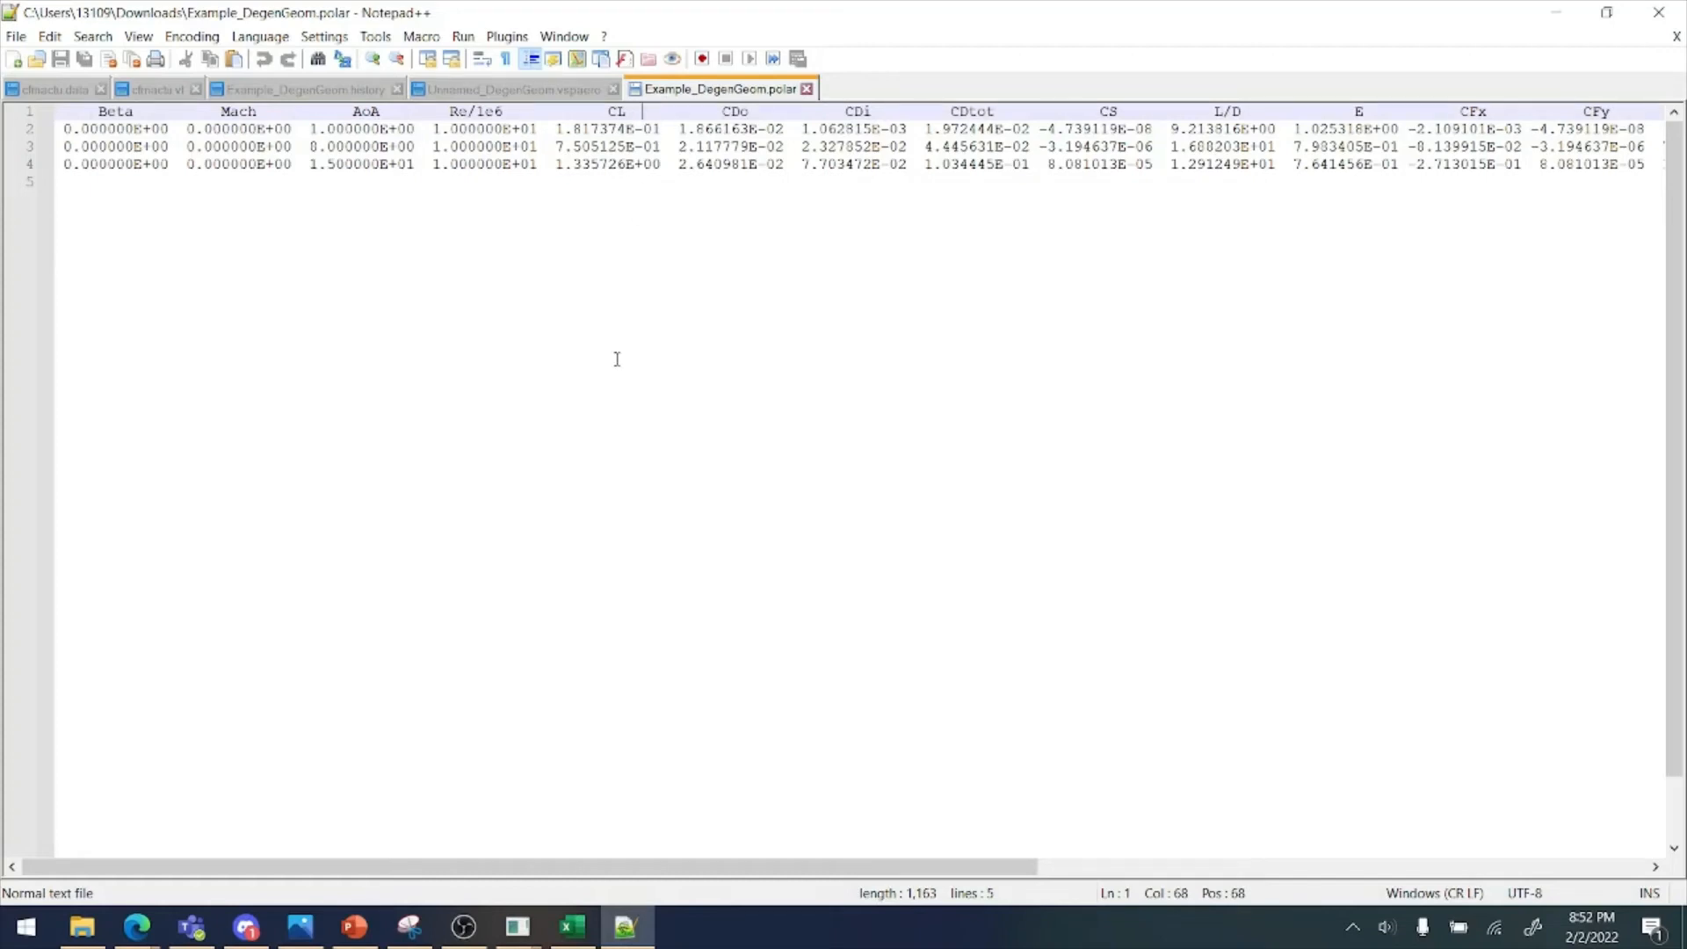
{"action": "left_click", "coordinate": [1142, 128]}
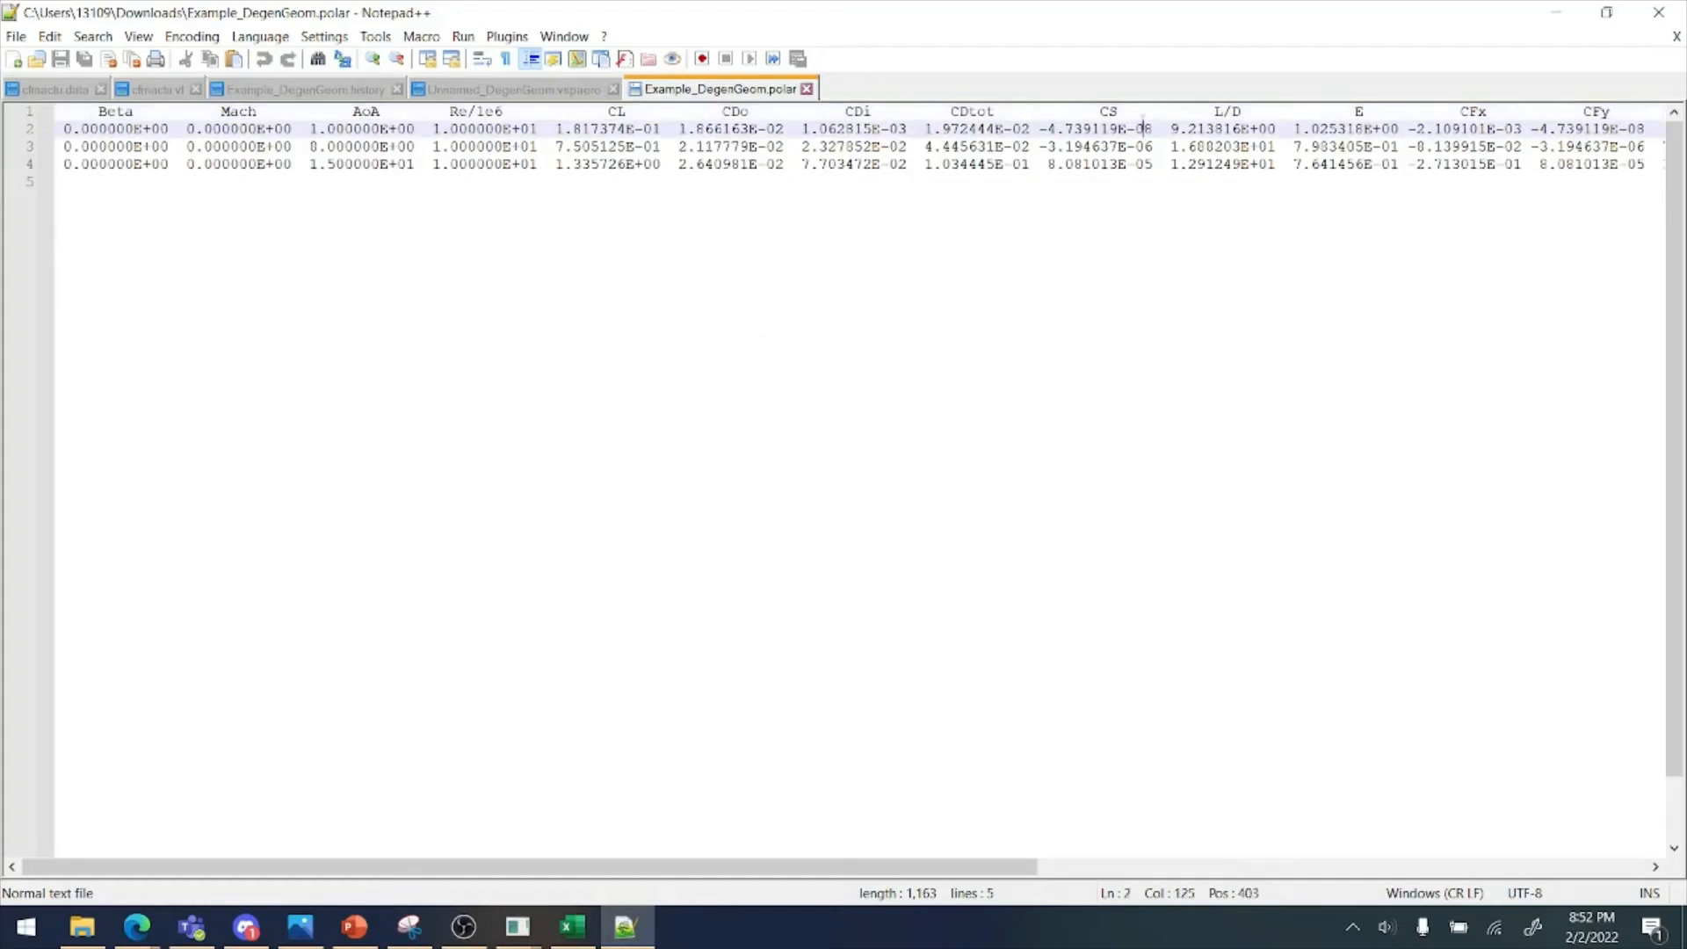
Switch back to OpenVSP, show the VSPAERO Results Manager and maximize it
{"action": "mouse_move", "coordinate": [517, 926]}
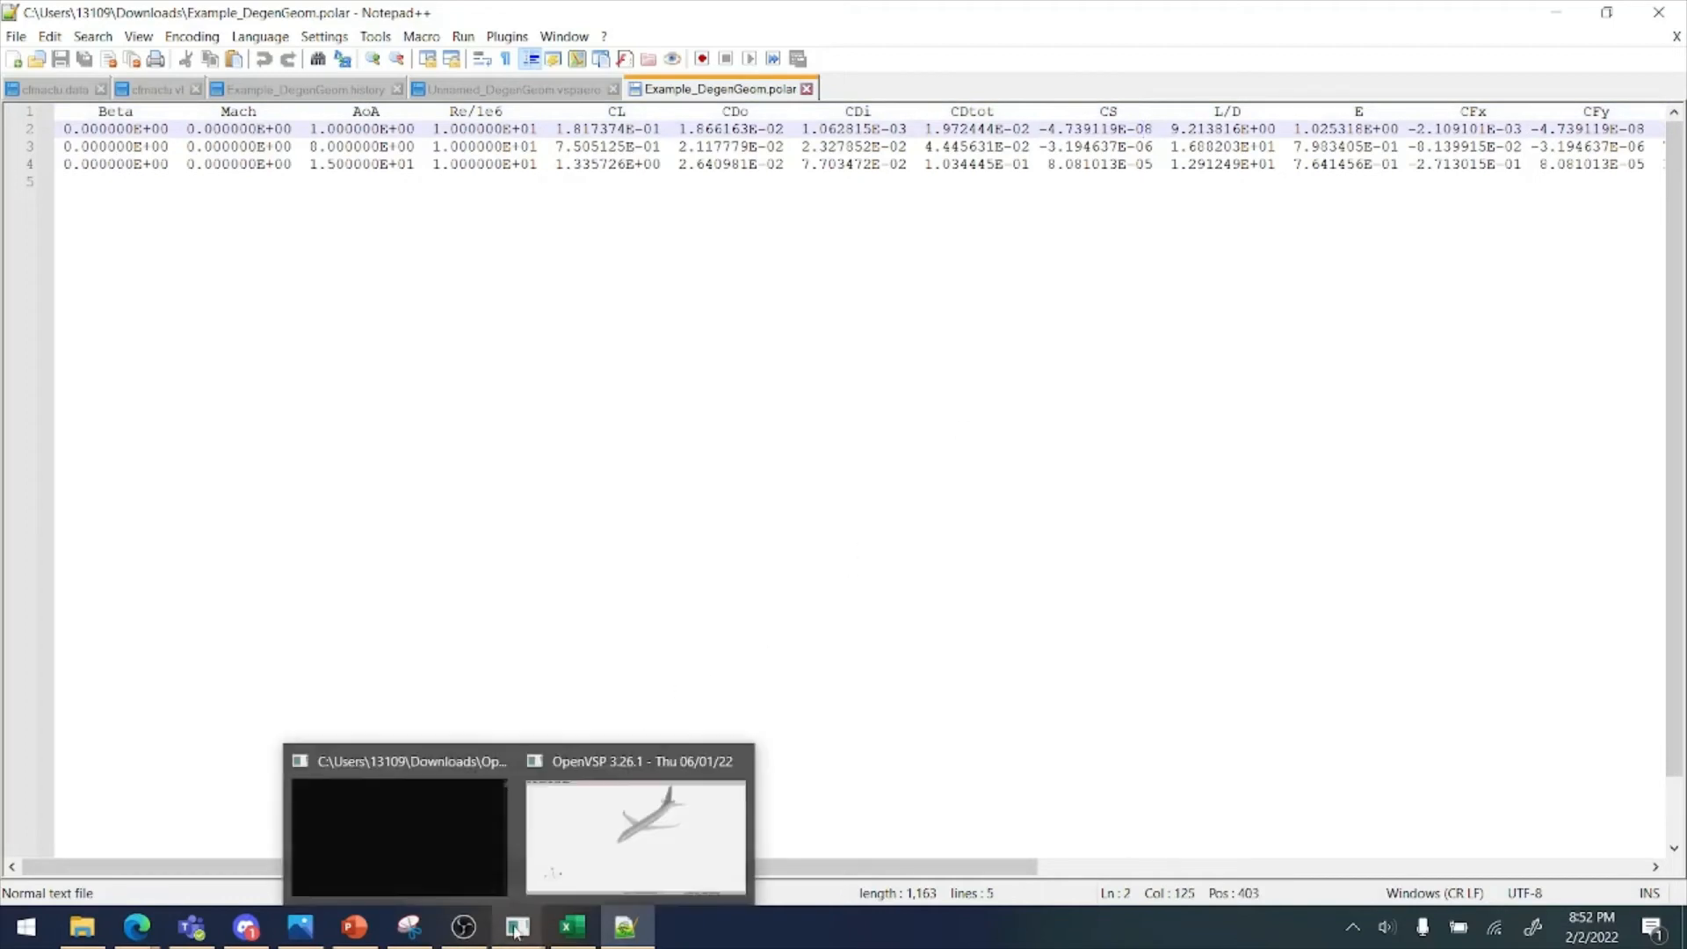
{"action": "left_click", "coordinate": [580, 865]}
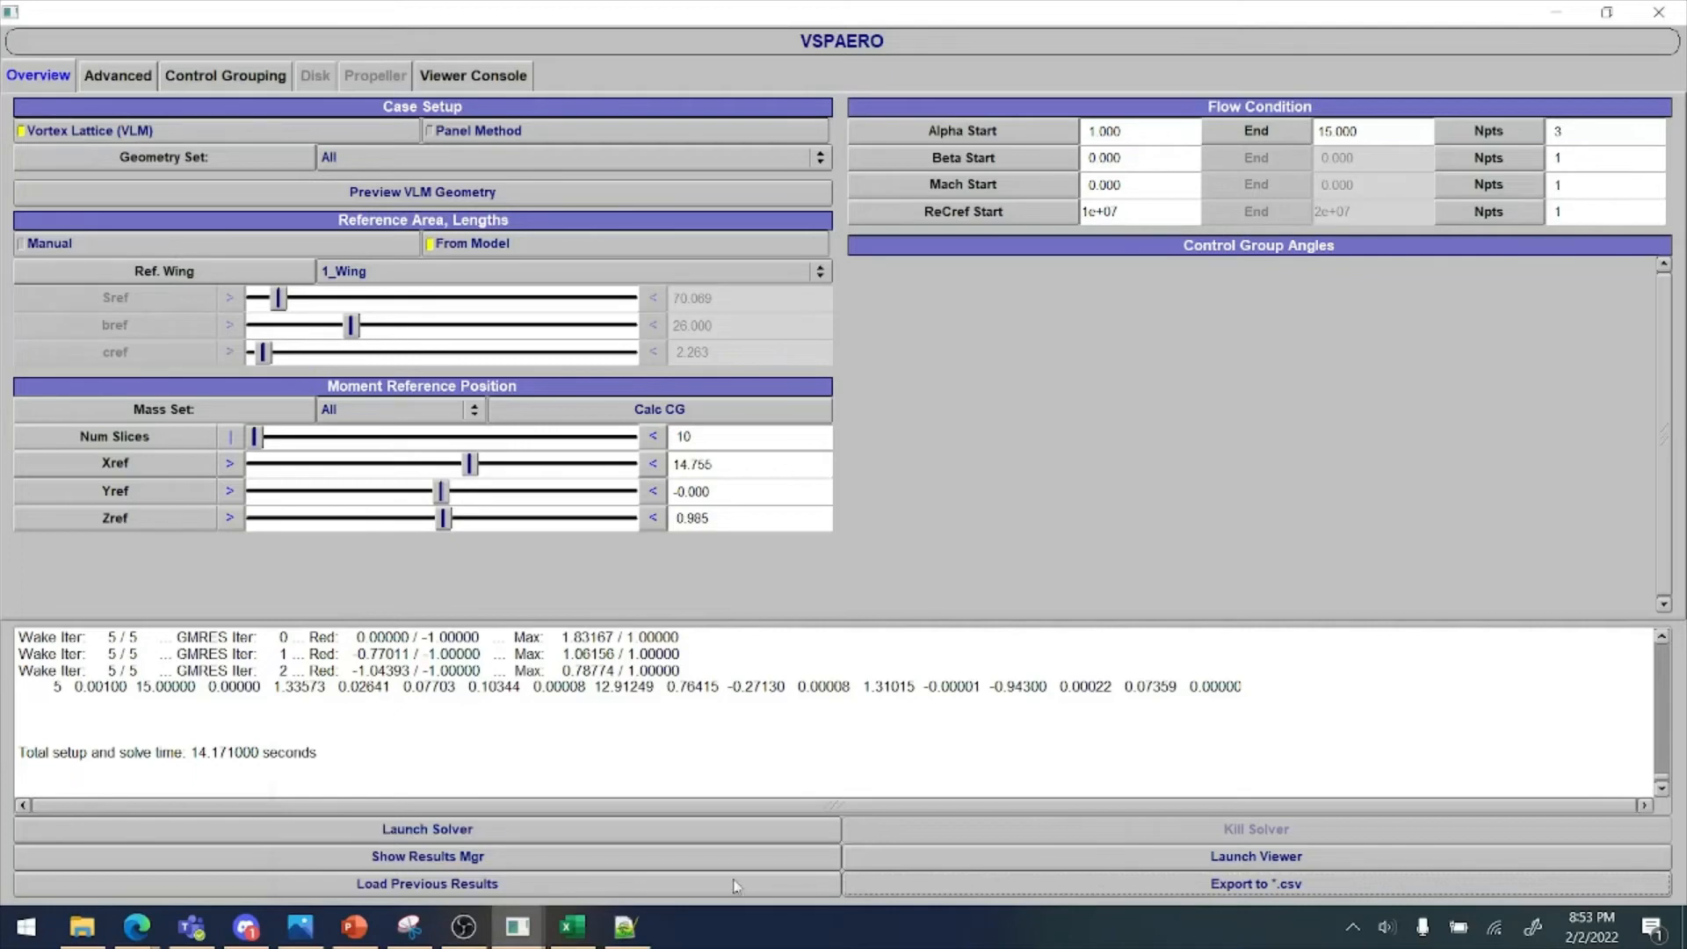
{"action": "left_click", "coordinate": [547, 858]}
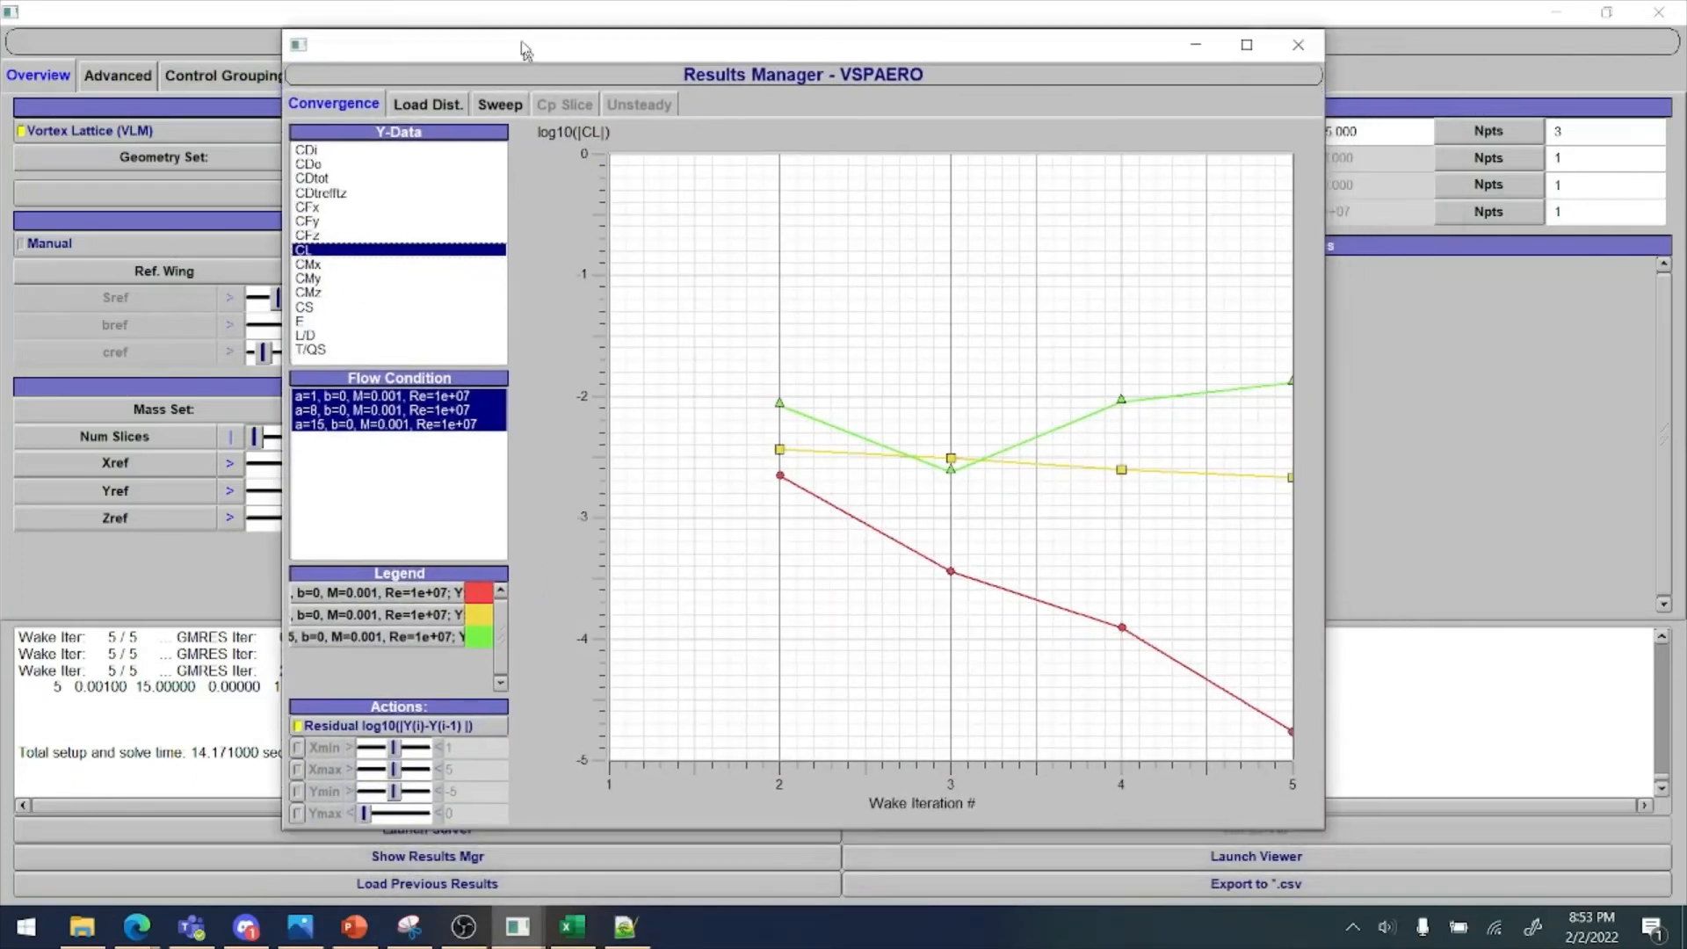
{"action": "double_click", "coordinate": [545, 83]}
View the load distribution and sweep plots, then return to the load distribution and check its available Y-data
{"action": "left_click", "coordinate": [154, 75]}
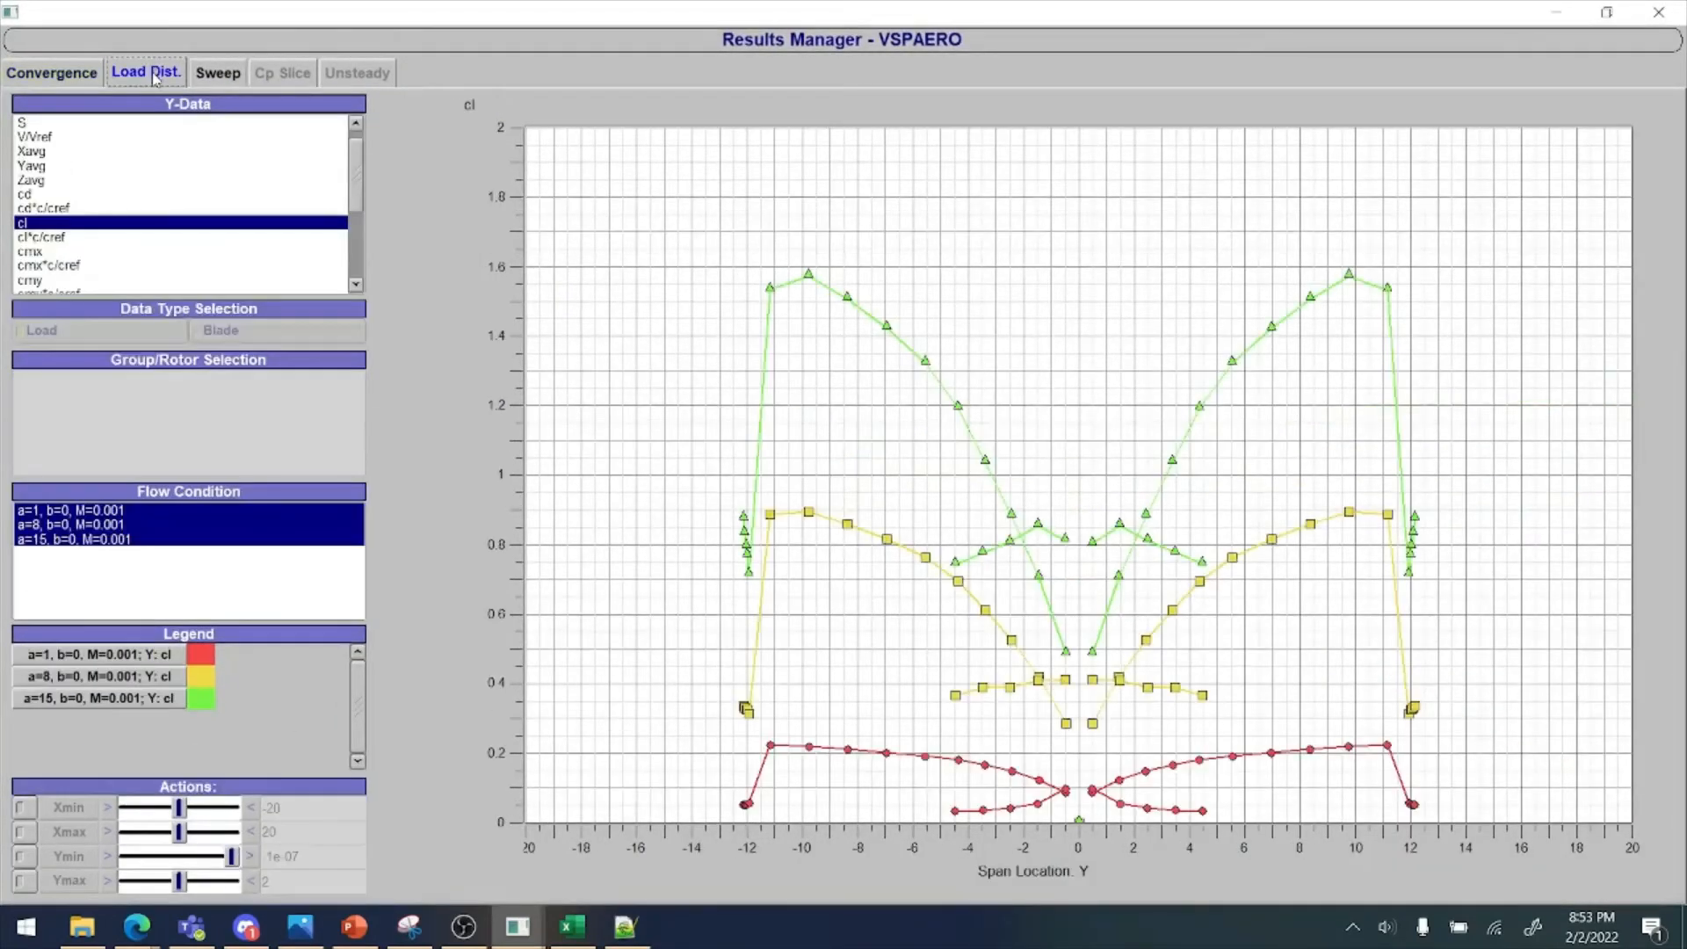
{"action": "left_click", "coordinate": [218, 77]}
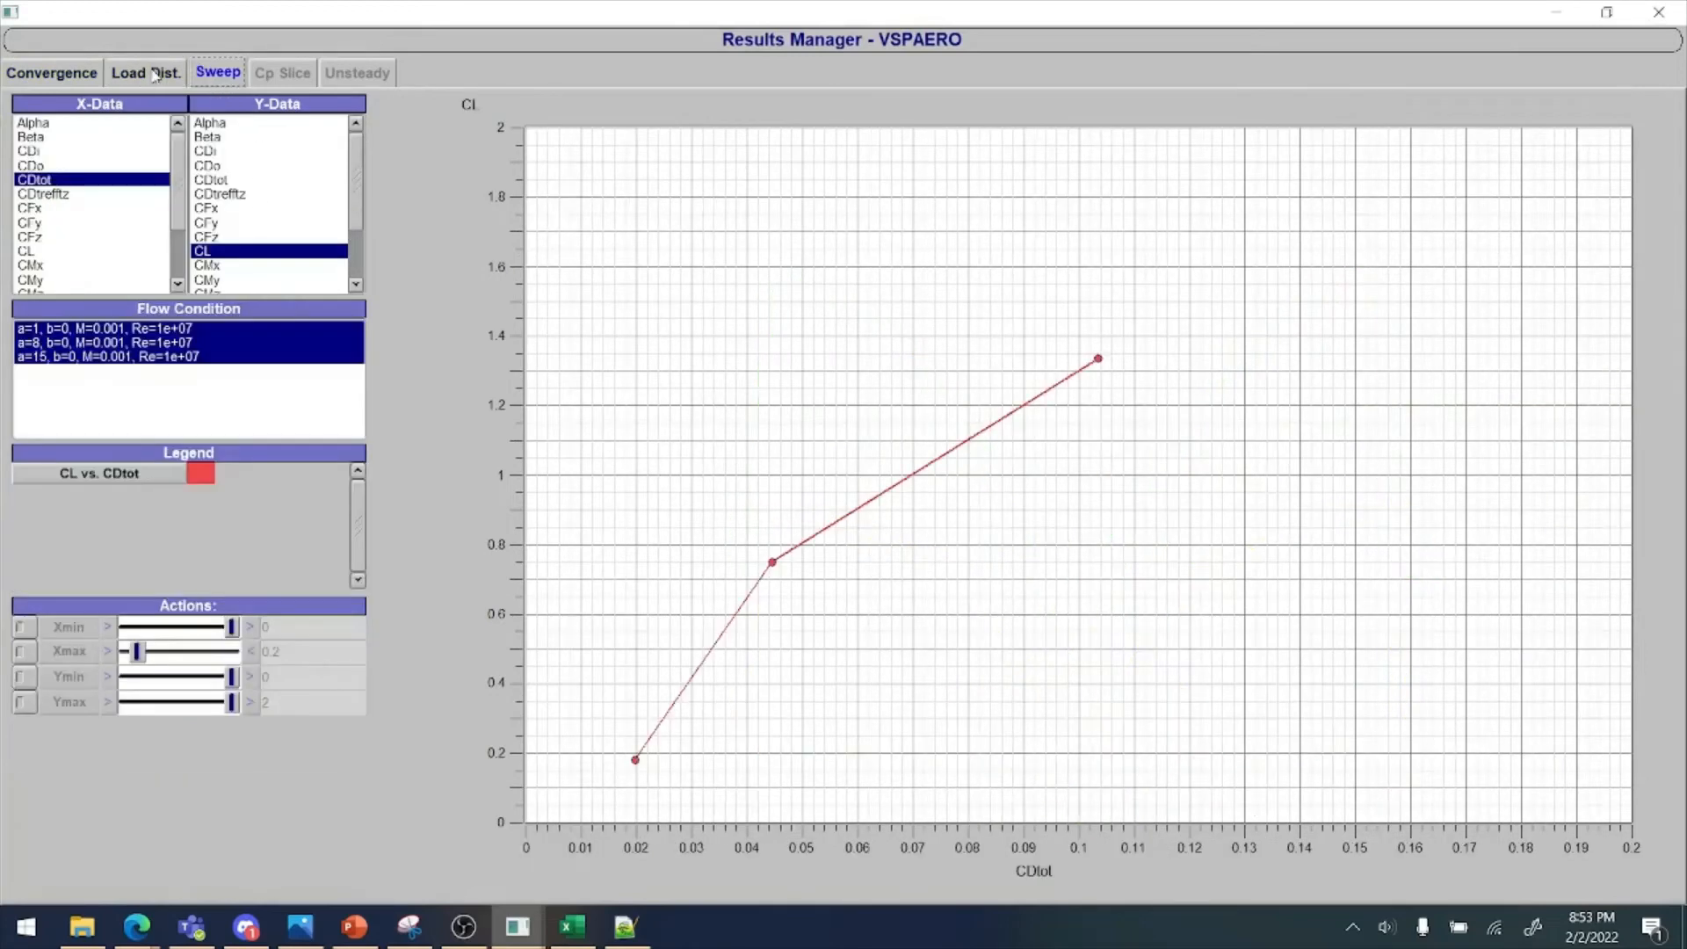
{"action": "left_click", "coordinate": [155, 75]}
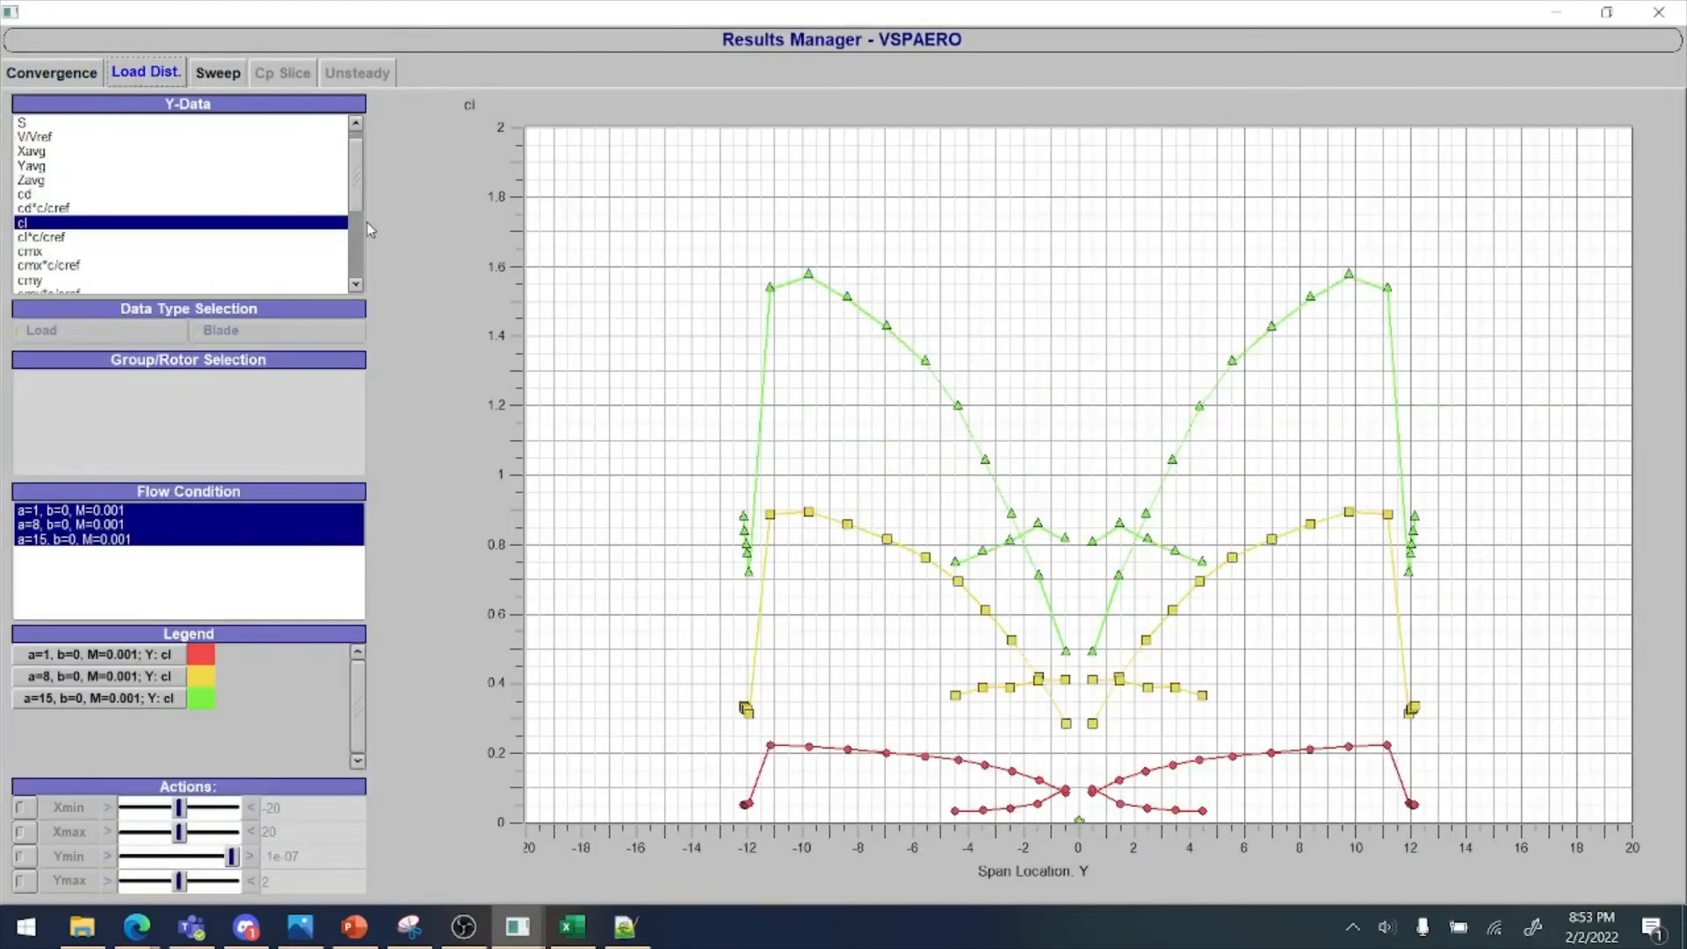
{"action": "left_click_drag", "start_coordinate": [357, 192], "coordinate": [345, 110]}
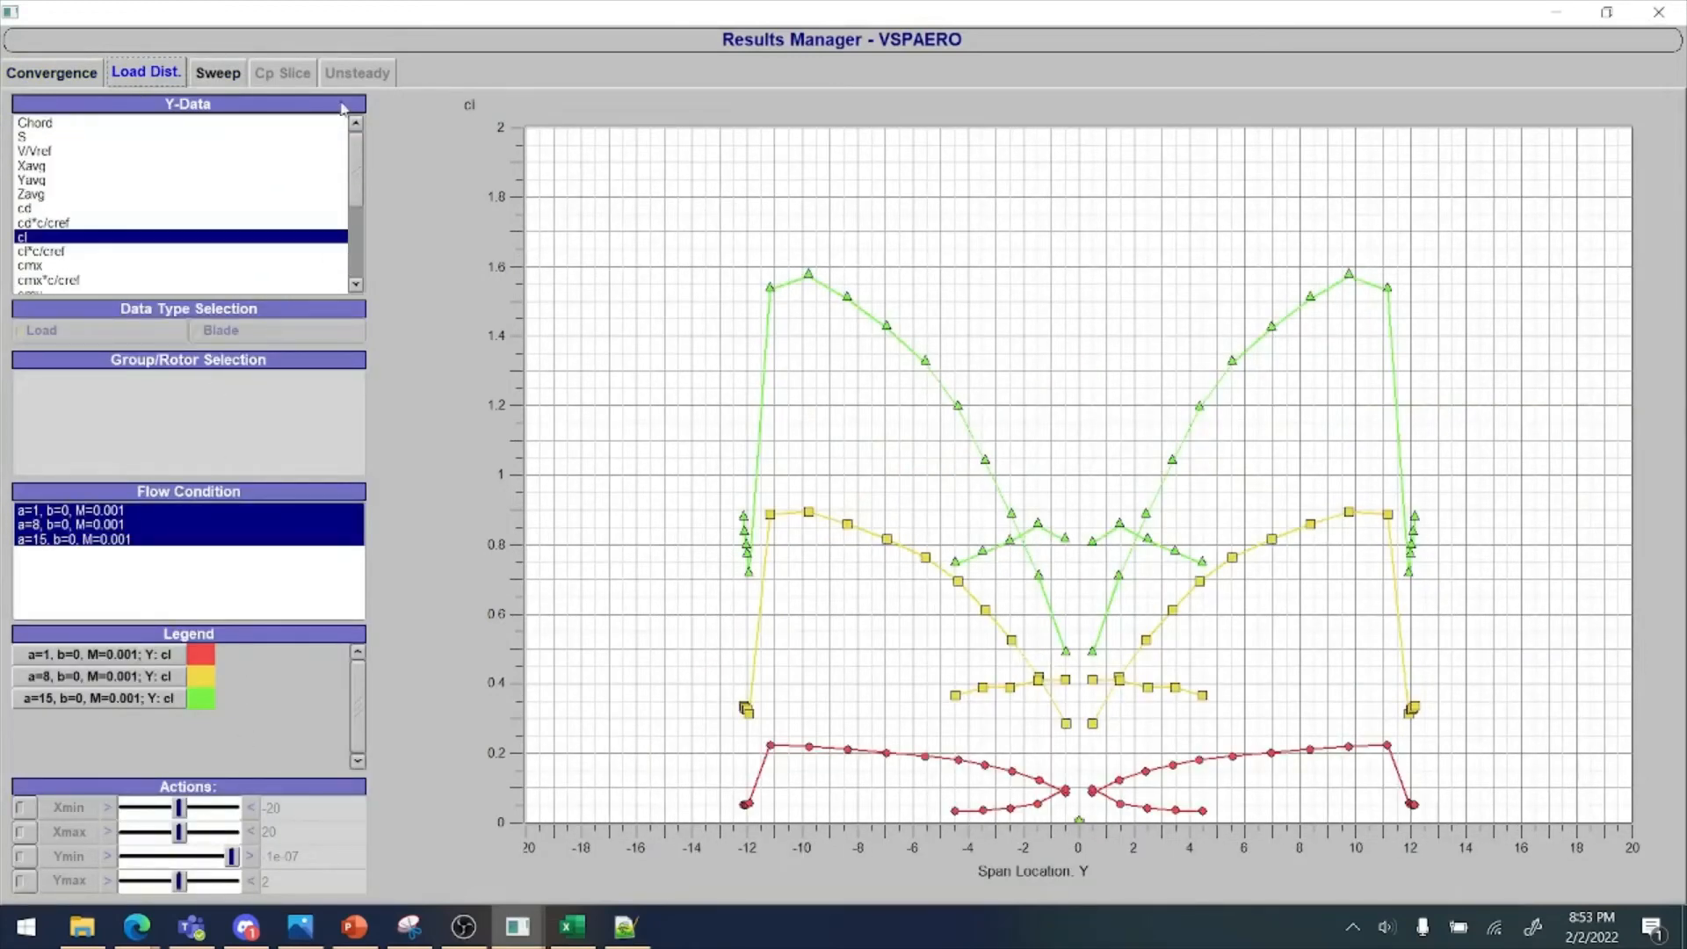
Go through the convergence and load distribution plots to the sweep results and plot CL against Alpha
{"action": "left_click", "coordinate": [51, 72]}
{"action": "left_click", "coordinate": [139, 76]}
{"action": "left_click", "coordinate": [239, 75]}
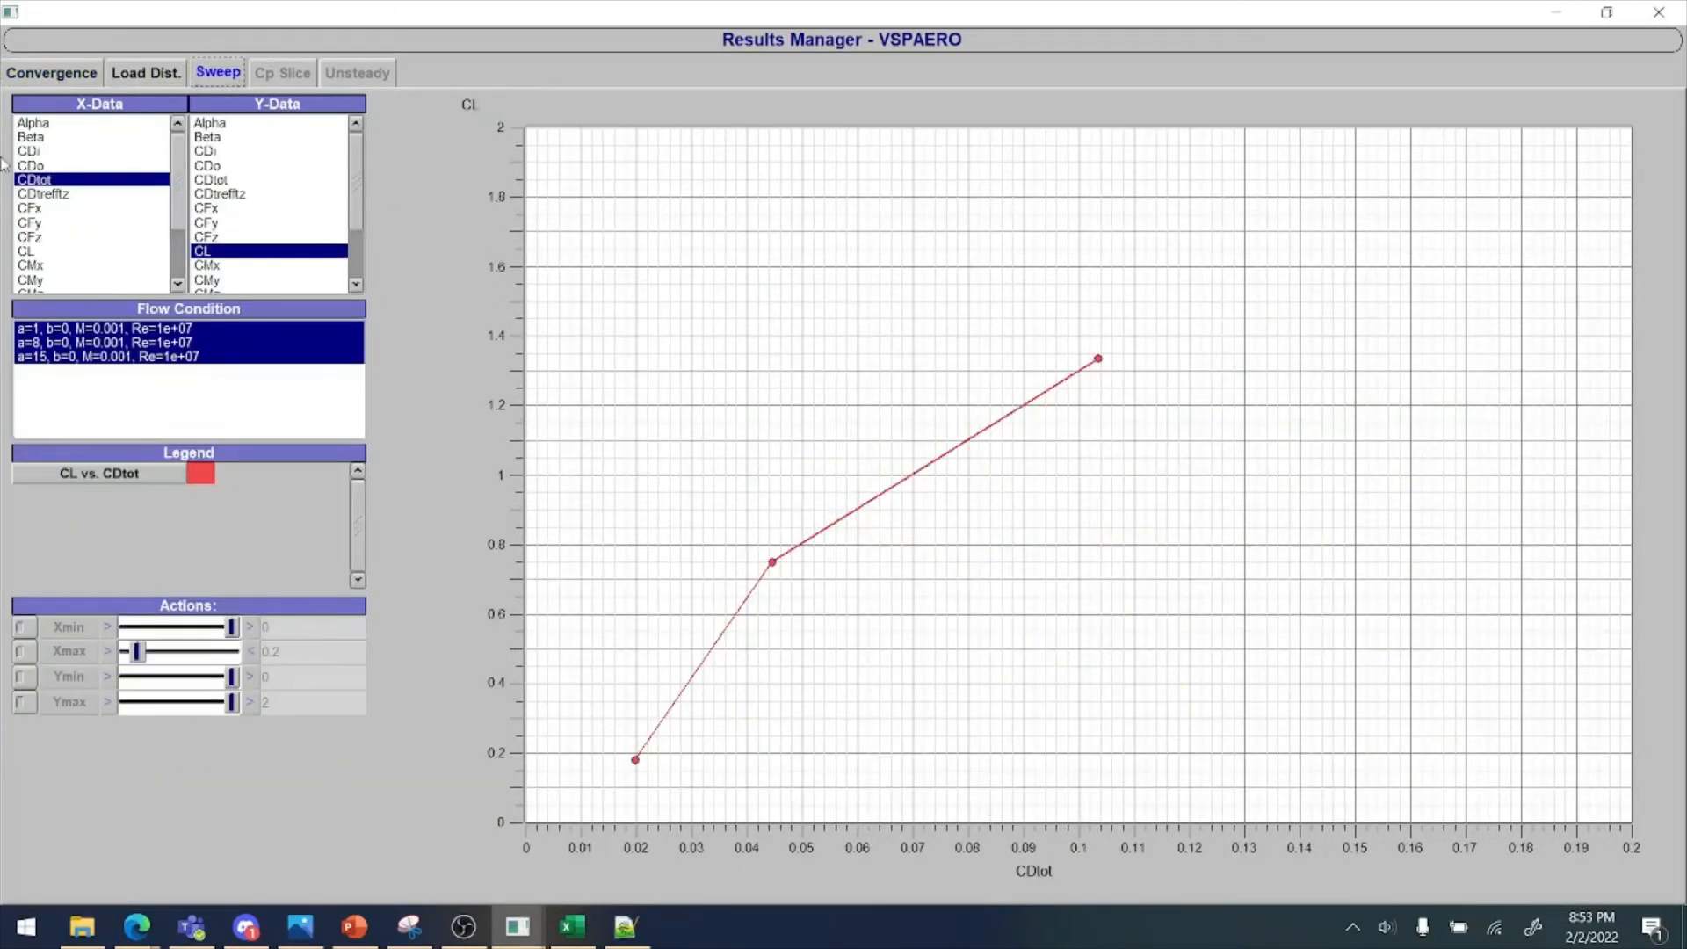
{"action": "left_click", "coordinate": [127, 124]}
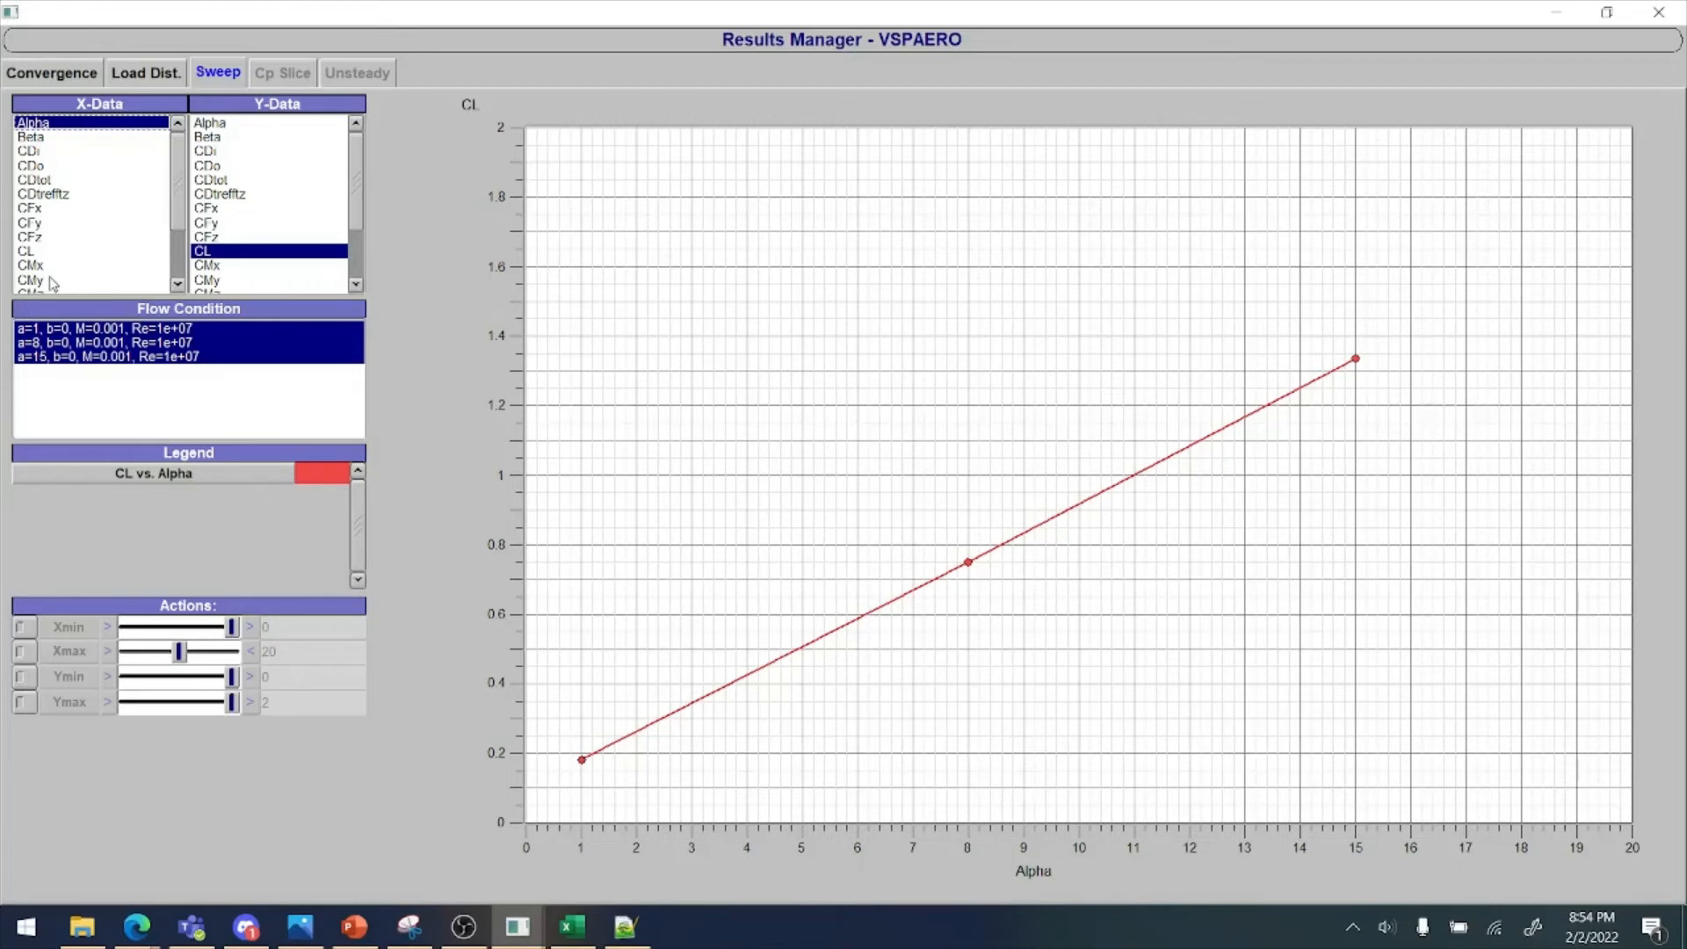
Plot CDi, CL and the moment coefficients CMx, CMy and CMz in turn against Alpha in the sweep results
{"action": "left_click", "coordinate": [238, 151]}
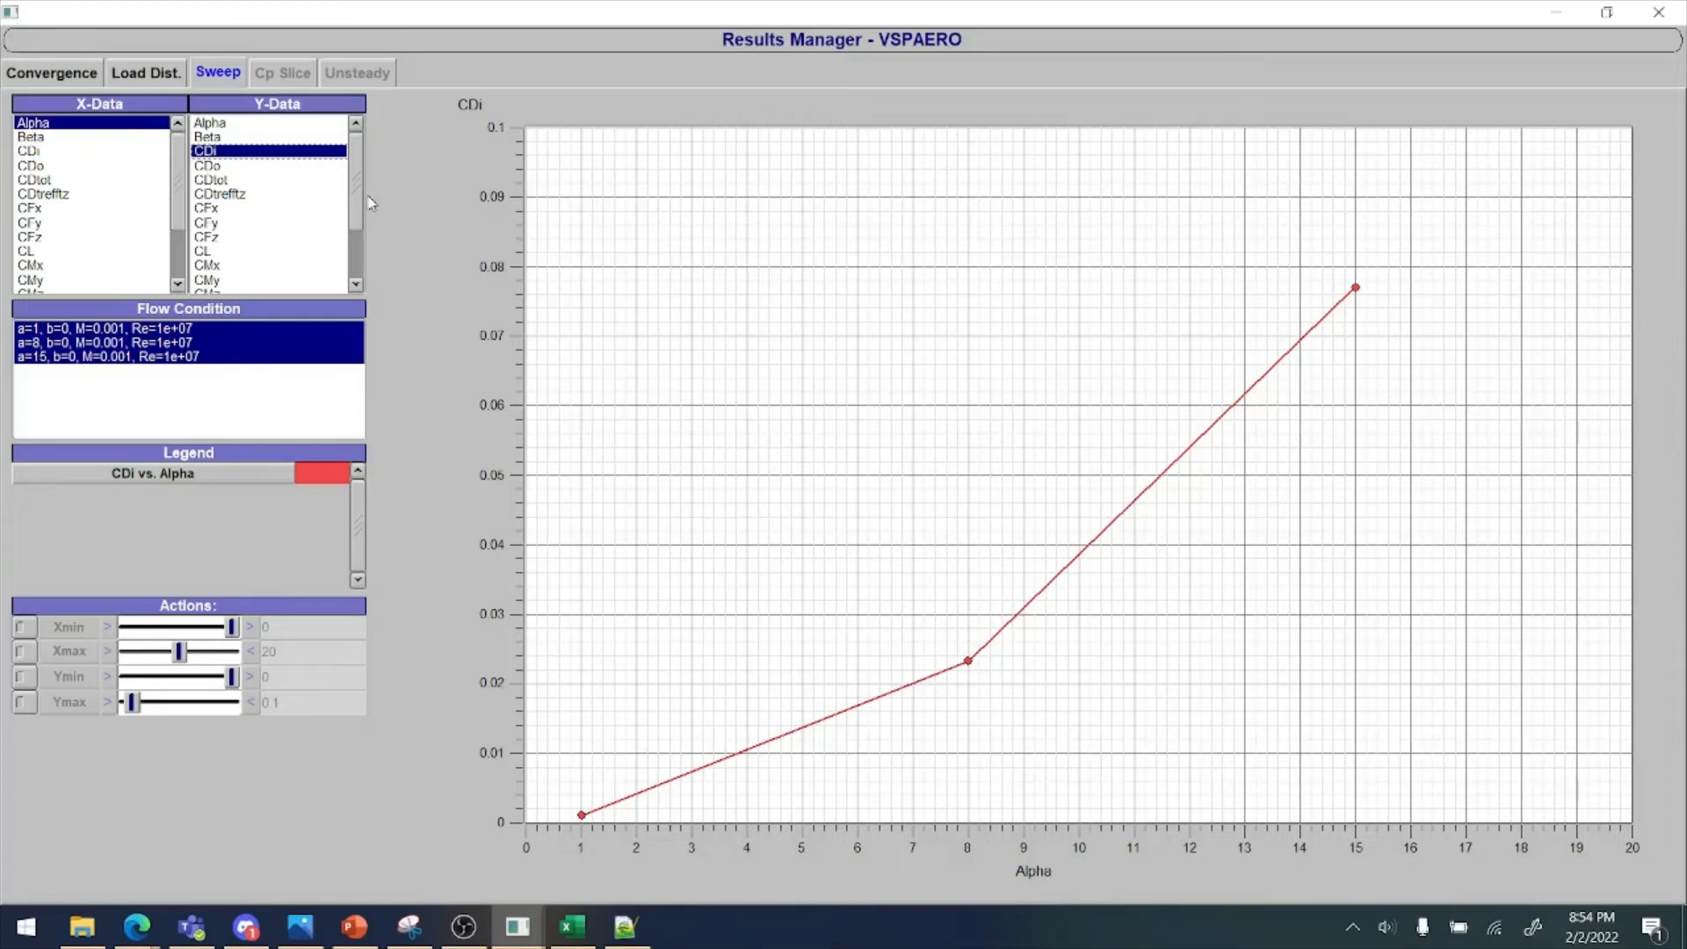
{"action": "left_click", "coordinate": [249, 253]}
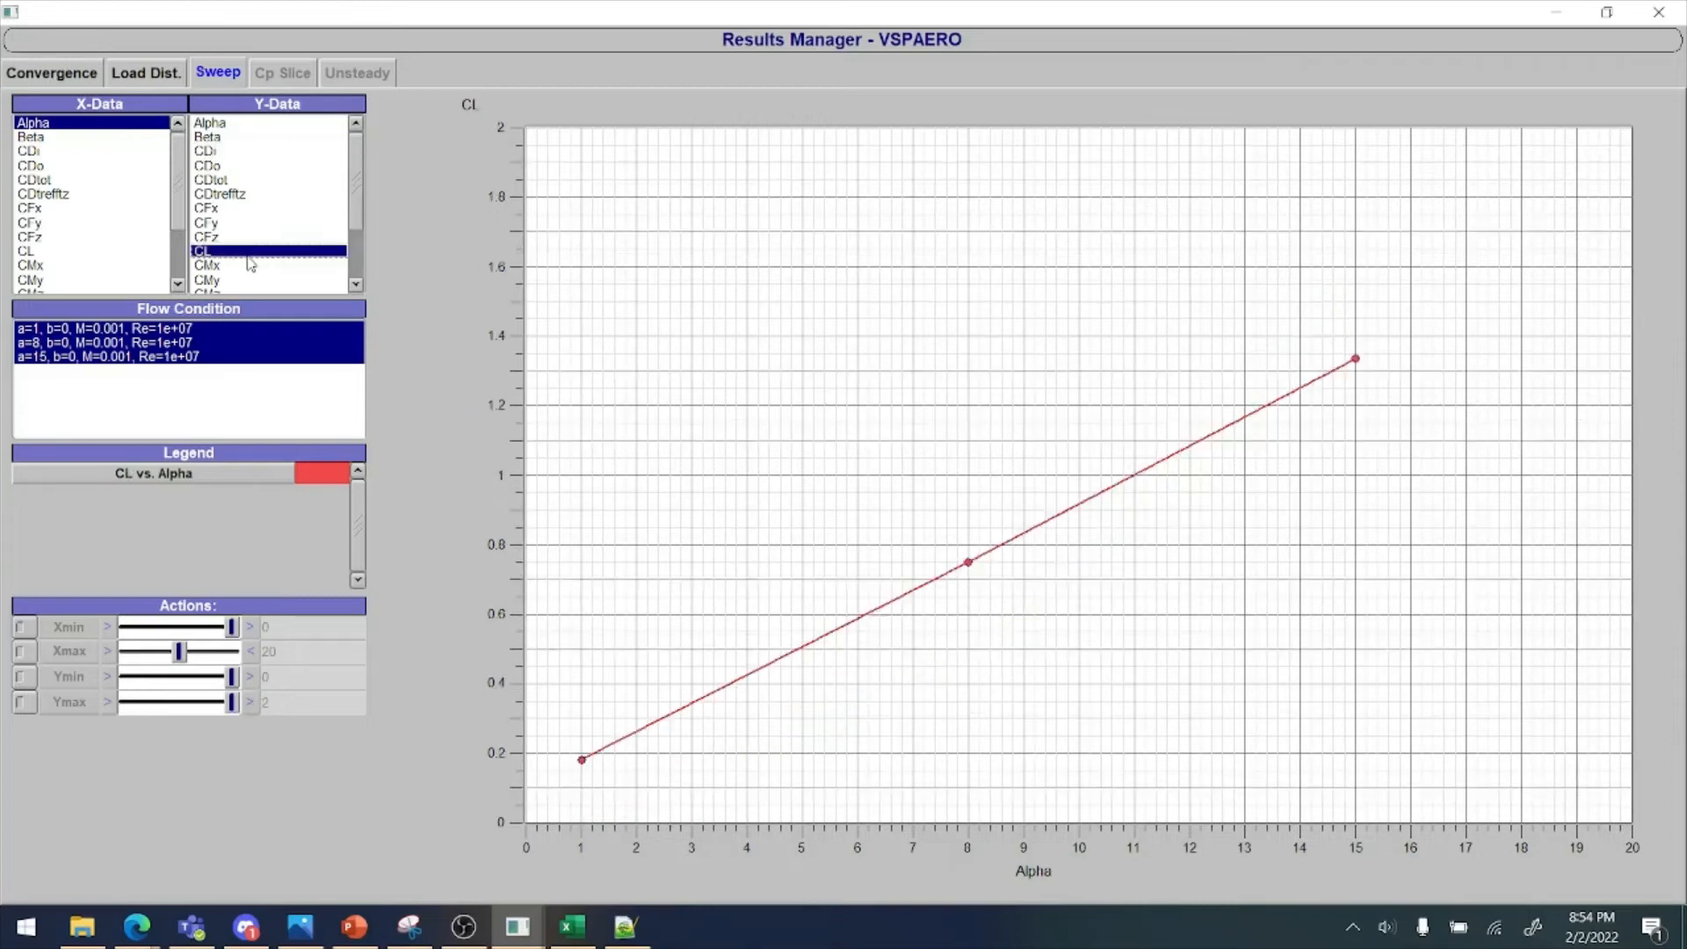
{"action": "scroll", "coordinate": [250, 257], "scroll_direction": "down", "scroll_amount": 1}
{"action": "left_click", "coordinate": [250, 254]}
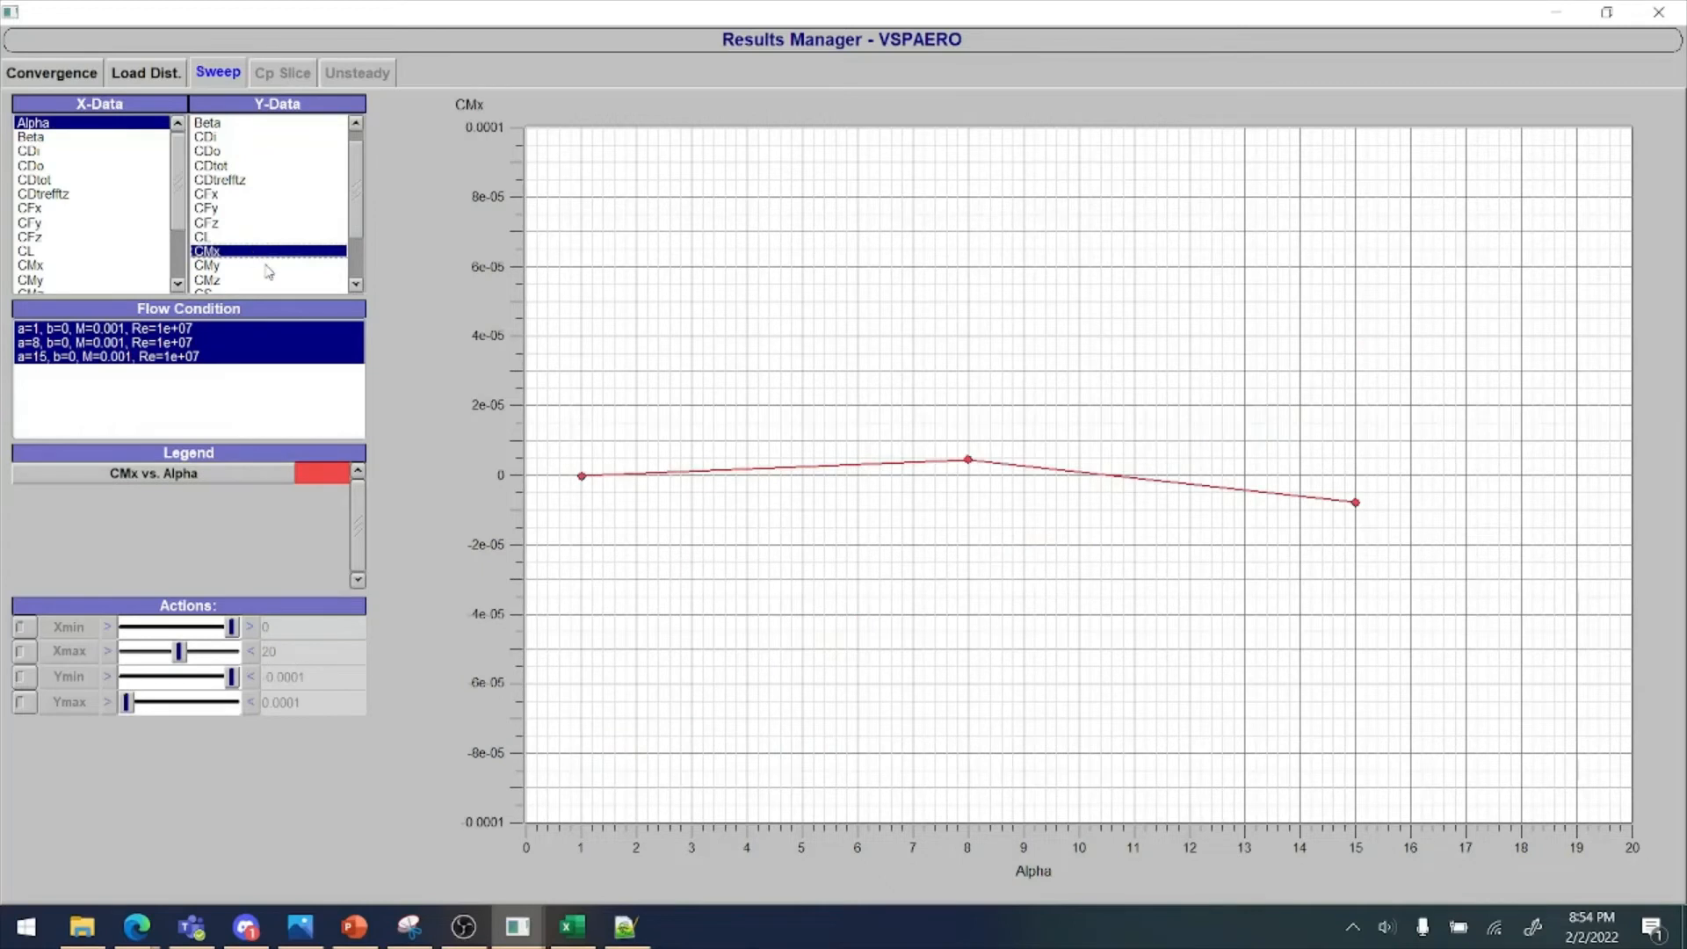
{"action": "left_click", "coordinate": [265, 266]}
{"action": "left_click", "coordinate": [268, 280]}
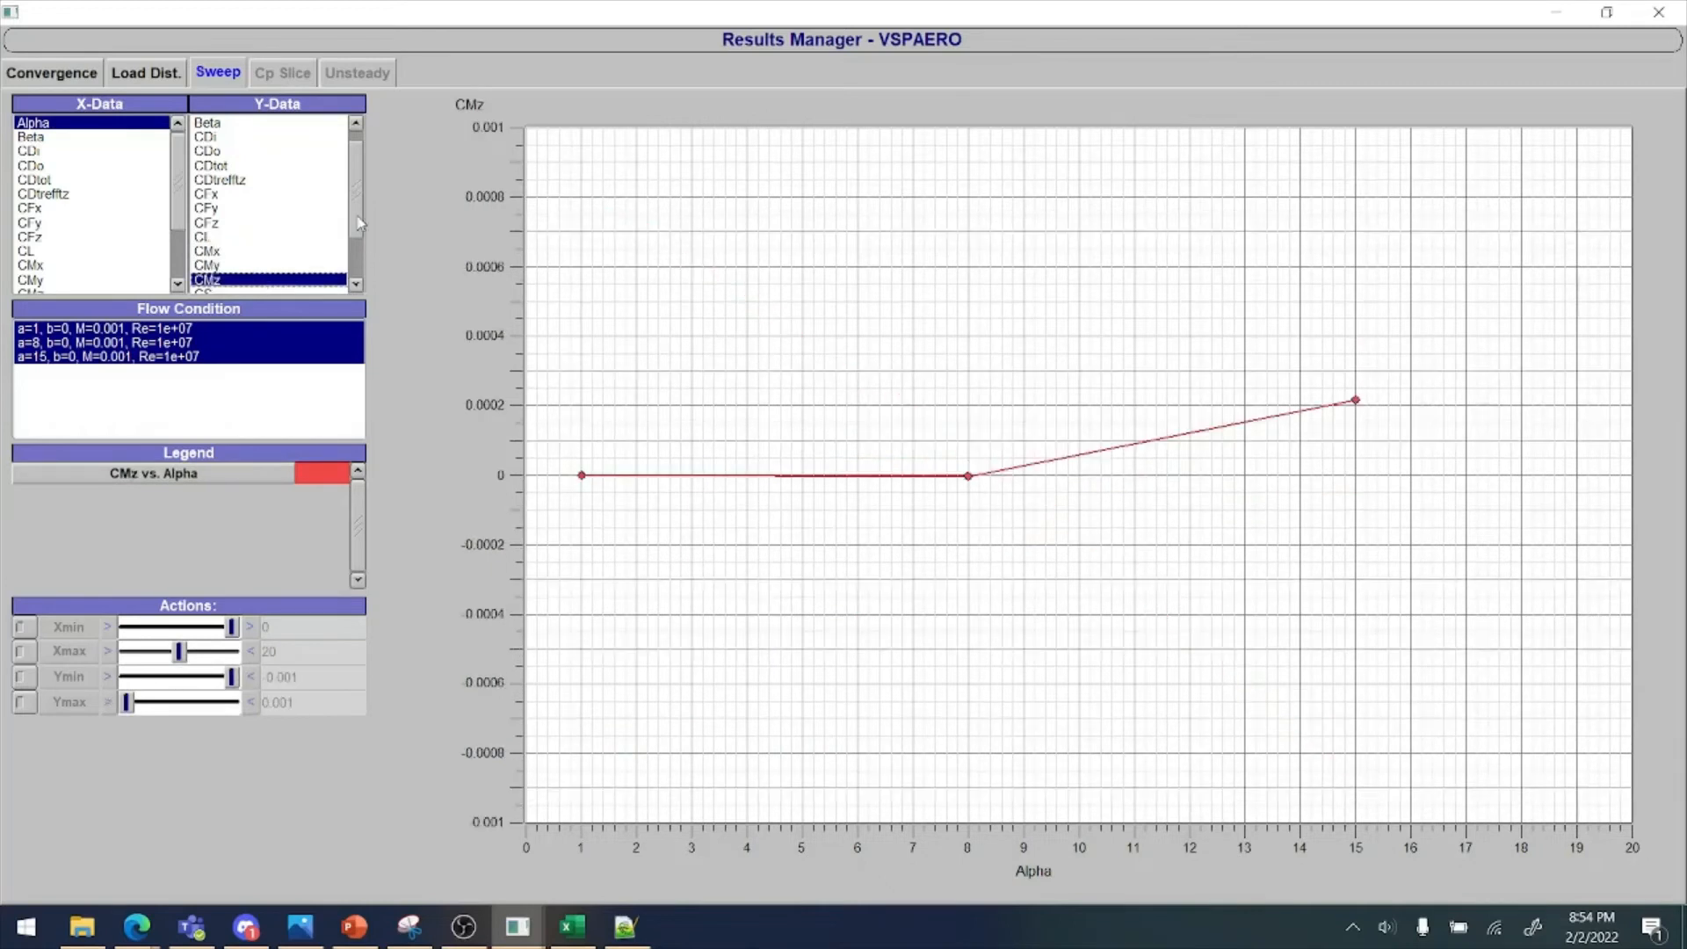
{"action": "scroll", "coordinate": [290, 219], "scroll_direction": "down", "scroll_amount": 1}
{"action": "scroll", "coordinate": [290, 202], "scroll_direction": "up", "scroll_amount": 2}
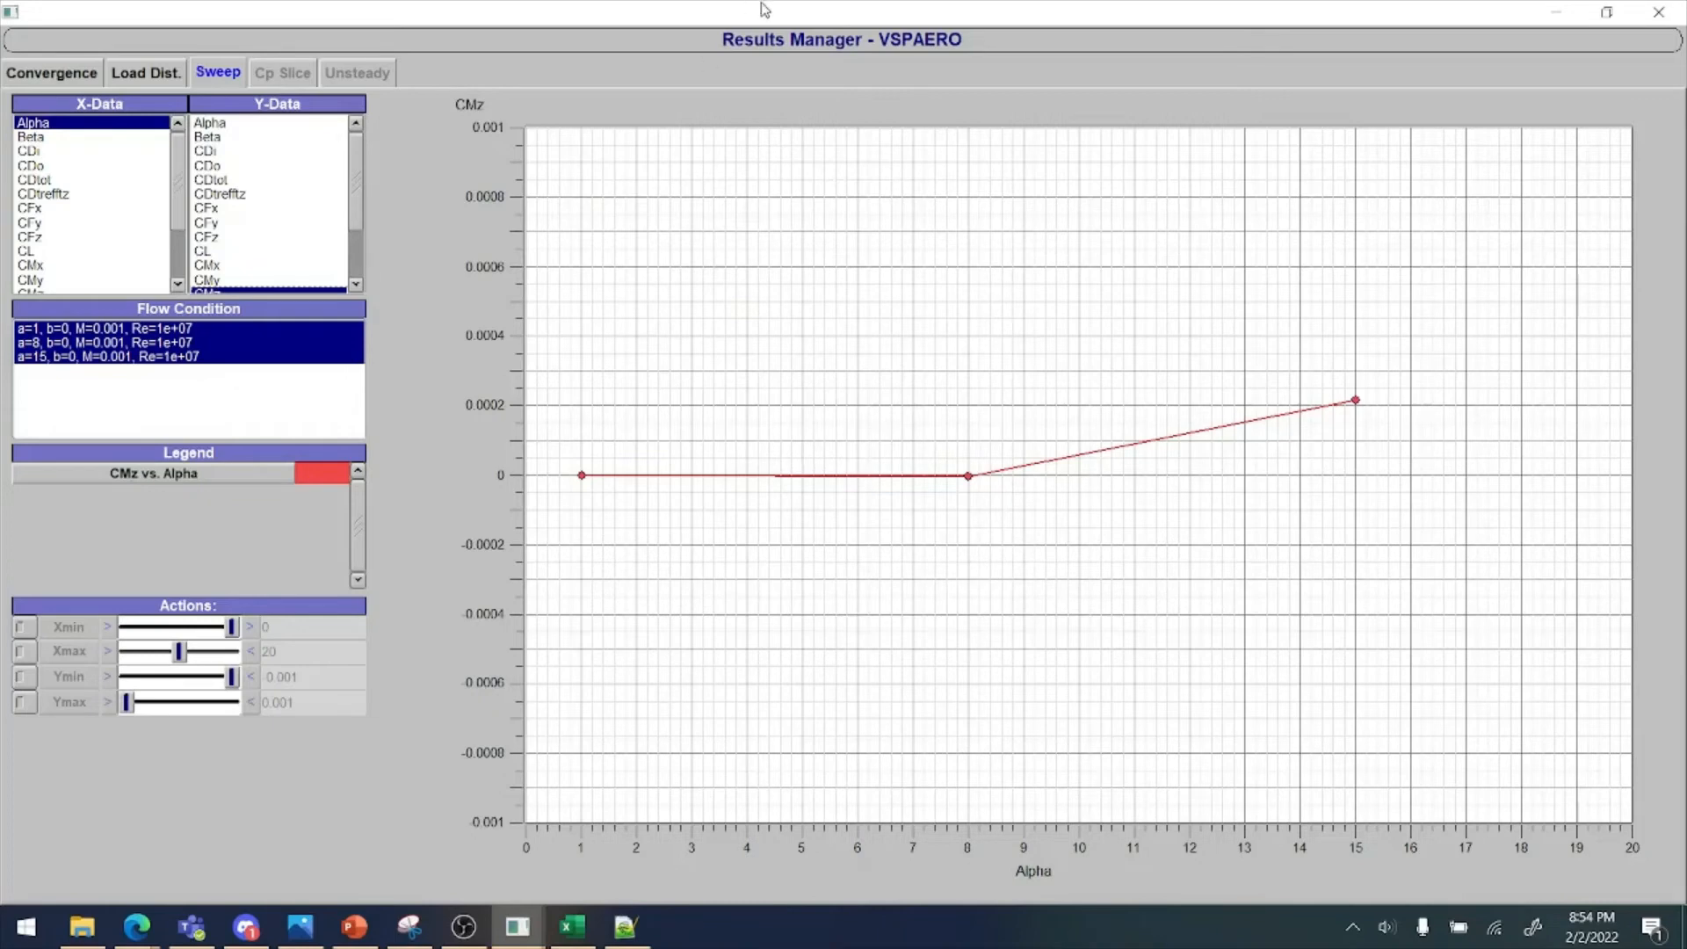
{"action": "left_click_drag", "start_coordinate": [763, 8], "coordinate": [865, 2]}
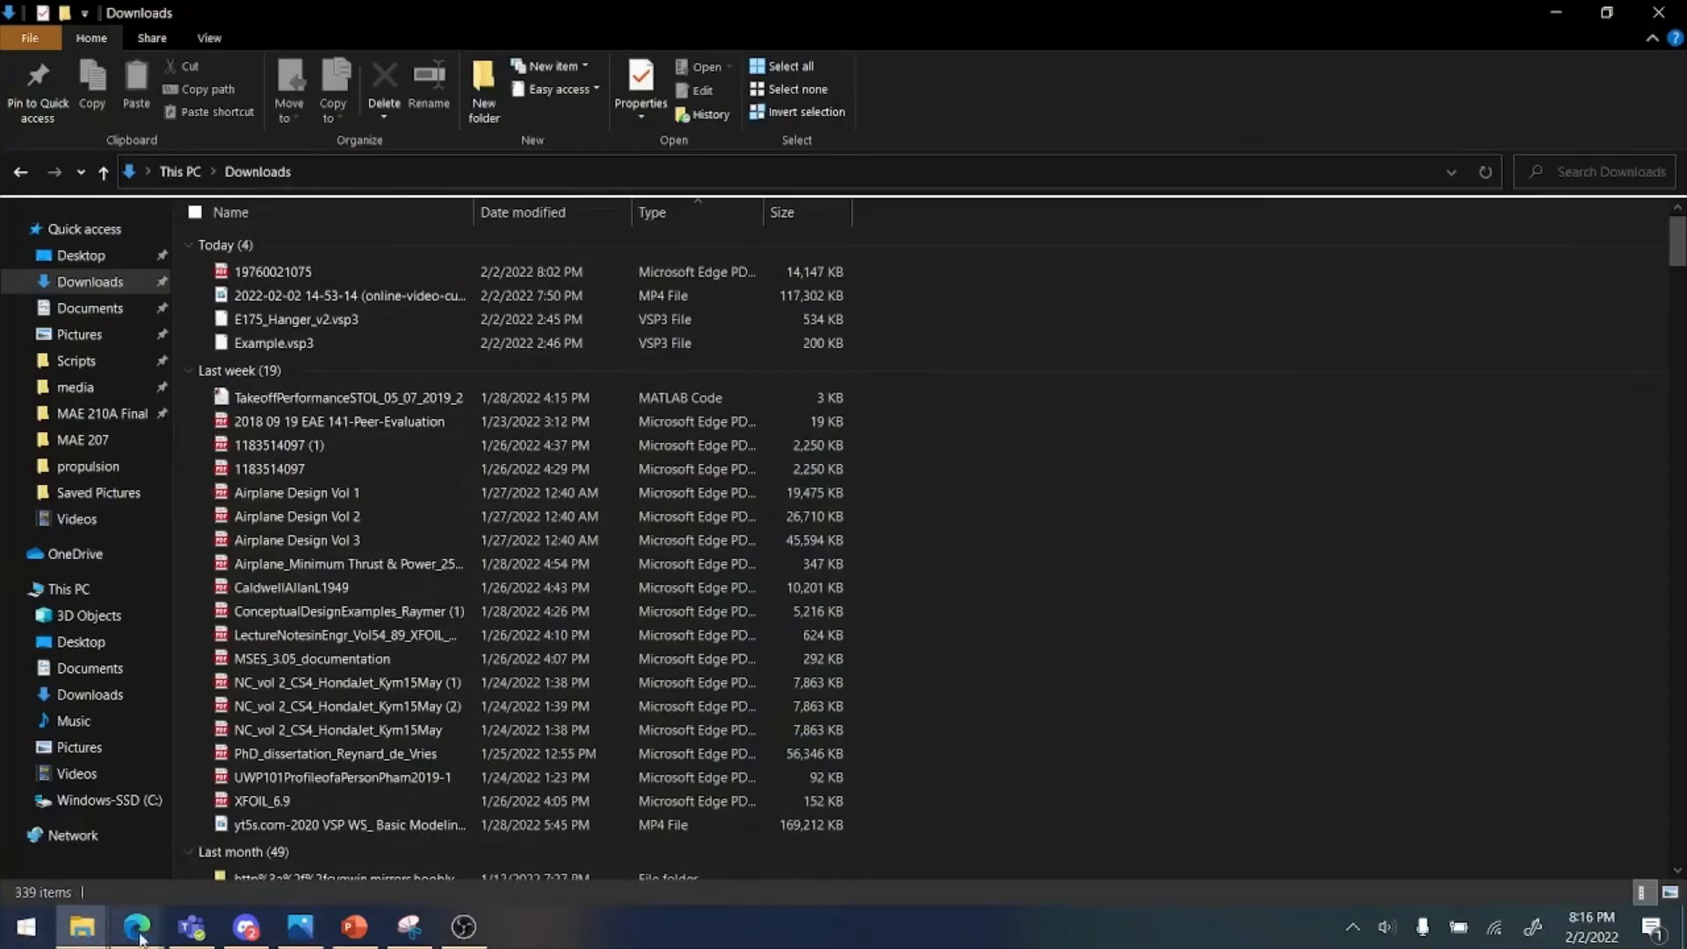
Bring up the OpenVSP parasitedrag wiki page and launch vsp from the OpenVSP-3.26.1-win64 folder
{"action": "mouse_move", "coordinate": [137, 933]}
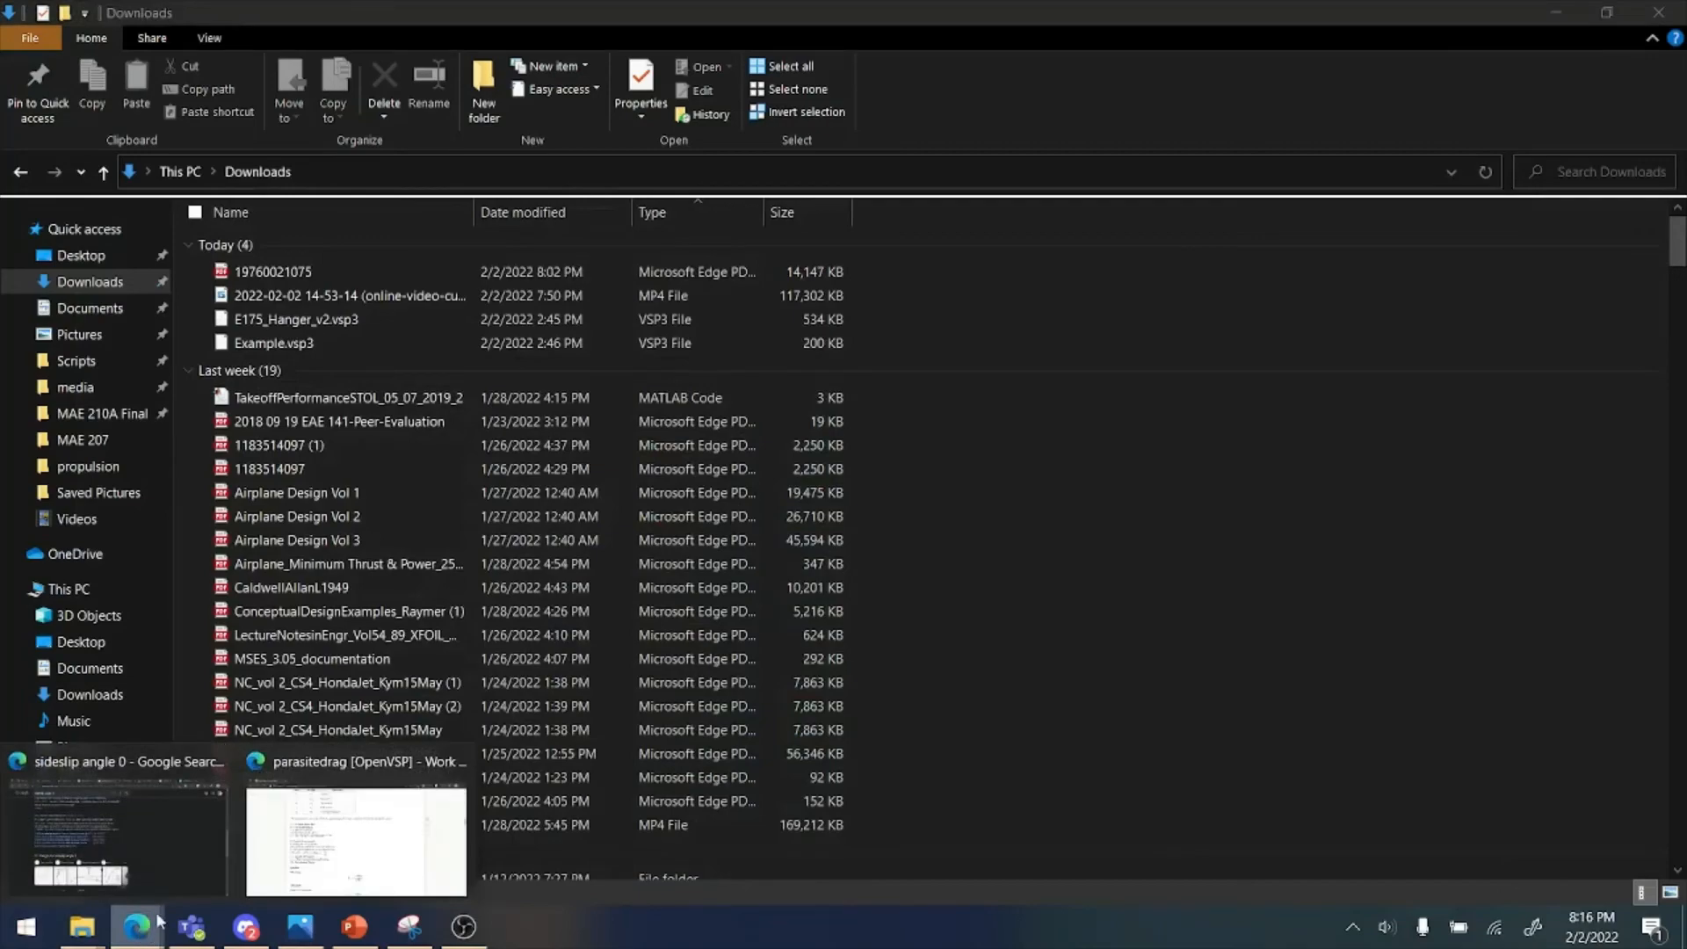
{"action": "left_click", "coordinate": [413, 878]}
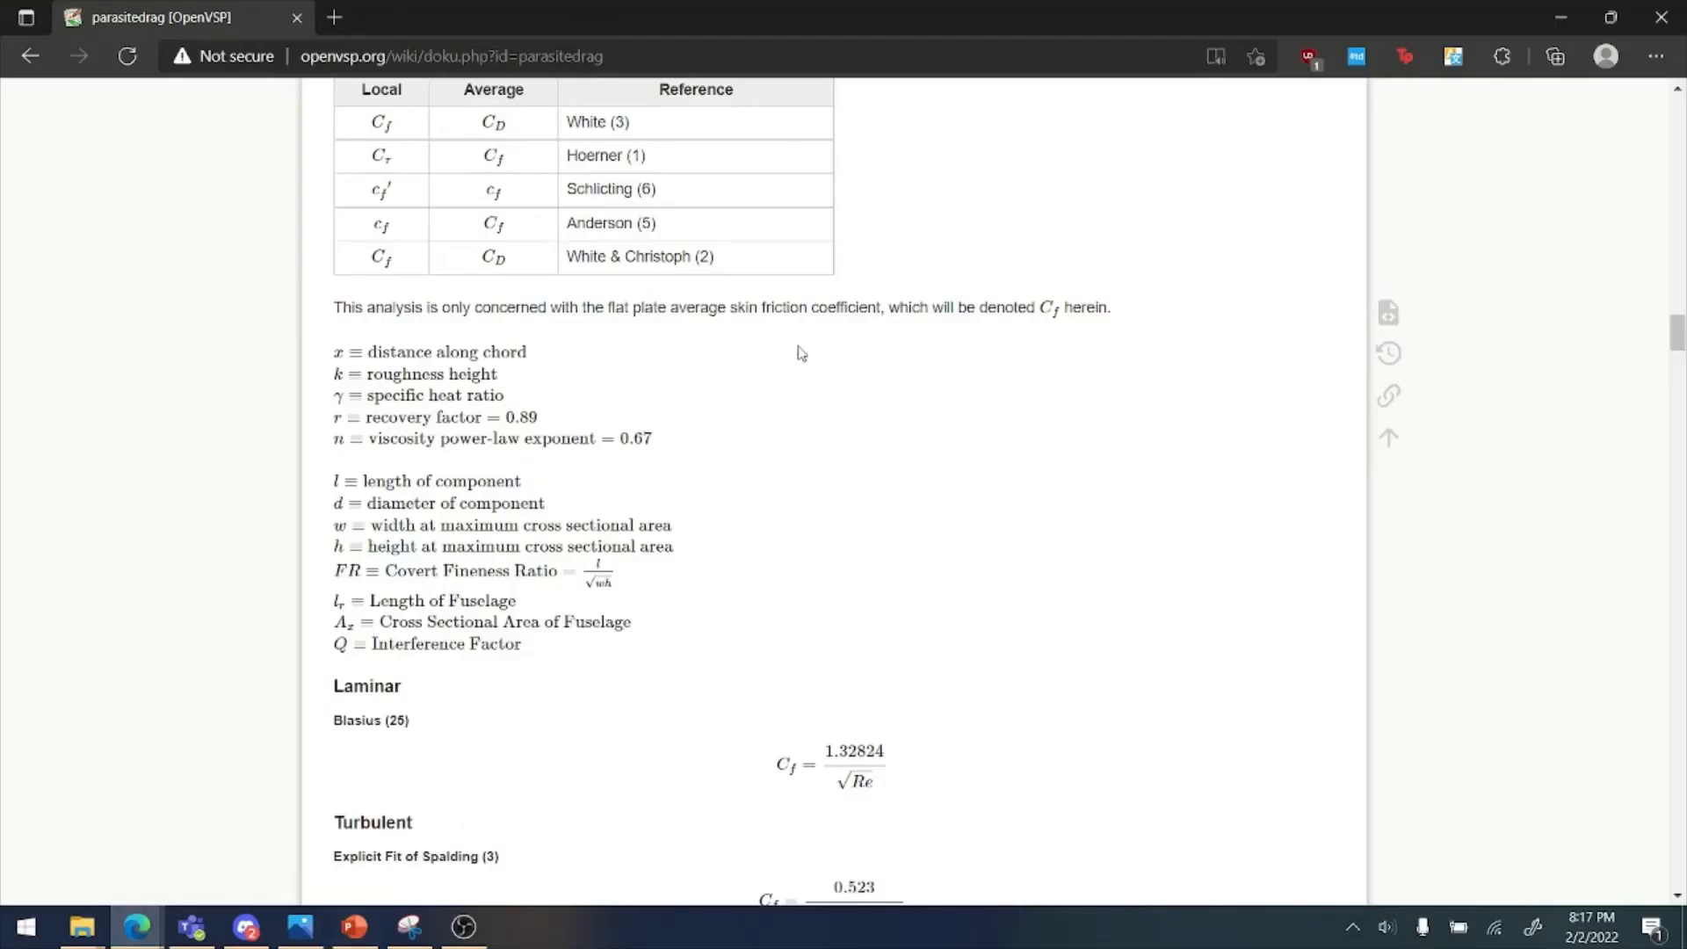
{"action": "left_click", "coordinate": [26, 927]}
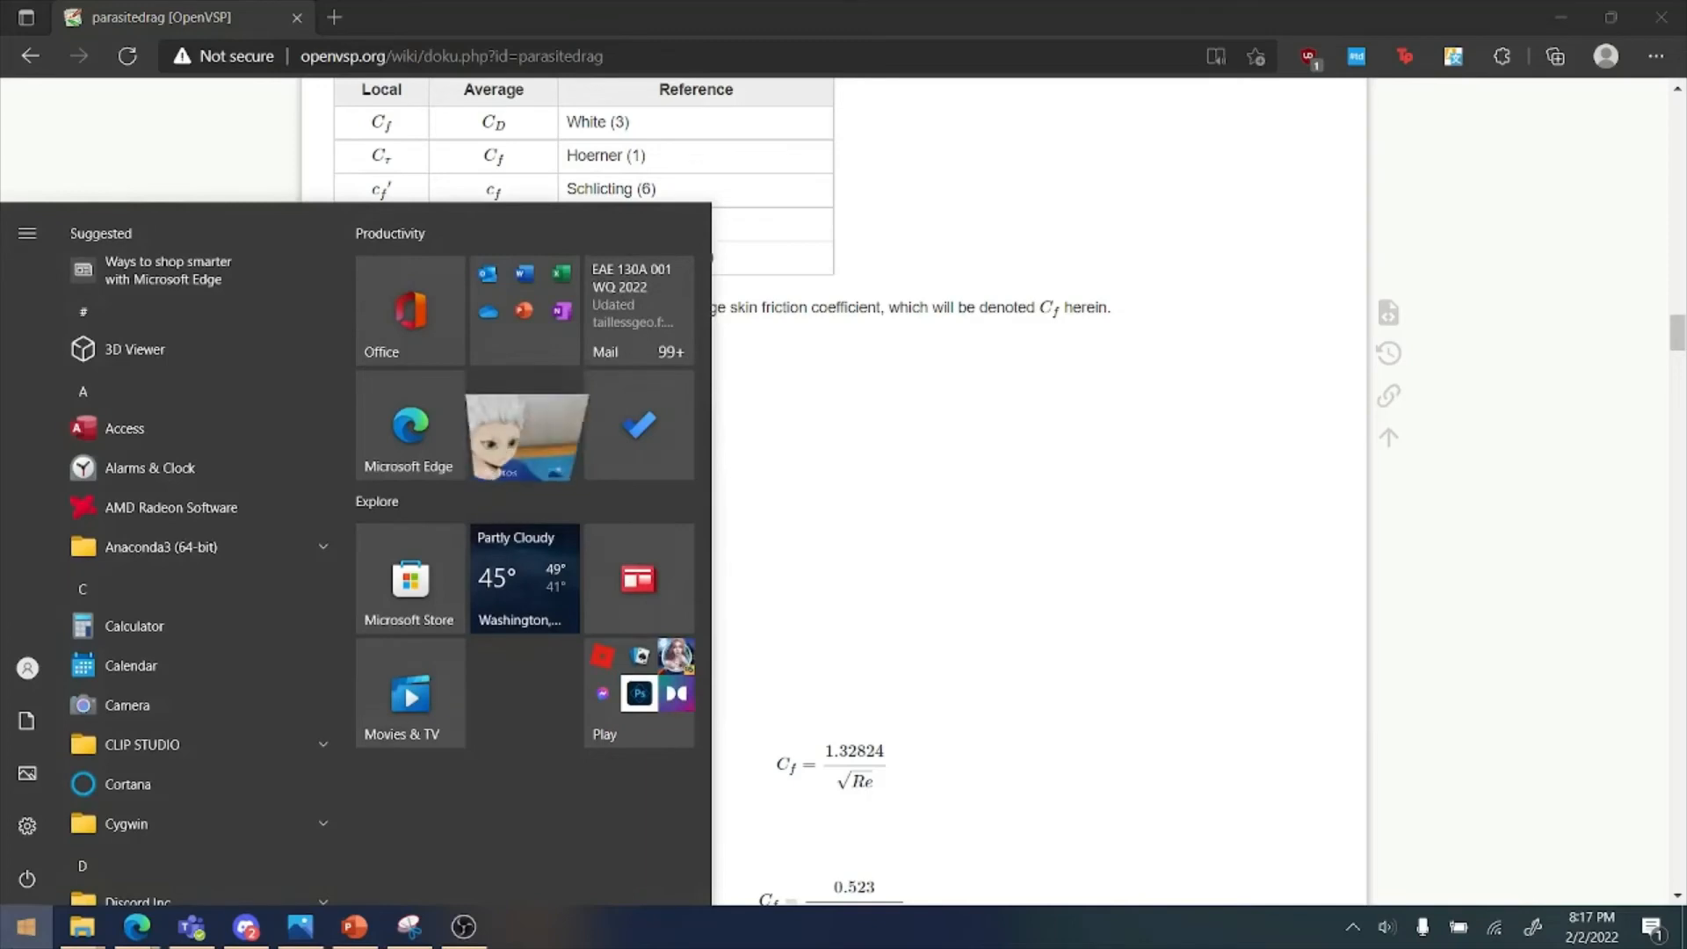
{"action": "type", "text": "openvsp"}
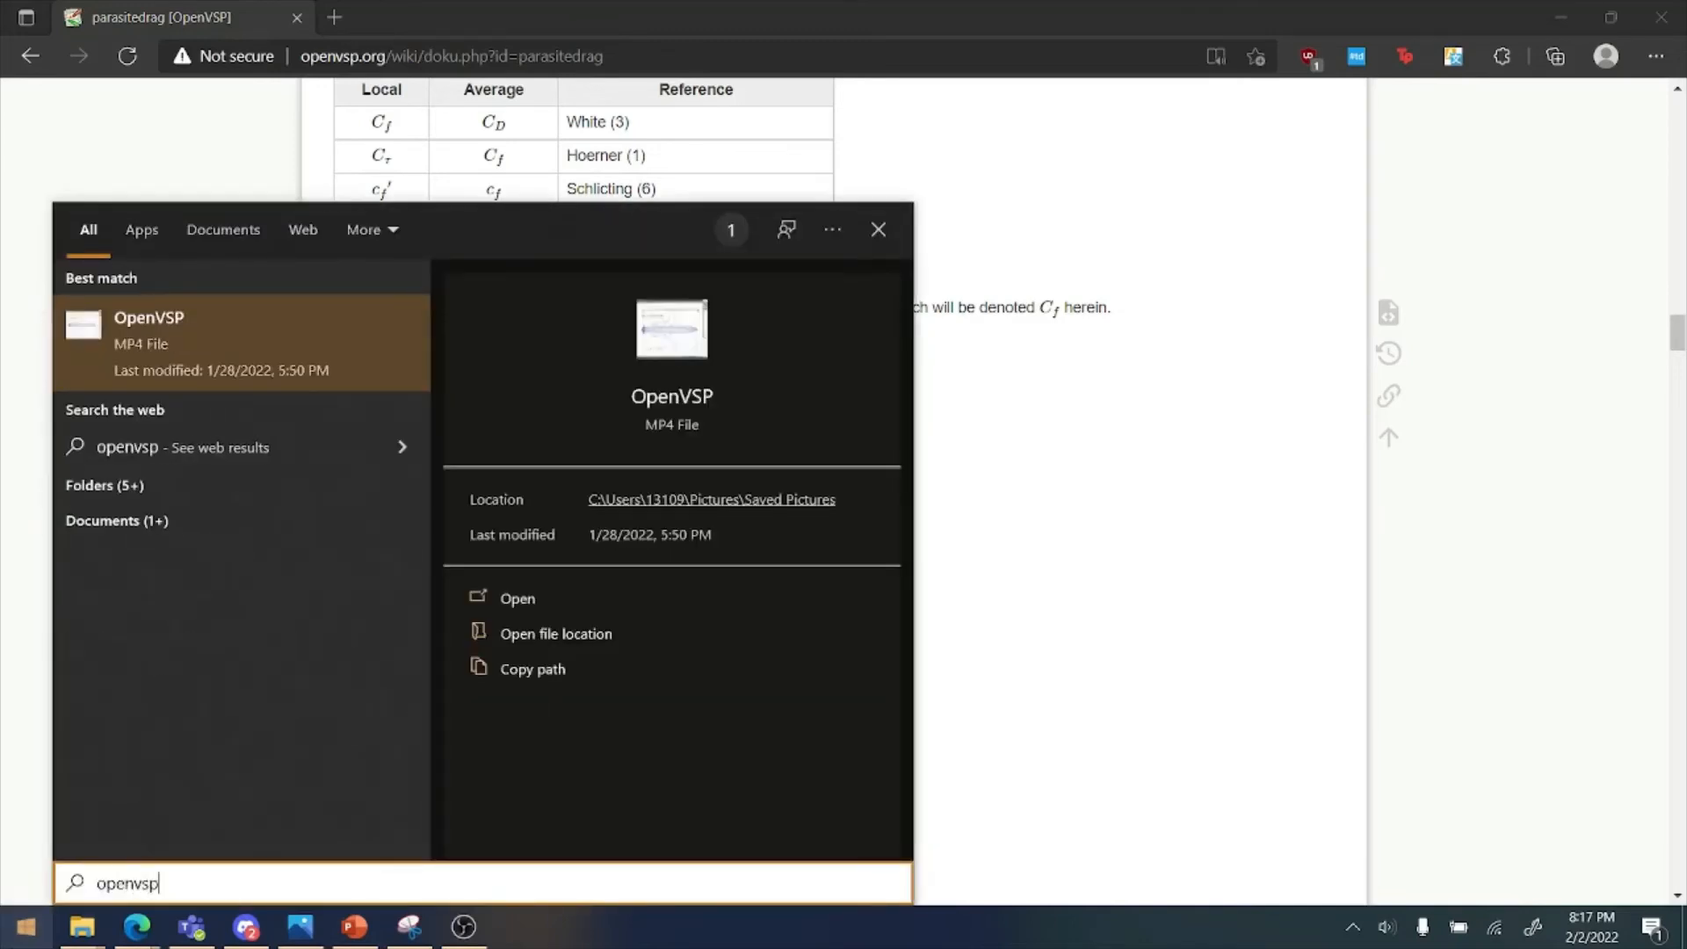
{"action": "key", "text": "BackSpace"}
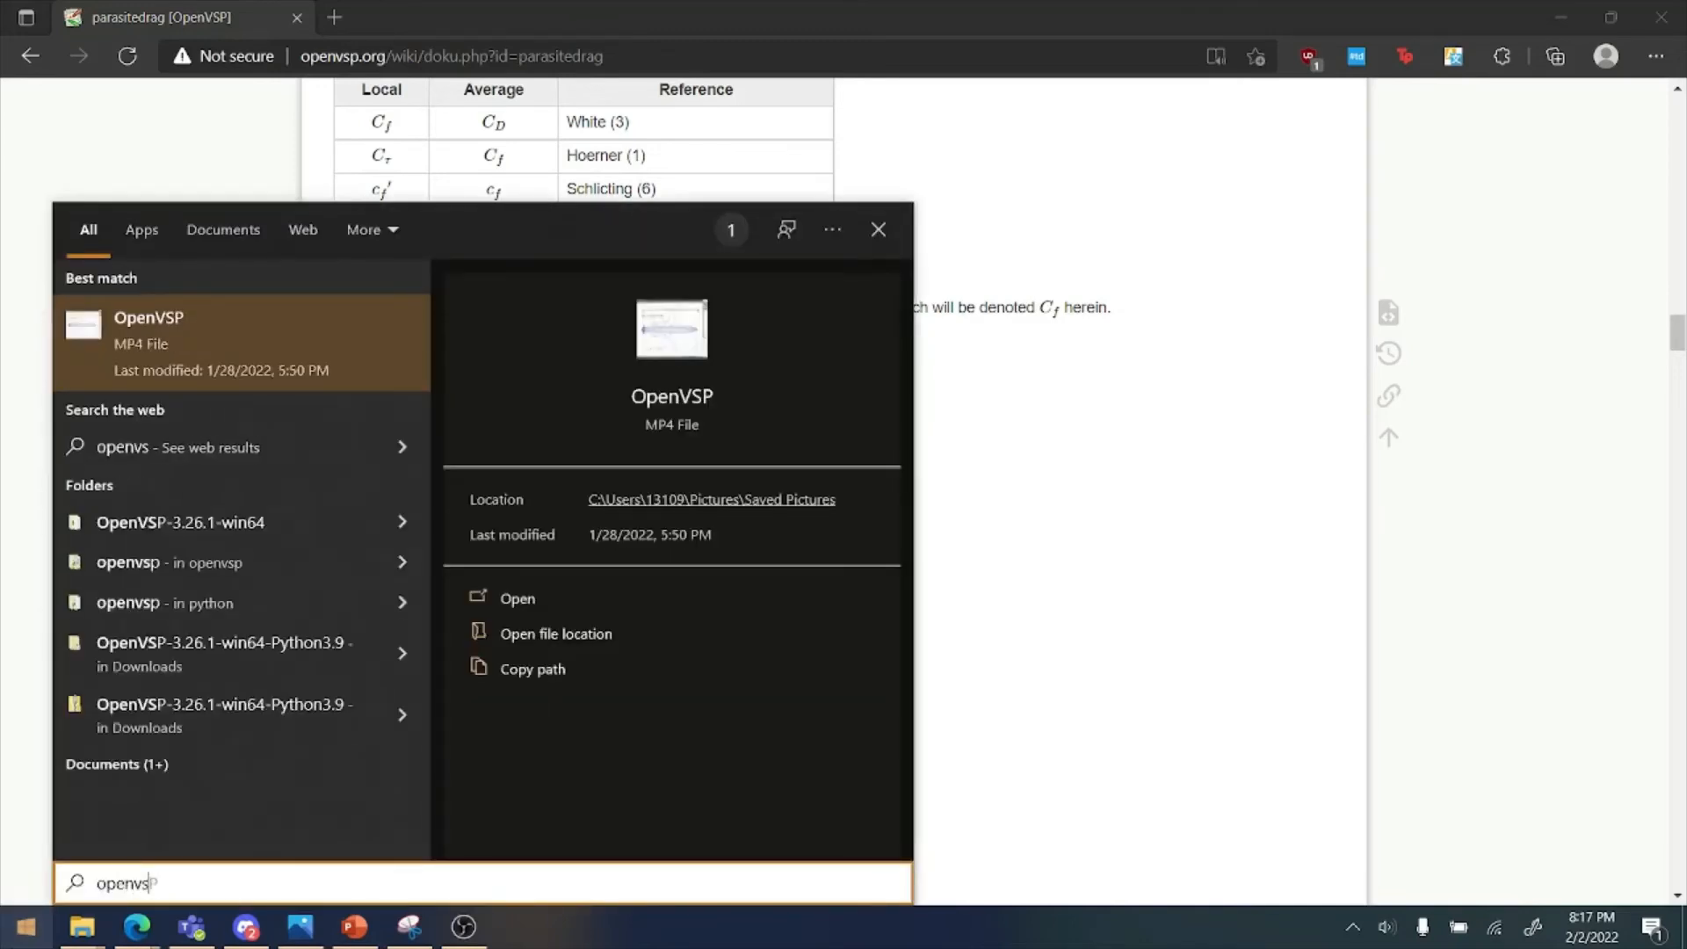
{"action": "left_click", "coordinate": [255, 523]}
{"action": "double_click", "coordinate": [671, 657]}
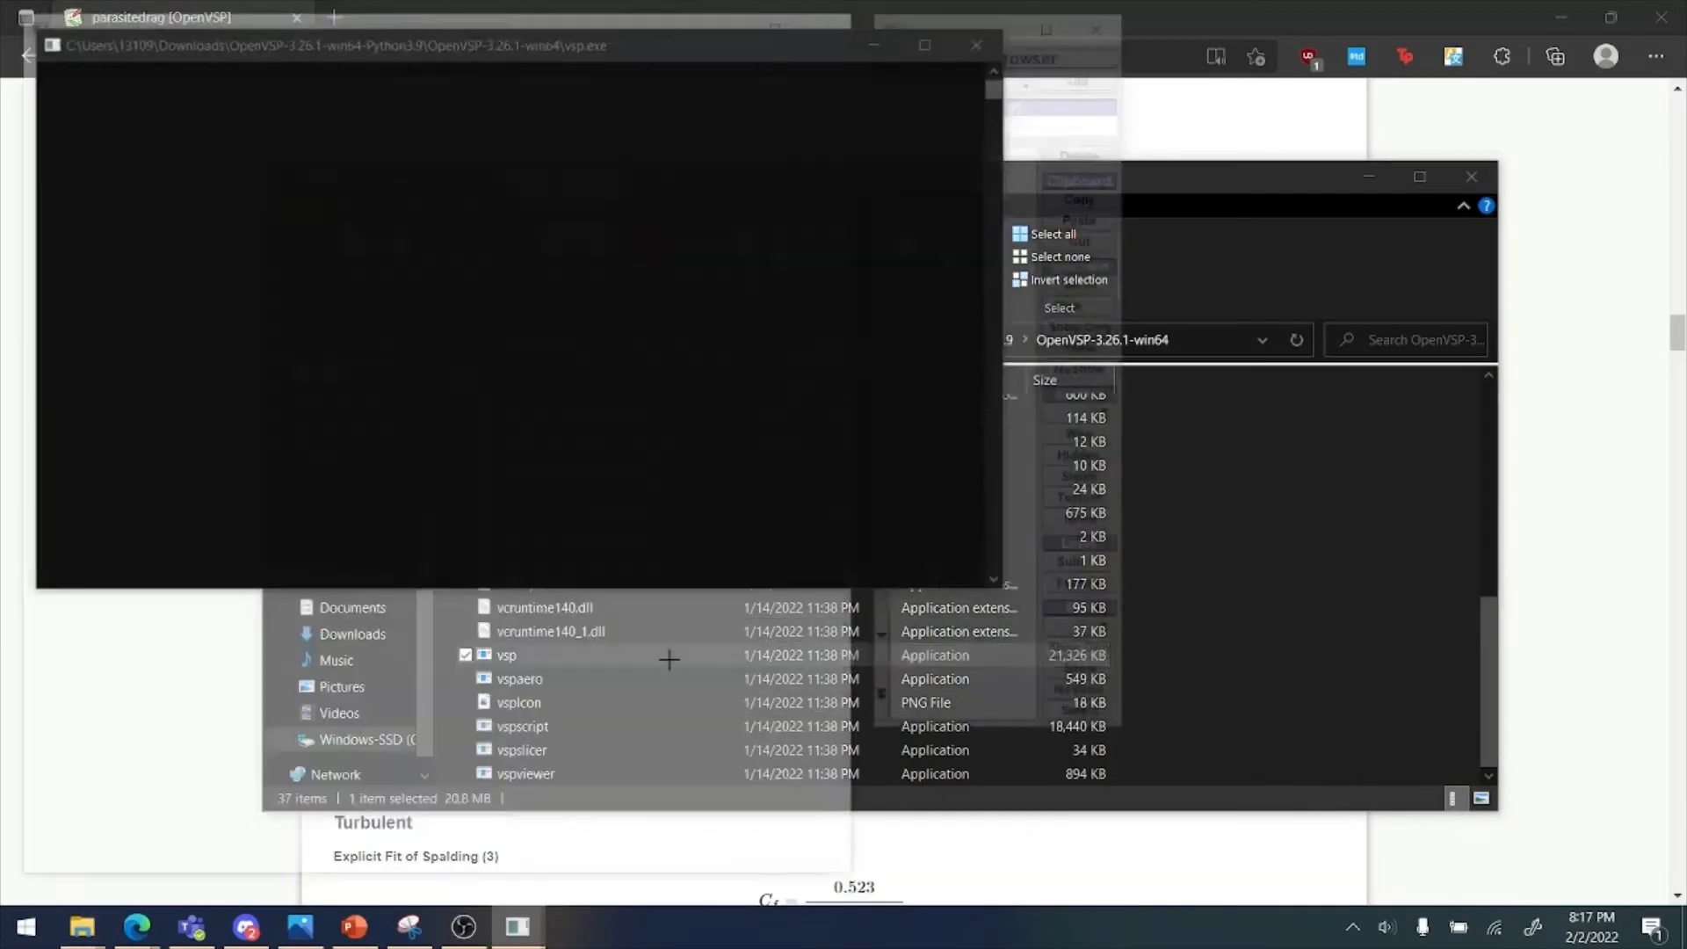
Open the model file Example.vsp3 from the Downloads folder
{"action": "left_click", "coordinate": [32, 48]}
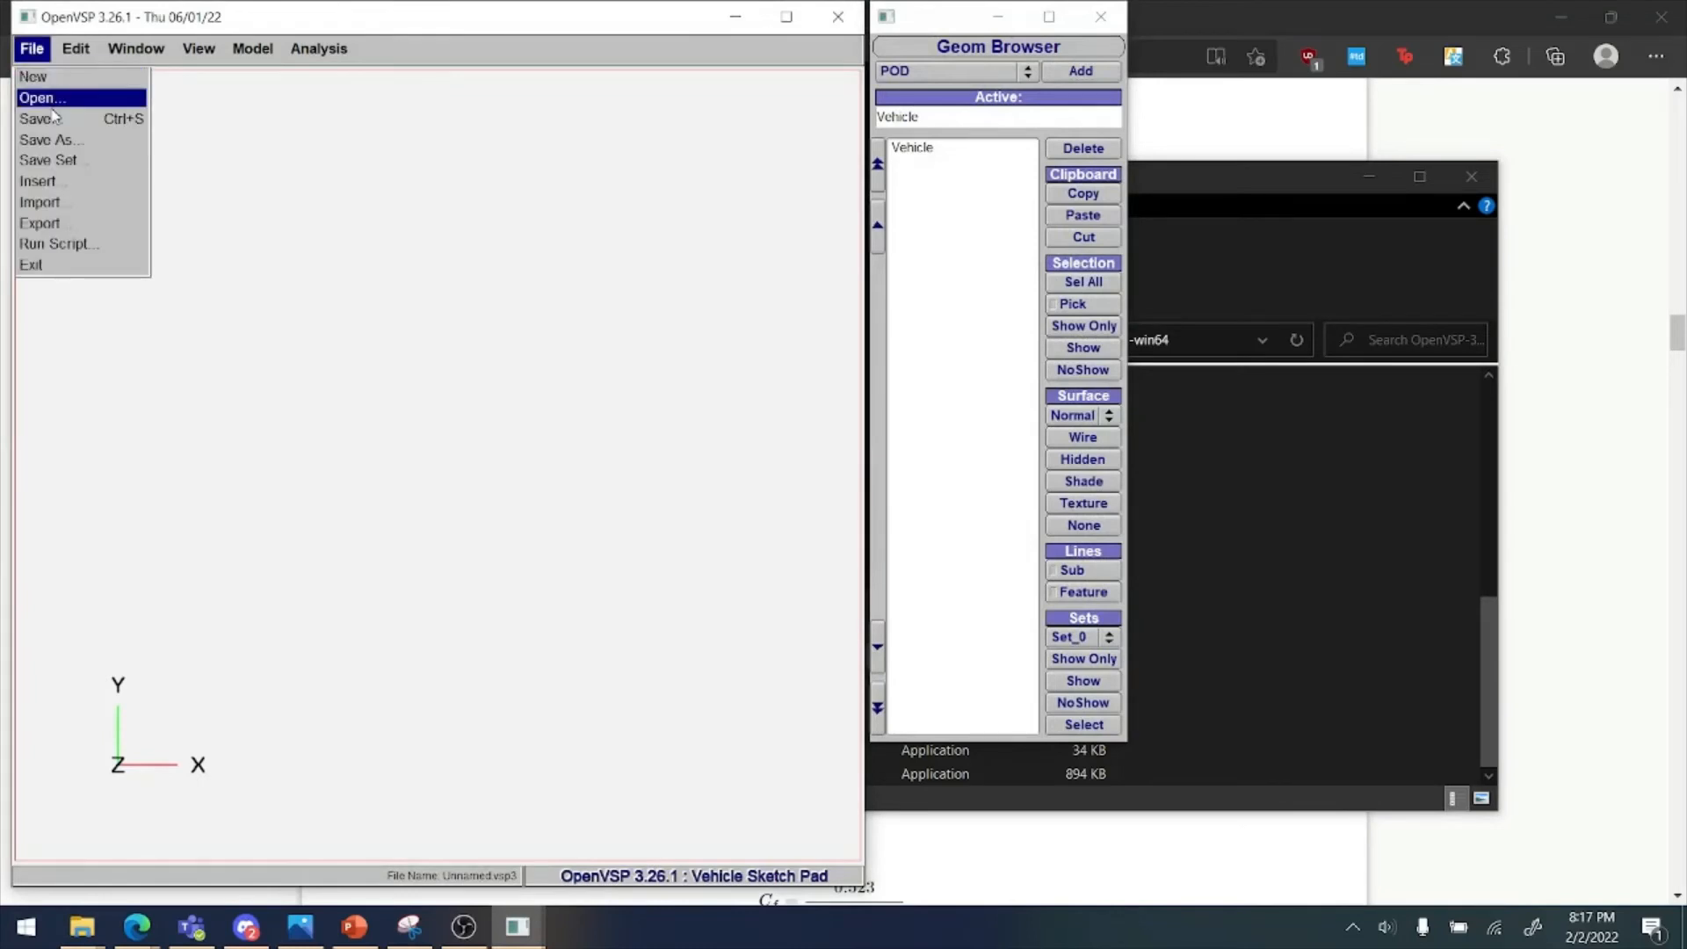
{"action": "left_click", "coordinate": [39, 94]}
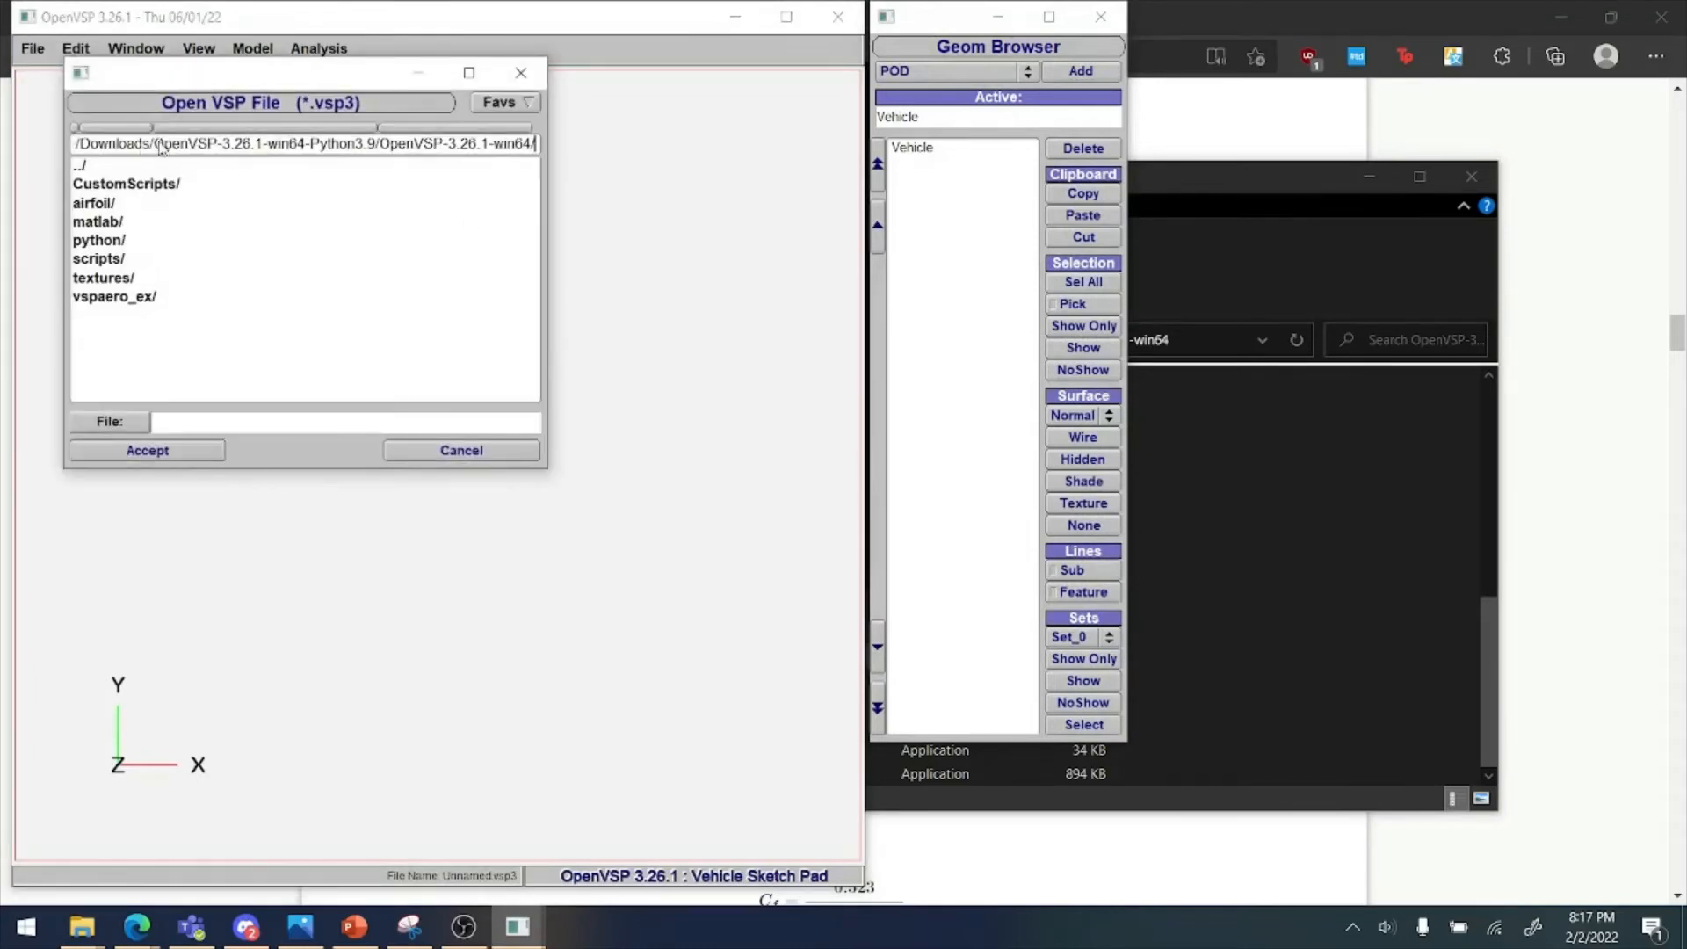
{"action": "left_click_drag", "start_coordinate": [162, 143], "coordinate": [682, 161]}
{"action": "key", "text": "BackSpace"}
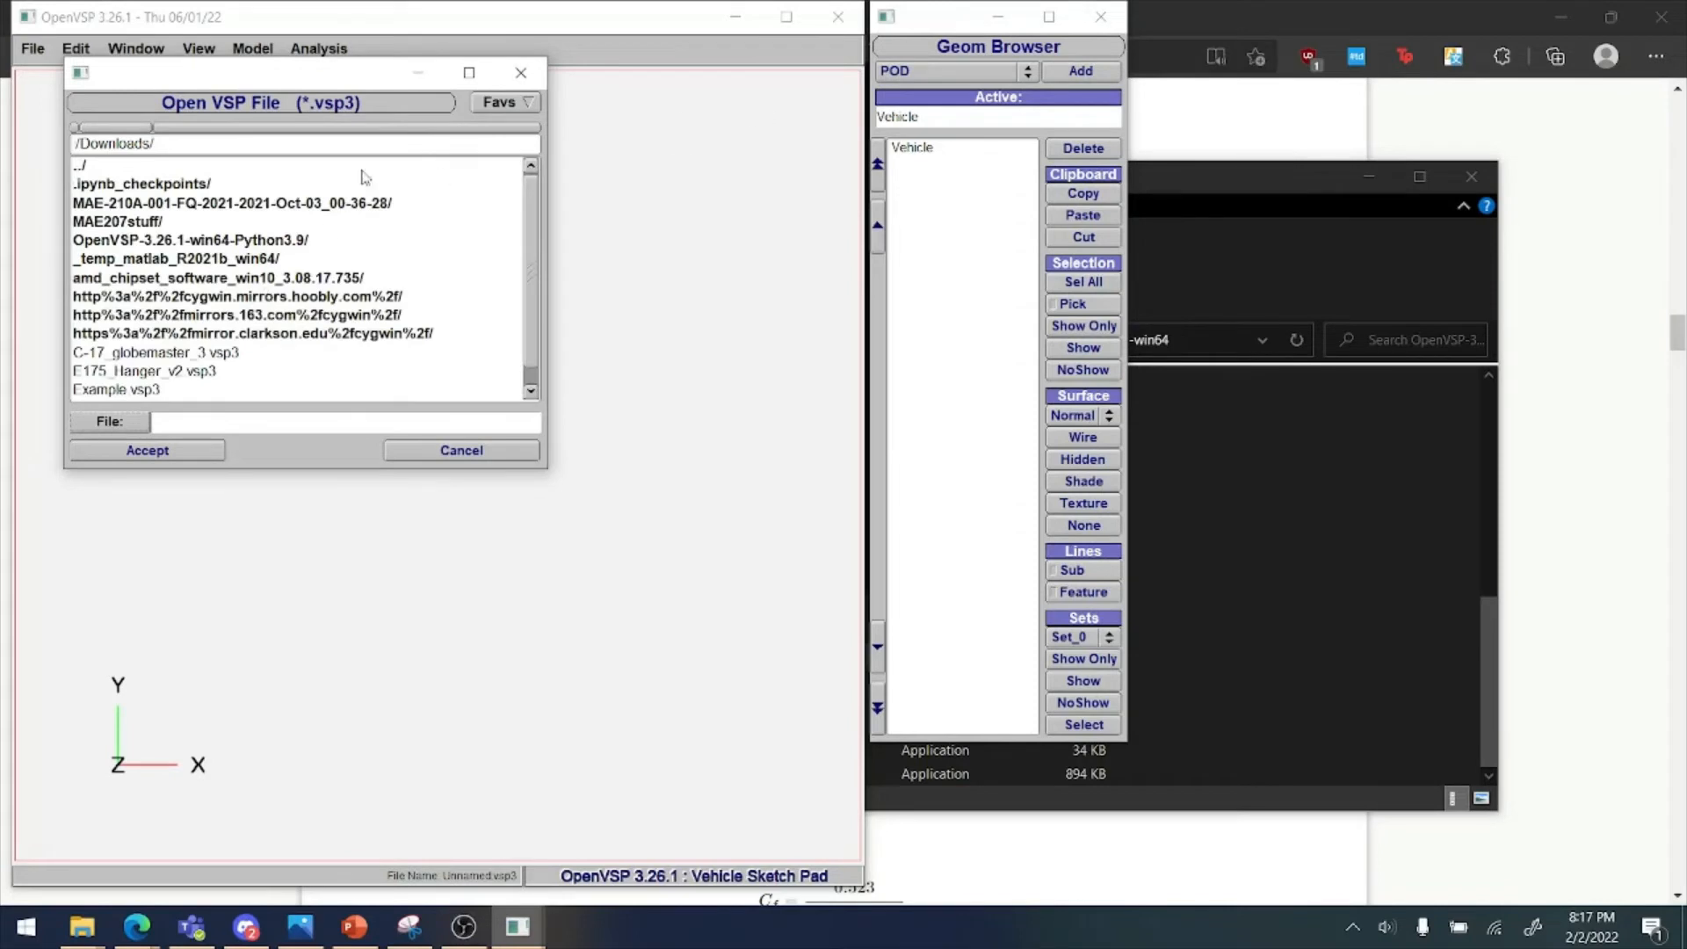
{"action": "scroll", "coordinate": [224, 363], "scroll_direction": "down", "scroll_amount": 1}
{"action": "left_click", "coordinate": [118, 372]}
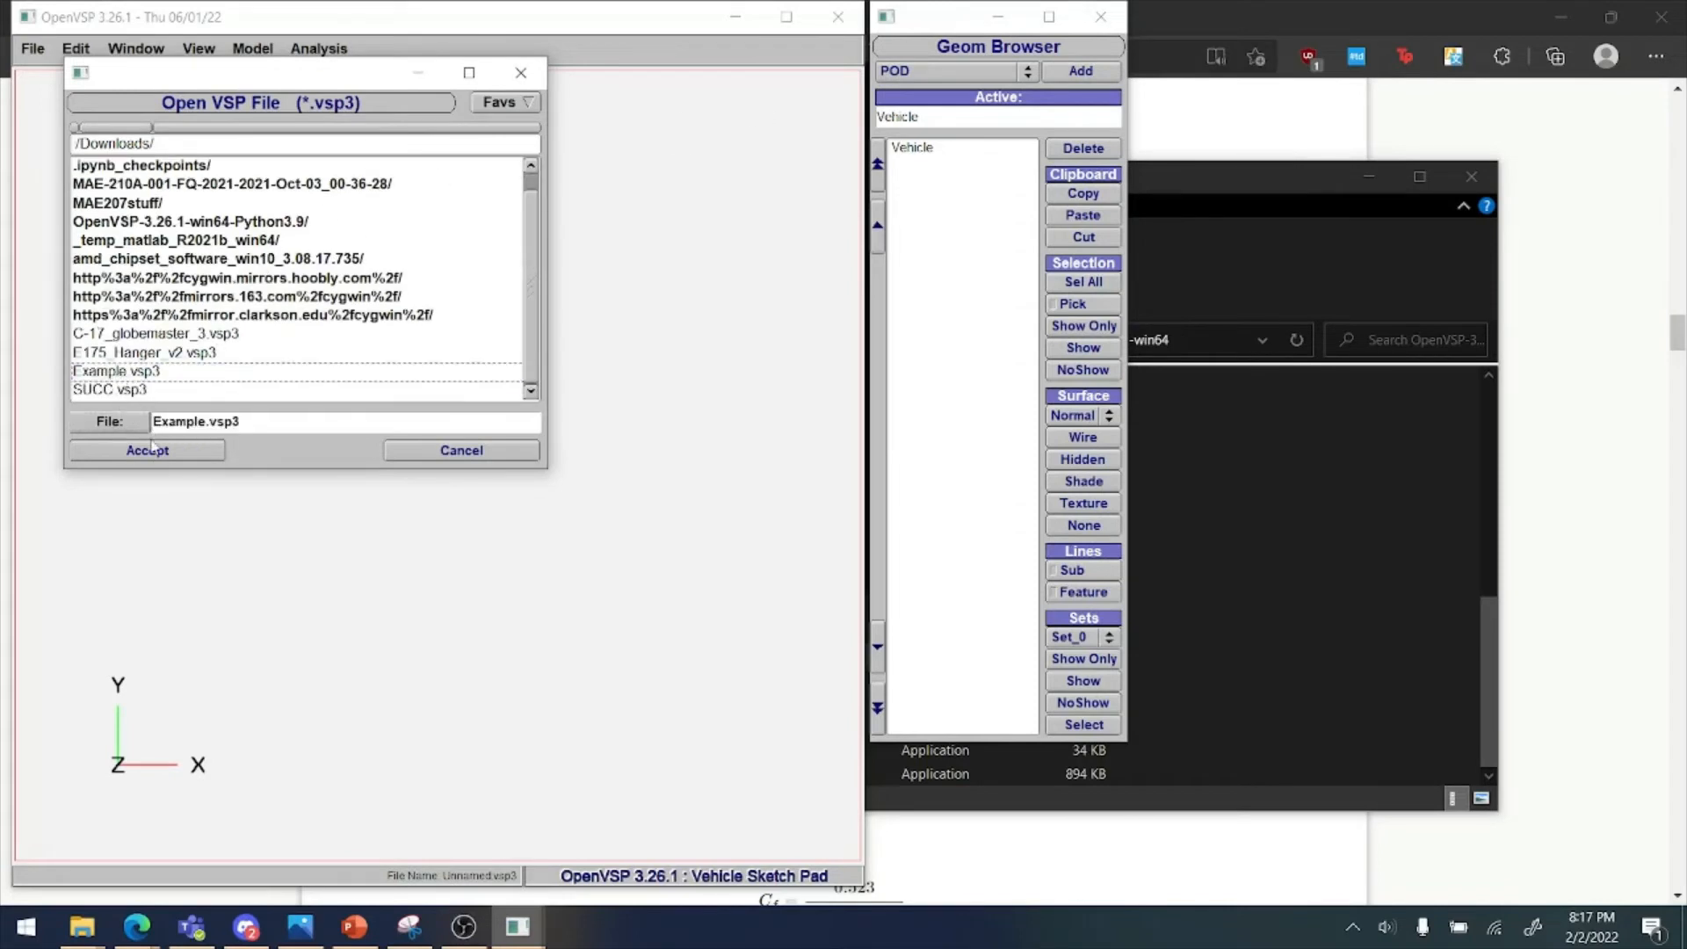
{"action": "left_click", "coordinate": [152, 450]}
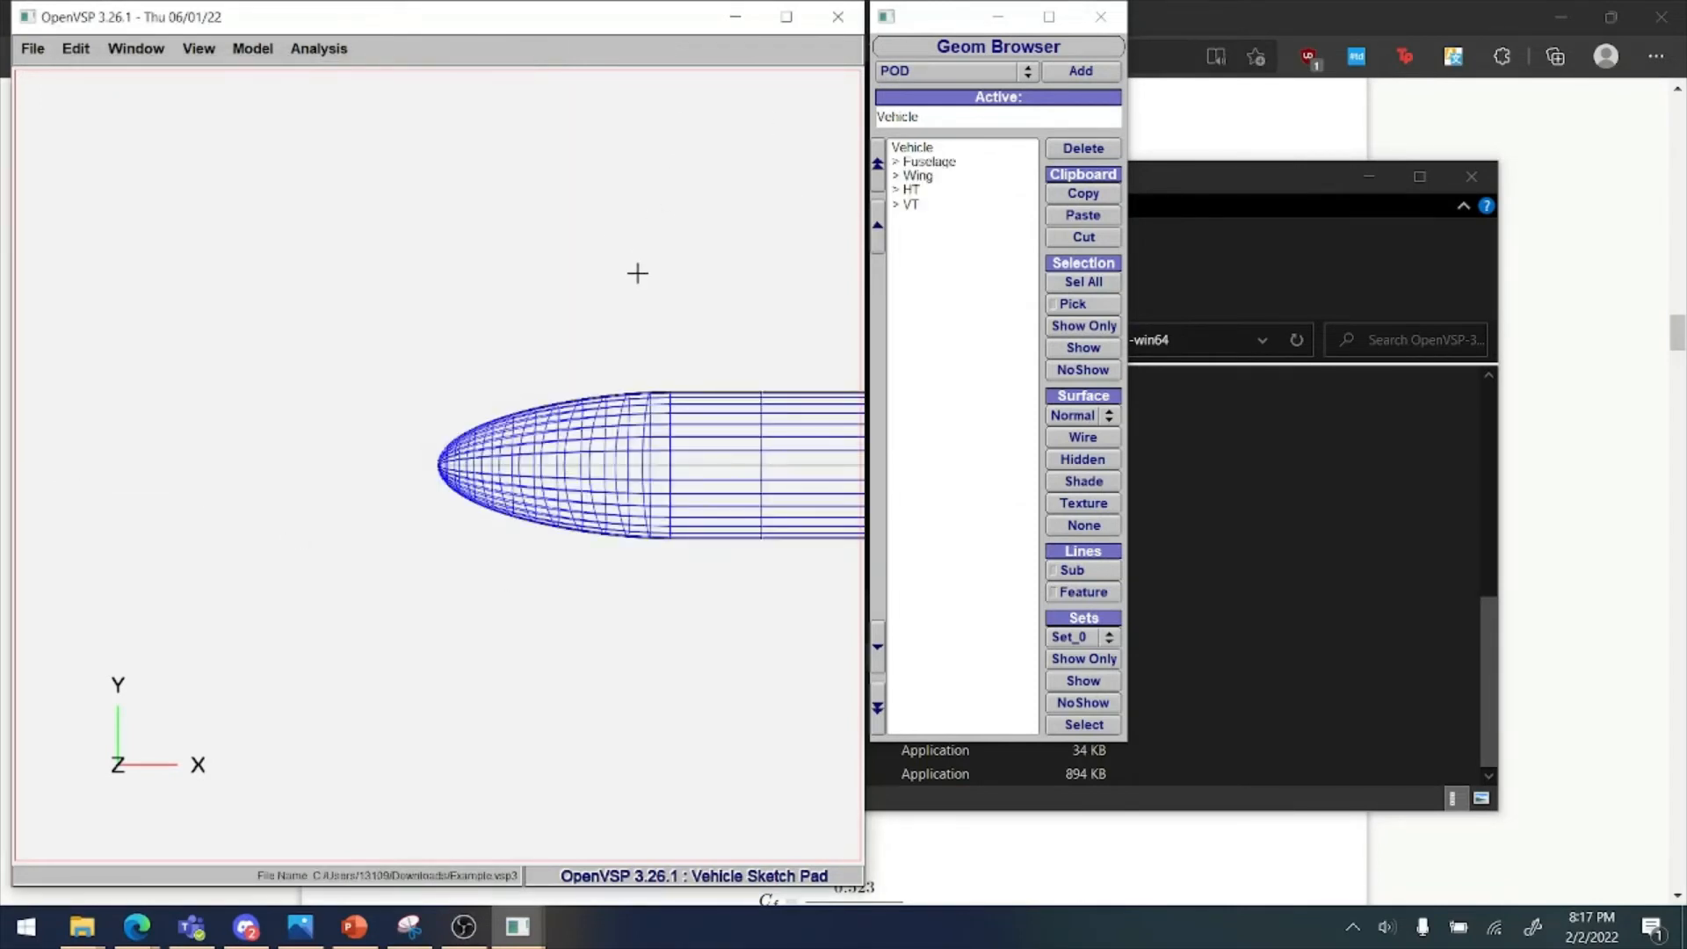
Examine the whole wireframe aircraft in a three-quarter view
{"action": "scroll", "coordinate": [652, 313], "scroll_direction": "up", "scroll_amount": 5}
{"action": "scroll", "coordinate": [629, 237], "scroll_direction": "down", "scroll_amount": 5}
{"action": "left_click_drag", "start_coordinate": [629, 237], "coordinate": [746, 228]}
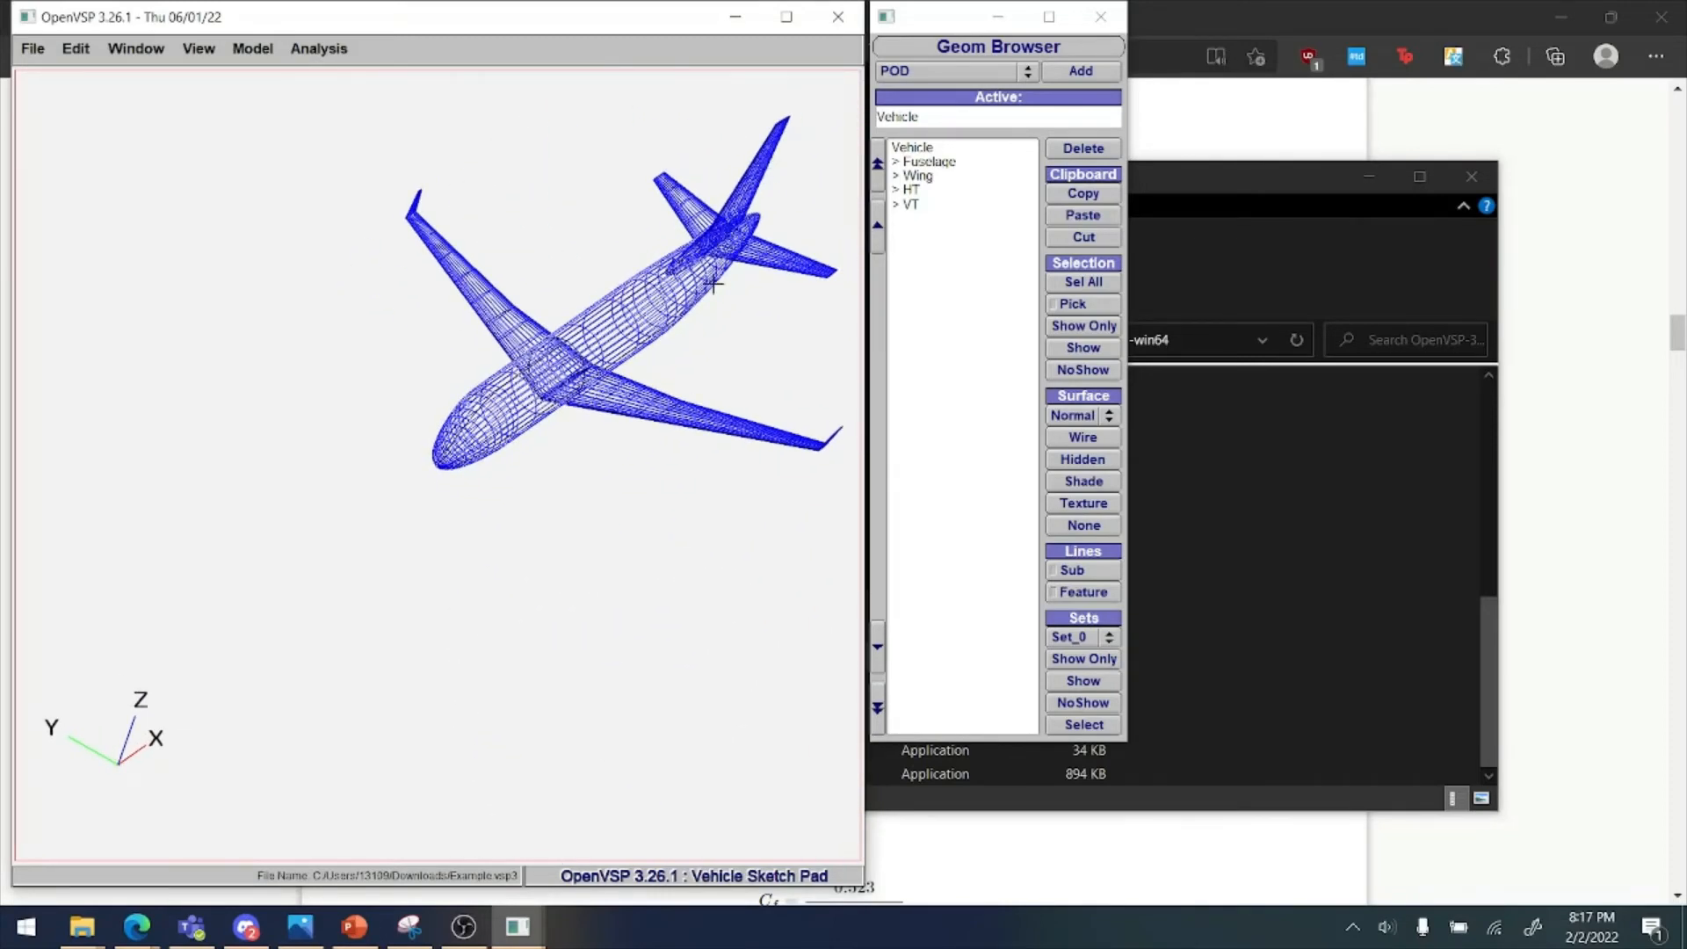
{"action": "scroll", "coordinate": [710, 280], "scroll_direction": "up", "scroll_amount": 3}
{"action": "scroll", "coordinate": [710, 279], "scroll_direction": "down", "scroll_amount": 3}
{"action": "scroll", "coordinate": [713, 277], "scroll_direction": "up", "scroll_amount": 3}
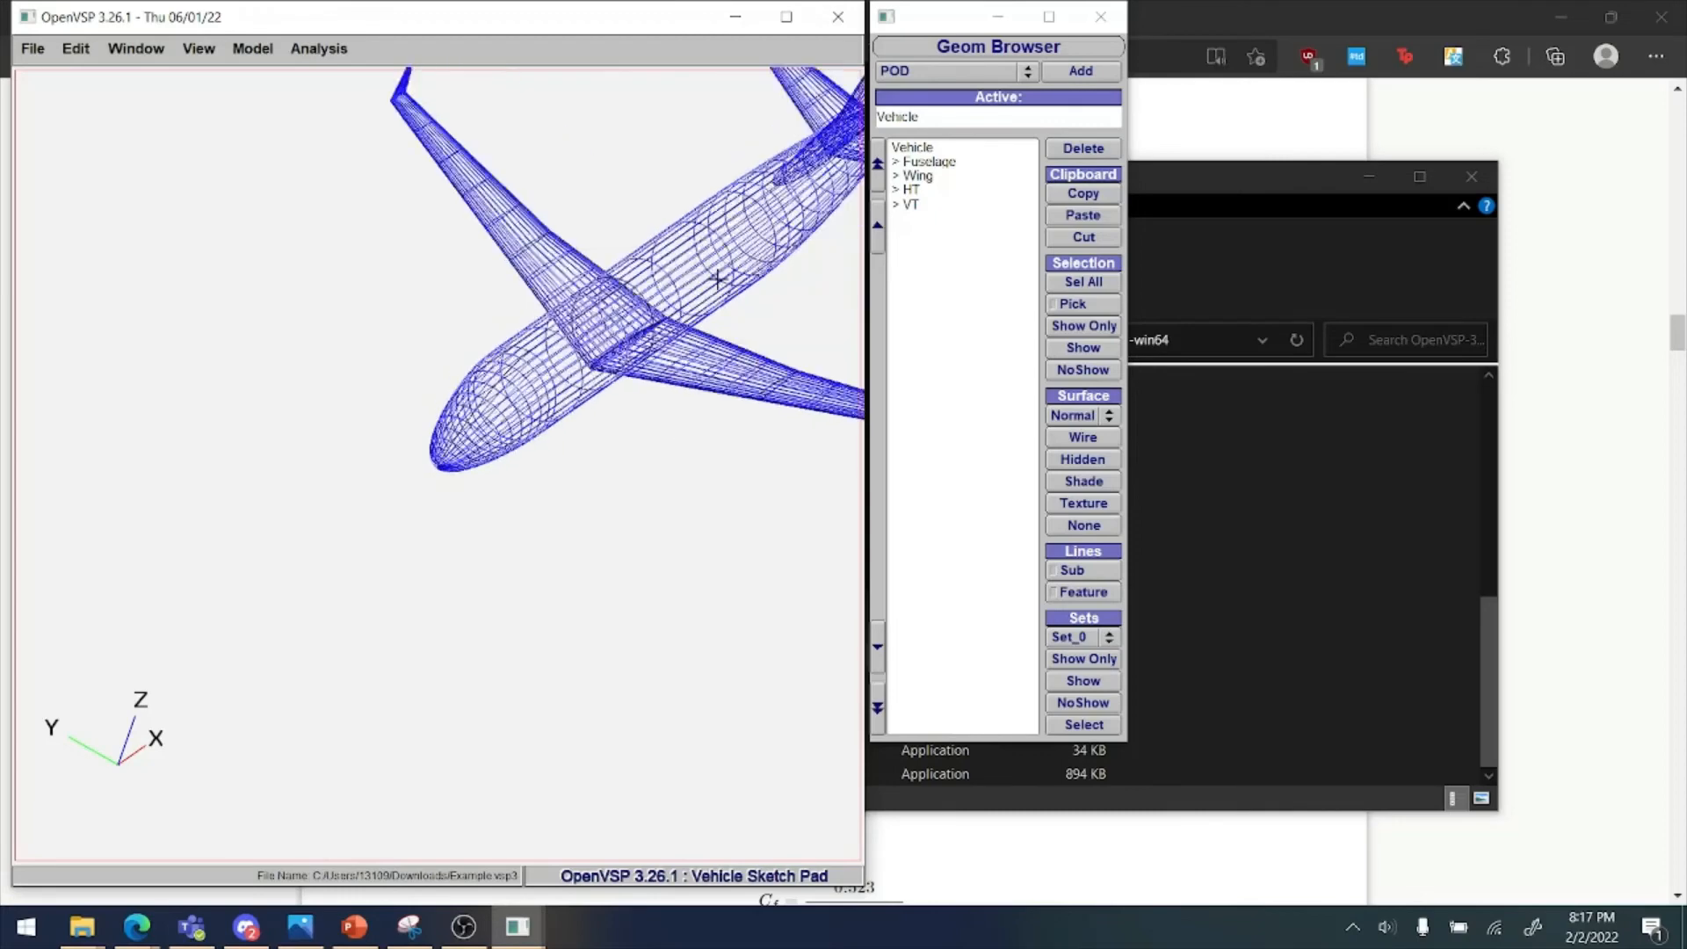
{"action": "scroll", "coordinate": [715, 275], "scroll_direction": "down", "scroll_amount": 2}
{"action": "scroll", "coordinate": [715, 279], "scroll_direction": "up", "scroll_amount": 3}
{"action": "scroll", "coordinate": [721, 273], "scroll_direction": "down", "scroll_amount": 3}
{"action": "scroll", "coordinate": [727, 264], "scroll_direction": "down", "scroll_amount": 3}
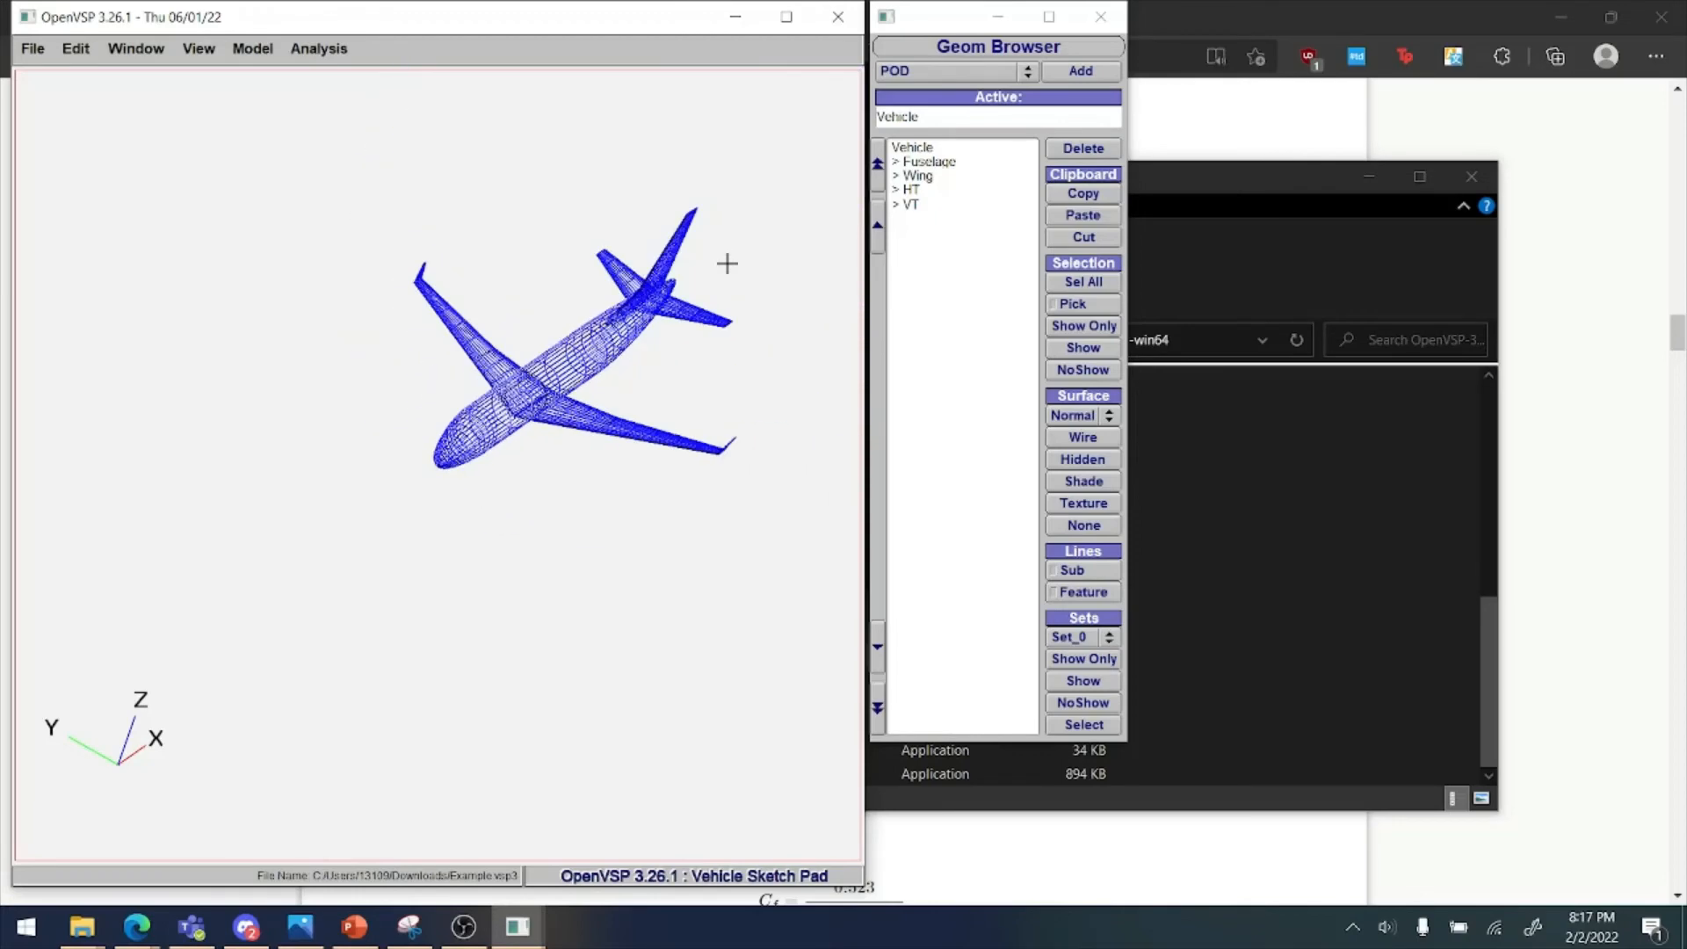
{"action": "right_click_drag", "start_coordinate": [720, 193], "coordinate": [606, 226]}
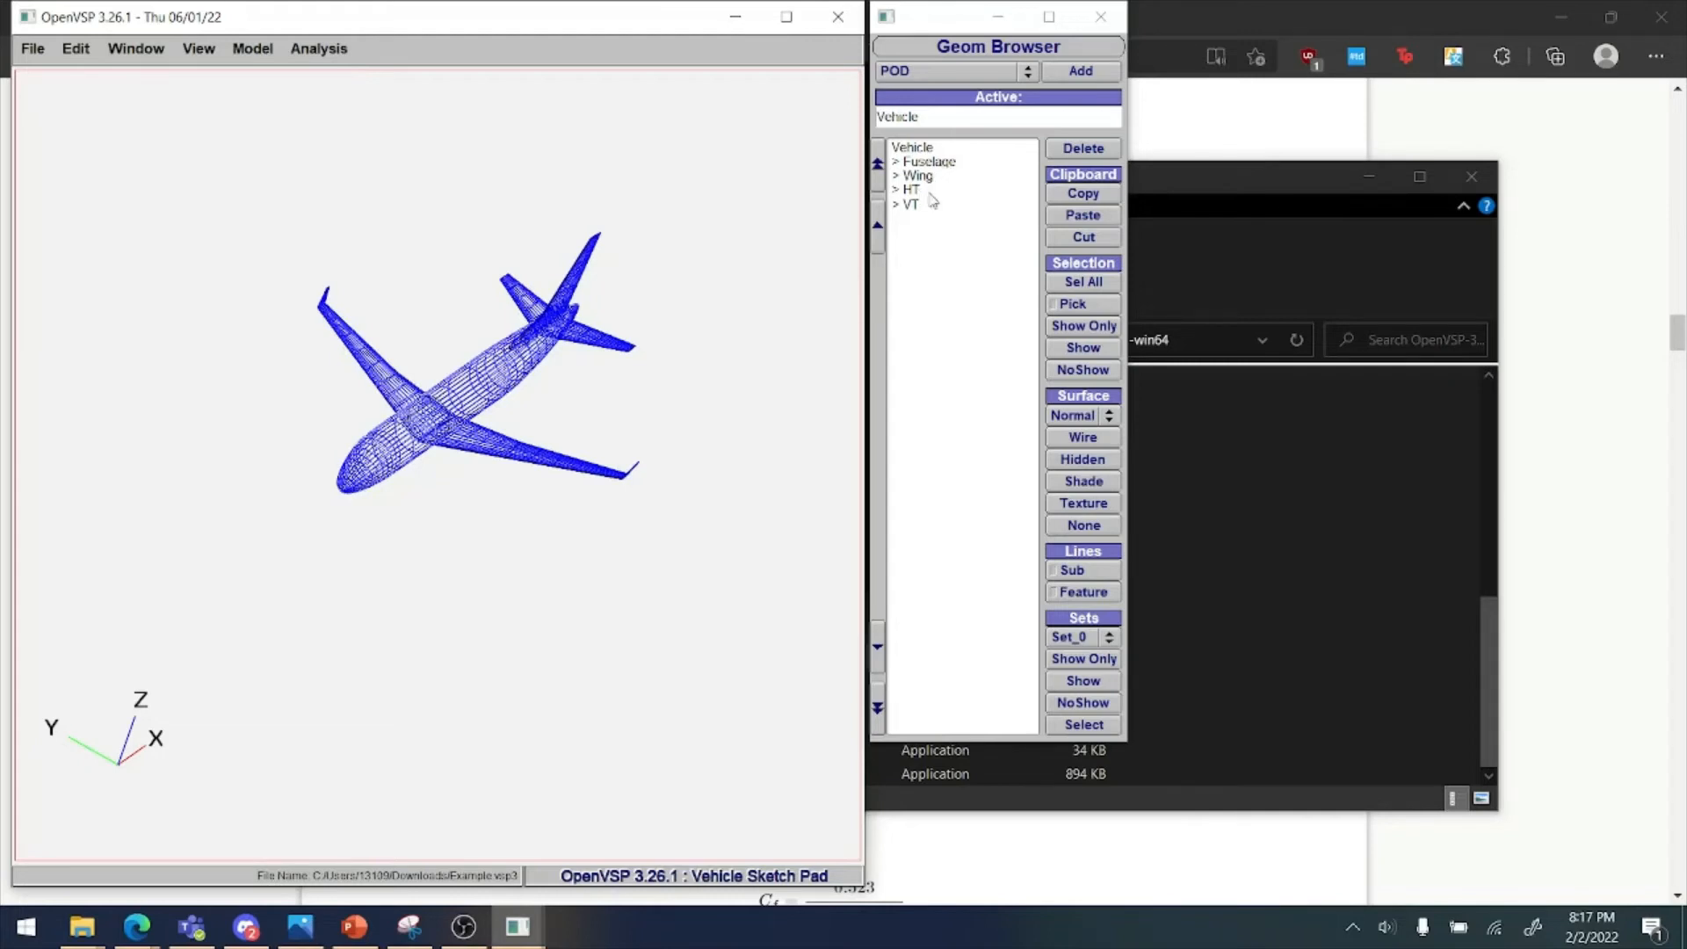
Open the Parasite Drag analysis and move its window clear for working
{"action": "left_click", "coordinate": [341, 53]}
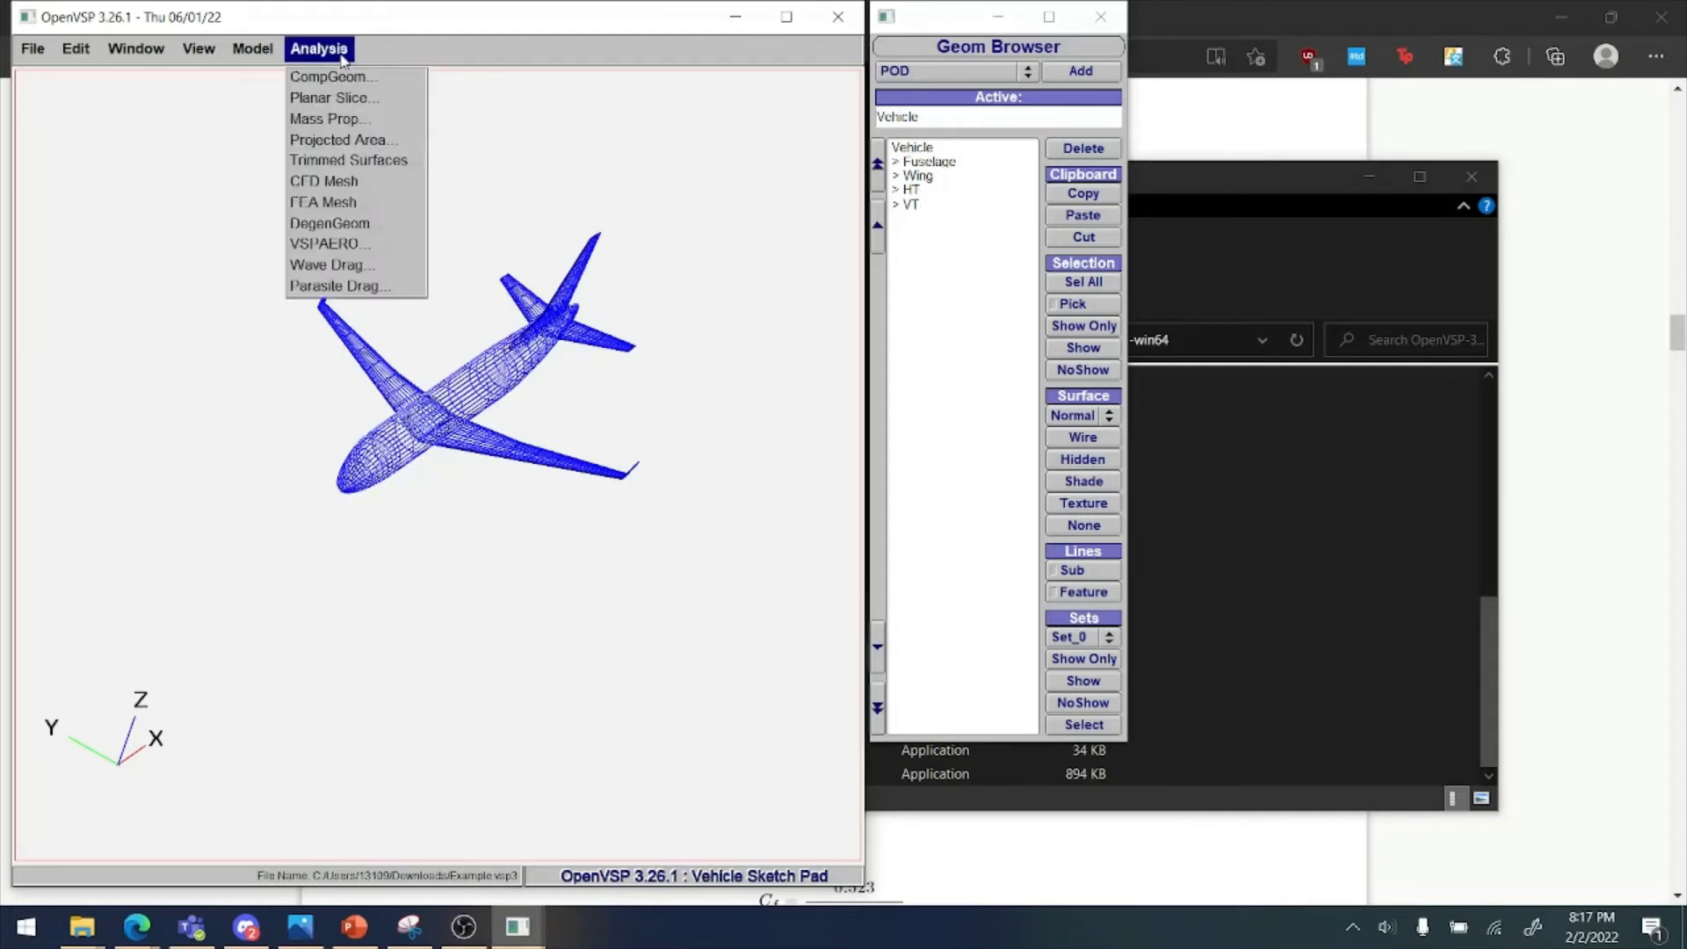
{"action": "left_click", "coordinate": [352, 286]}
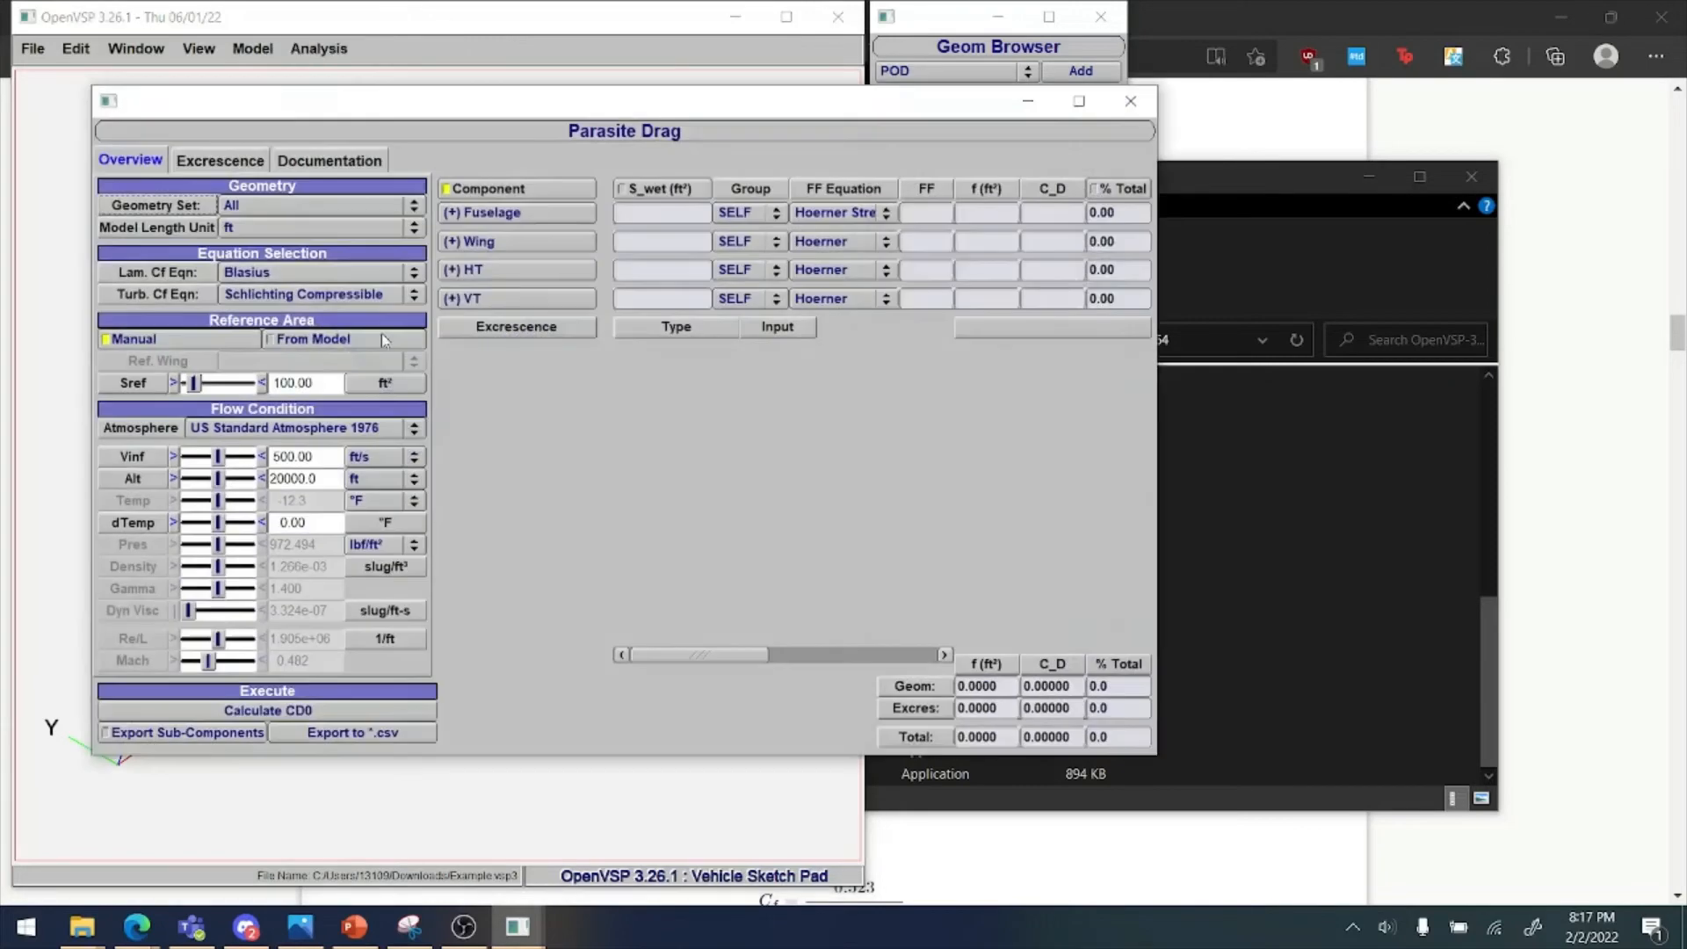
{"action": "left_click_drag", "start_coordinate": [392, 102], "coordinate": [341, 68]}
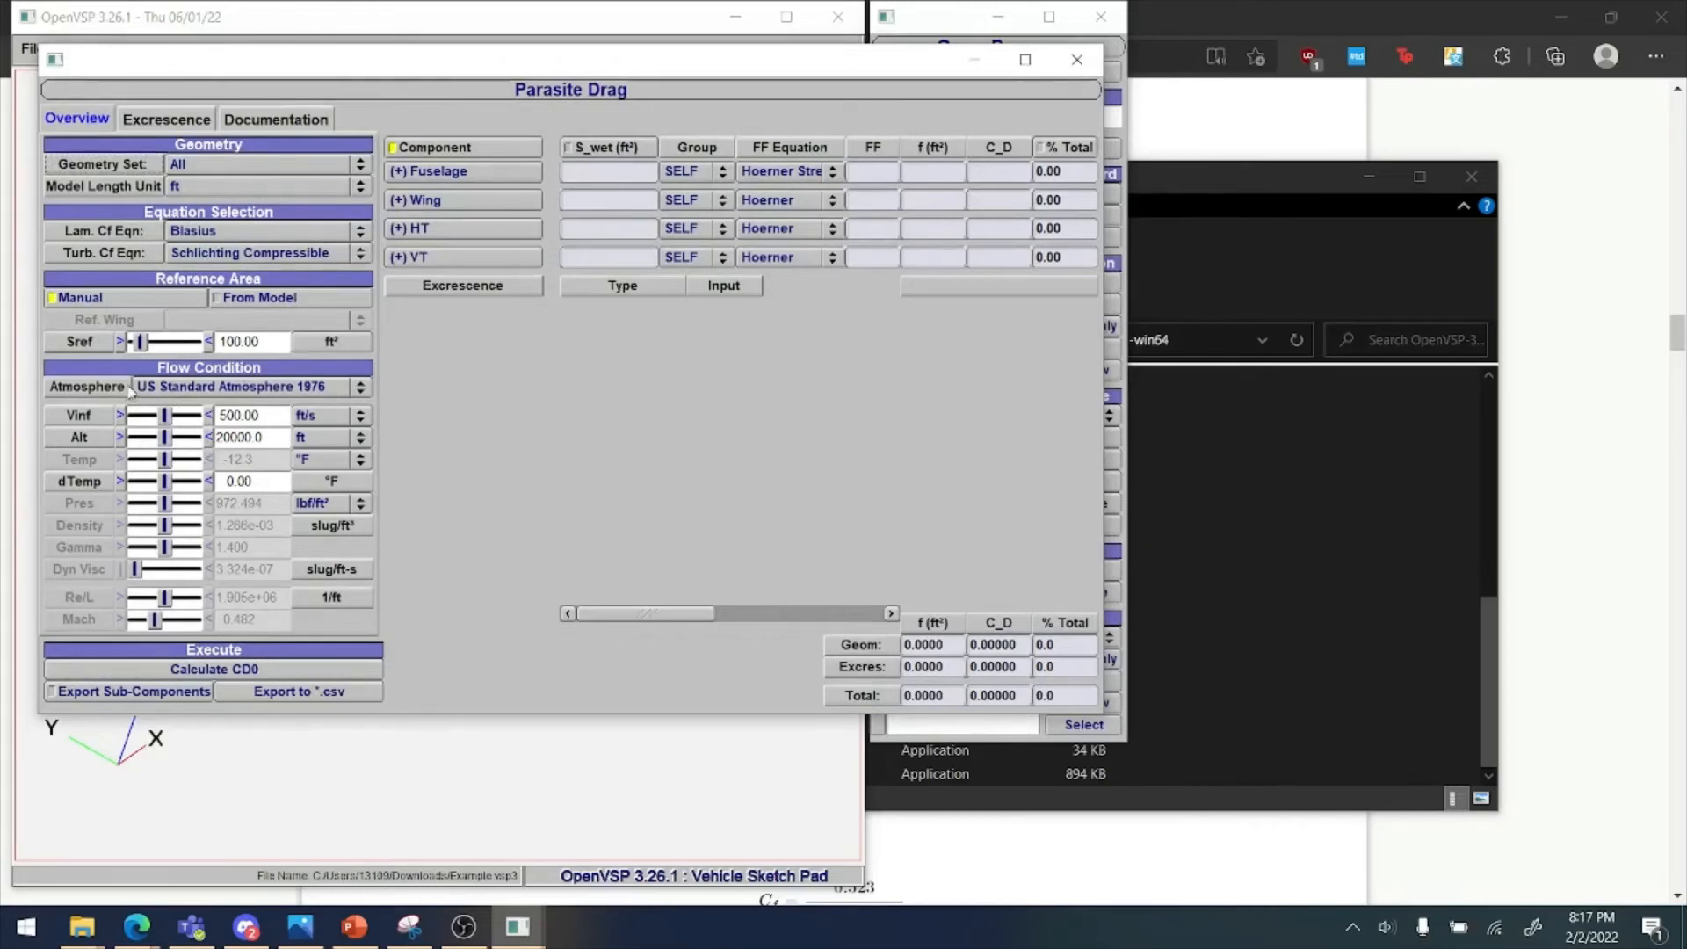
Check the available laminar and turbulent skin friction equations, keeping Blasius and Schlichting Compressible
{"action": "left_click", "coordinate": [258, 232]}
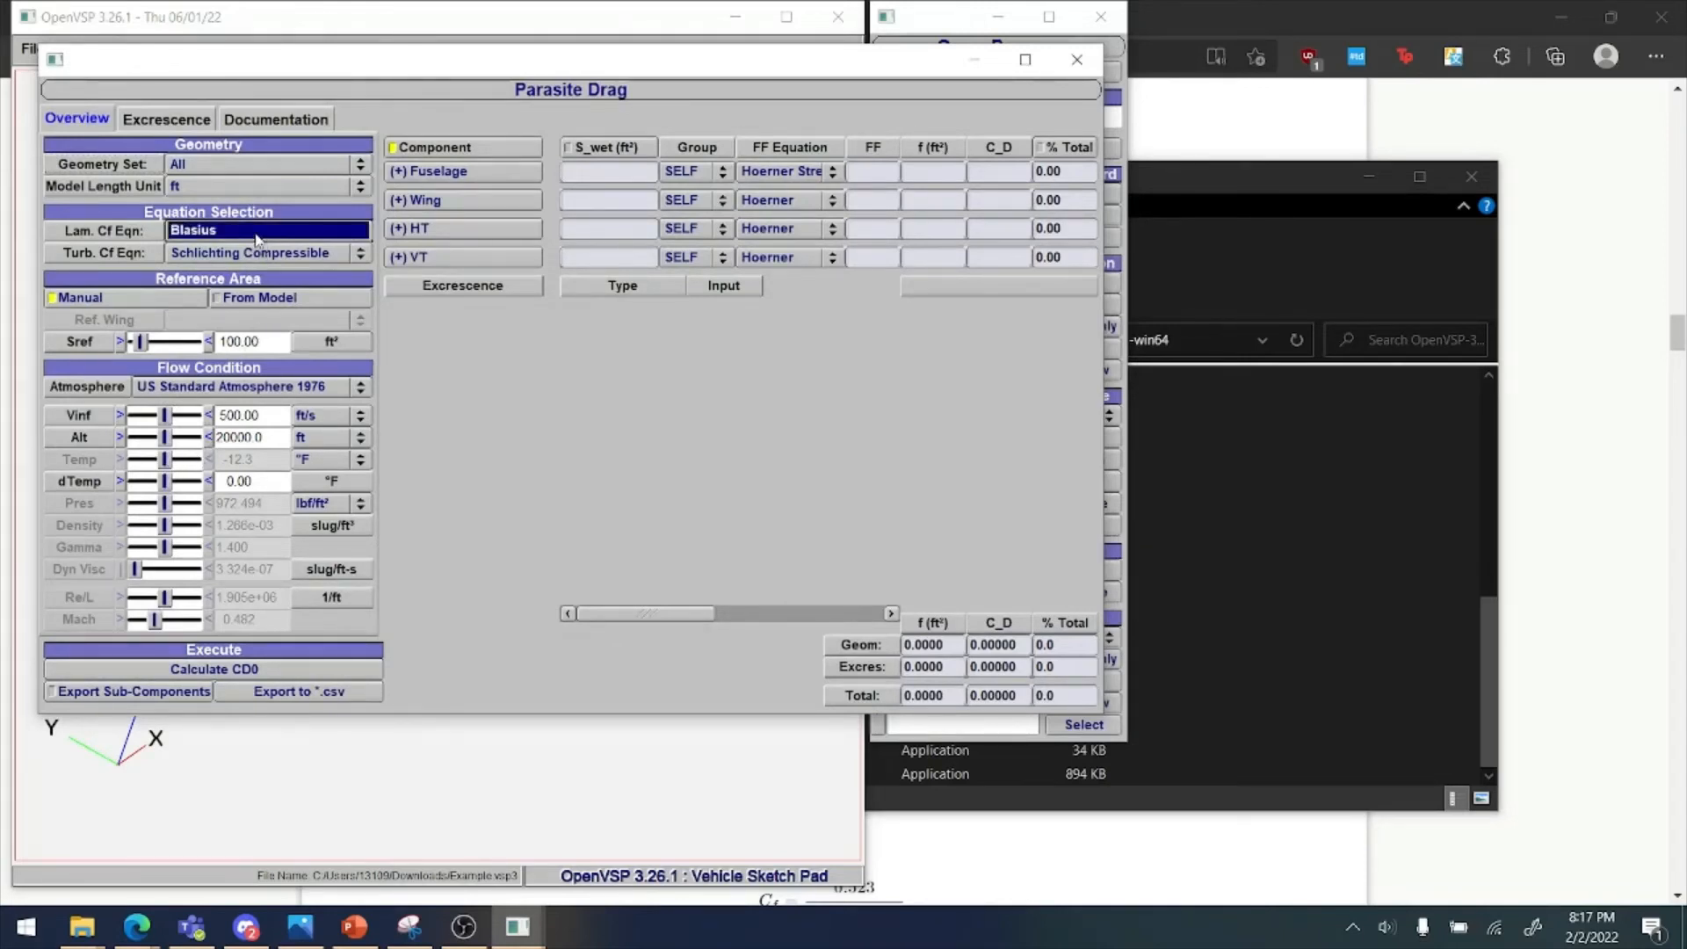
{"action": "left_click", "coordinate": [275, 253]}
{"action": "left_click", "coordinate": [113, 235]}
{"action": "left_click", "coordinate": [176, 232]}
{"action": "left_click", "coordinate": [349, 273]}
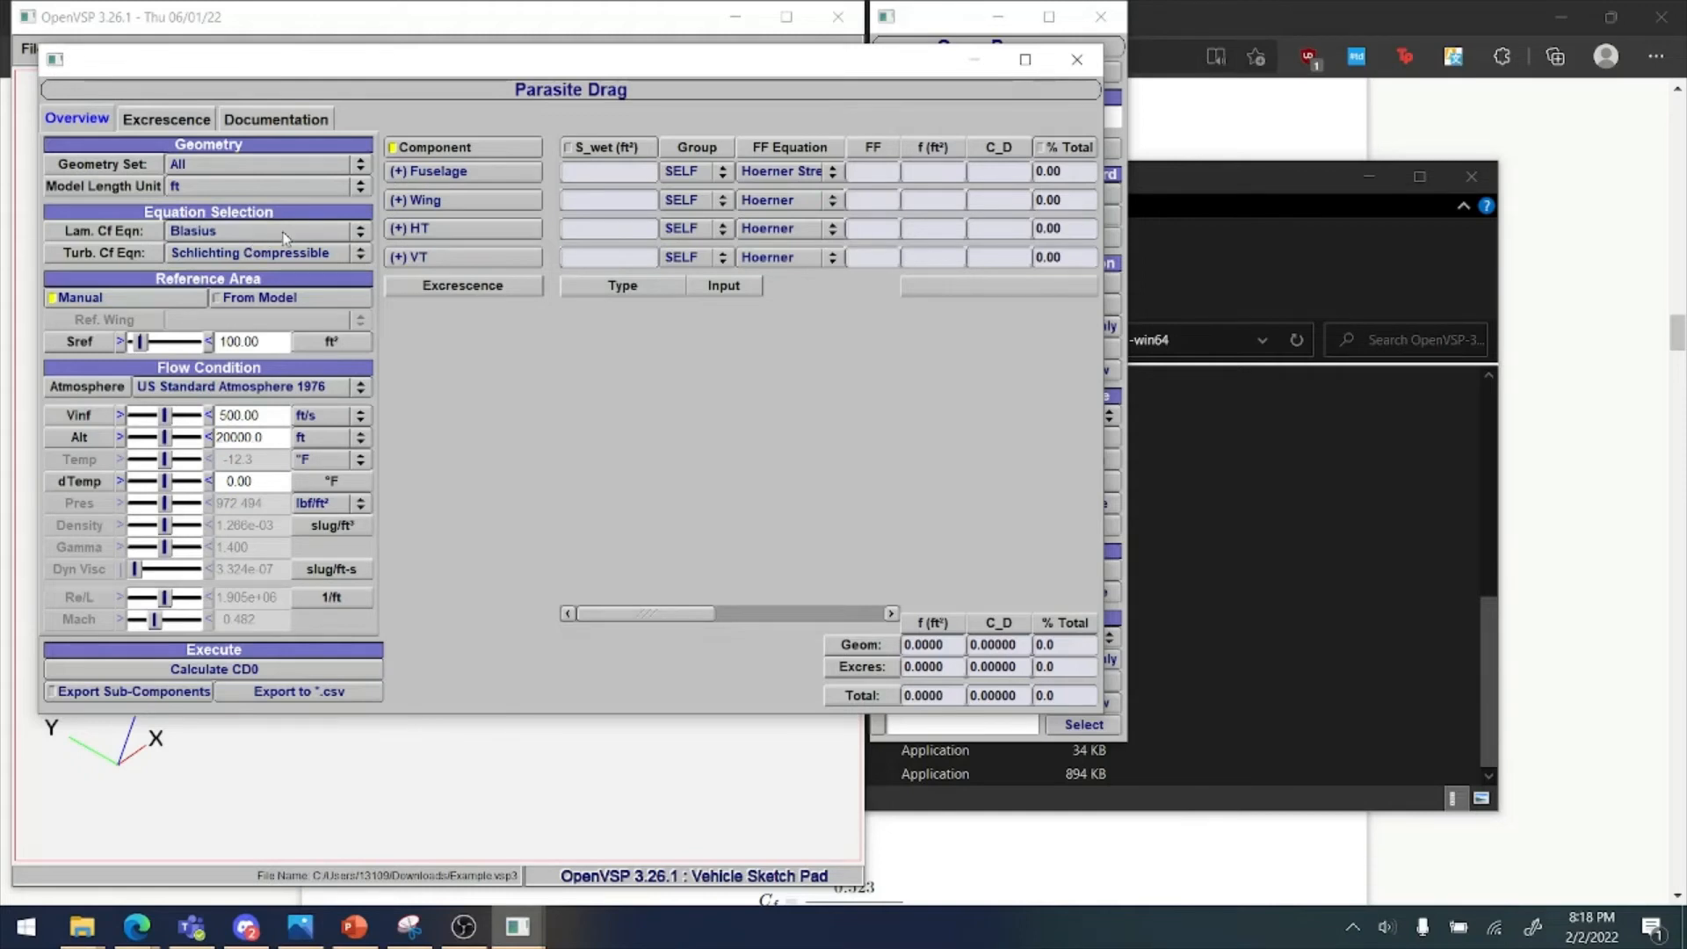
{"action": "left_click", "coordinate": [258, 257]}
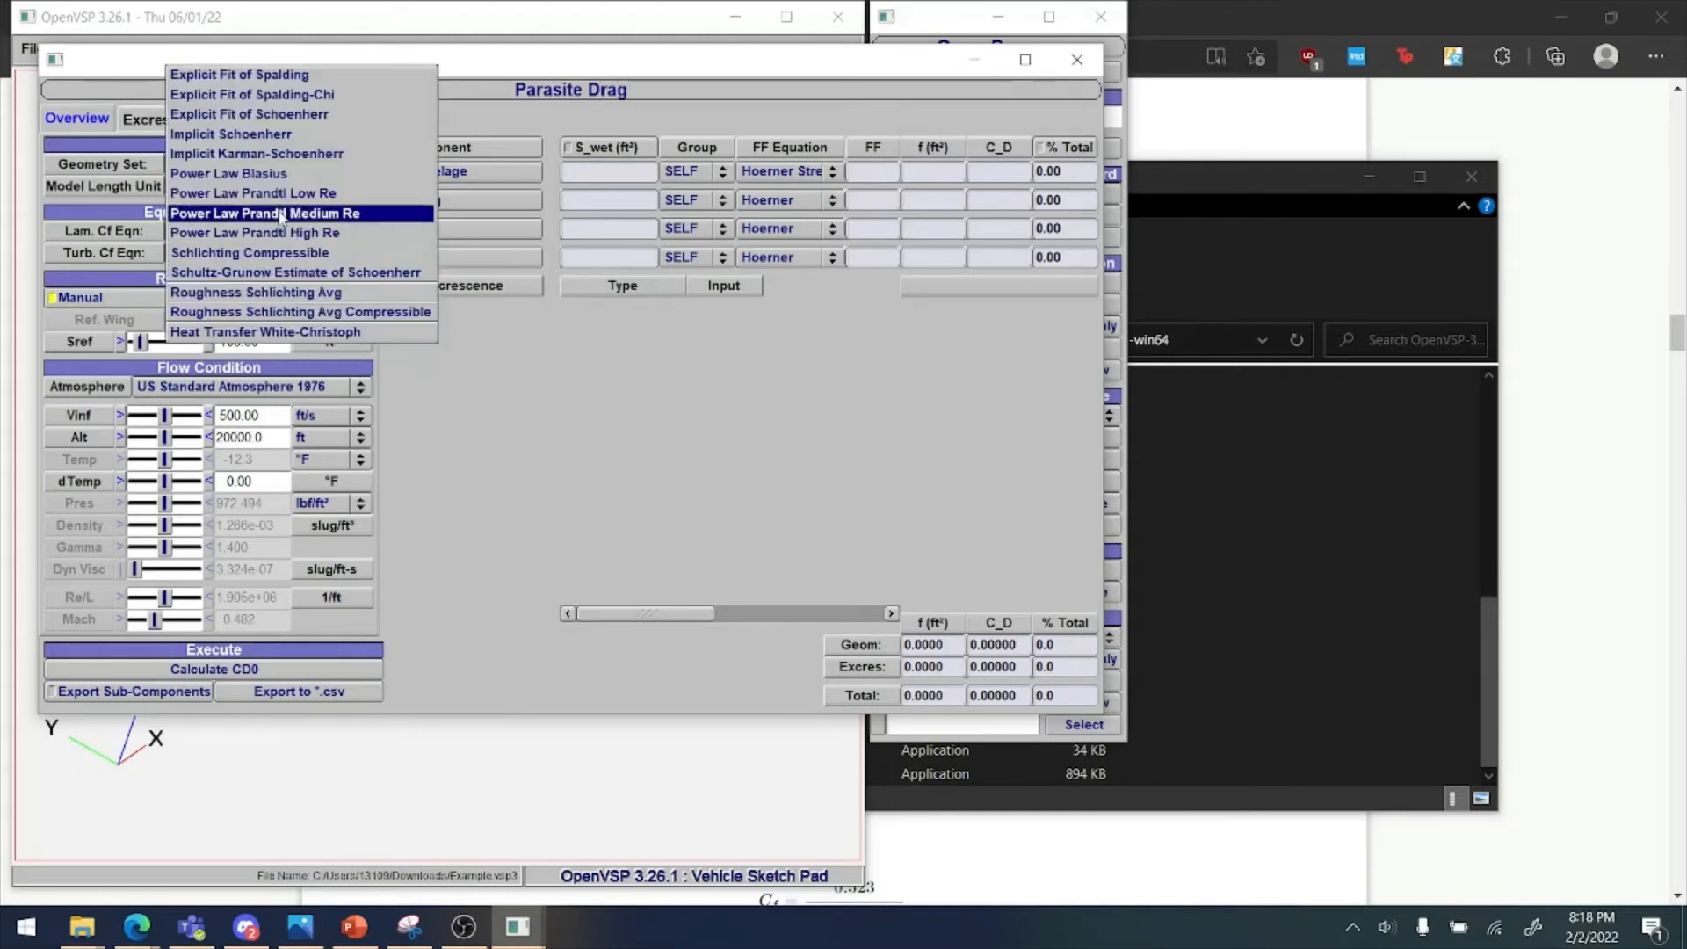
{"action": "left_click", "coordinate": [615, 363]}
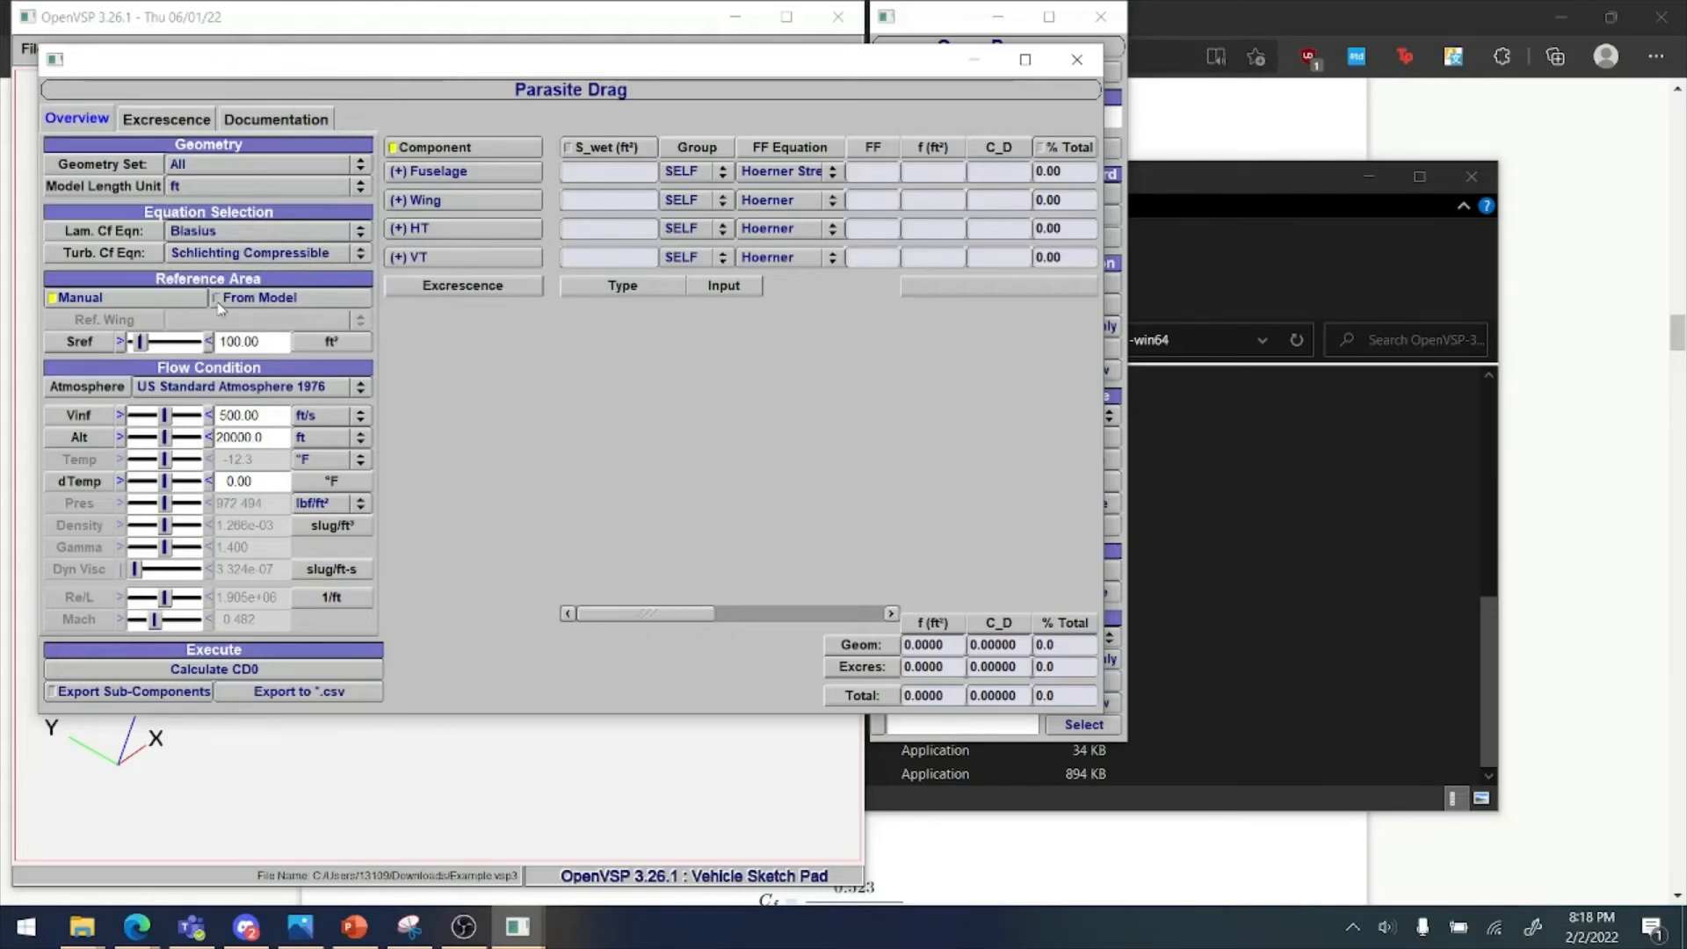
Take the reference area from the model's wing and check the fuselage's form factor equations, keeping Hoerner Streamlined Body
{"action": "left_click", "coordinate": [218, 299]}
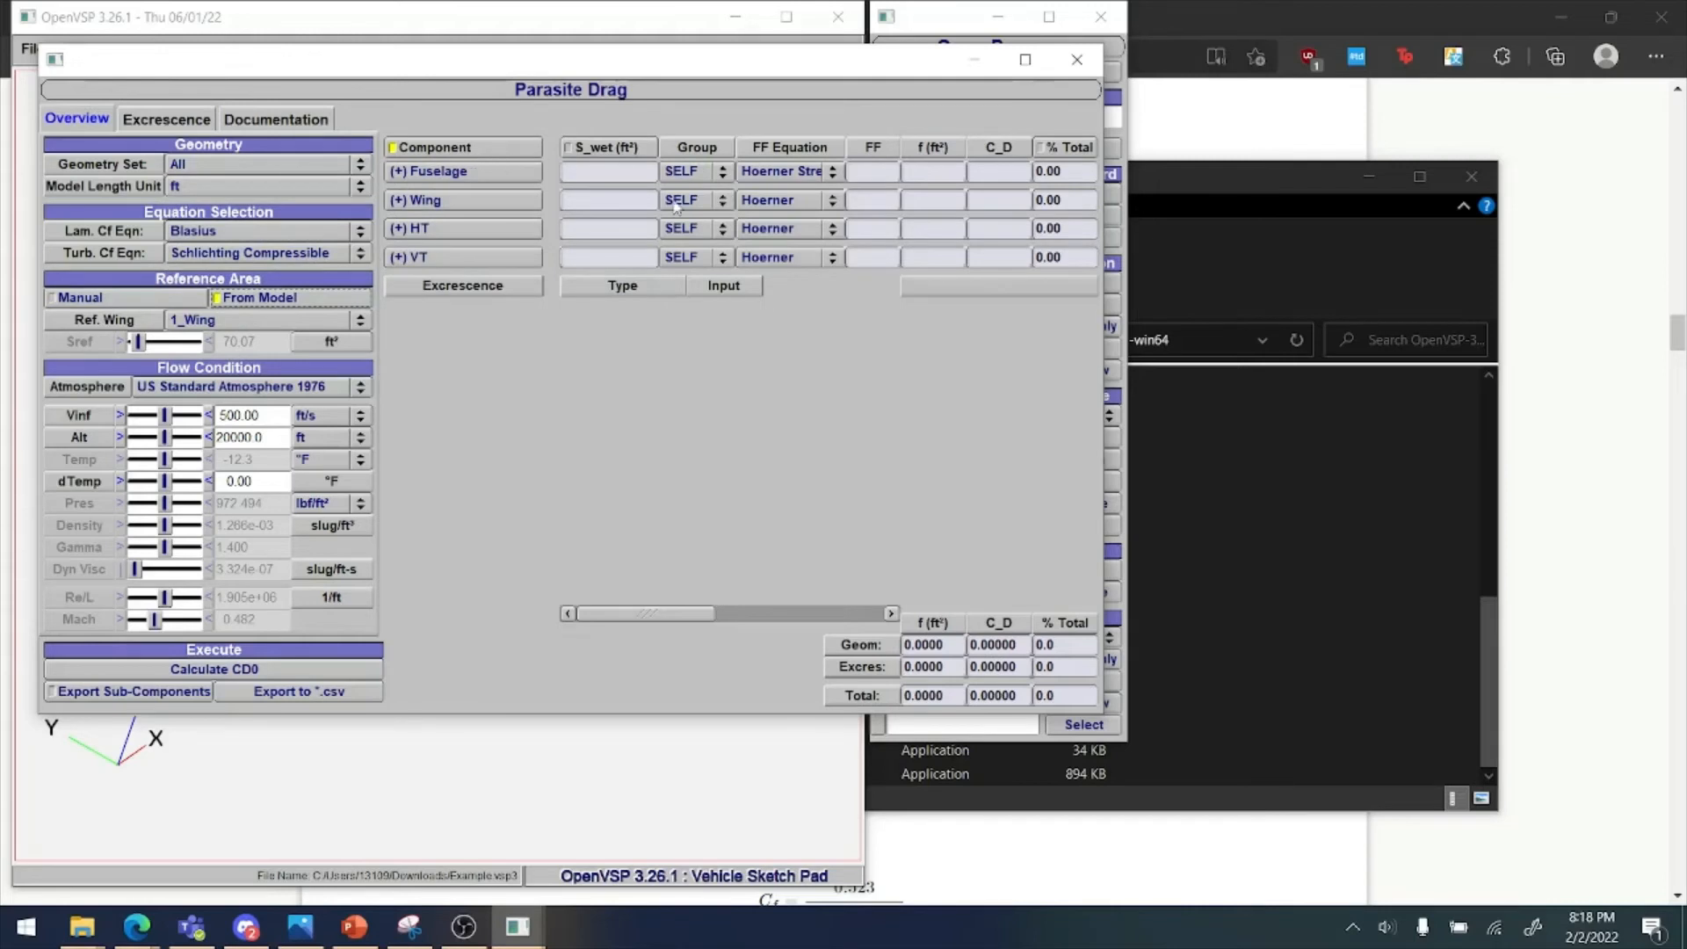
{"action": "left_click", "coordinate": [764, 181]}
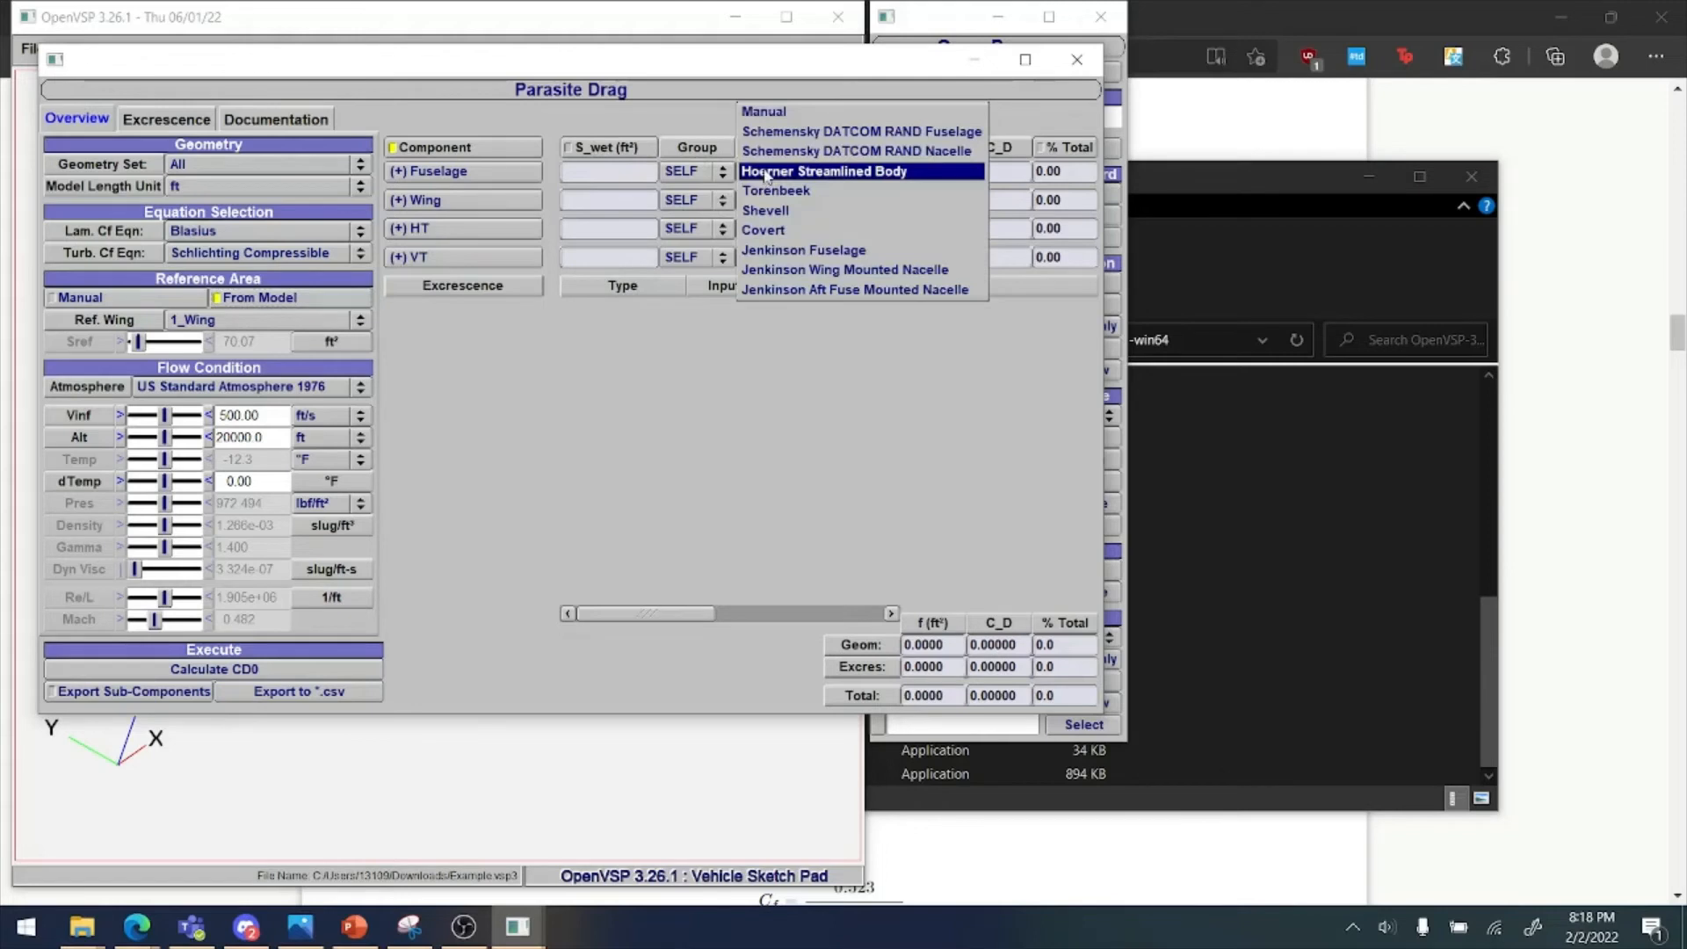
{"action": "left_click", "coordinate": [804, 344]}
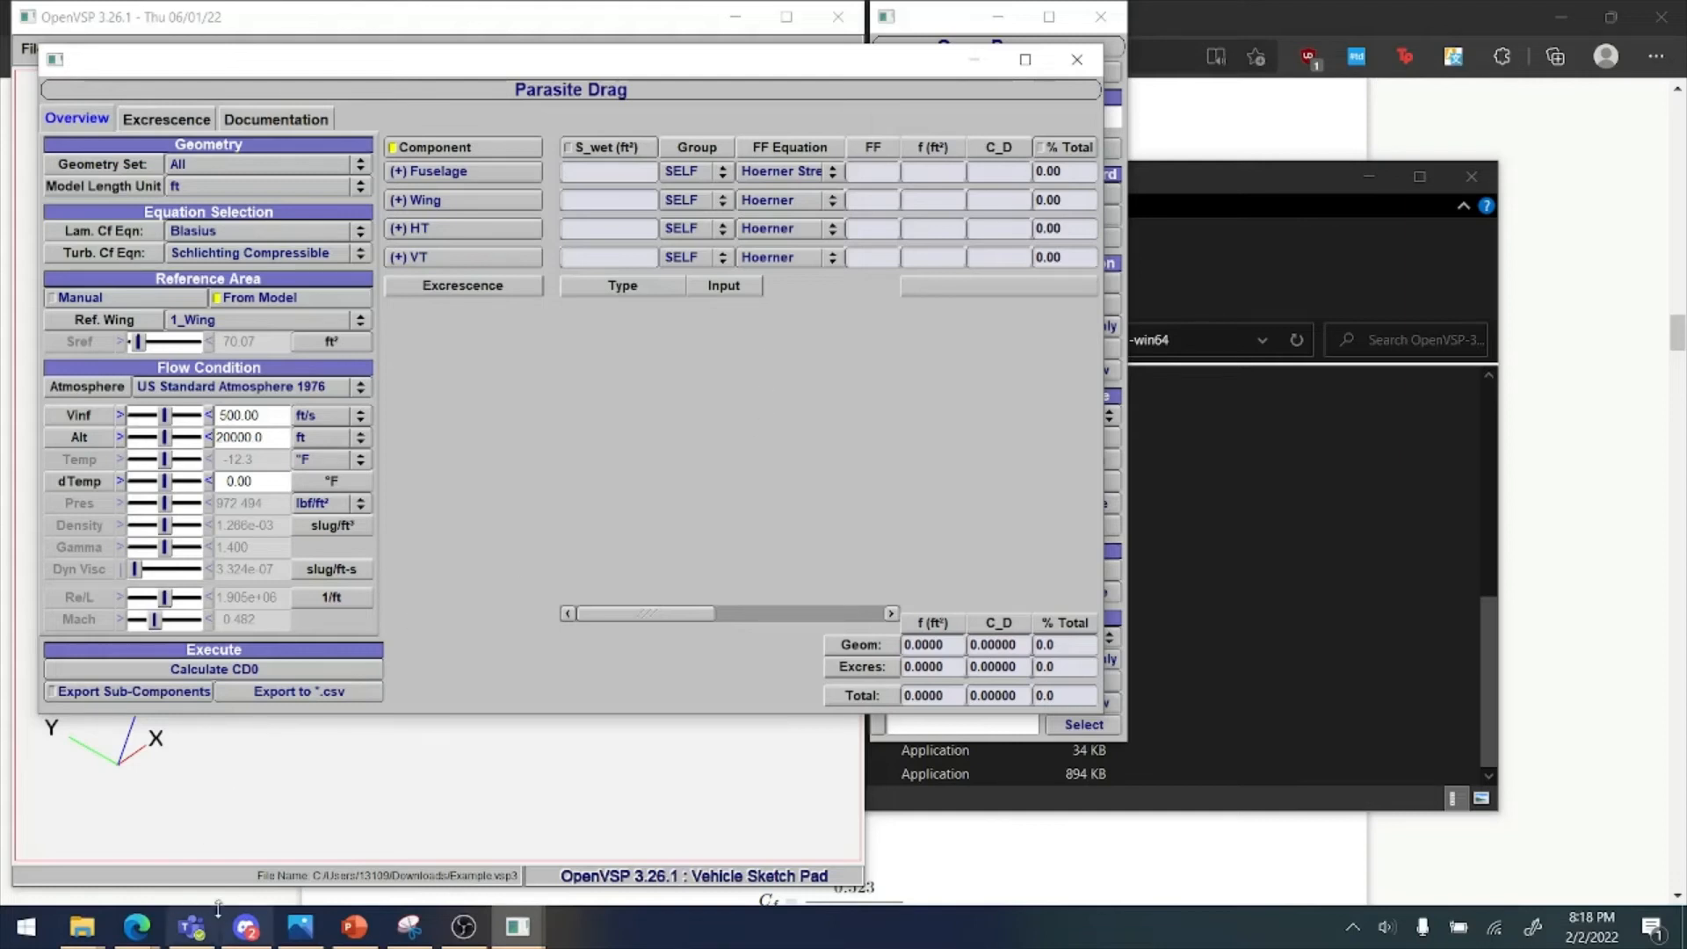
Switch to the parasite drag wiki page in the browser and review the skin friction coefficient nomenclature and symbol definitions
{"action": "mouse_move", "coordinate": [161, 931]}
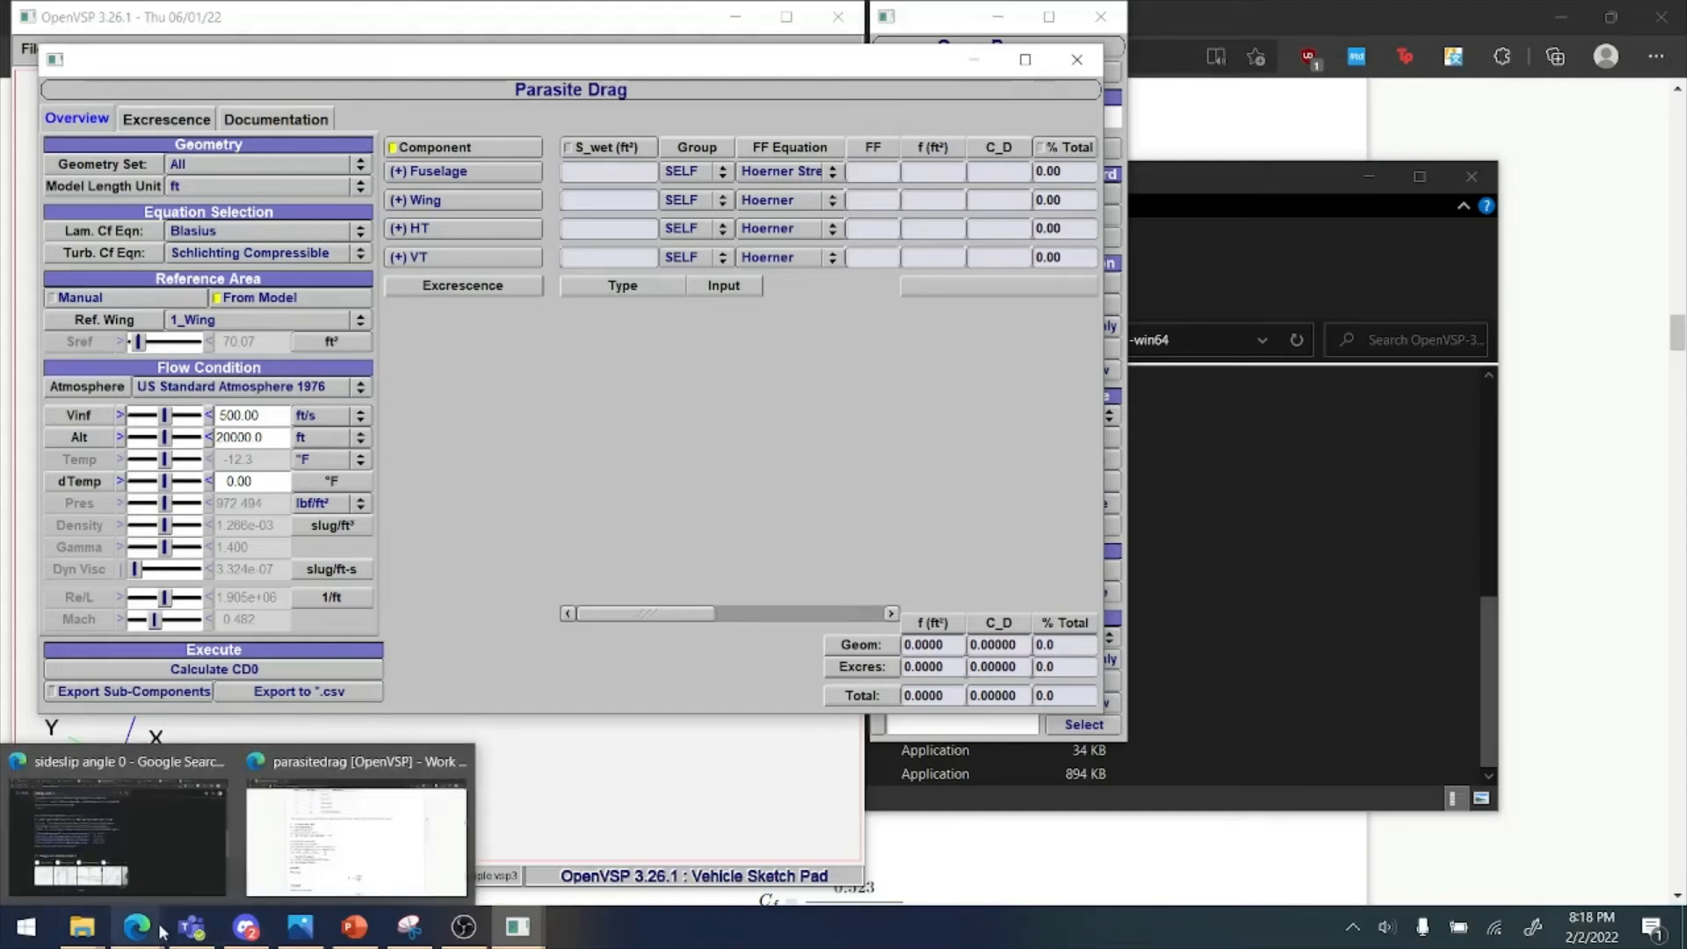
{"action": "left_click", "coordinate": [436, 858]}
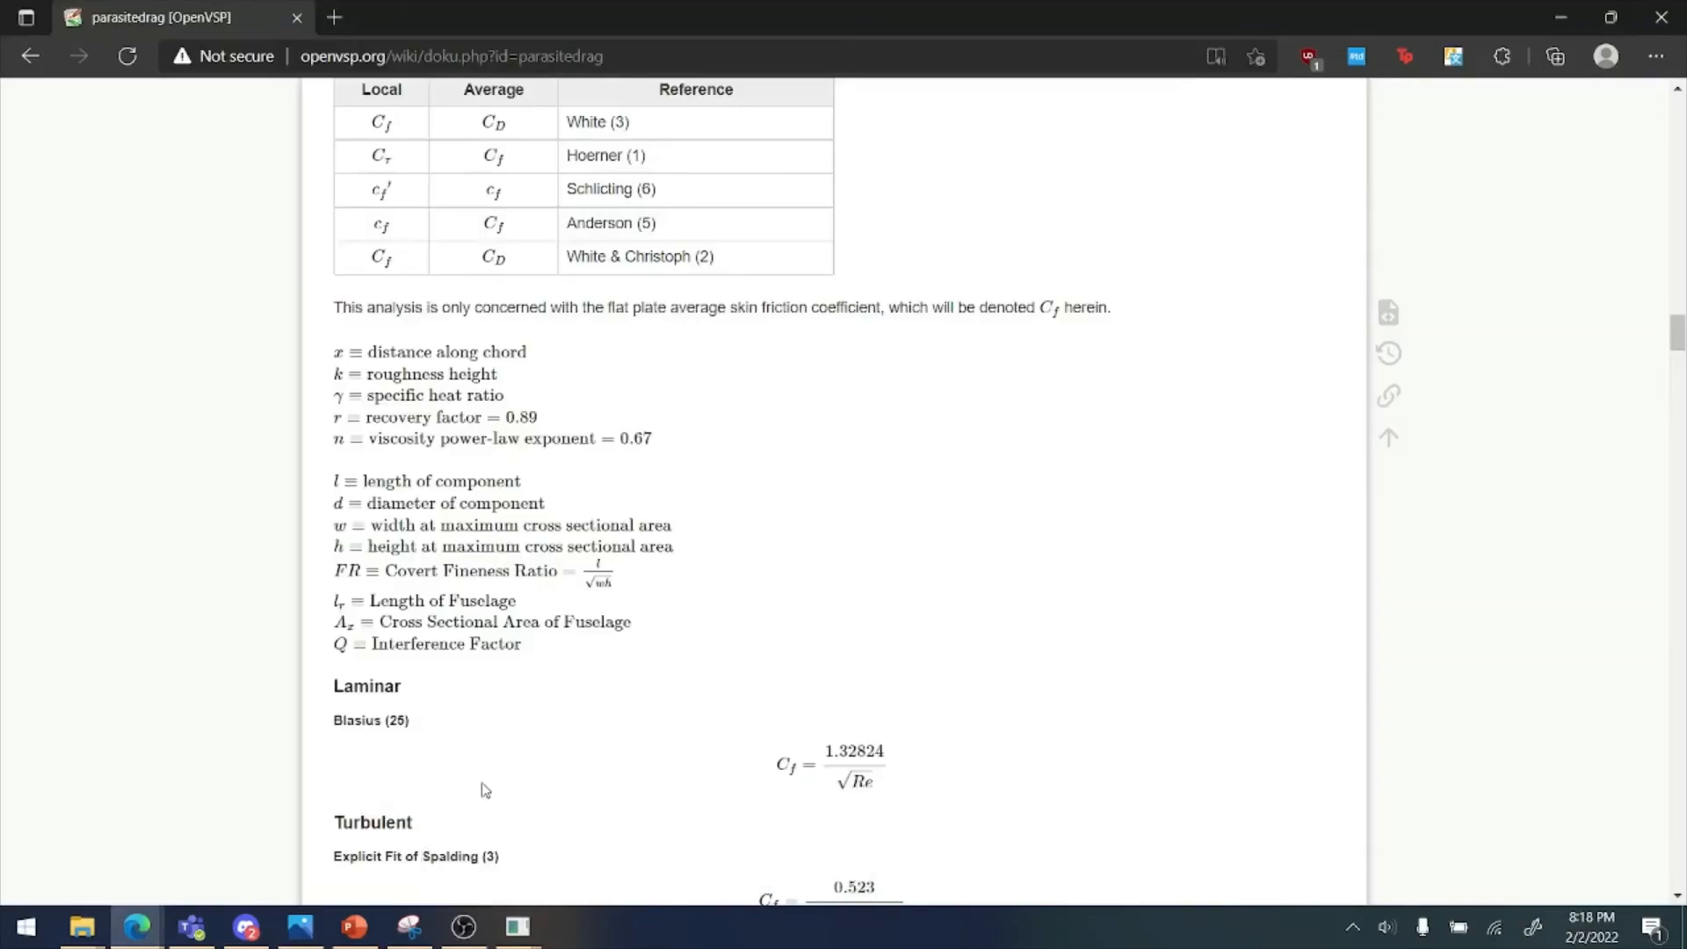
{"action": "scroll", "coordinate": [778, 650], "scroll_direction": "up", "scroll_amount": 15}
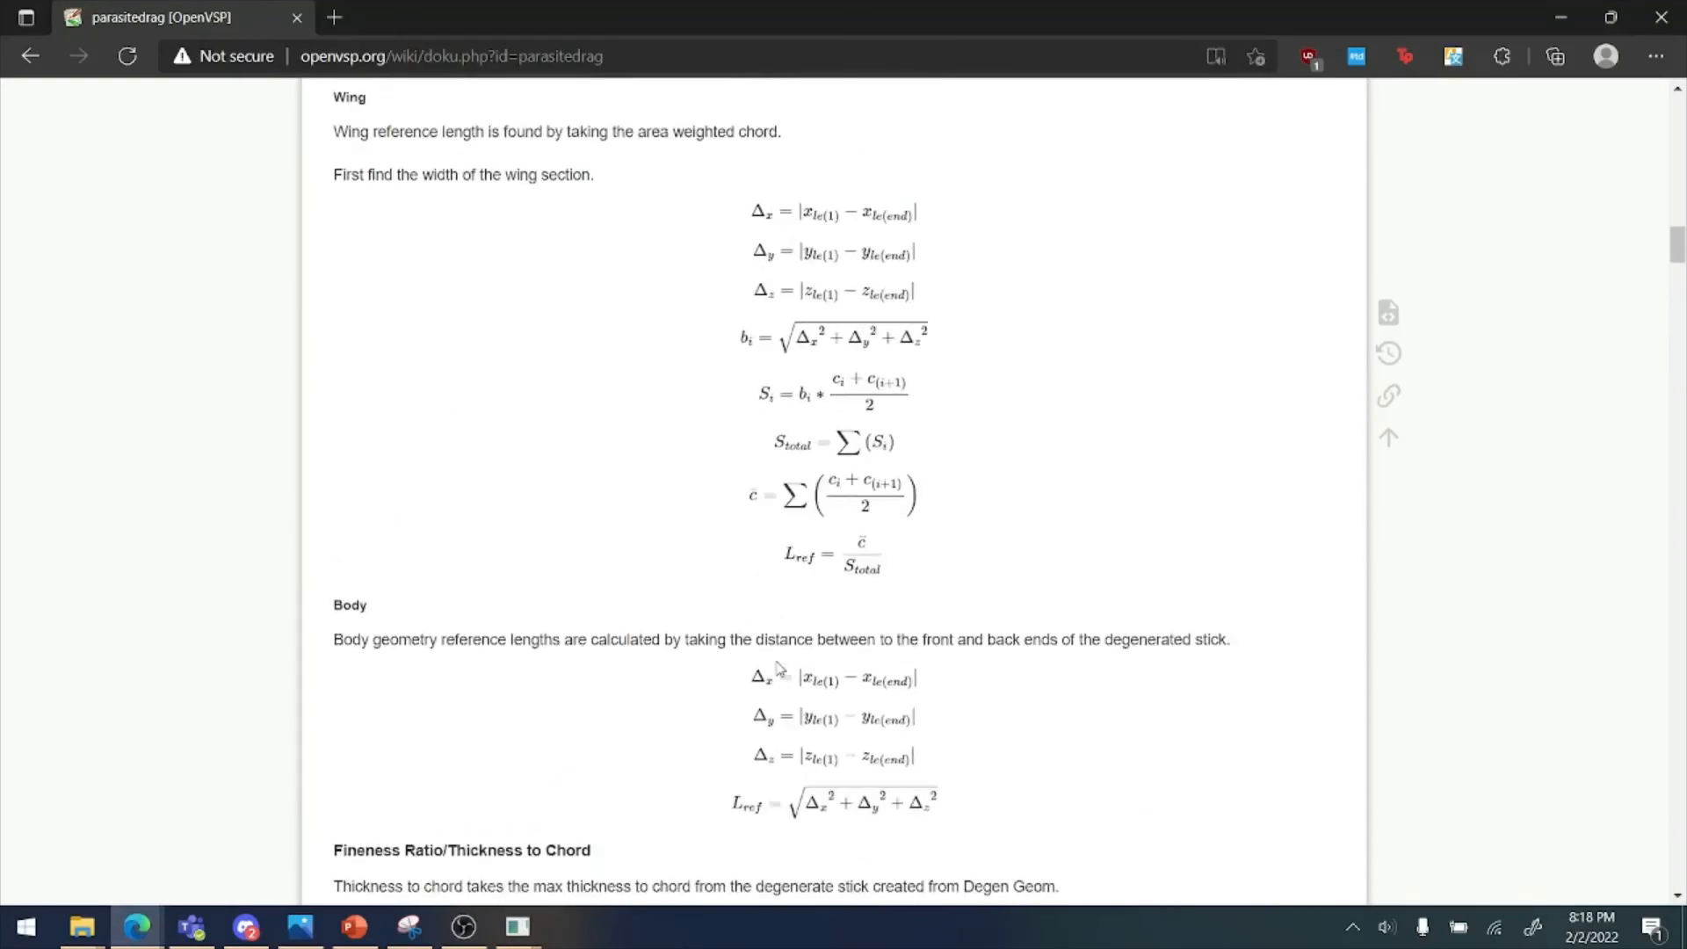
{"action": "scroll", "coordinate": [778, 669], "scroll_direction": "down", "scroll_amount": 12}
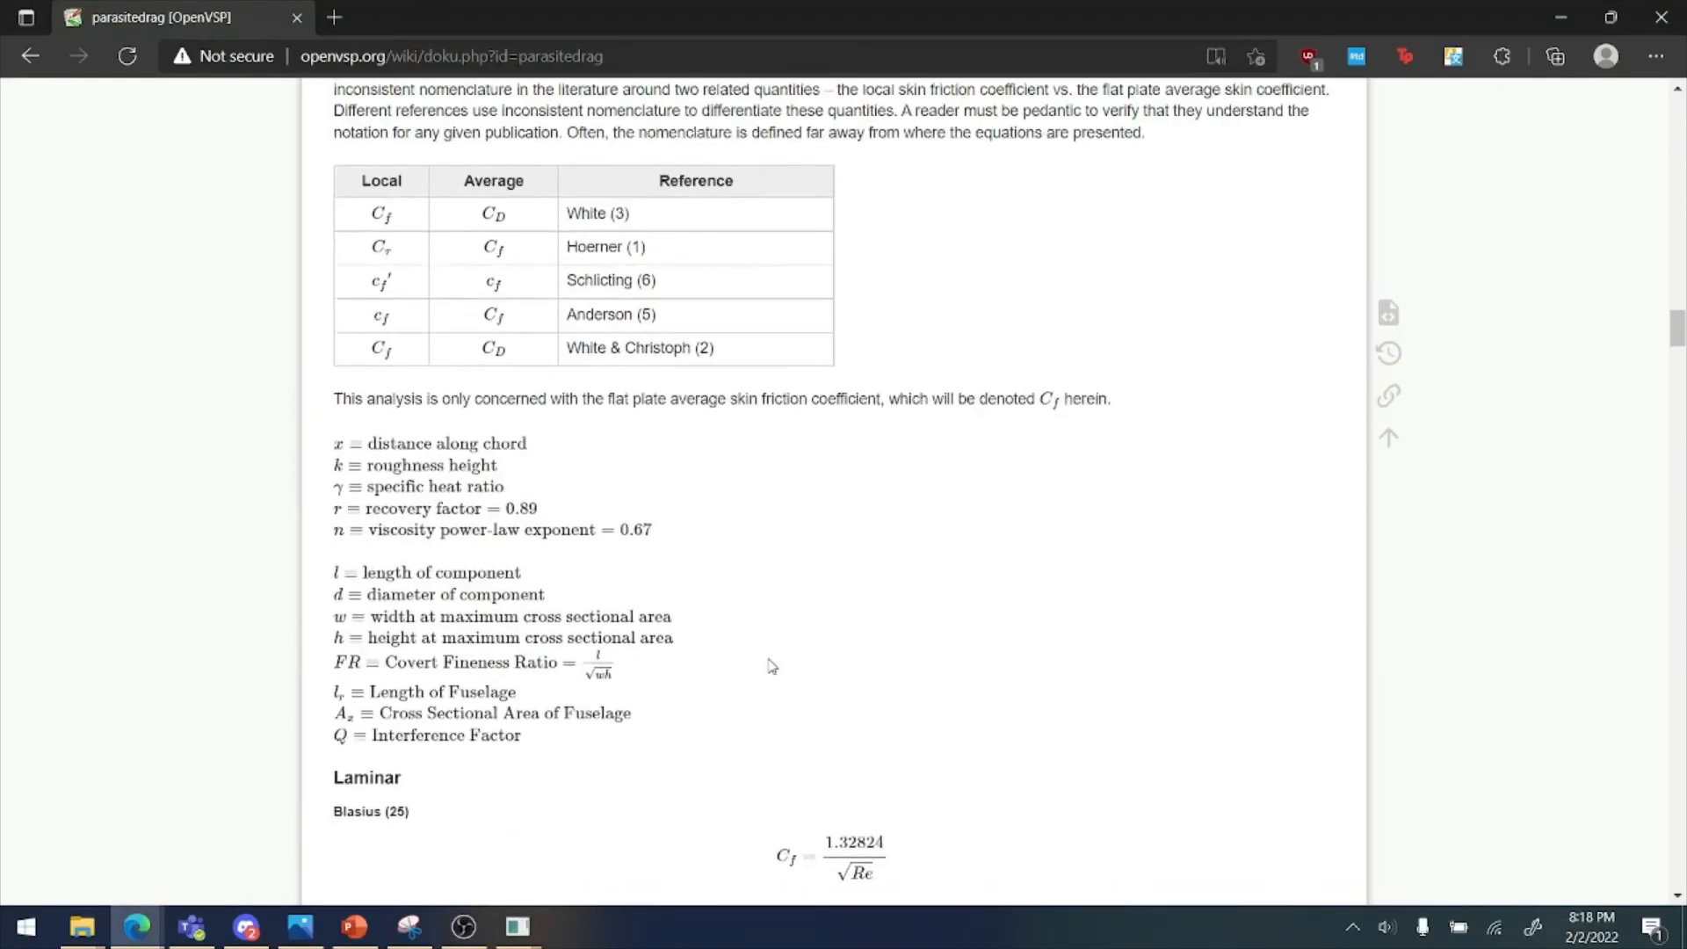
{"action": "scroll", "coordinate": [771, 666], "scroll_direction": "up", "scroll_amount": 1}
{"action": "left_click_drag", "start_coordinate": [783, 381], "coordinate": [1254, 143]}
{"action": "left_click", "coordinate": [840, 165]}
{"action": "left_click", "coordinate": [1037, 154]}
{"action": "scroll", "coordinate": [1036, 204], "scroll_direction": "down", "scroll_amount": 1}
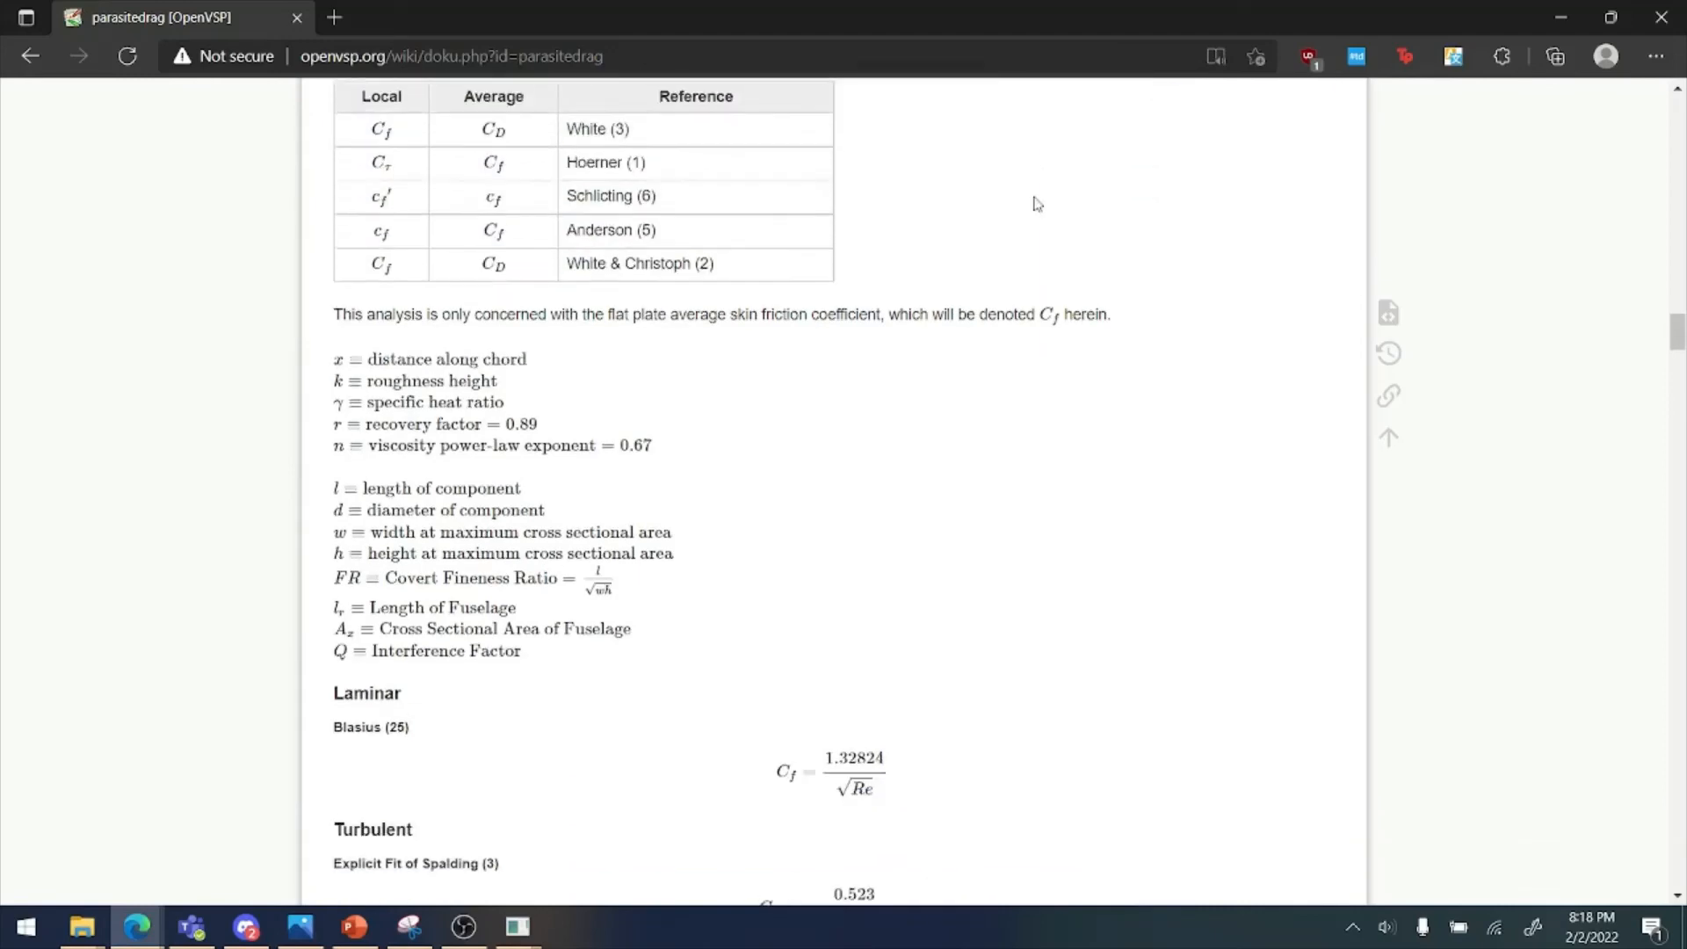
{"action": "scroll", "coordinate": [1020, 214], "scroll_direction": "down", "scroll_amount": 3}
{"action": "scroll", "coordinate": [896, 392], "scroll_direction": "up", "scroll_amount": 4}
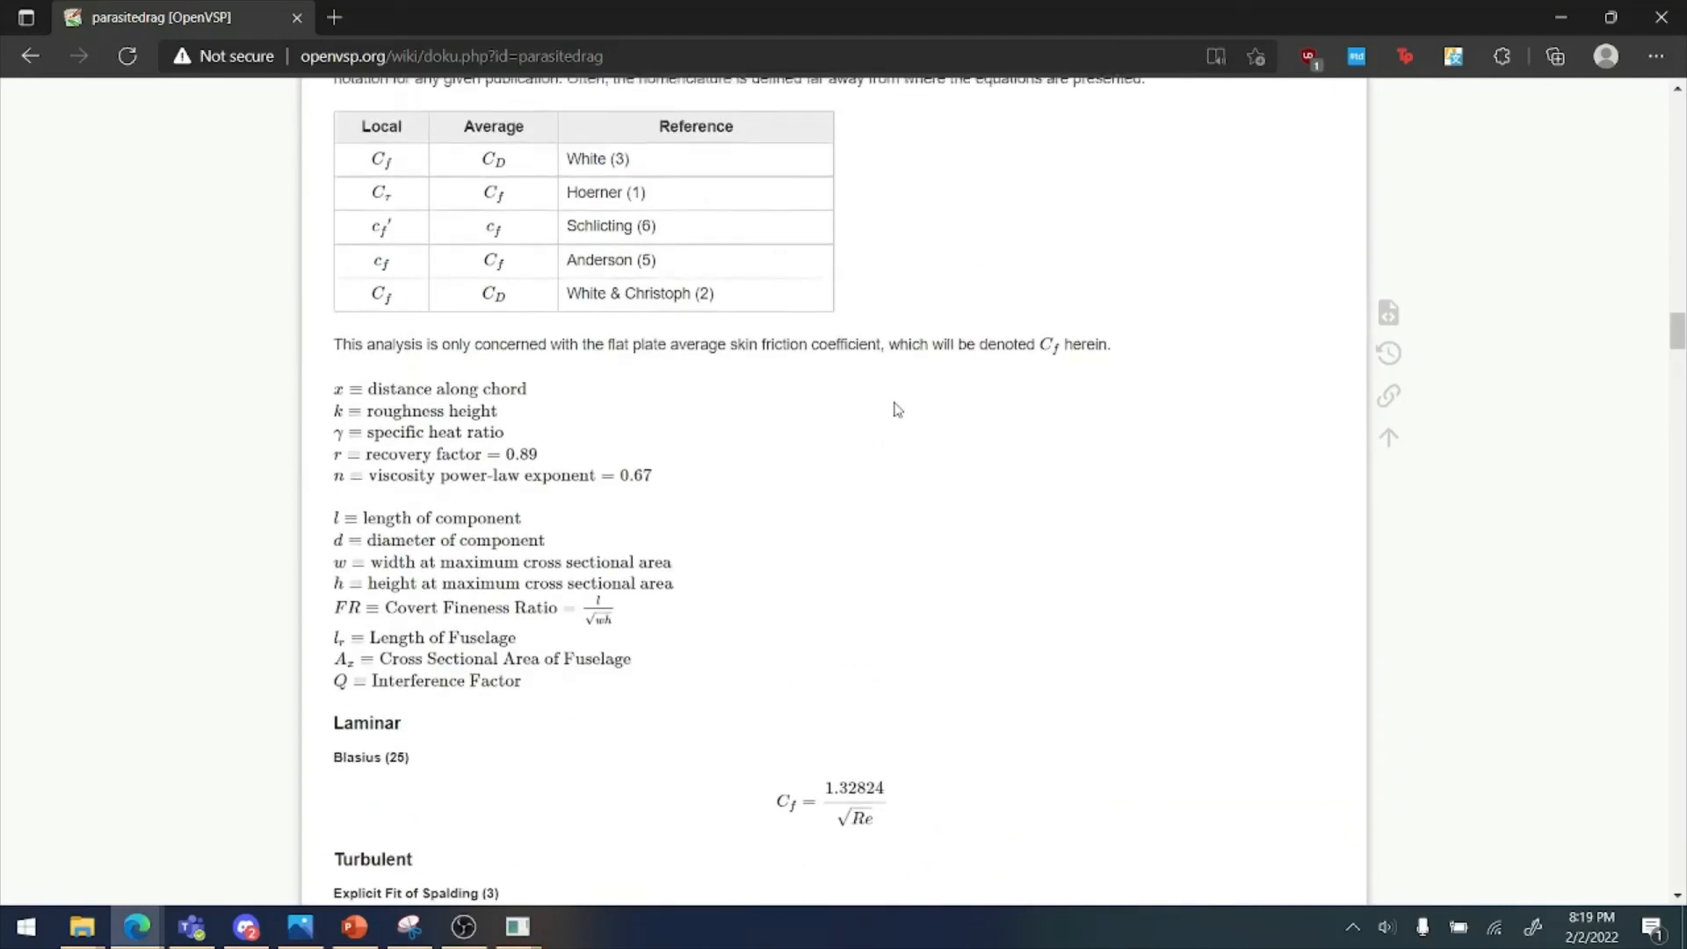
{"action": "scroll", "coordinate": [896, 409], "scroll_direction": "up", "scroll_amount": 2}
Review the wiki's turbulent skin friction equations and their comparison plot against Reynolds number
{"action": "scroll", "coordinate": [897, 426], "scroll_direction": "down", "scroll_amount": 7}
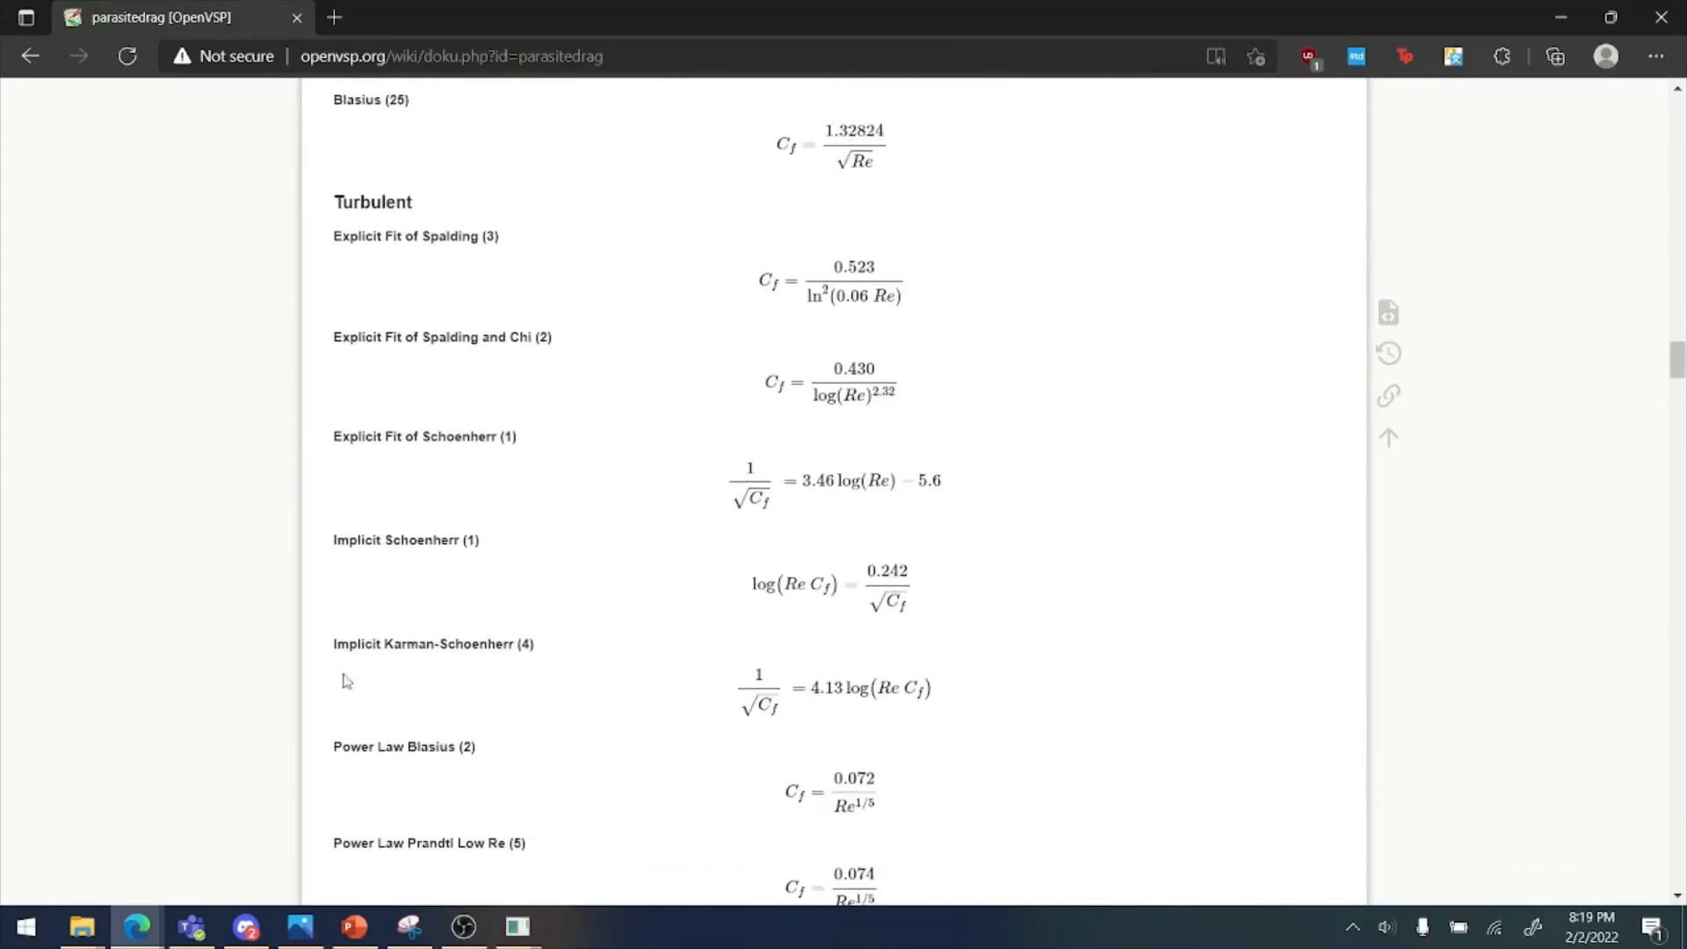
{"action": "left_click_drag", "start_coordinate": [346, 681], "coordinate": [360, 668]}
{"action": "scroll", "coordinate": [387, 670], "scroll_direction": "down", "scroll_amount": 3}
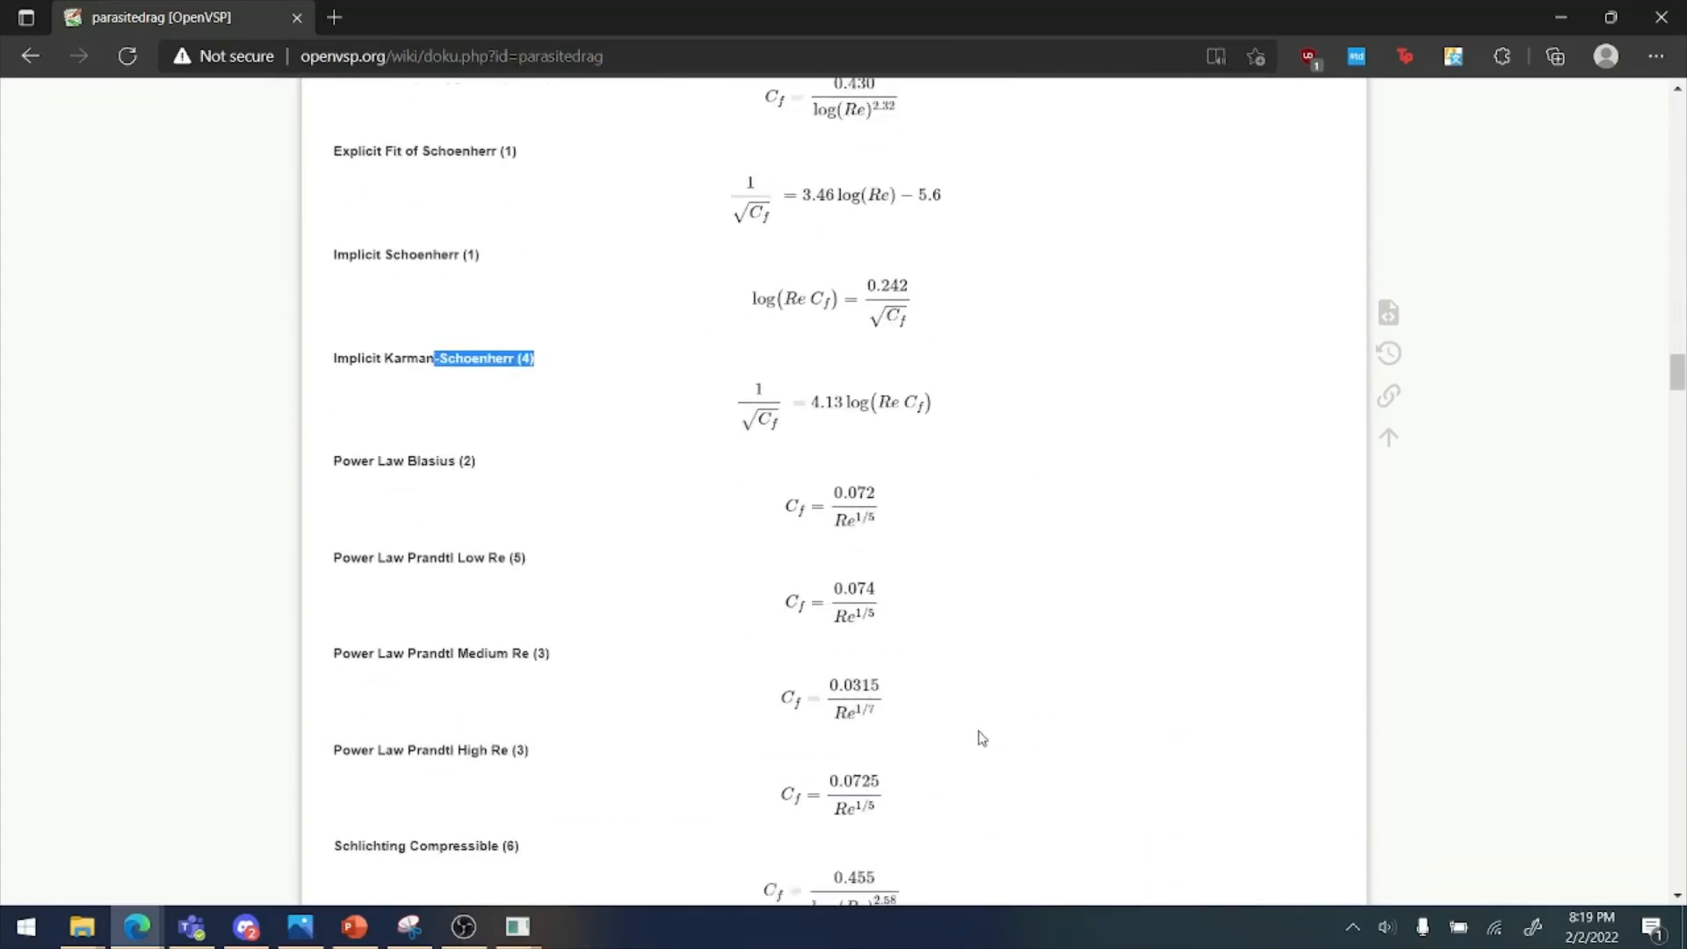
{"action": "scroll", "coordinate": [982, 738], "scroll_direction": "down", "scroll_amount": 2}
{"action": "left_click", "coordinate": [967, 723]}
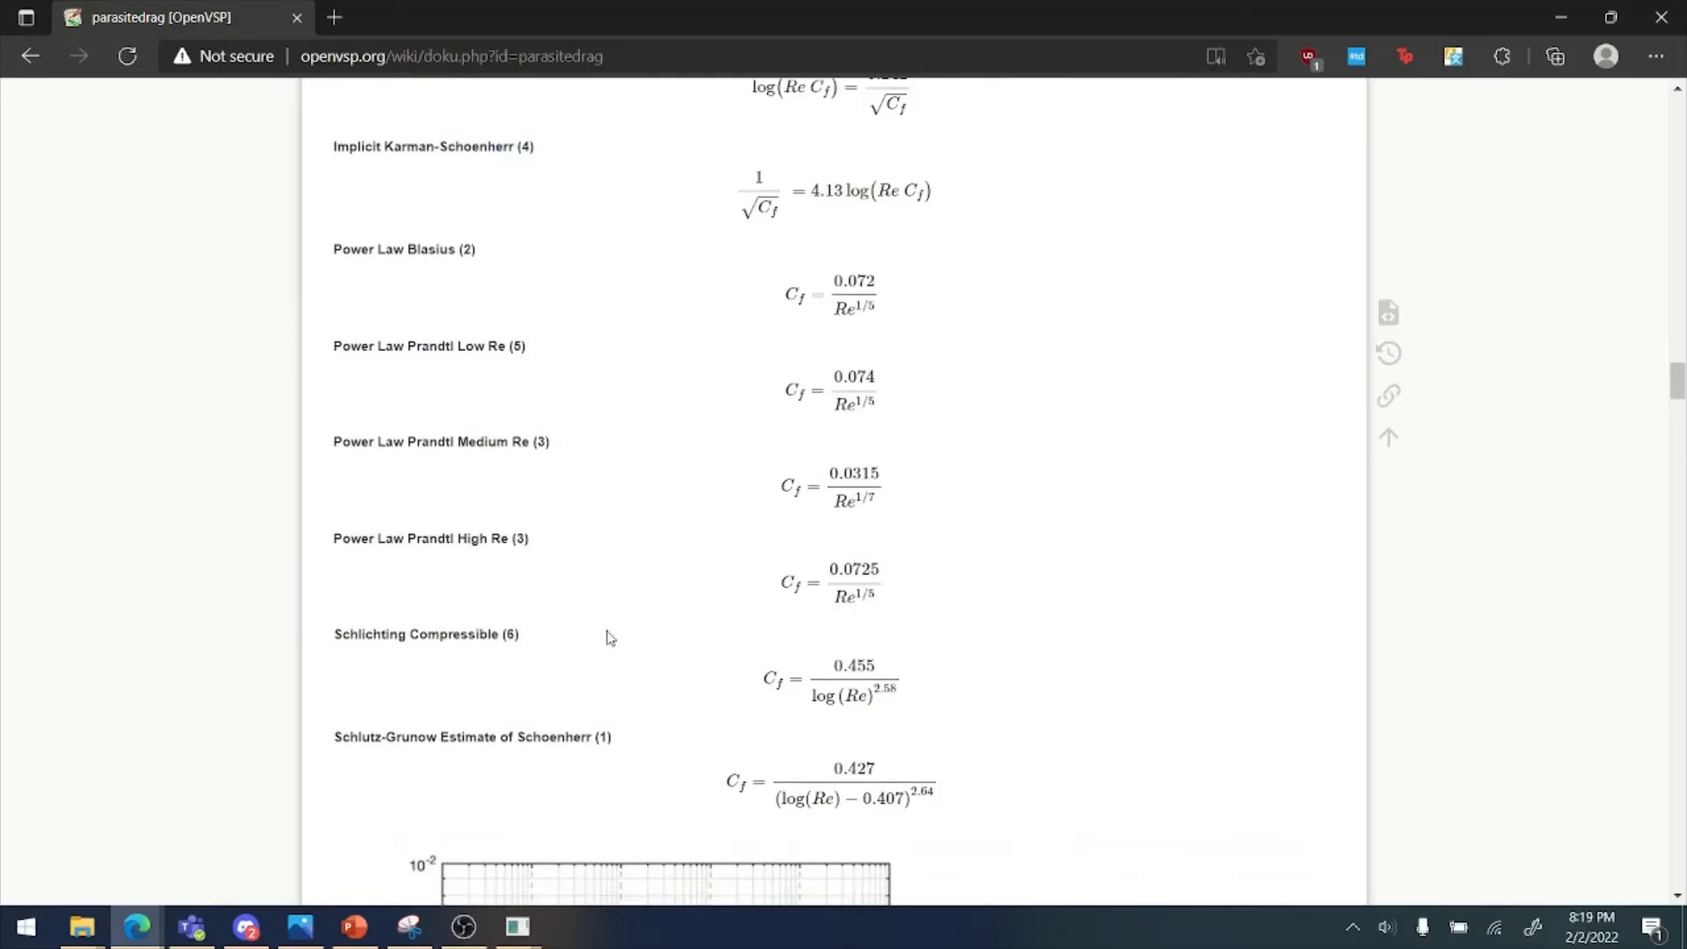
{"action": "scroll", "coordinate": [1045, 795], "scroll_direction": "down", "scroll_amount": 6}
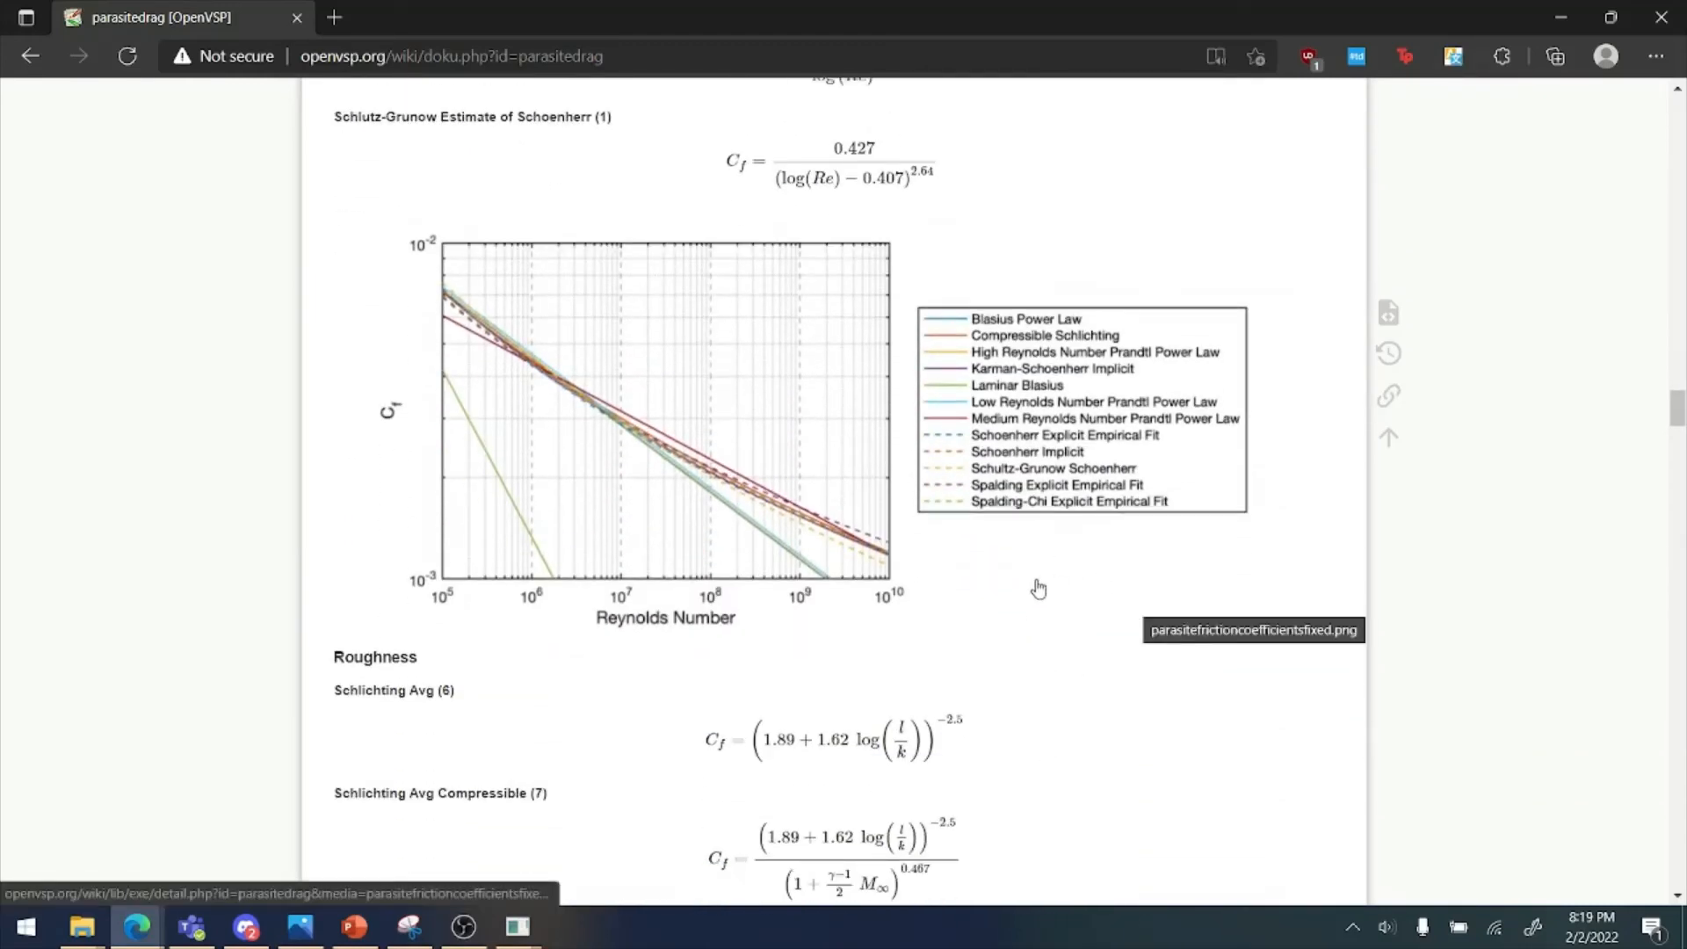
{"action": "scroll", "coordinate": [1038, 588], "scroll_direction": "down", "scroll_amount": 4}
Review the wiki's first wing form factor equations, including EDET and the DATCOM scale factor chart
{"action": "scroll", "coordinate": [1039, 584], "scroll_direction": "down", "scroll_amount": 4}
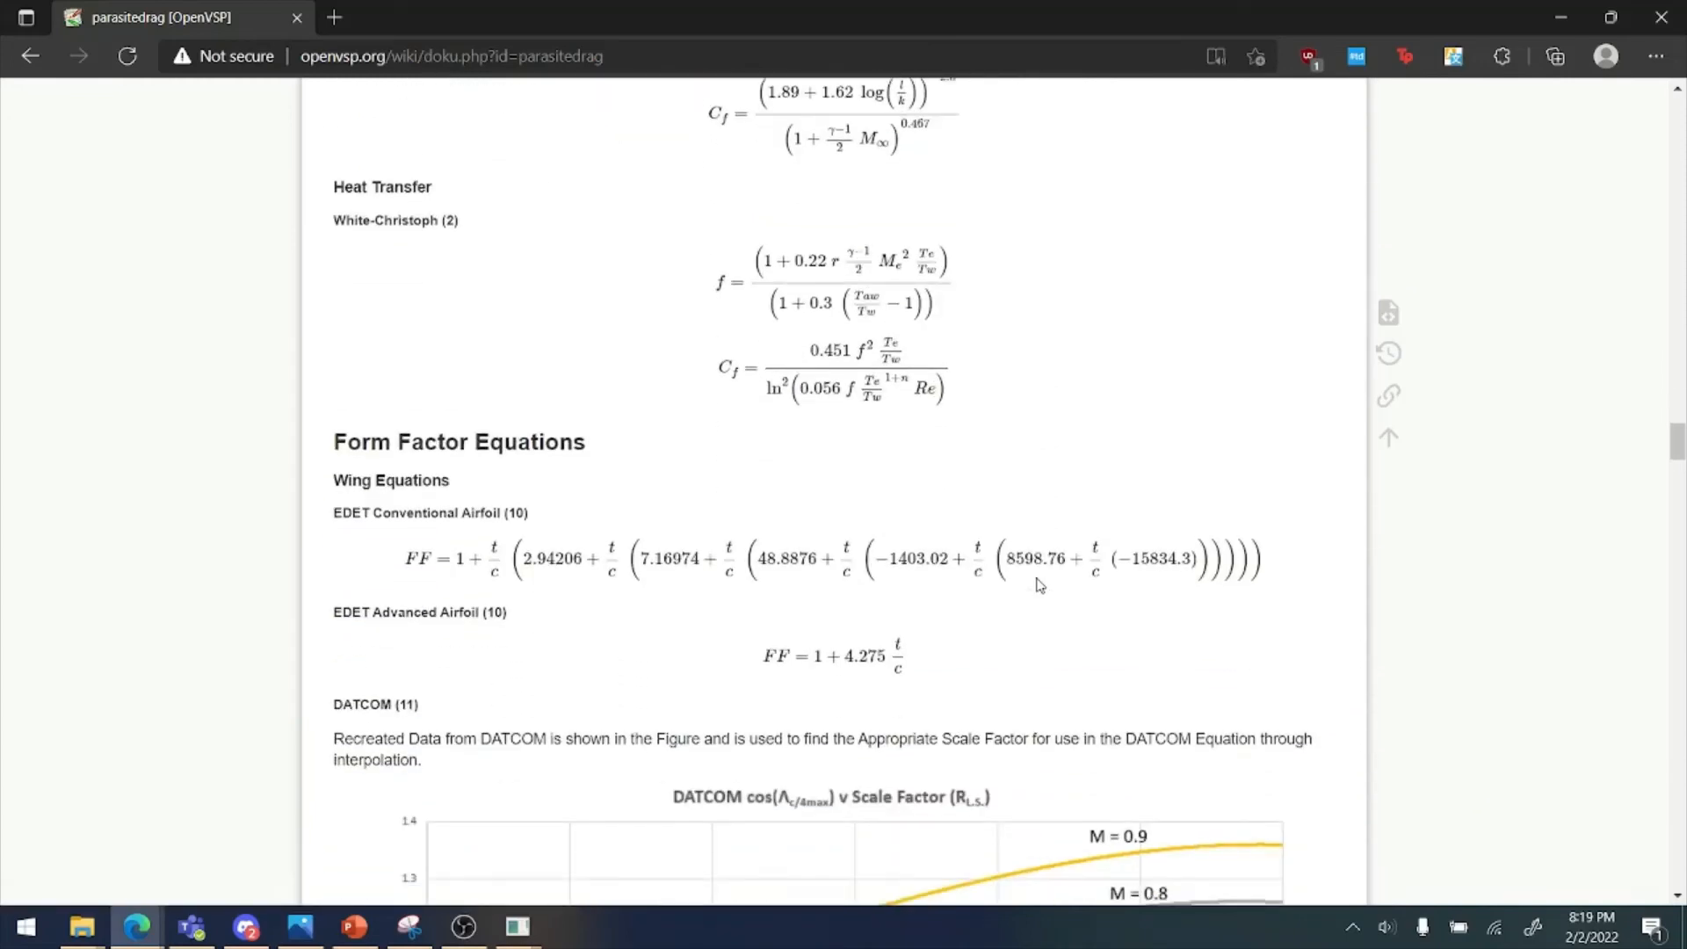
{"action": "scroll", "coordinate": [1040, 585], "scroll_direction": "down", "scroll_amount": 4}
{"action": "left_click_drag", "start_coordinate": [928, 322], "coordinate": [257, 319]}
{"action": "left_click", "coordinate": [256, 319]}
{"action": "scroll", "coordinate": [246, 317], "scroll_direction": "down", "scroll_amount": 9}
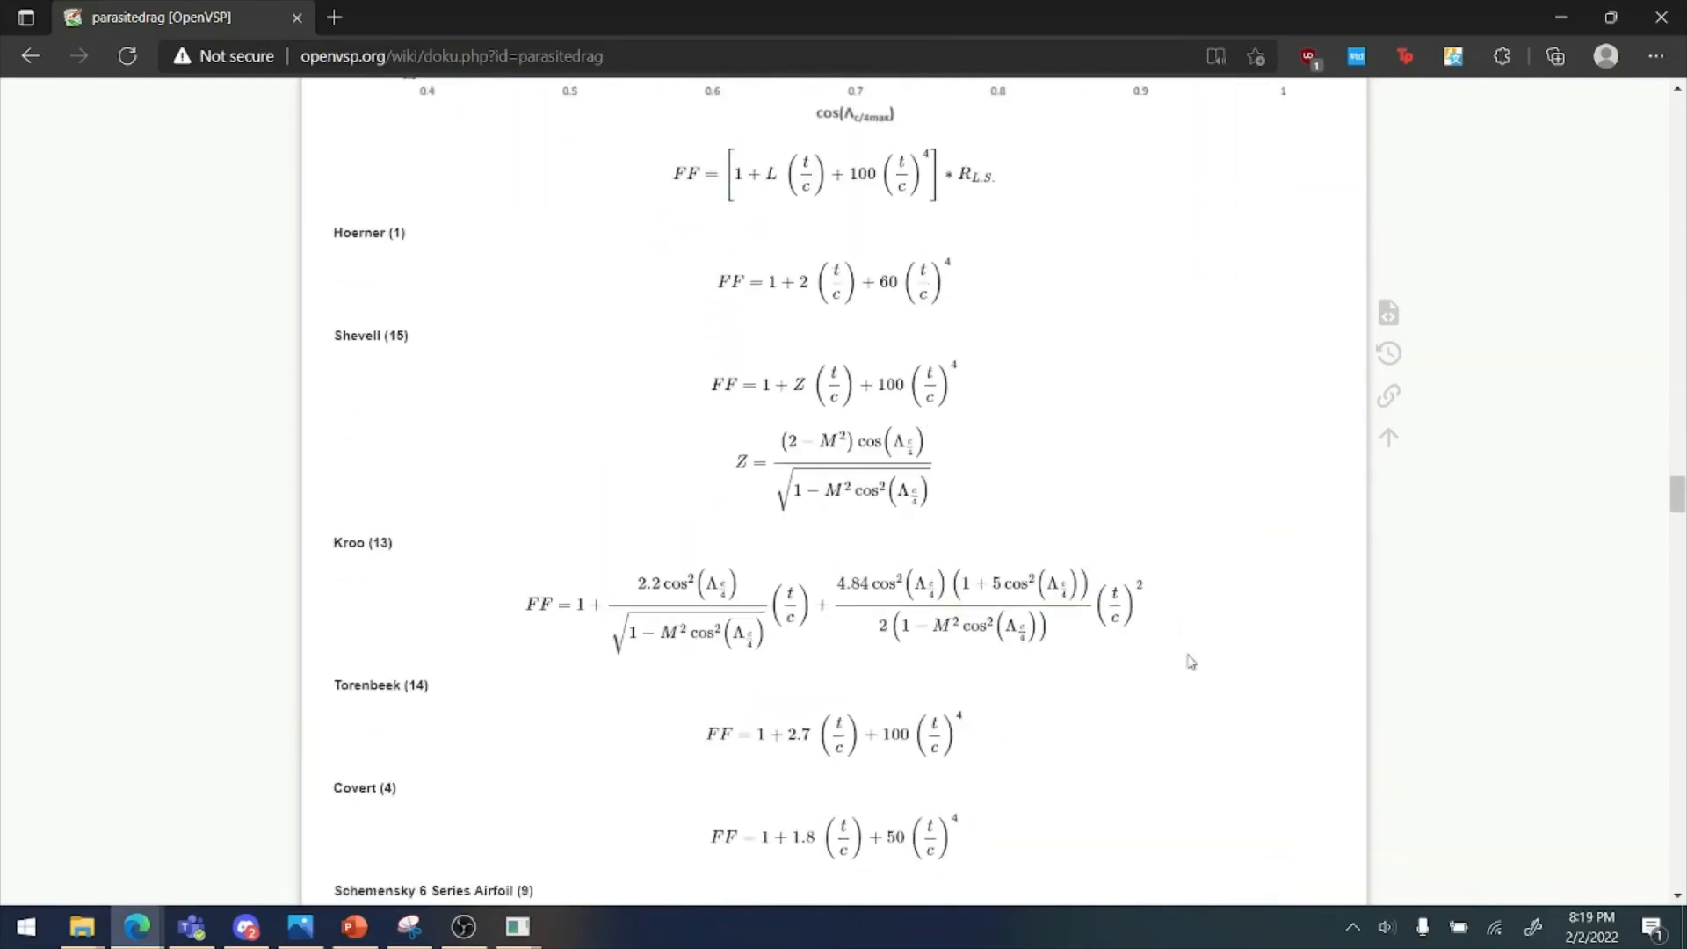
{"action": "scroll", "coordinate": [1159, 666], "scroll_direction": "up", "scroll_amount": 7}
{"action": "scroll", "coordinate": [1126, 666], "scroll_direction": "up", "scroll_amount": 3}
{"action": "triple_click", "coordinate": [379, 454]}
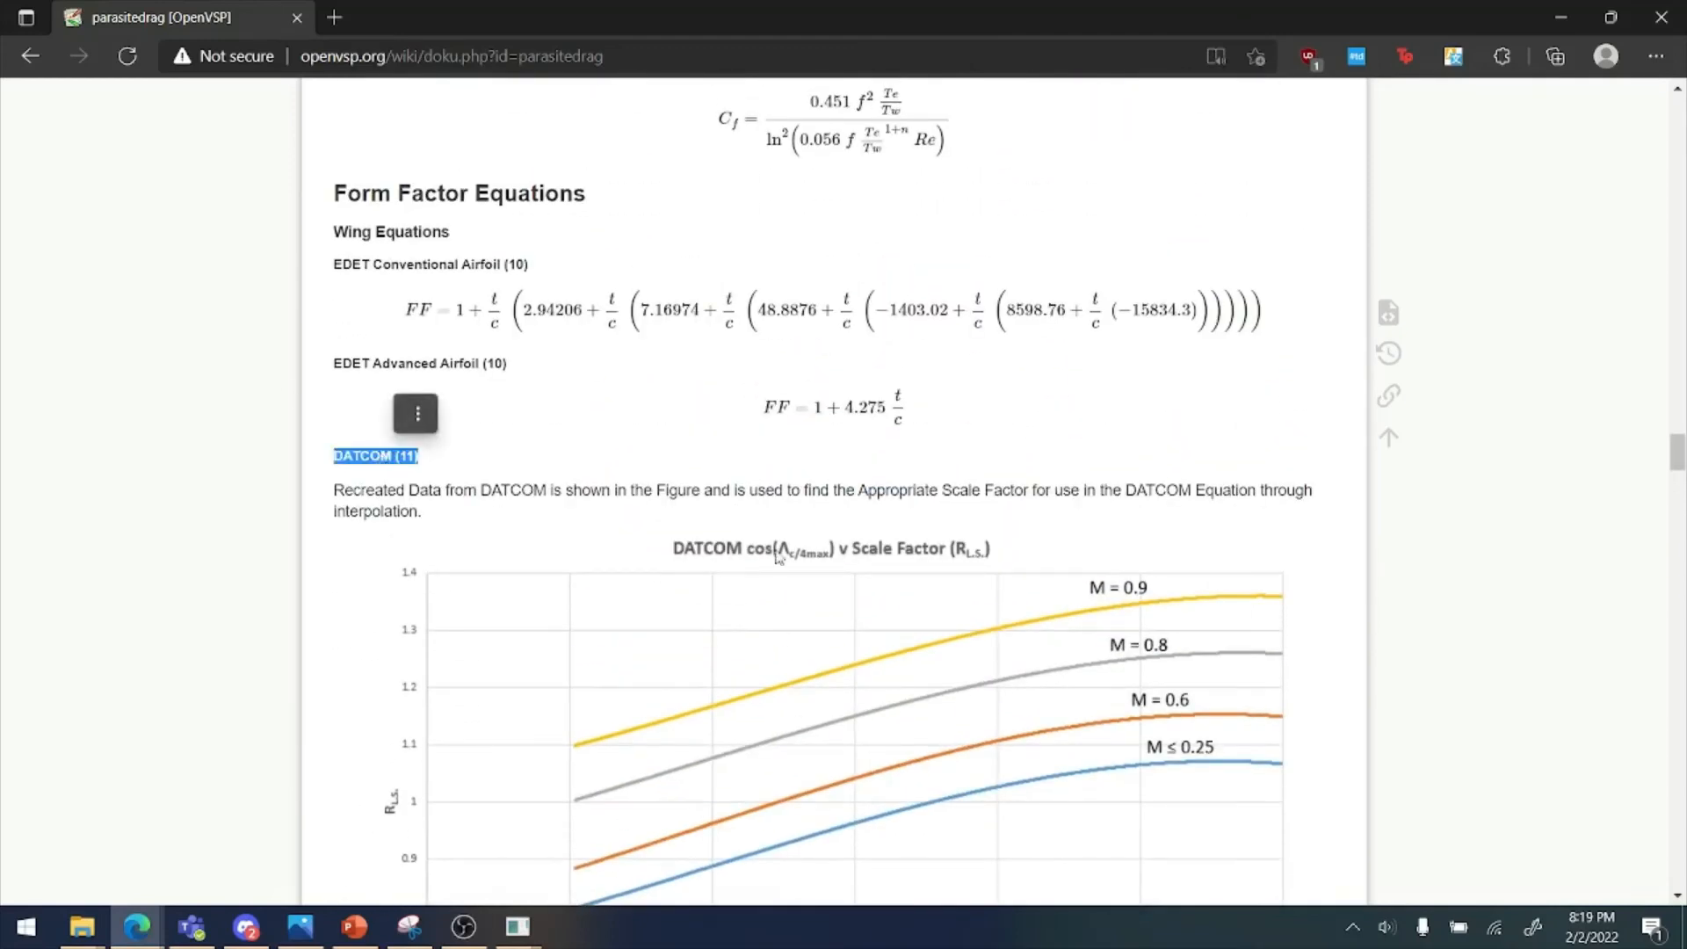
{"action": "scroll", "coordinate": [1040, 539], "scroll_direction": "down", "scroll_amount": 12}
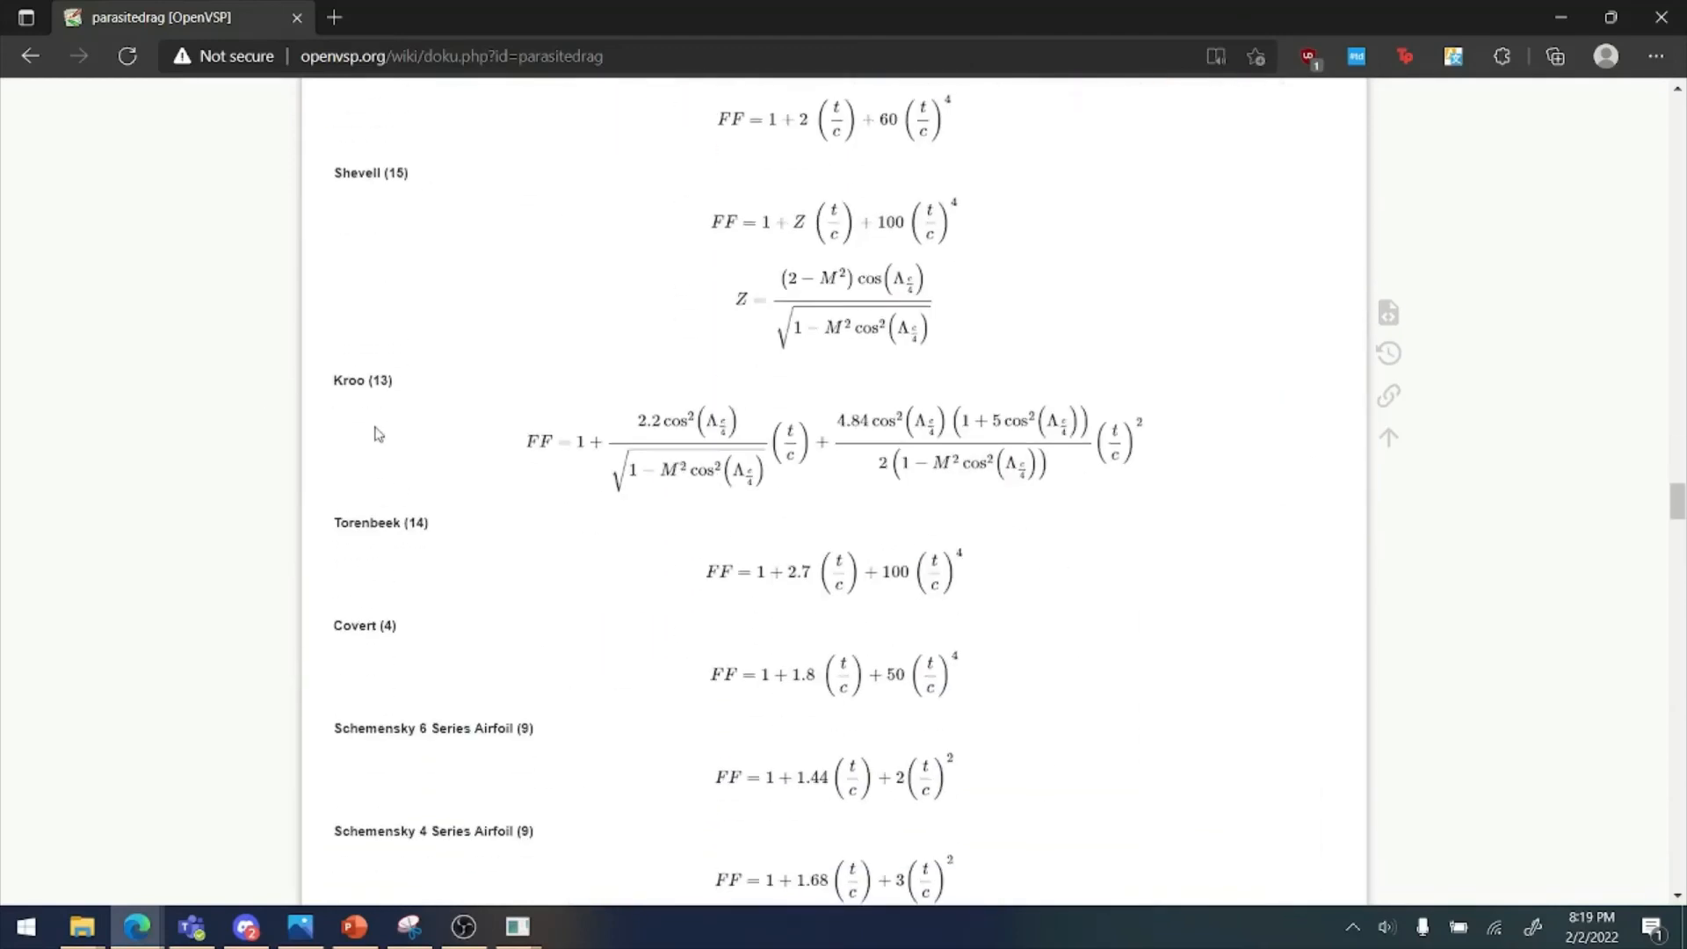
Examine the remaining wing form factor equations on the wiki, from Kroo and Torenbeek through Jenkinson Tail
{"action": "double_click", "coordinate": [346, 380]}
{"action": "left_click", "coordinate": [499, 345]}
{"action": "double_click", "coordinate": [370, 522]}
{"action": "scroll", "coordinate": [281, 448], "scroll_direction": "down", "scroll_amount": 3}
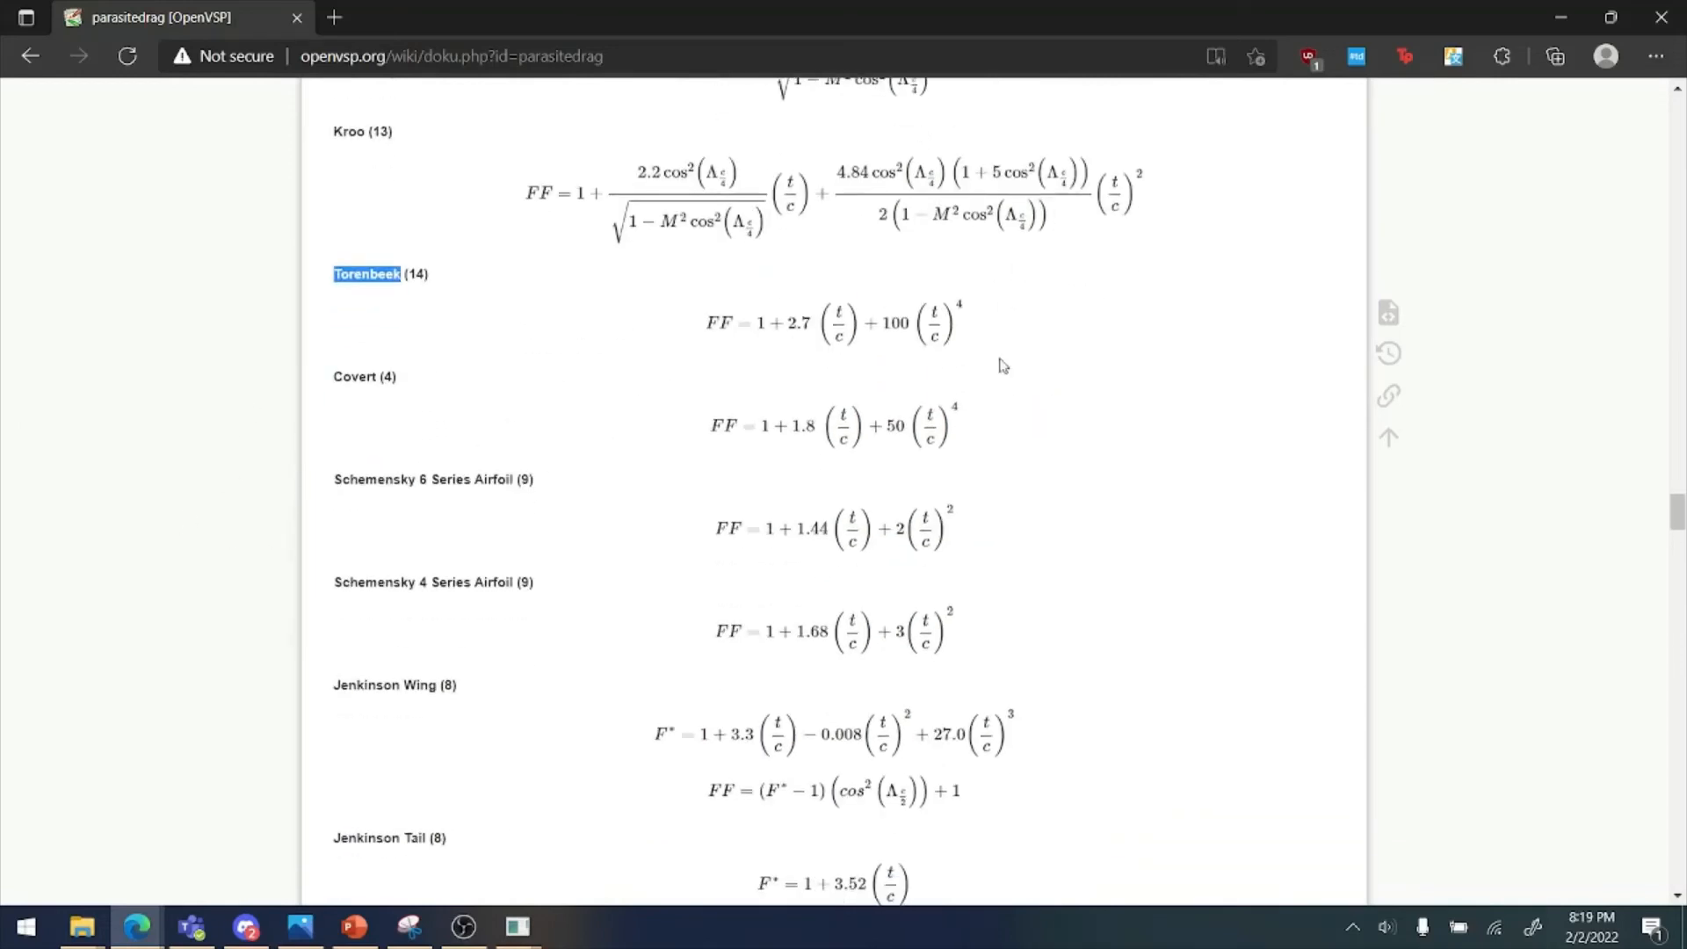
{"action": "scroll", "coordinate": [184, 339], "scroll_direction": "down", "scroll_amount": 4}
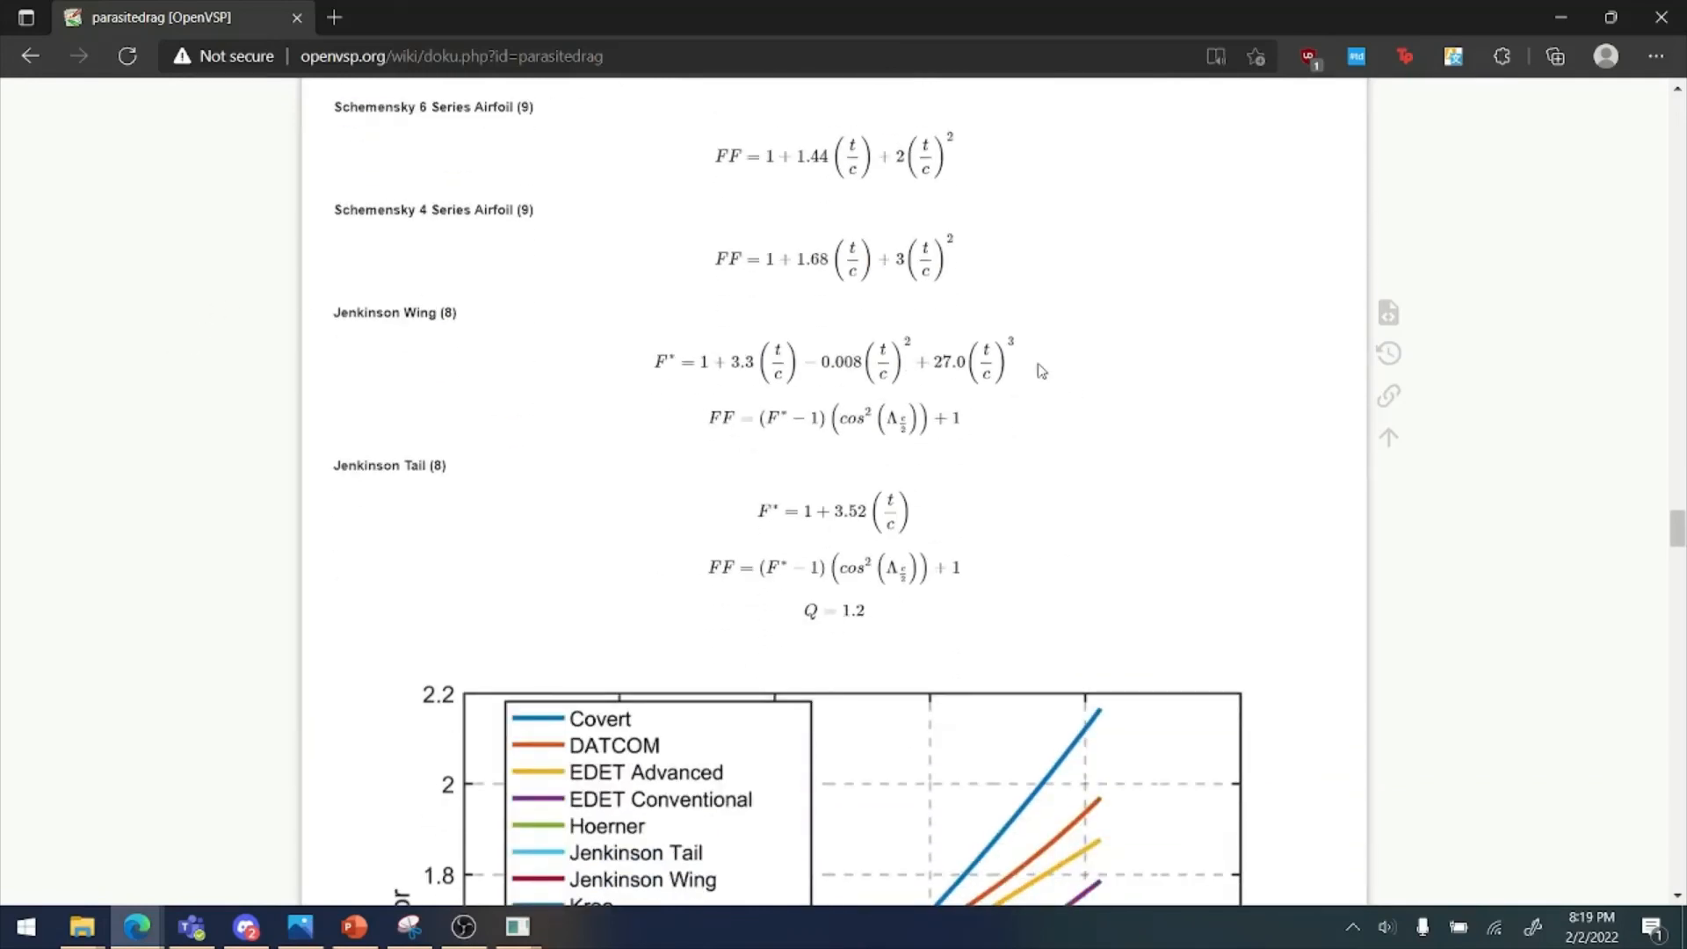
{"action": "scroll", "coordinate": [1040, 378], "scroll_direction": "up", "scroll_amount": 5}
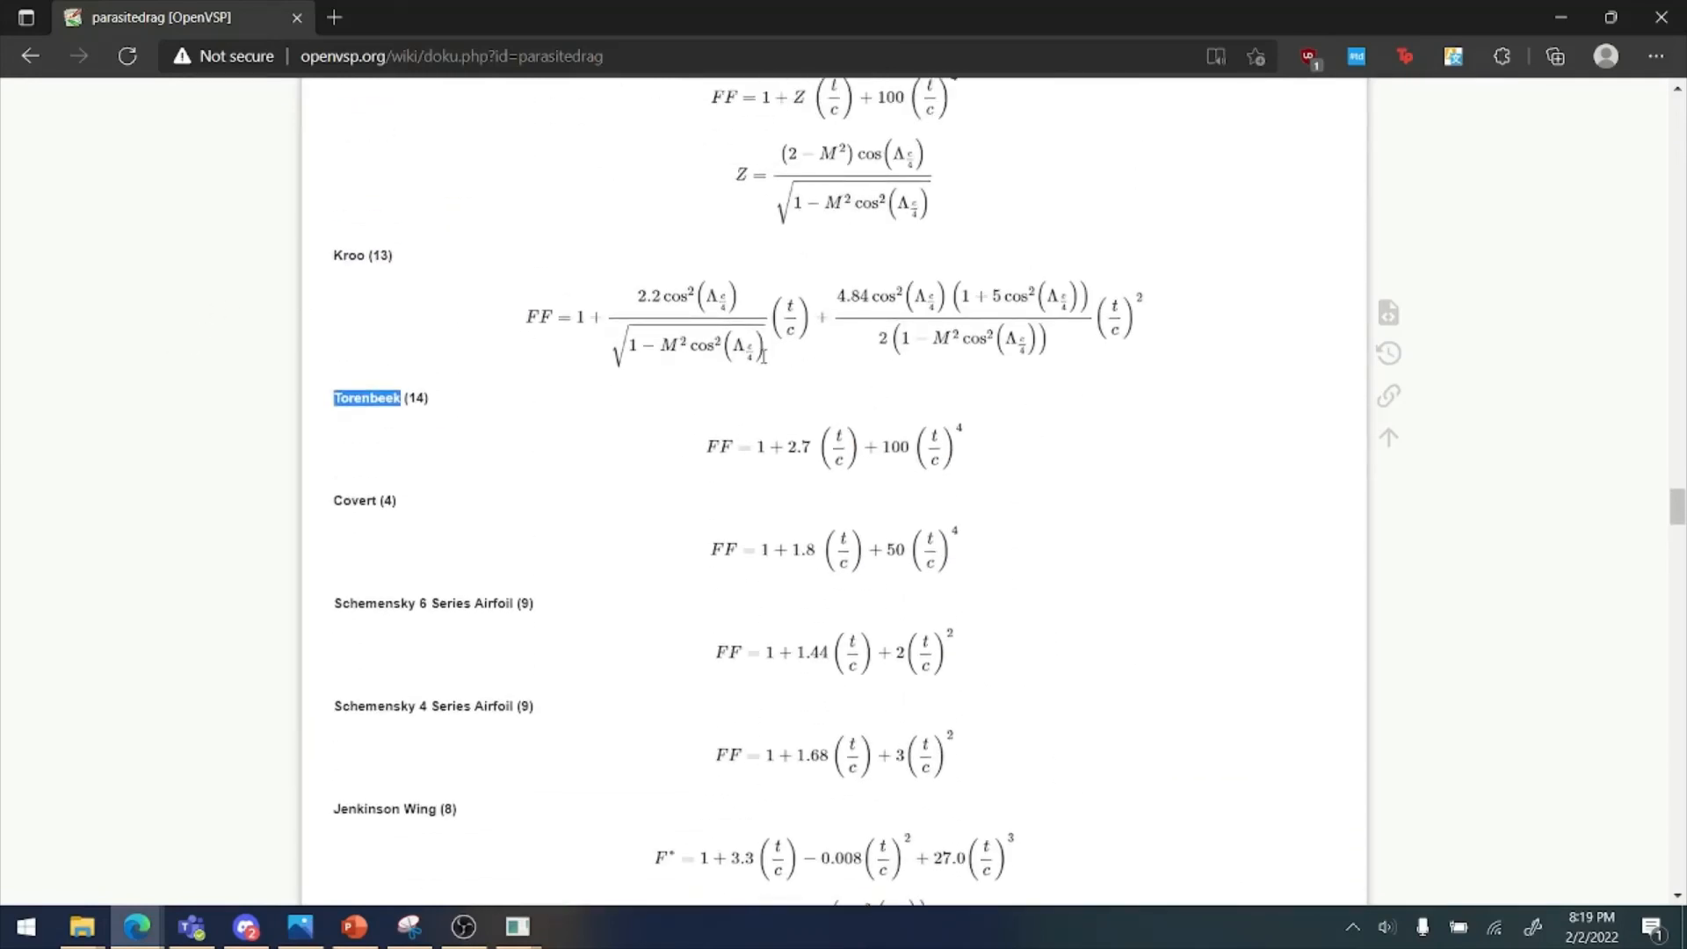
{"action": "scroll", "coordinate": [614, 339], "scroll_direction": "down", "scroll_amount": 3}
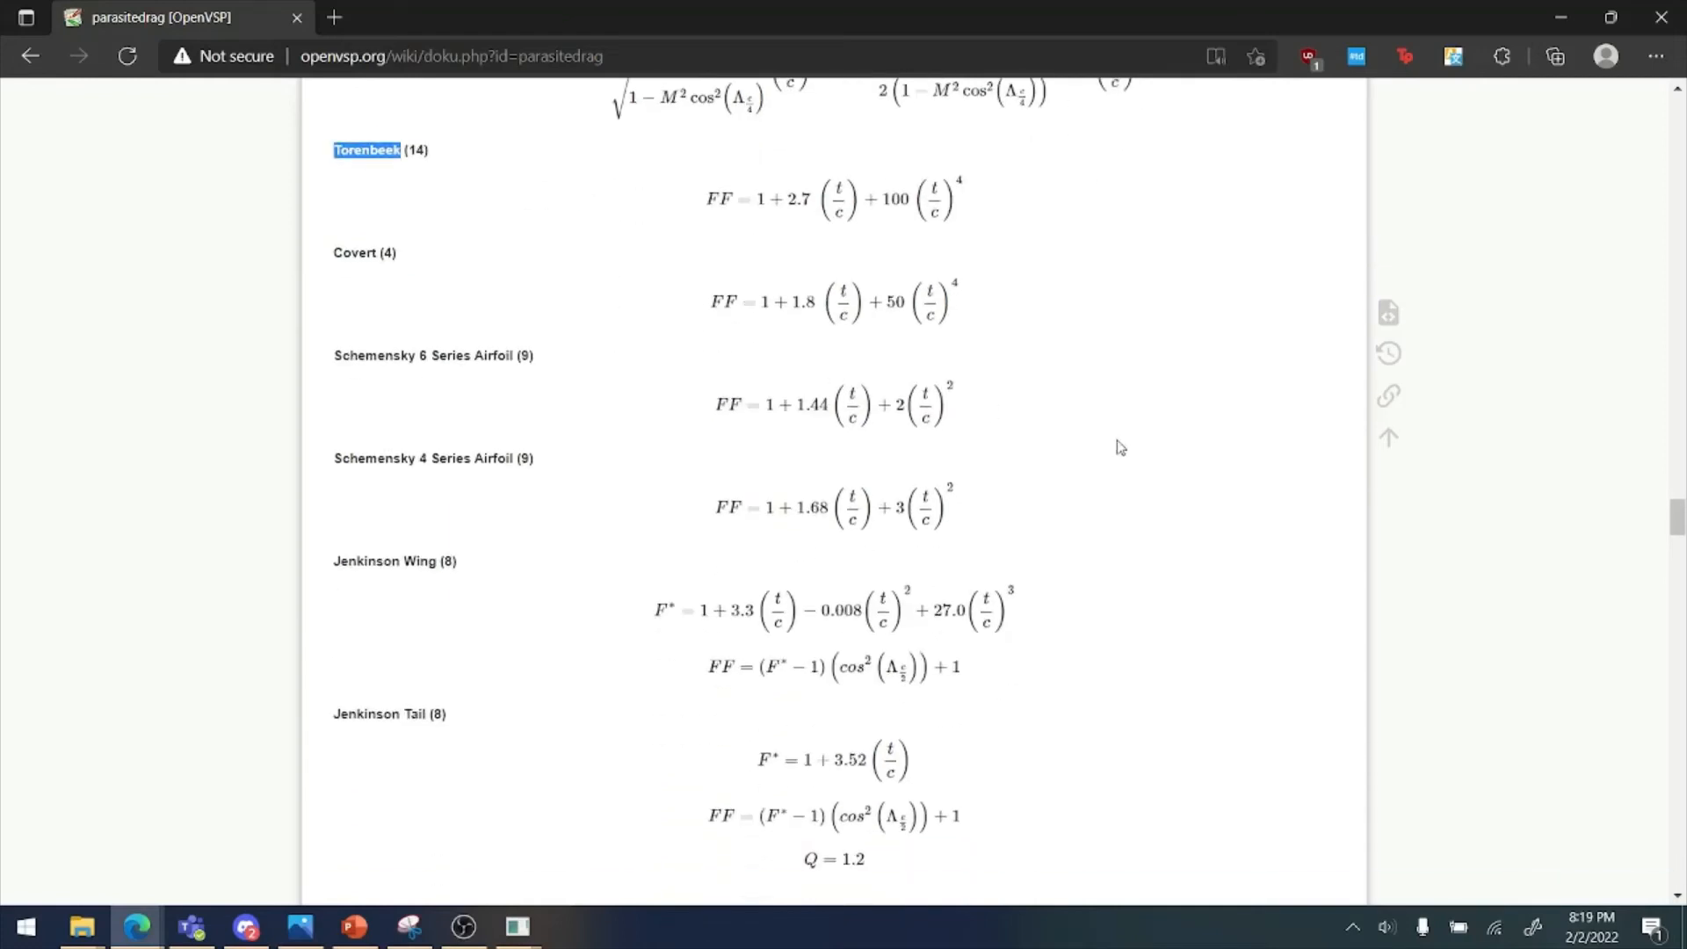
{"action": "scroll", "coordinate": [1098, 453], "scroll_direction": "down", "scroll_amount": 2}
Read the slender body fineness ratio explanation under Body Equations and compare the wing form factor curves plotted against thickness/chord
{"action": "scroll", "coordinate": [1063, 468], "scroll_direction": "down", "scroll_amount": 13}
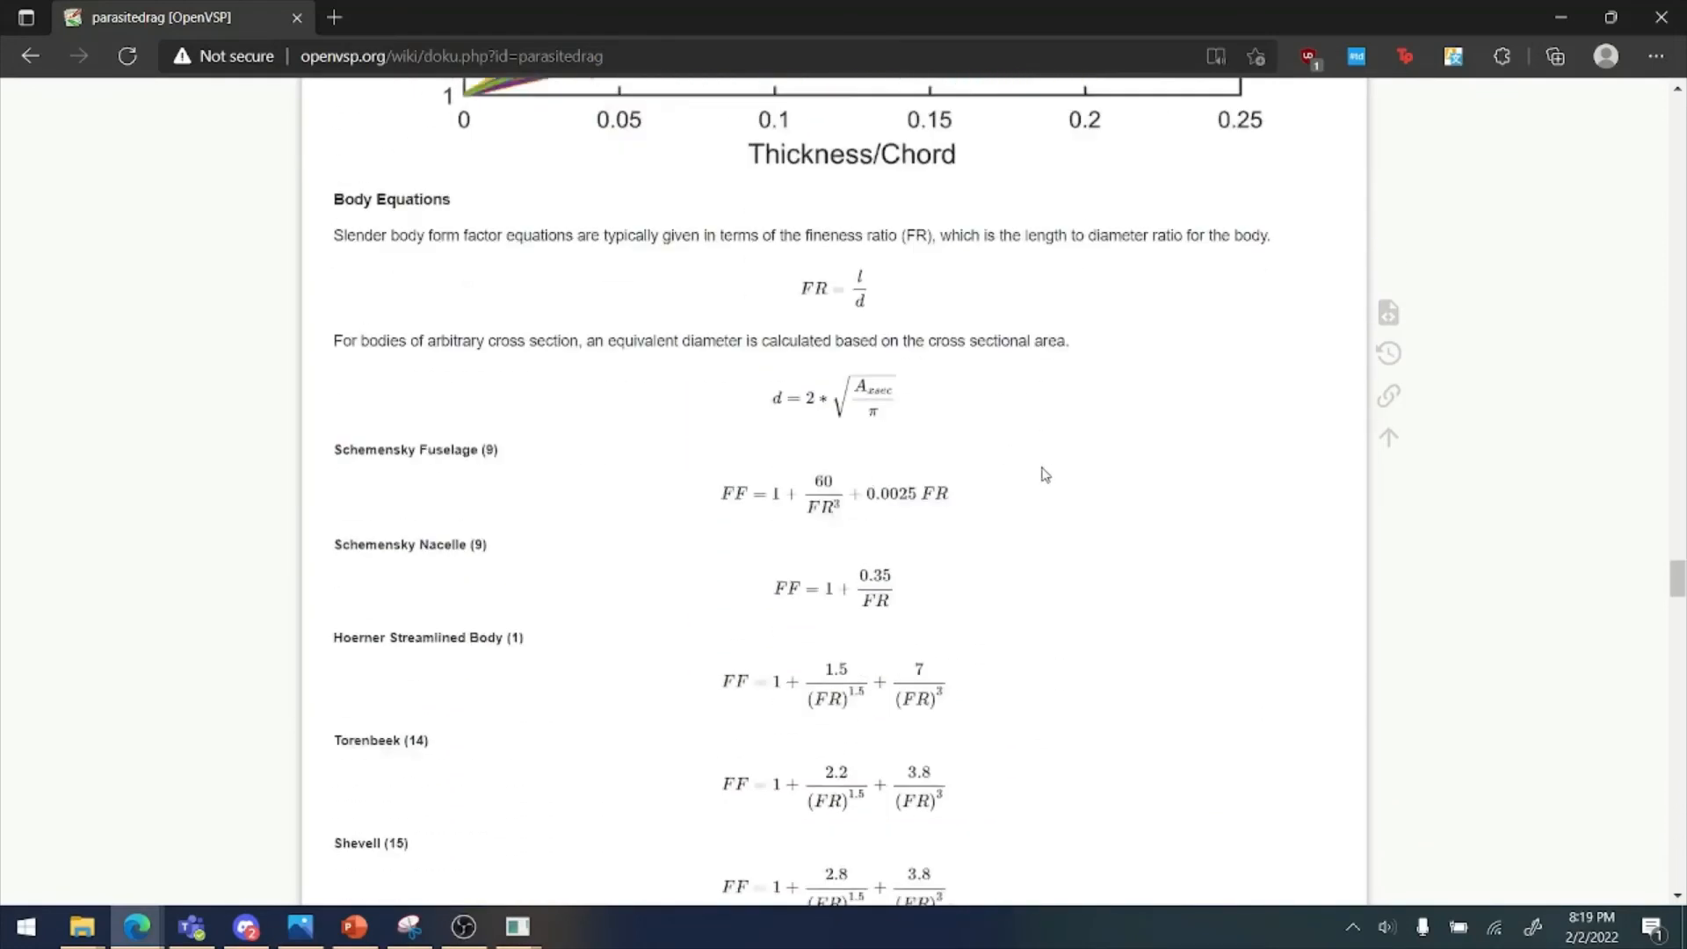
{"action": "scroll", "coordinate": [931, 461], "scroll_direction": "up", "scroll_amount": 1}
{"action": "left_click_drag", "start_coordinate": [316, 219], "coordinate": [1063, 326]}
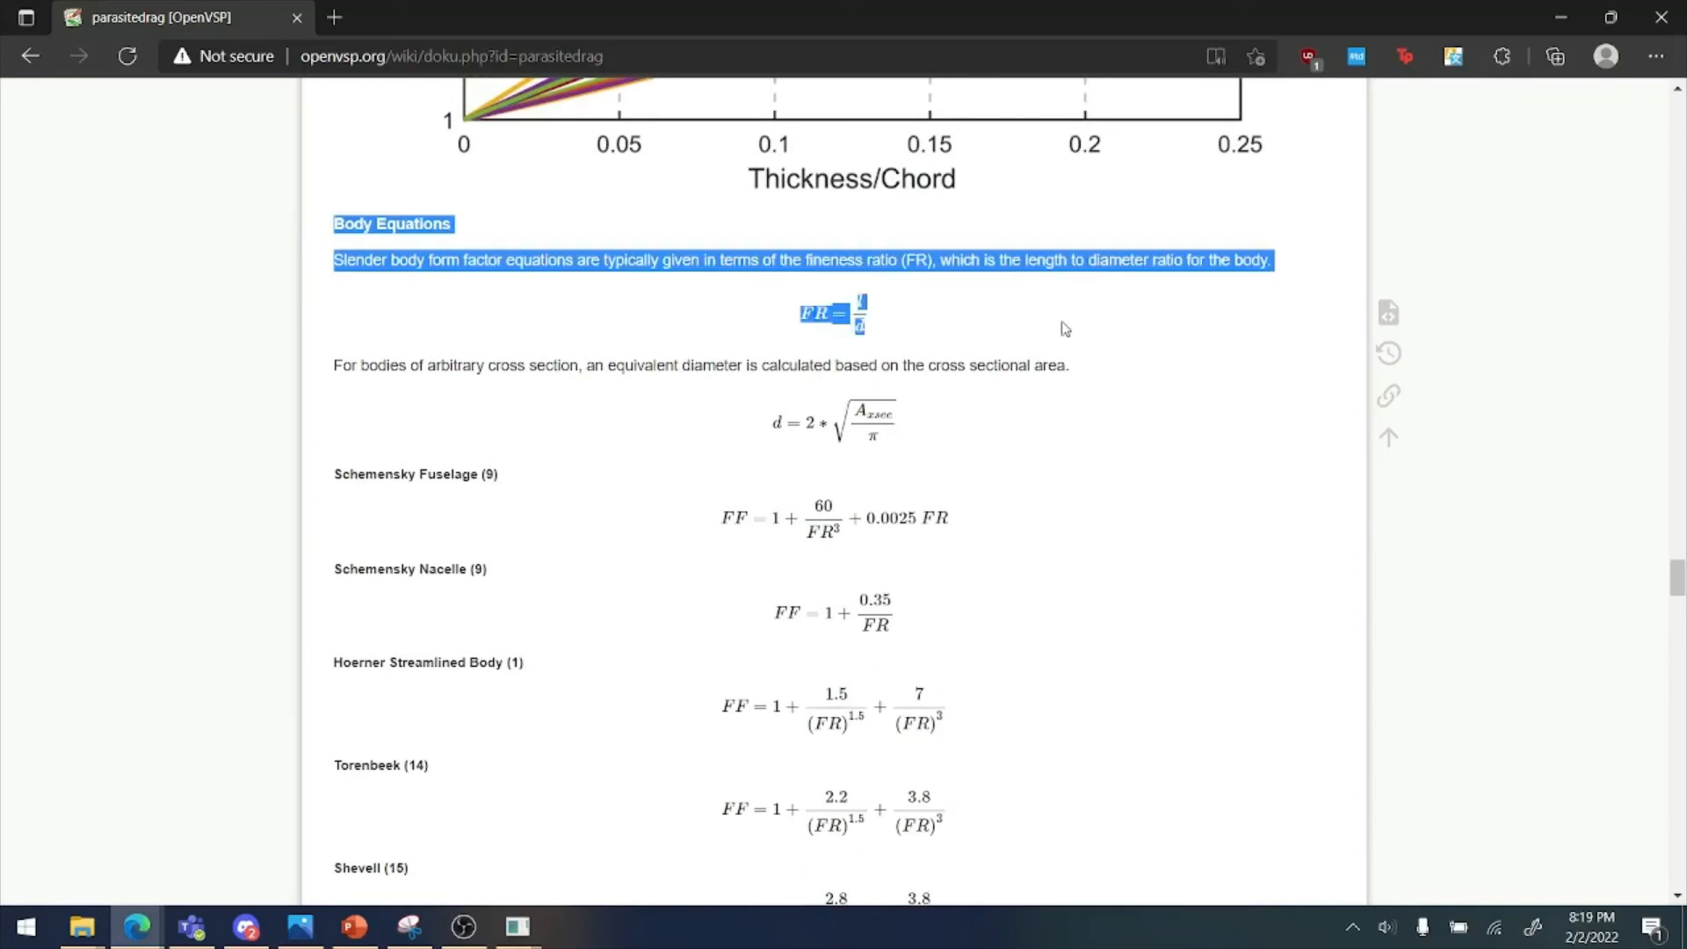
{"action": "left_click", "coordinate": [1045, 326]}
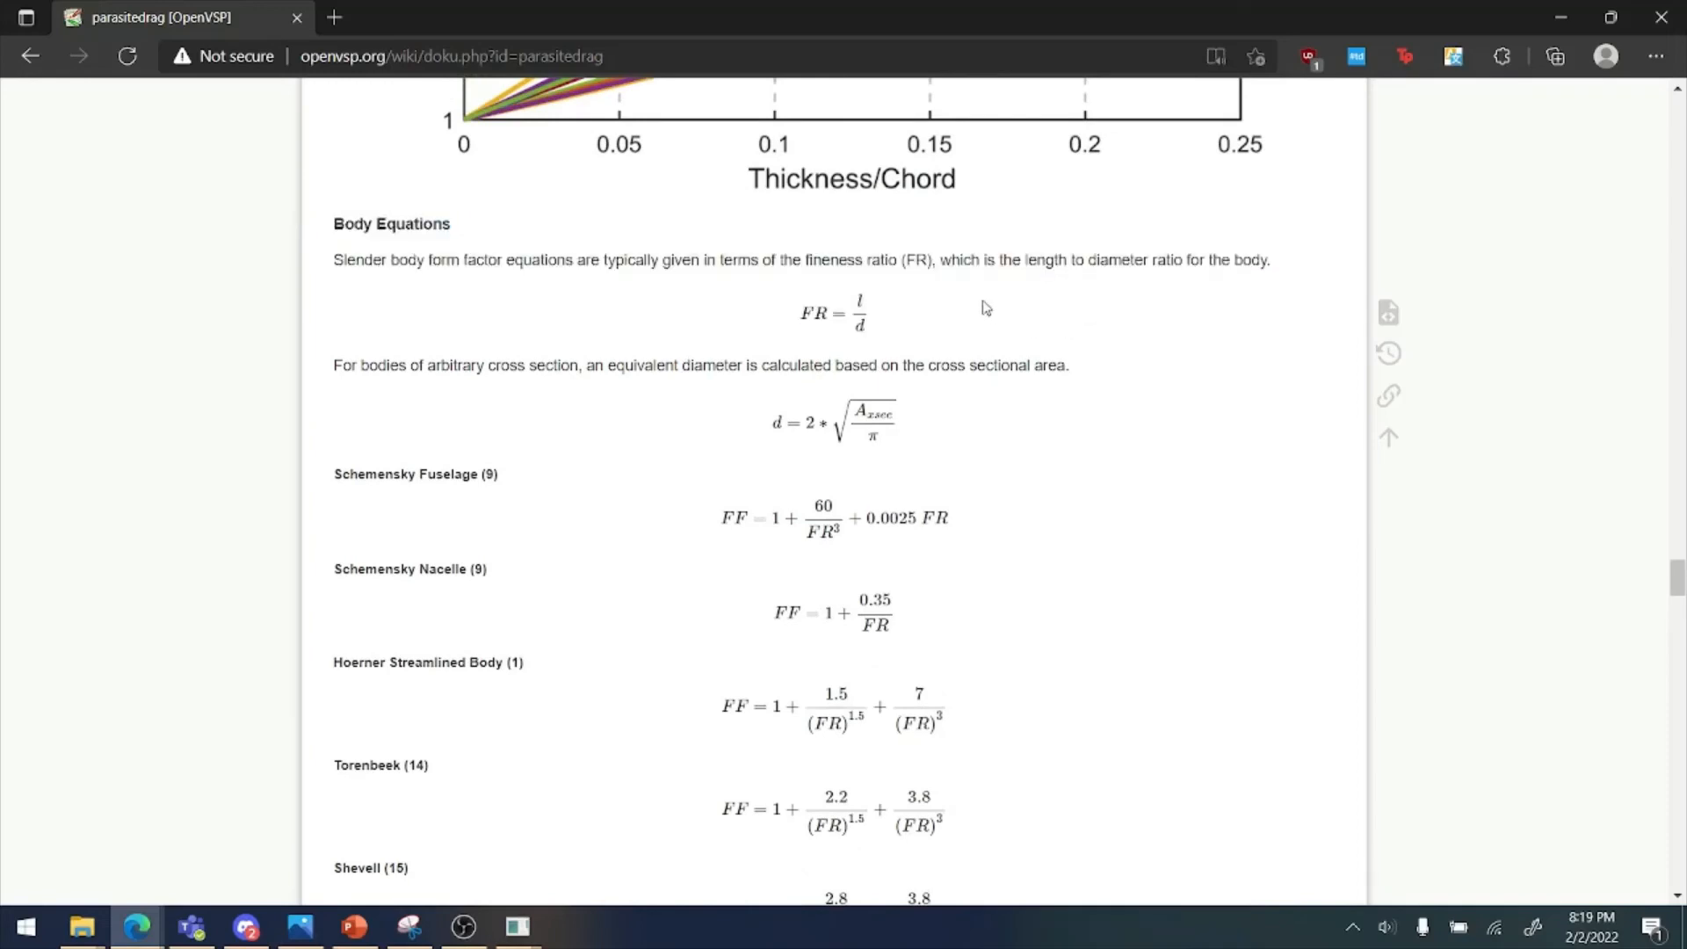
{"action": "scroll", "coordinate": [988, 334], "scroll_direction": "up", "scroll_amount": 7}
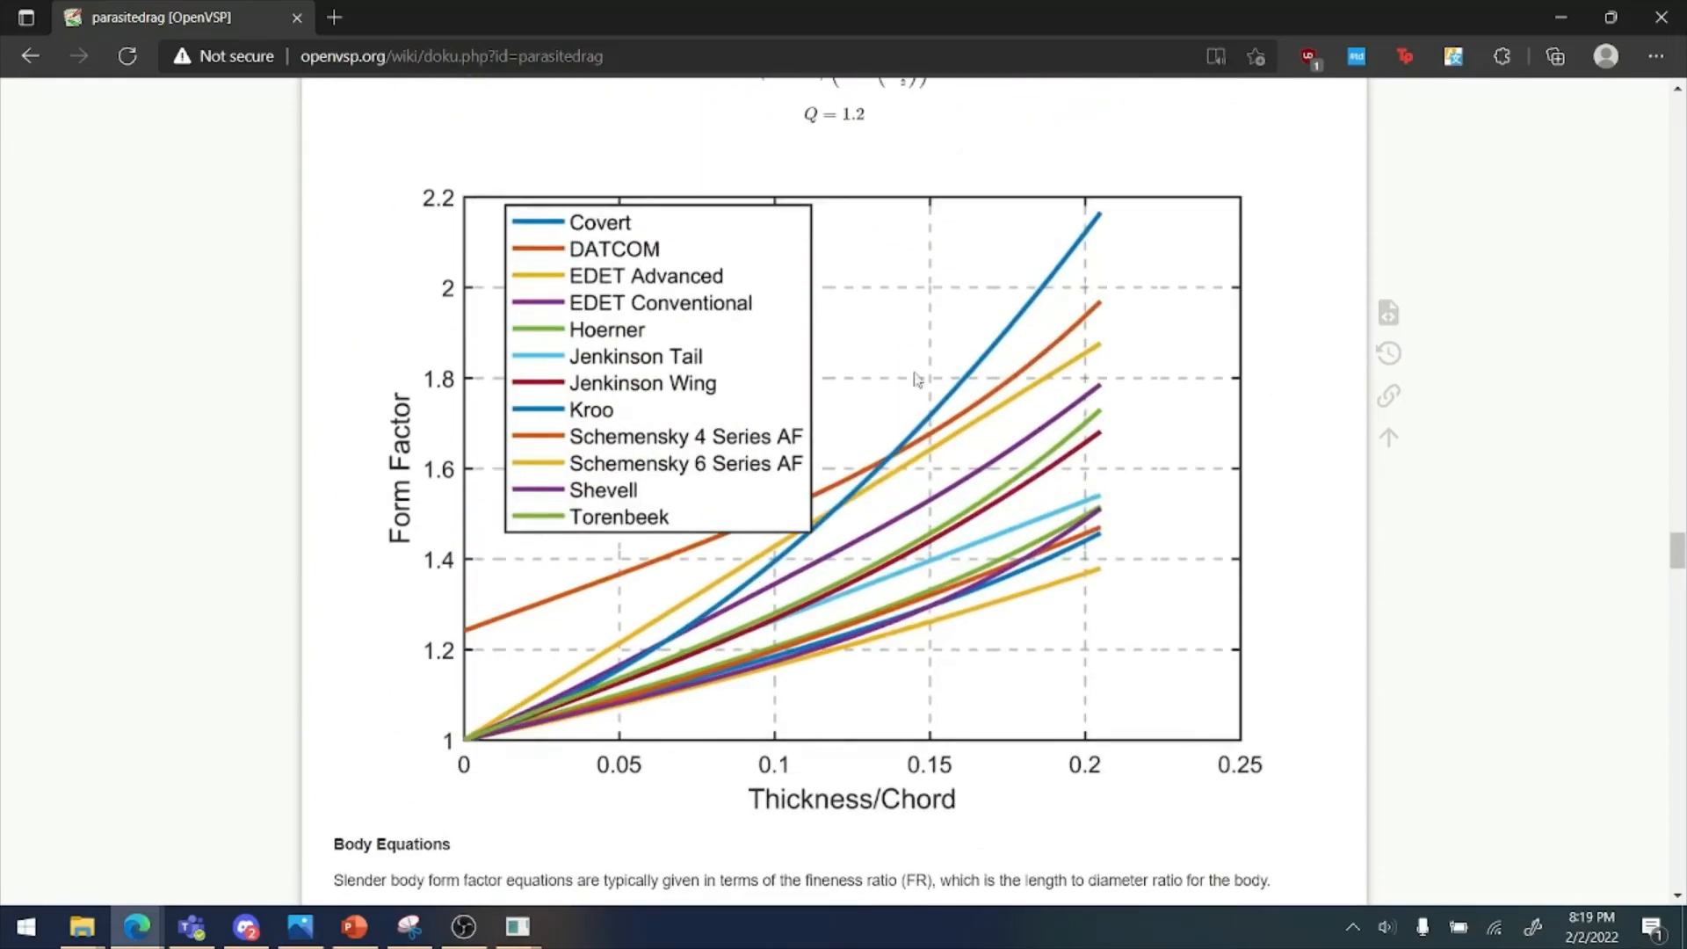
{"action": "scroll", "coordinate": [967, 343], "scroll_direction": "up", "scroll_amount": 1}
{"action": "scroll", "coordinate": [878, 347], "scroll_direction": "down", "scroll_amount": 1}
{"action": "scroll", "coordinate": [1257, 522], "scroll_direction": "down", "scroll_amount": 4}
Switch back to OpenVSP, set the form factor equation to Torenbeek for the fuselage, wing, HT and VT, and calculate CD0
{"action": "mouse_move", "coordinate": [527, 931]}
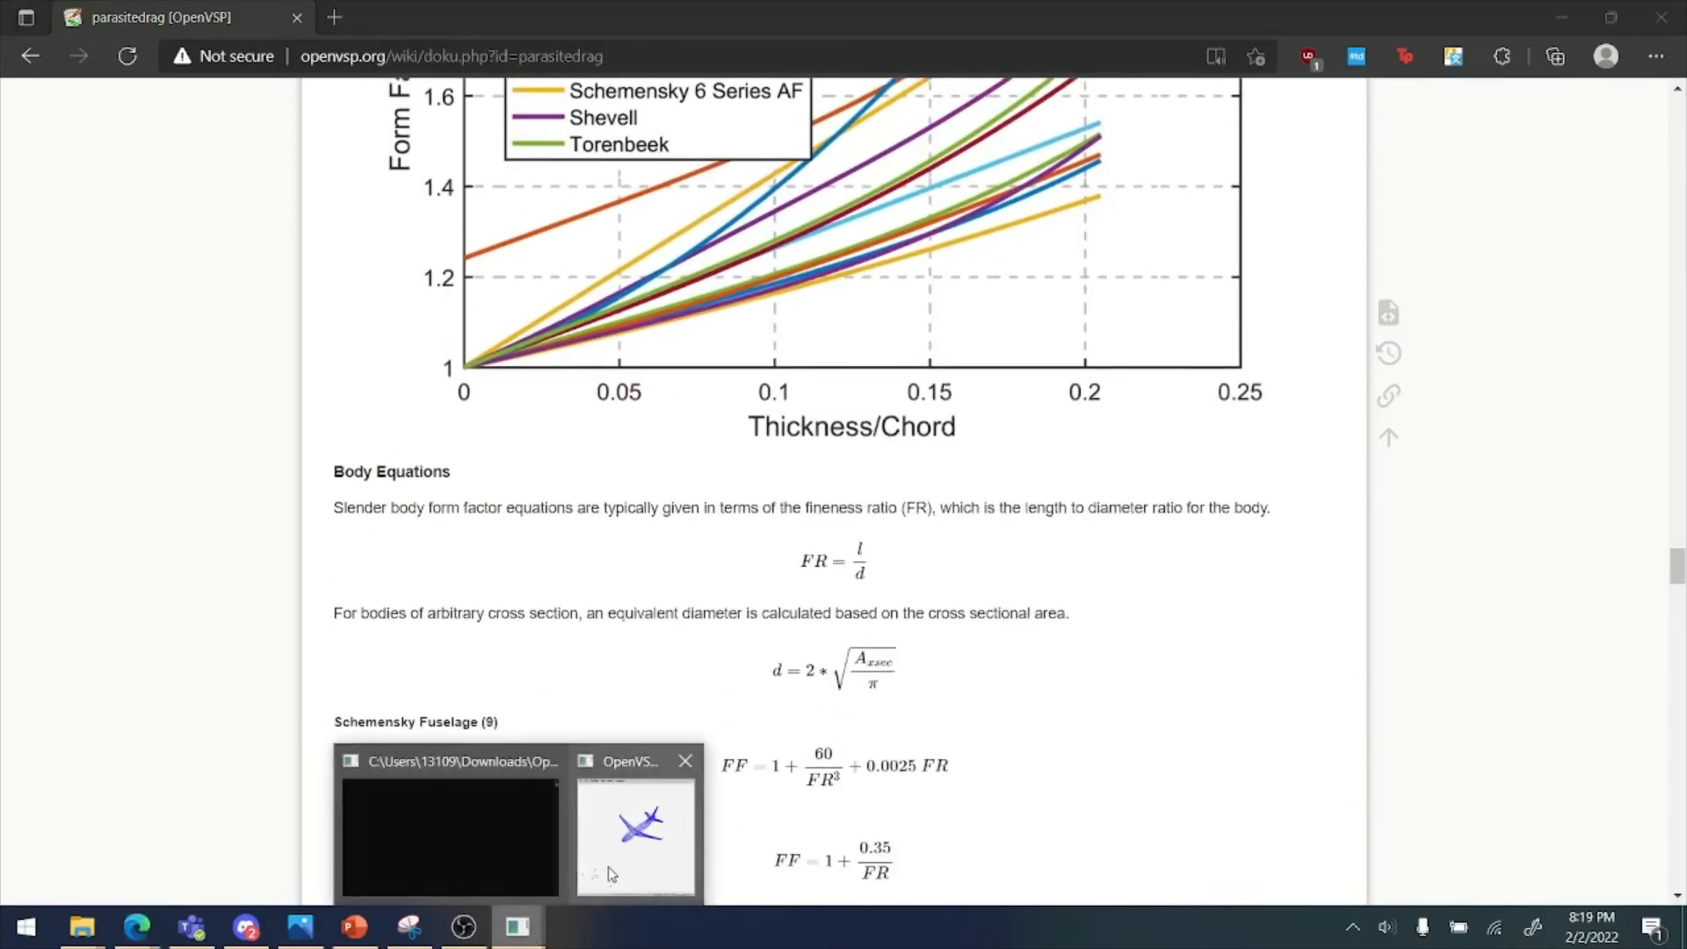
{"action": "left_click", "coordinate": [609, 874]}
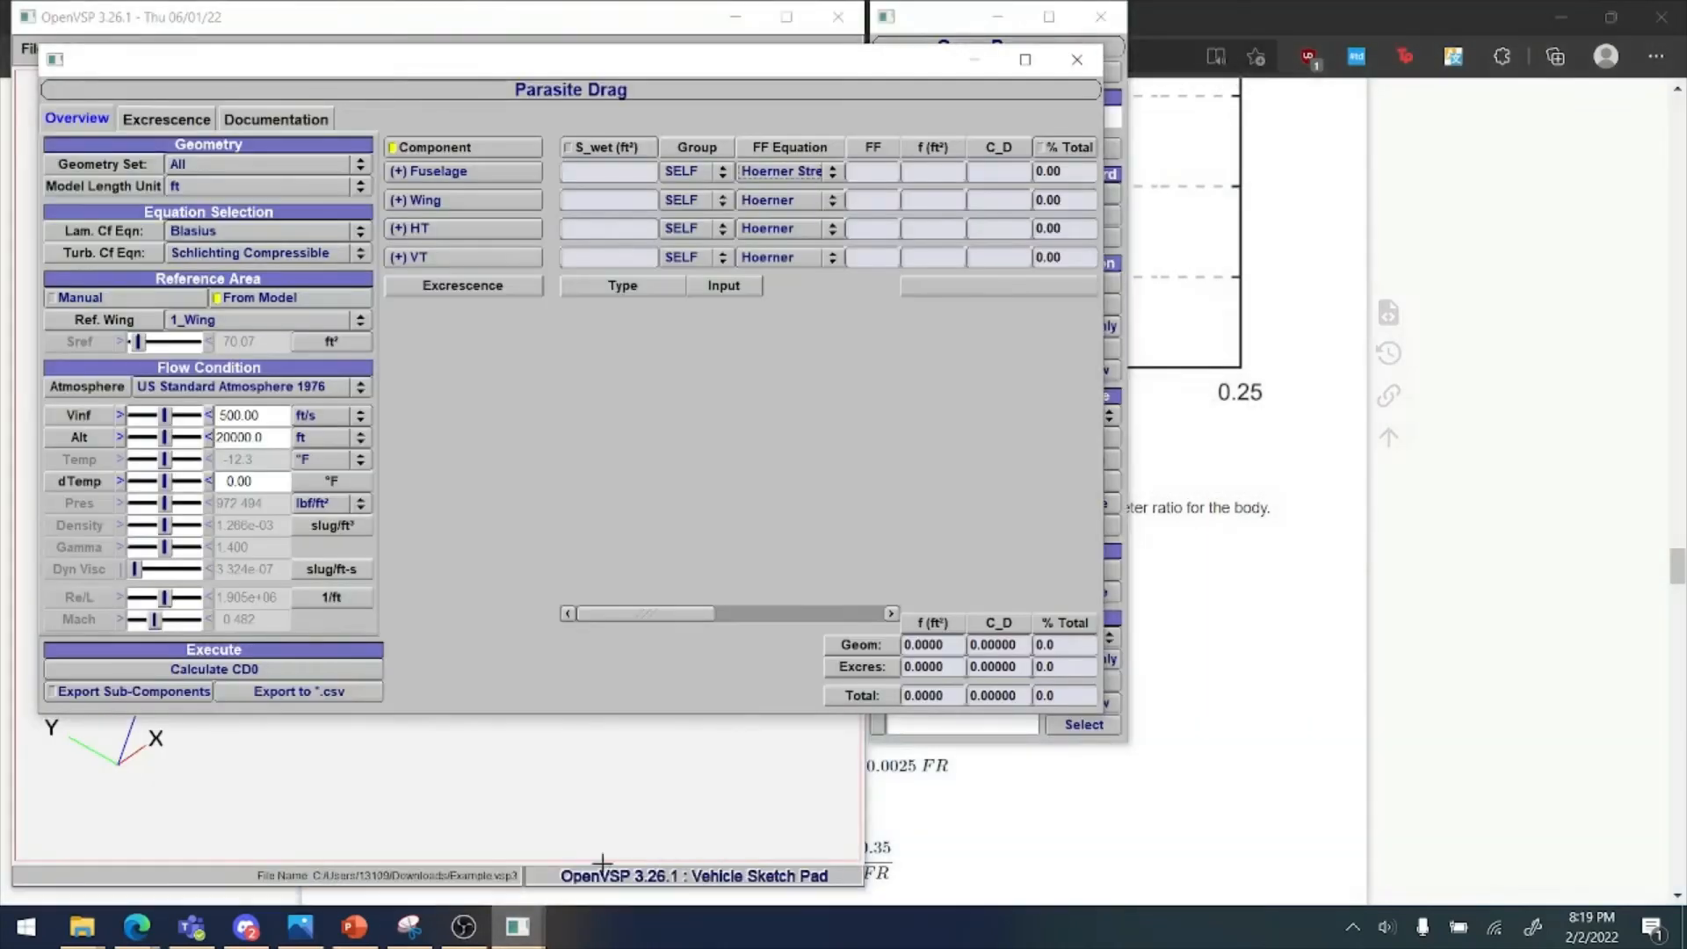
{"action": "left_click", "coordinate": [830, 171]}
{"action": "left_click", "coordinate": [830, 189]}
{"action": "left_click", "coordinate": [817, 207]}
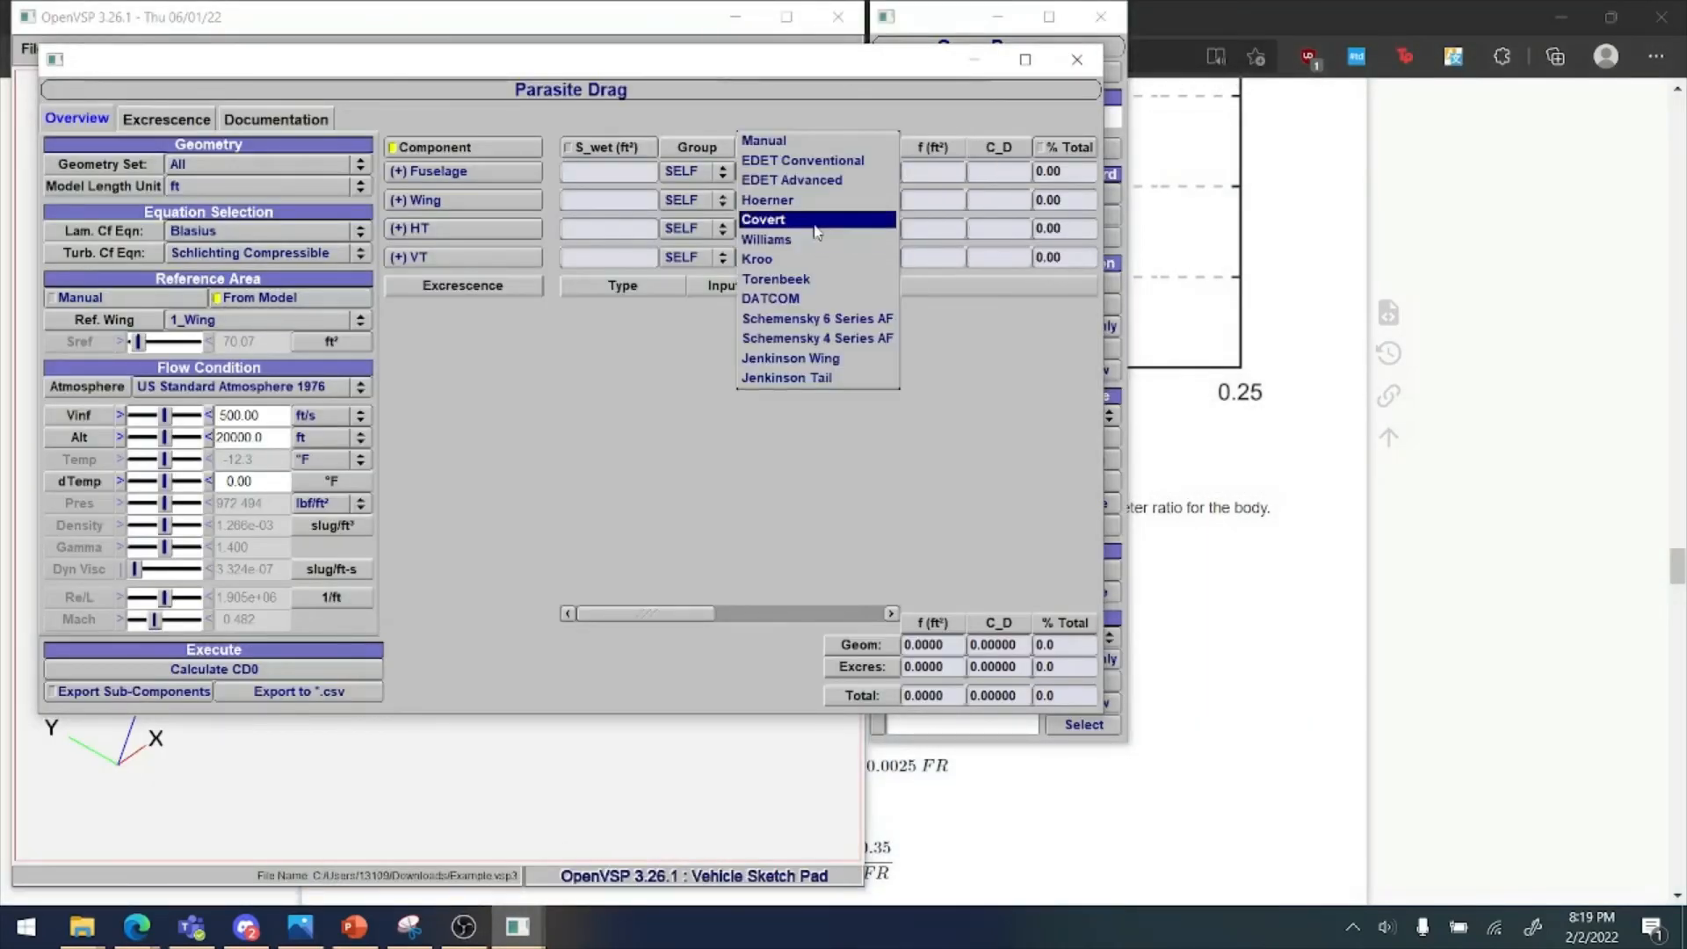
{"action": "left_click", "coordinate": [817, 279]}
{"action": "left_click", "coordinate": [830, 228]}
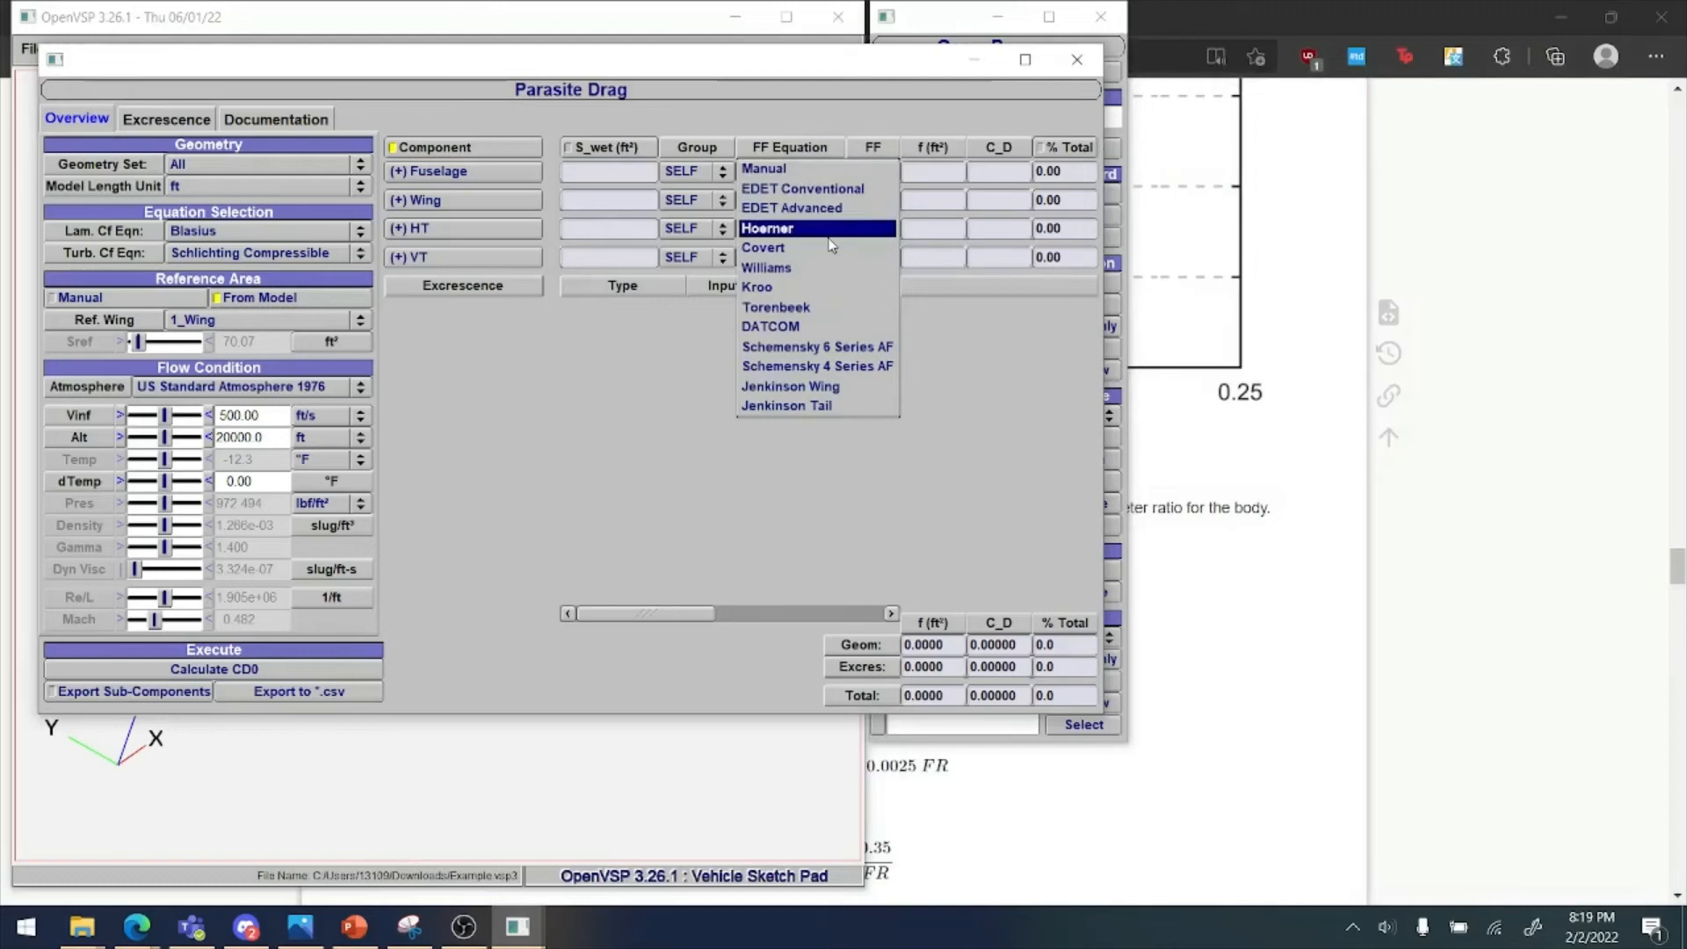
{"action": "left_click", "coordinate": [826, 307]}
{"action": "left_click", "coordinate": [830, 257]}
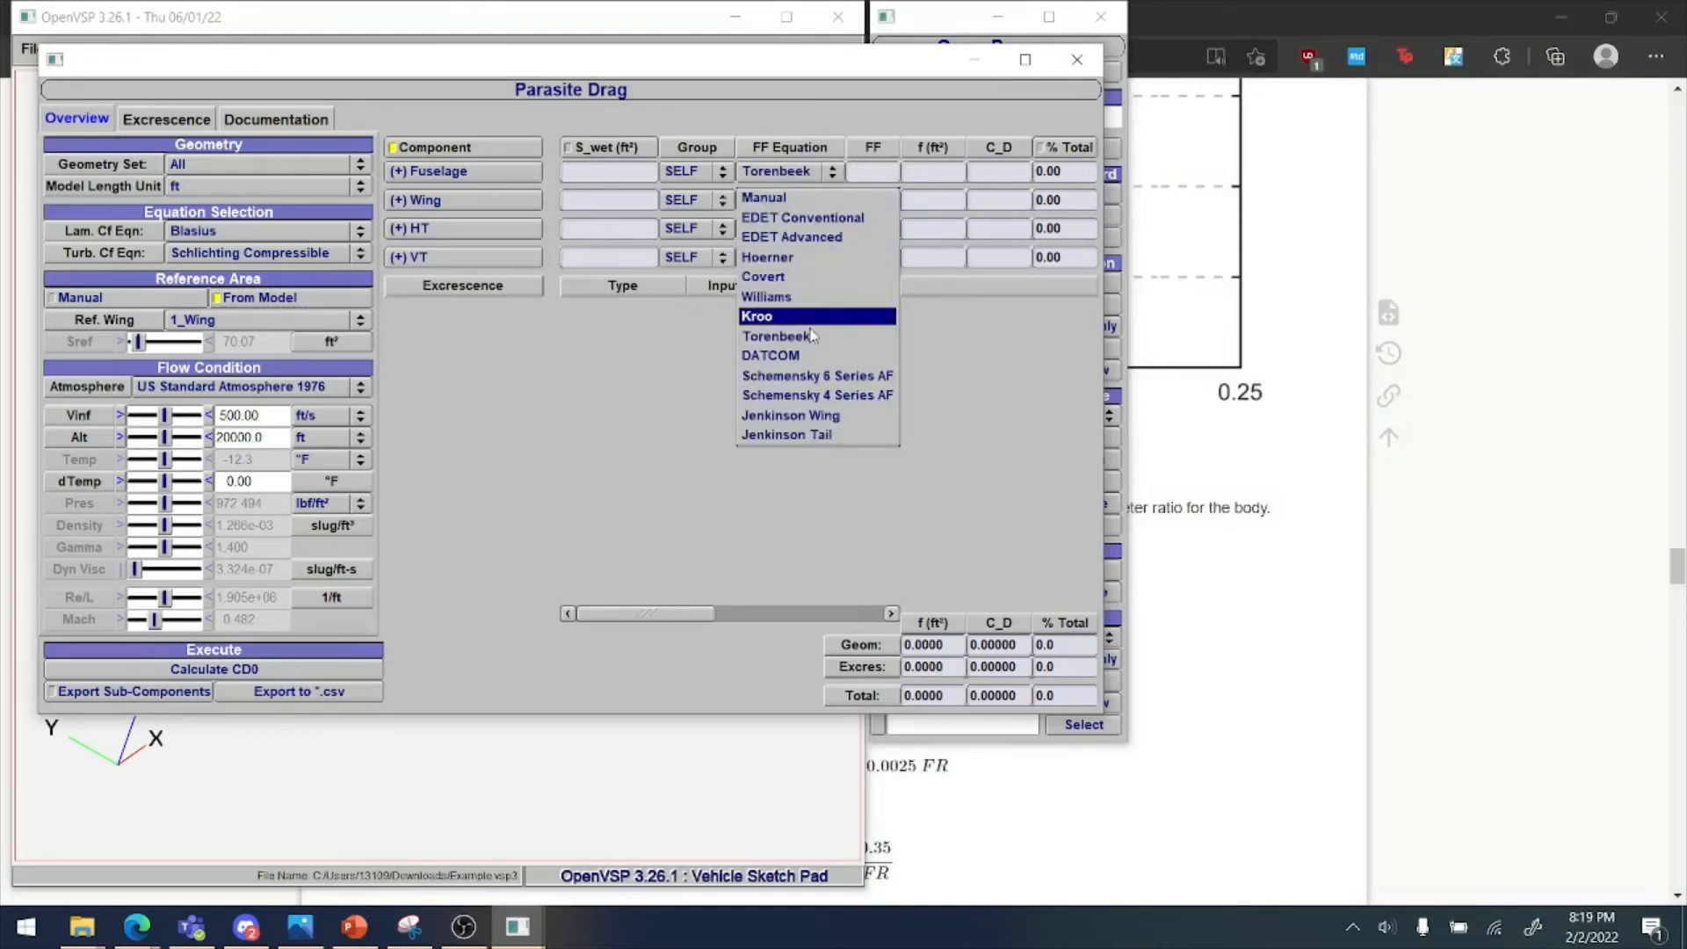
{"action": "left_click", "coordinate": [812, 335]}
{"action": "left_click", "coordinate": [301, 669]}
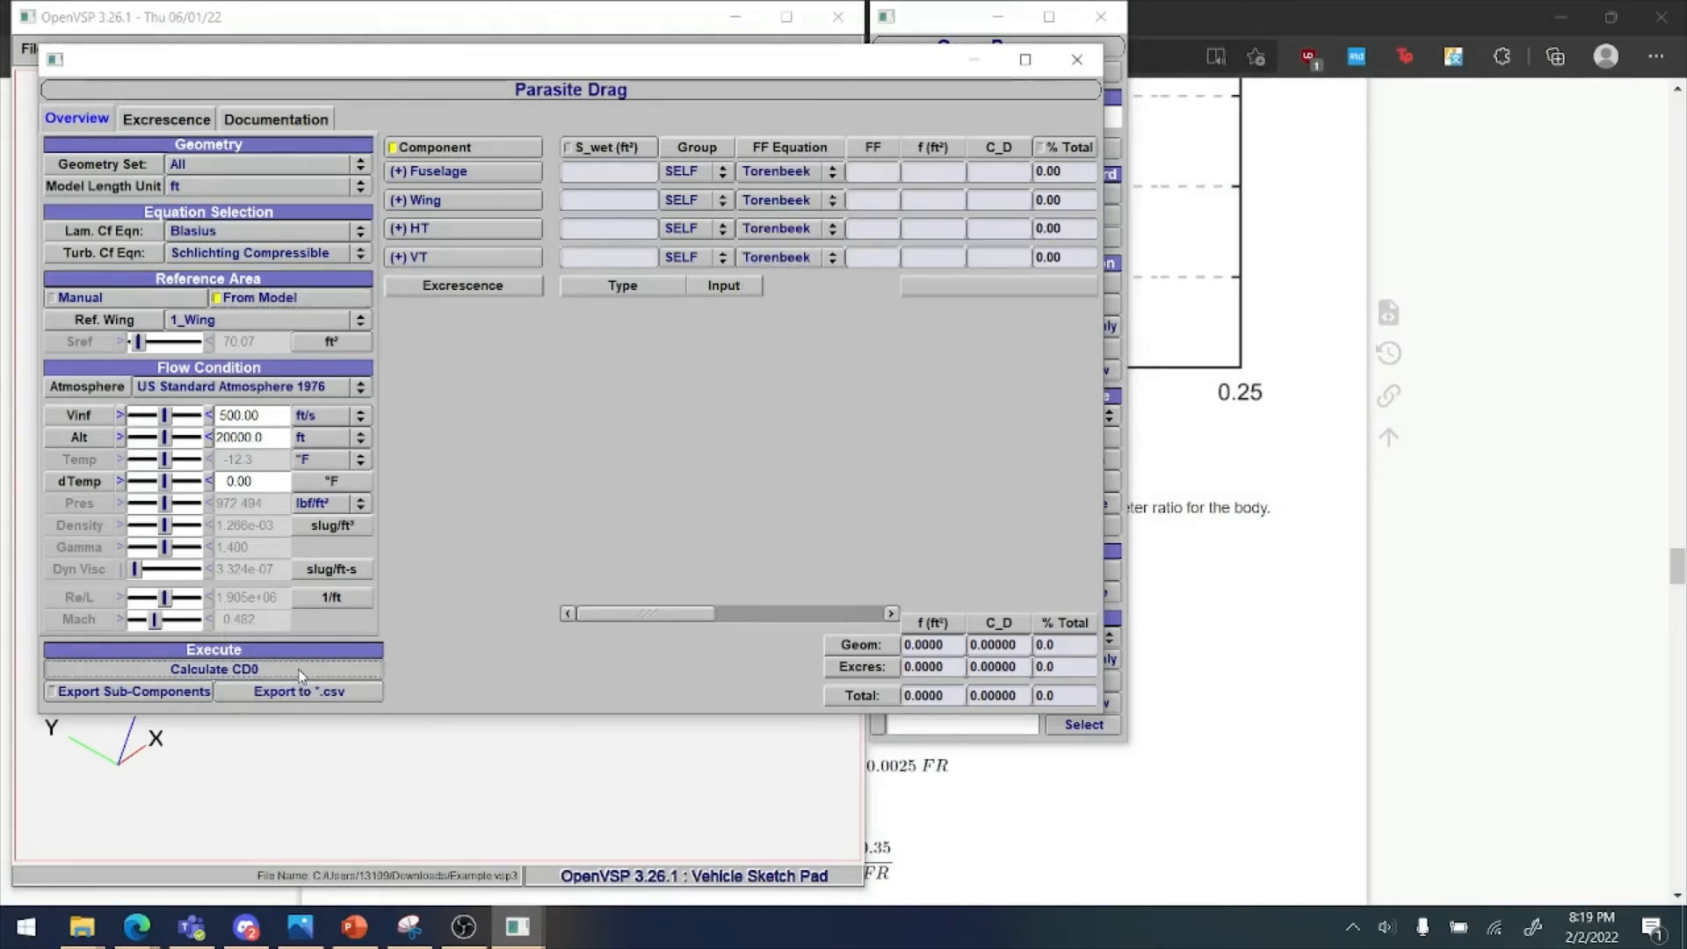
Compare the component drag results sorted by component, wetted area and percentage of total, finishing with the wetted area order
{"action": "left_click", "coordinate": [608, 147]}
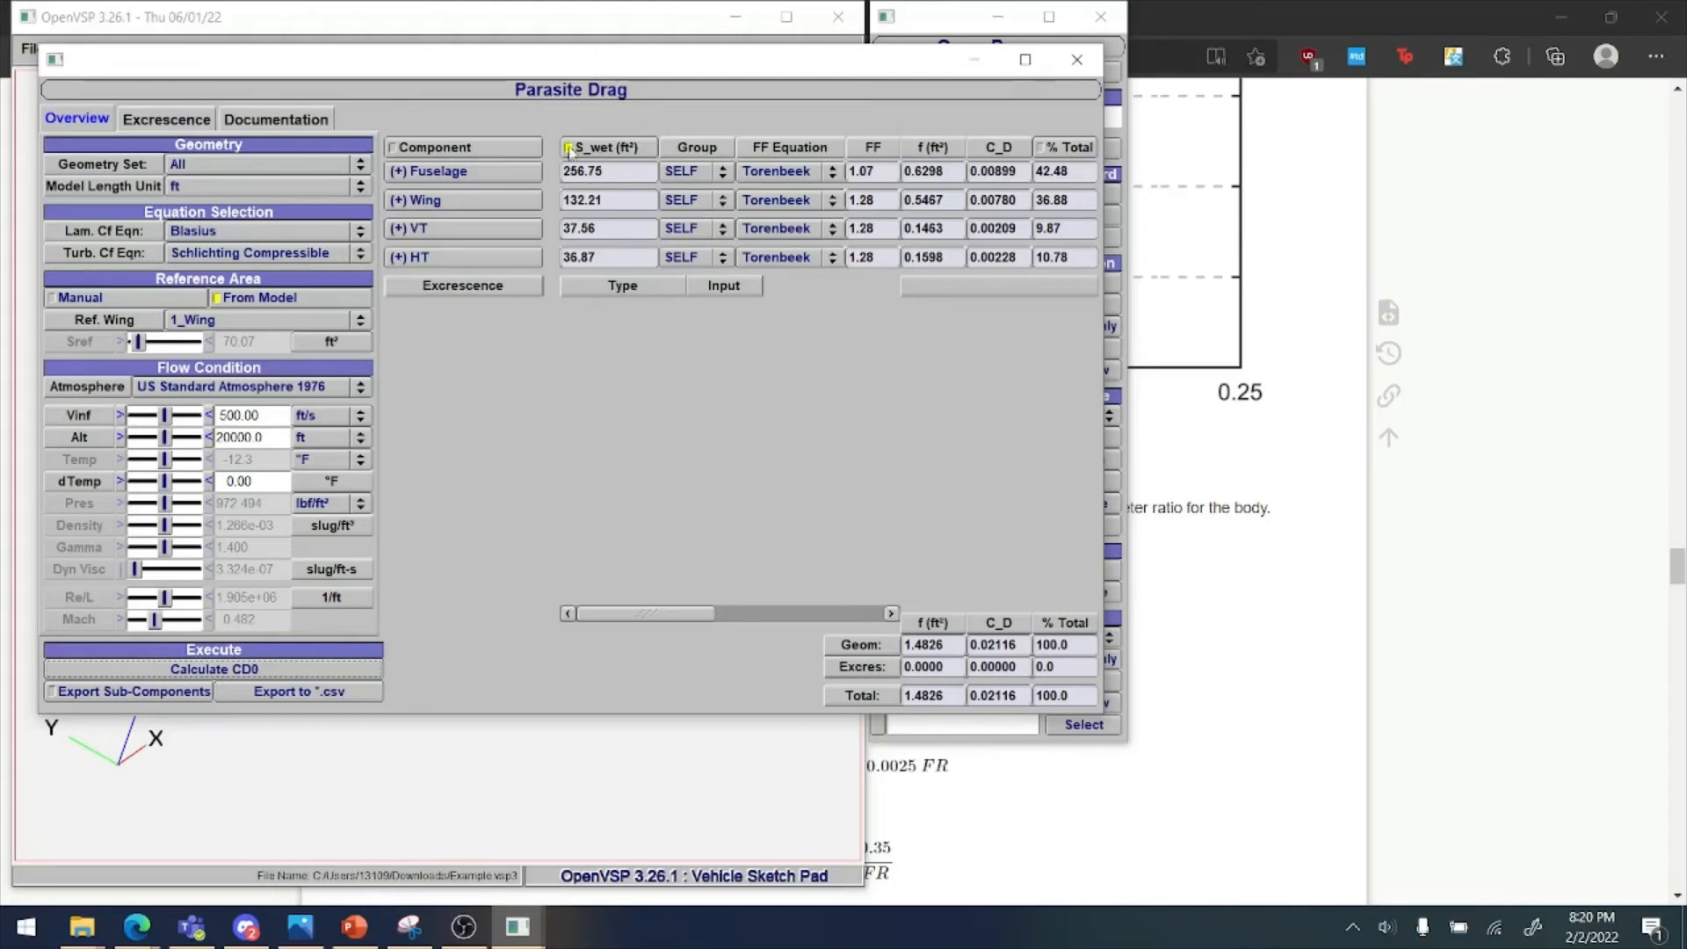
{"action": "left_click", "coordinate": [402, 151]}
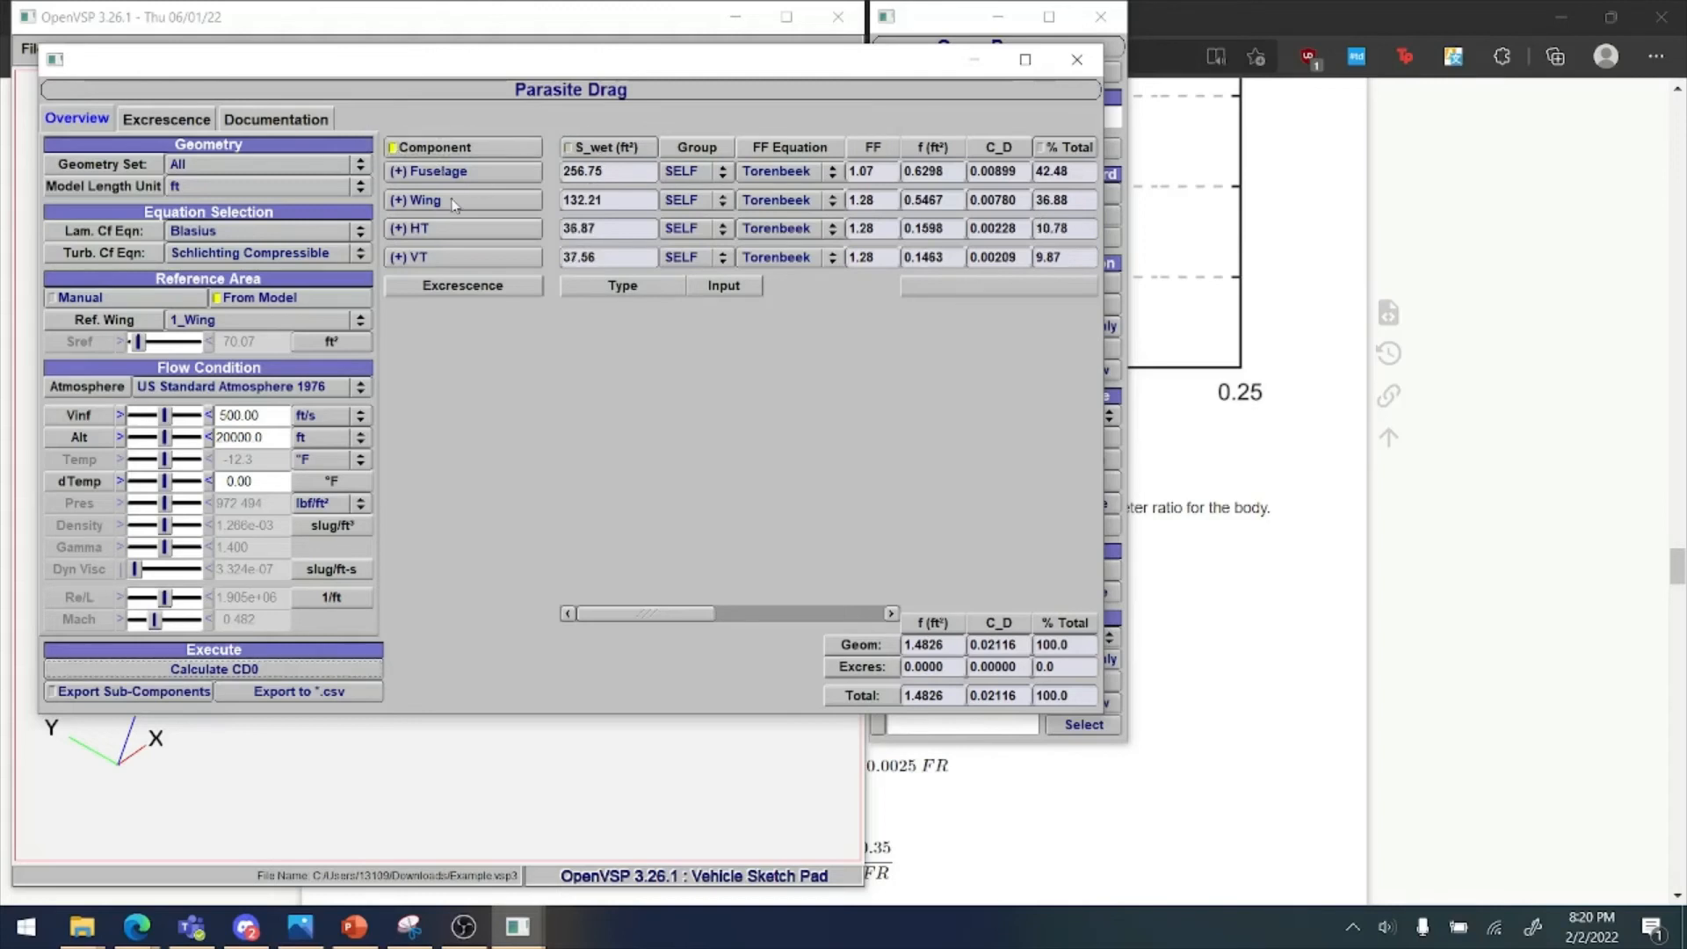
{"action": "left_click", "coordinate": [619, 151]}
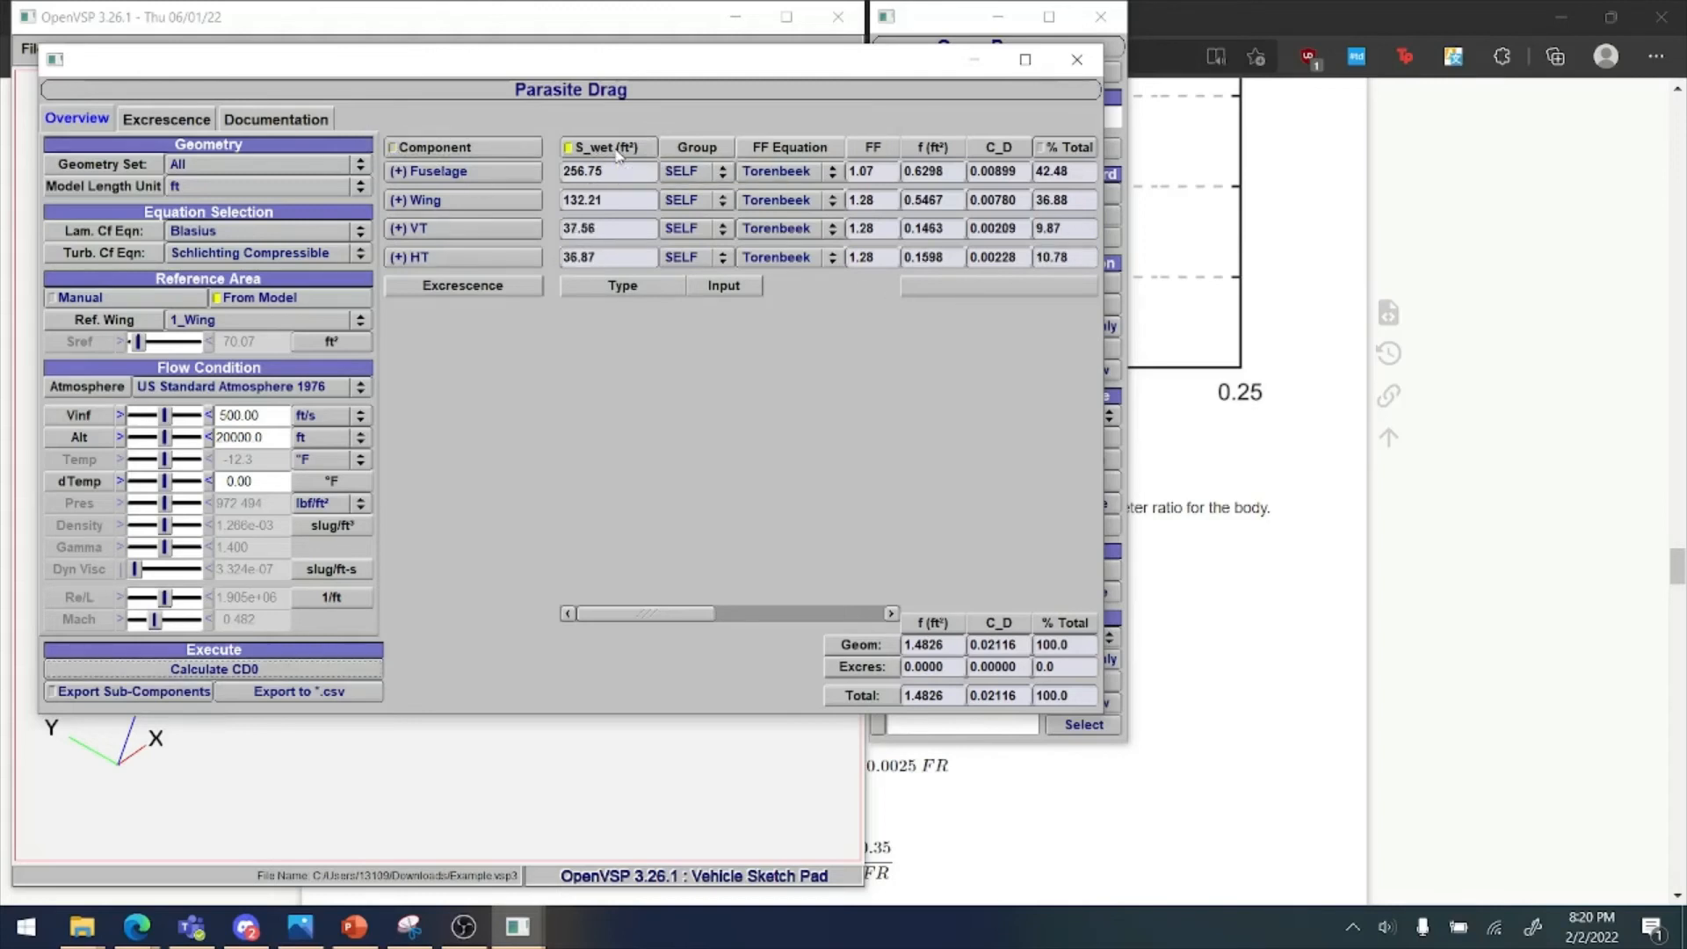
{"action": "left_click", "coordinate": [489, 150]}
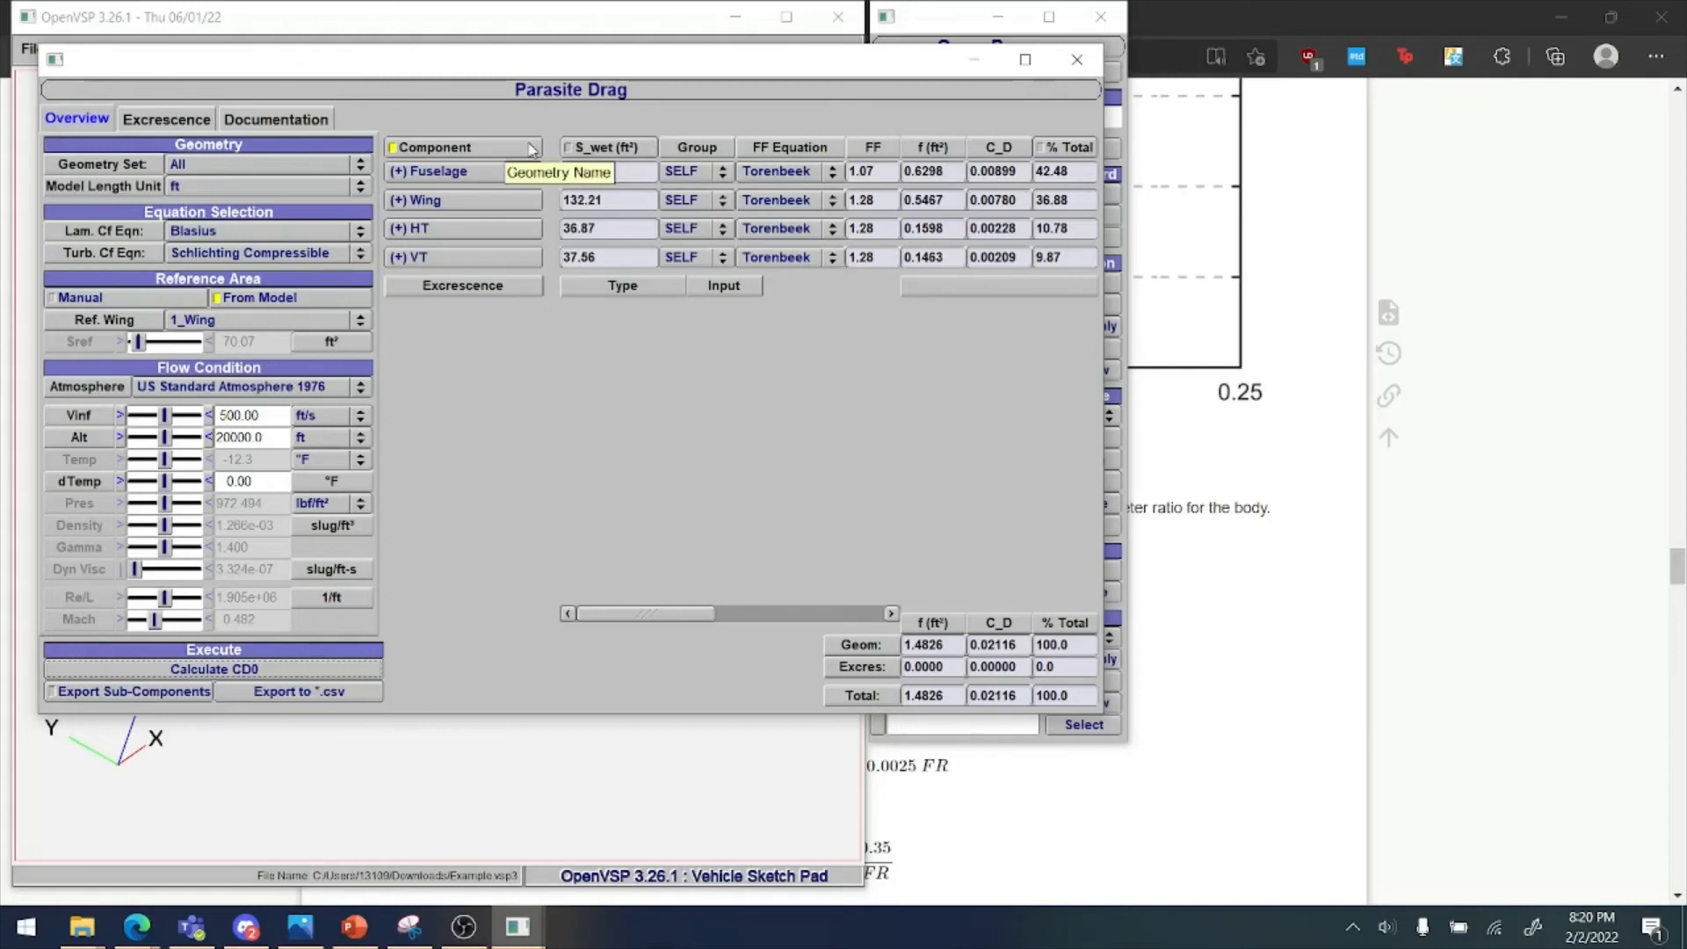
{"action": "left_click", "coordinate": [607, 147]}
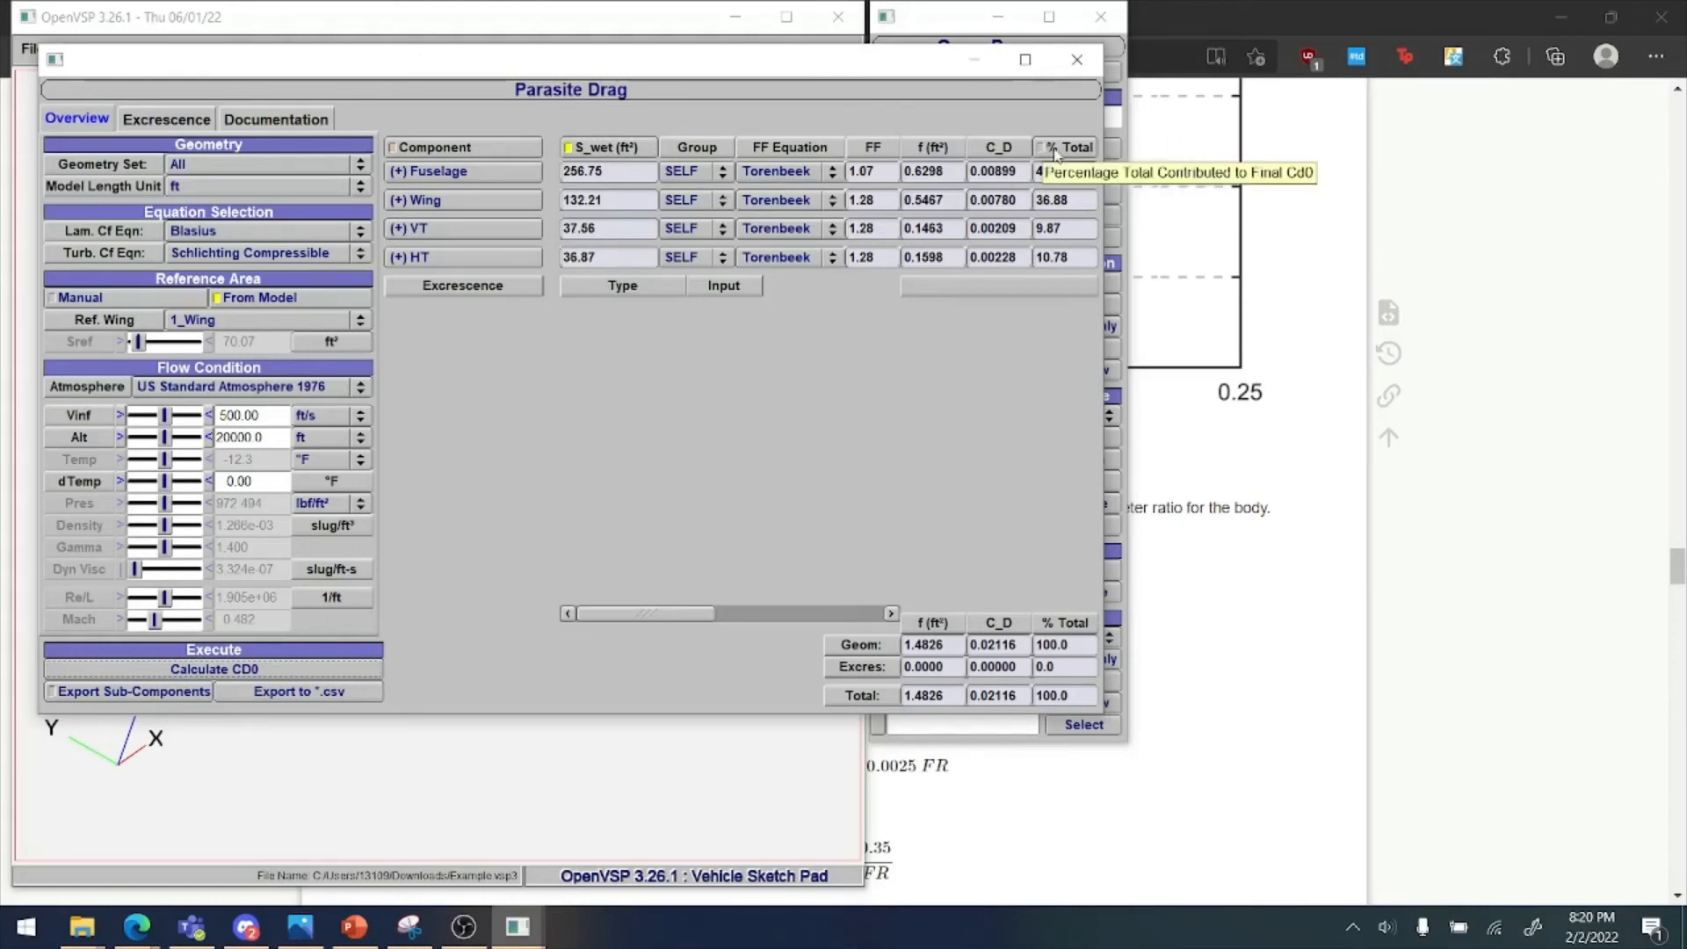
{"action": "left_click", "coordinate": [1051, 150]}
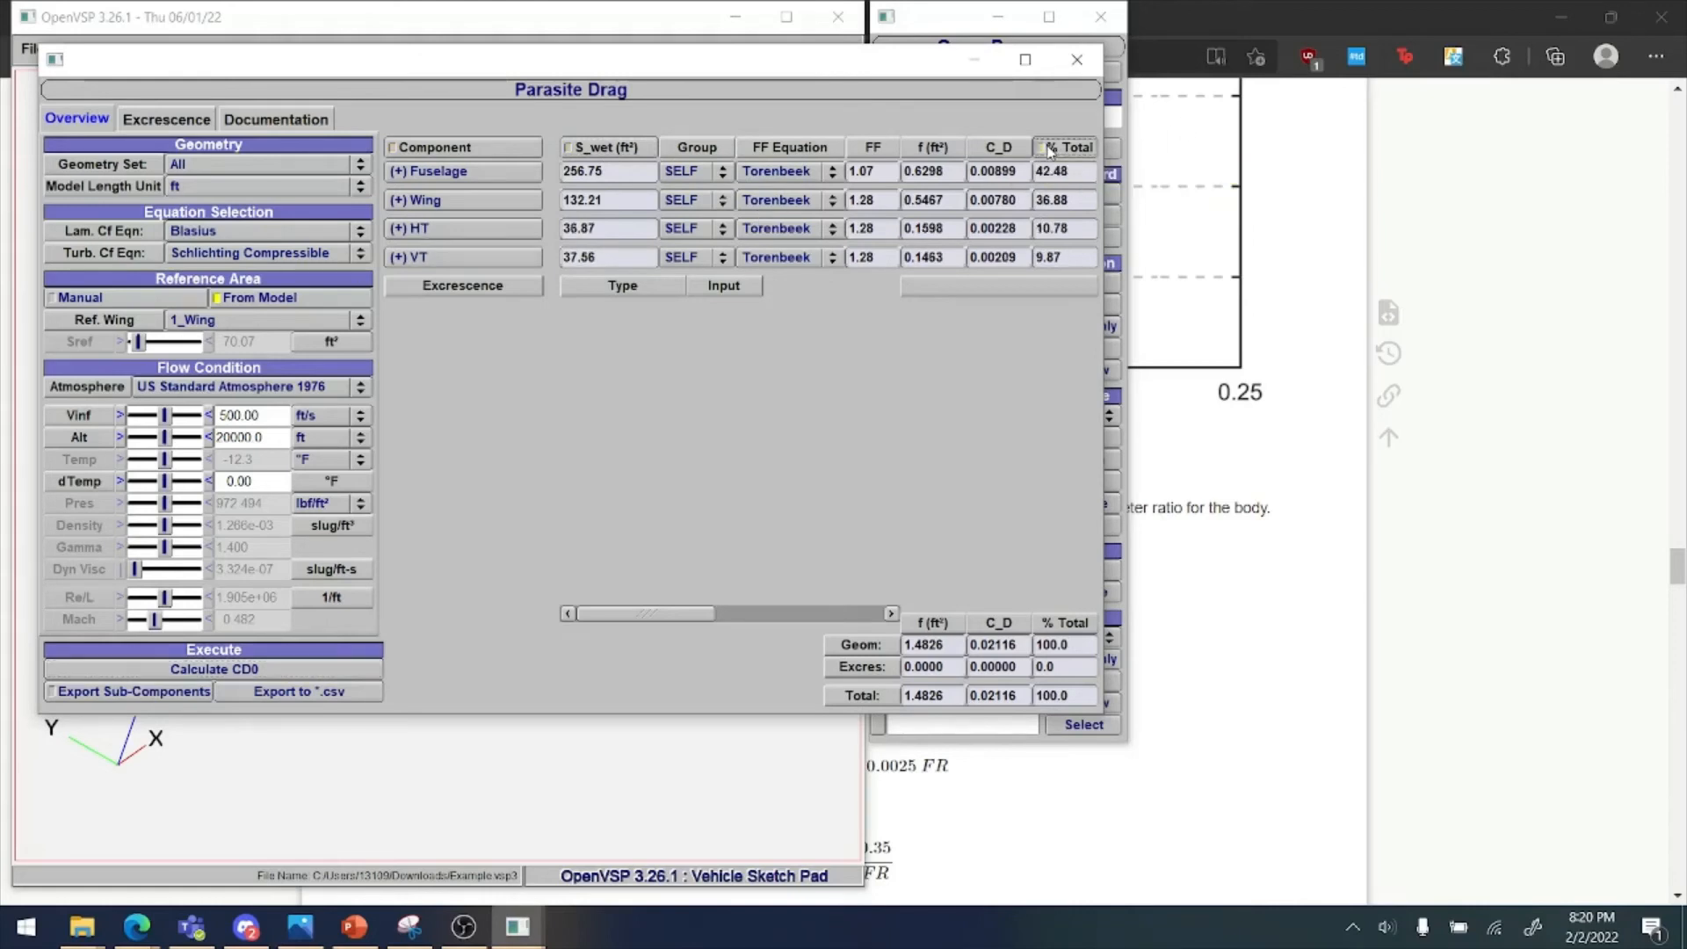
{"action": "left_click", "coordinate": [608, 150]}
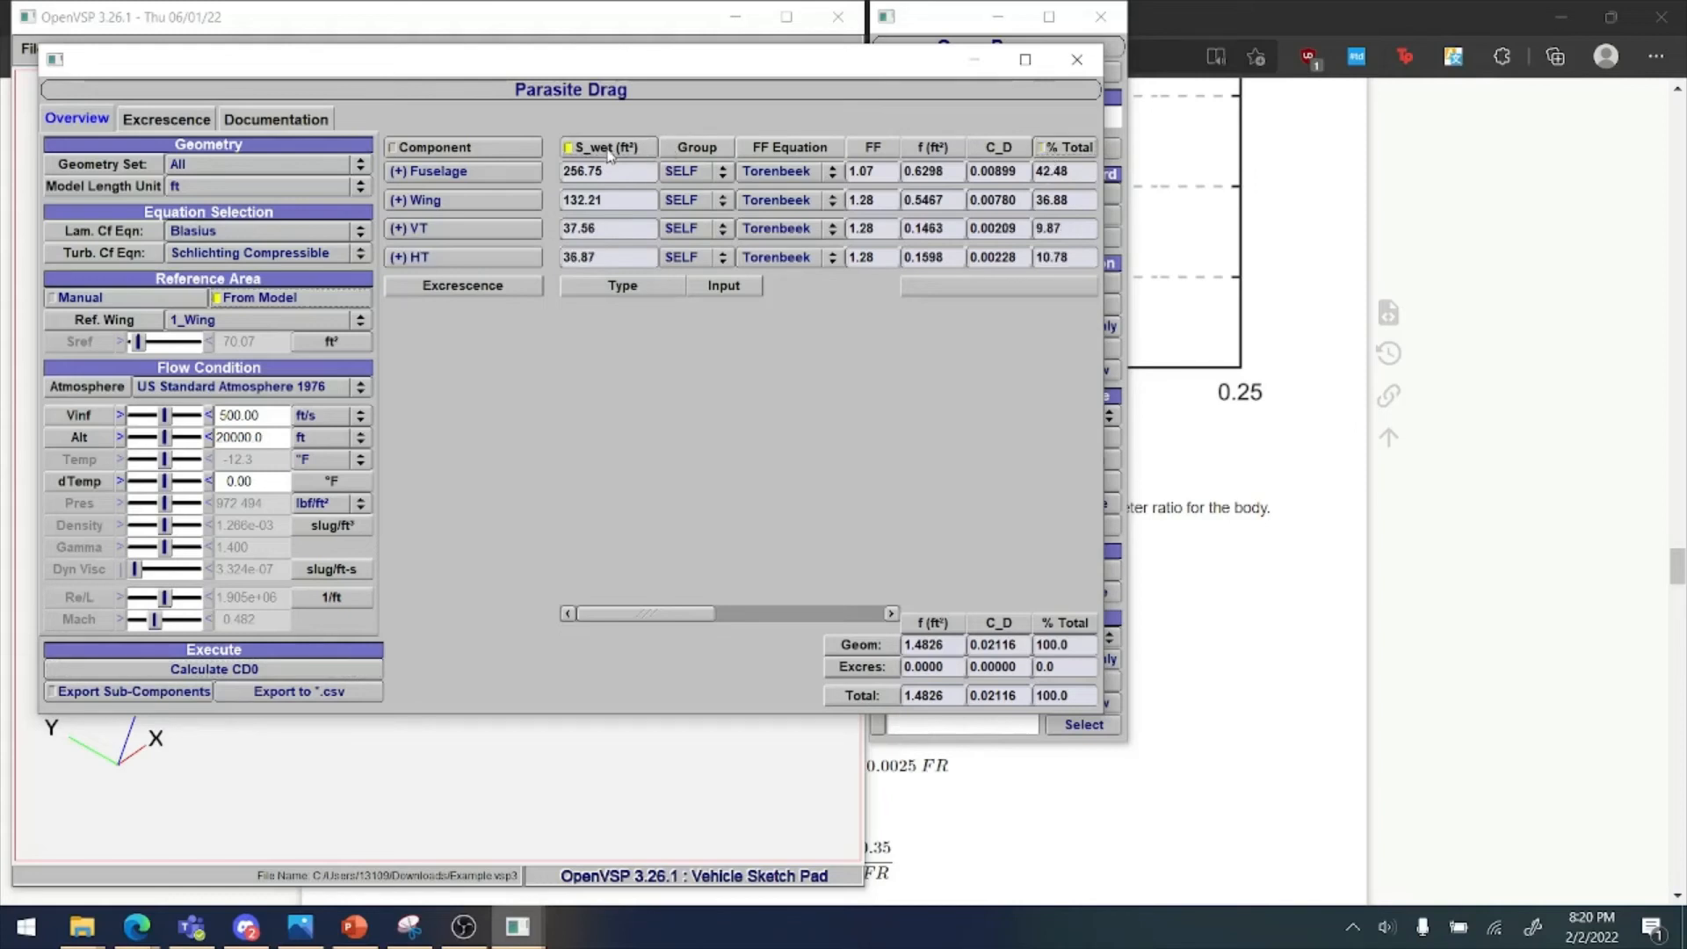
Compare the component drag results sorted by percentage of total, wetted area and component, and move the Parasite Drag window off the model view
{"action": "left_click", "coordinate": [1063, 149]}
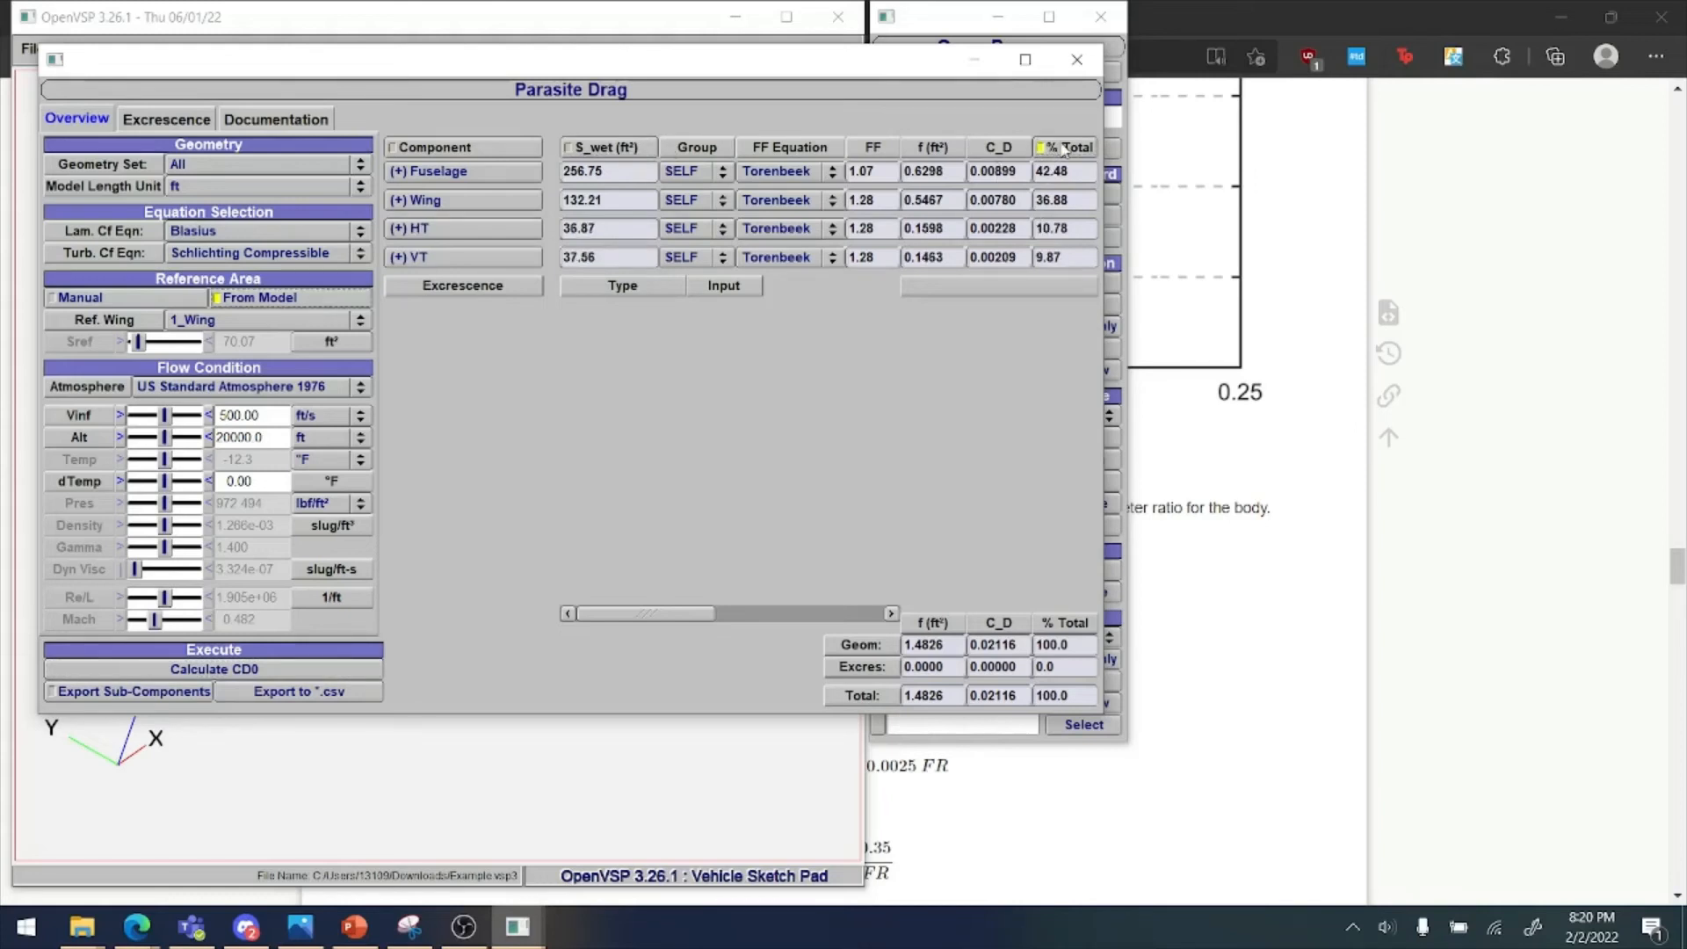
{"action": "left_click", "coordinate": [612, 151]}
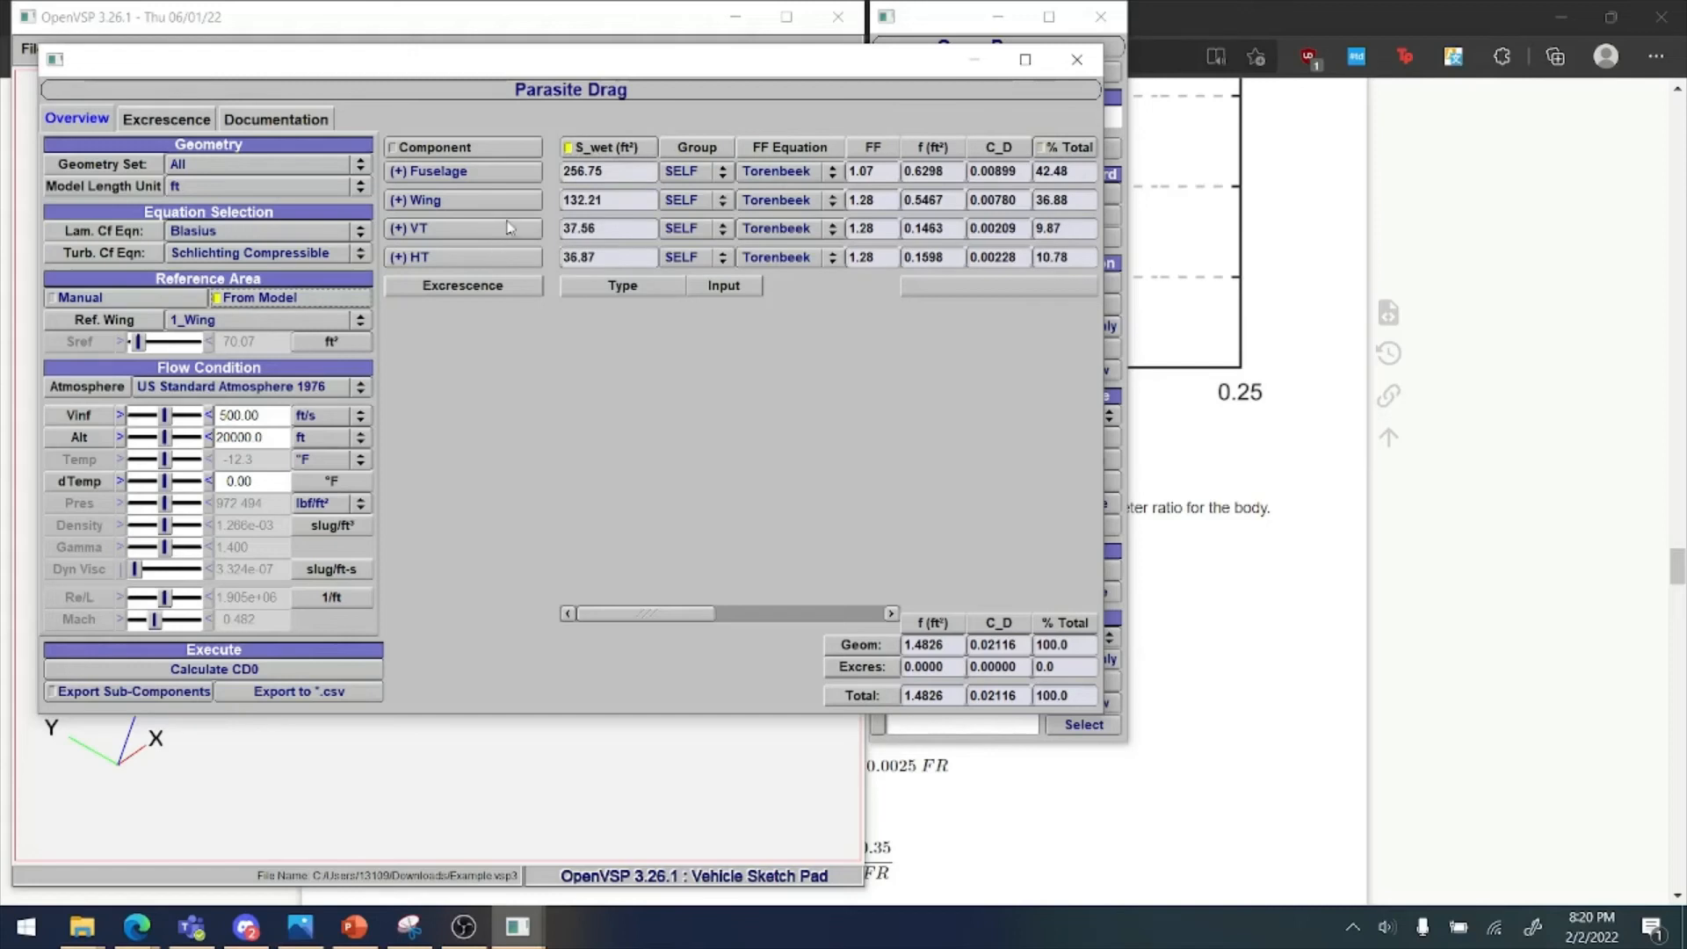
{"action": "left_click", "coordinate": [477, 149]}
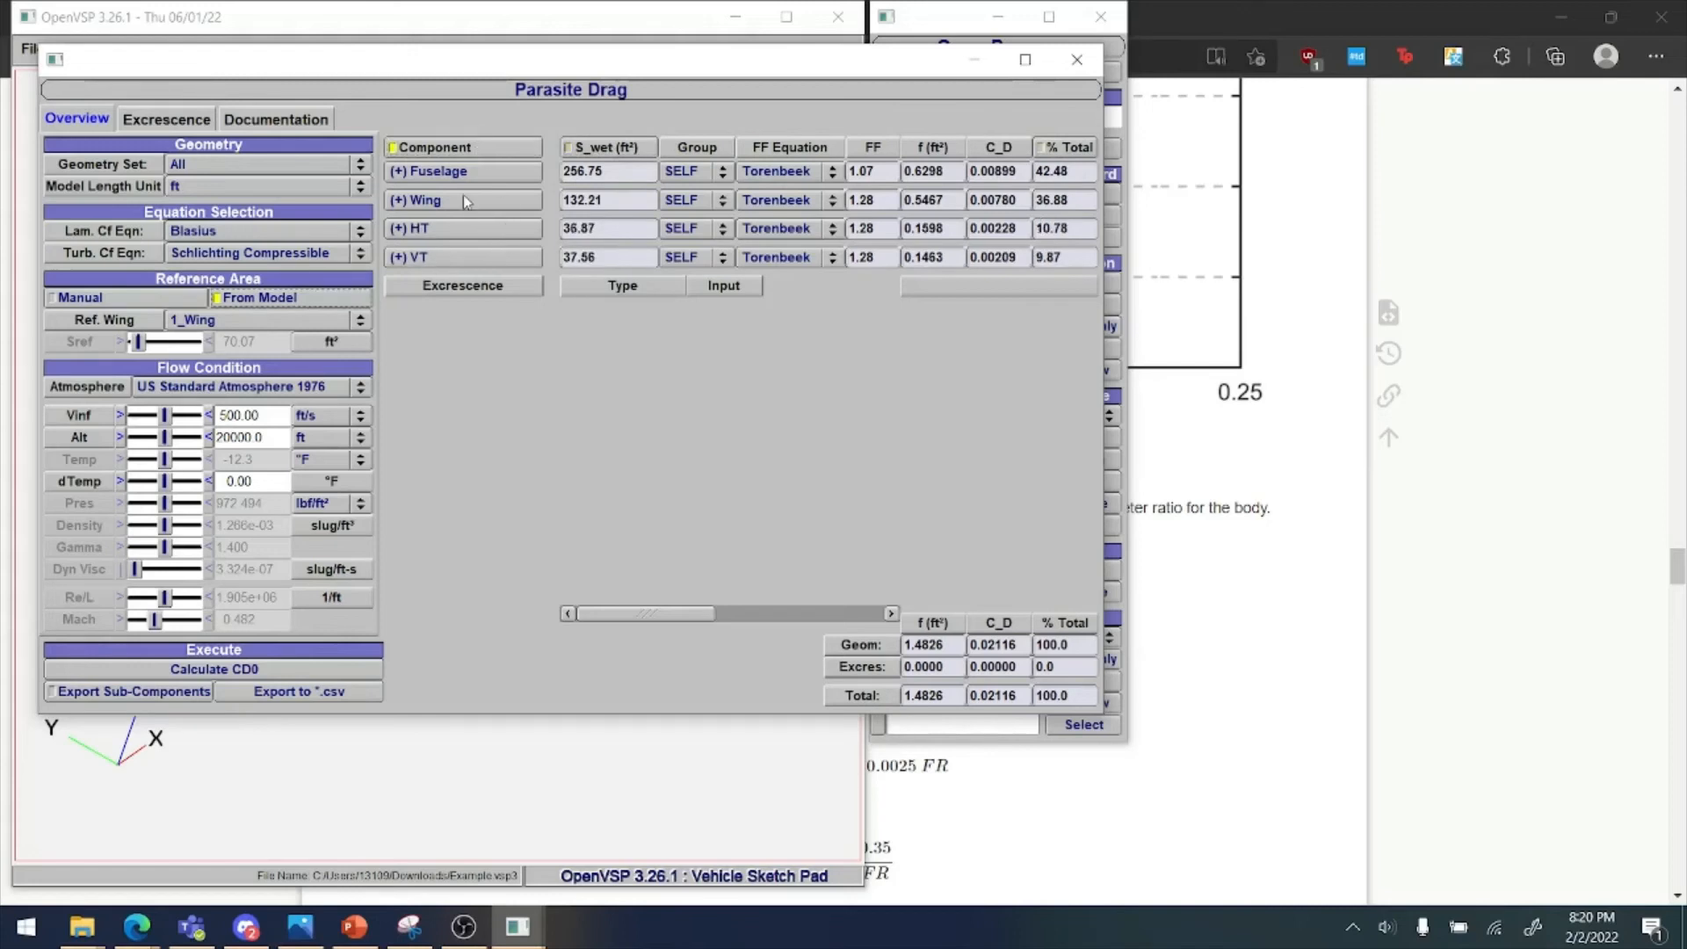
{"action": "left_click", "coordinate": [615, 149]}
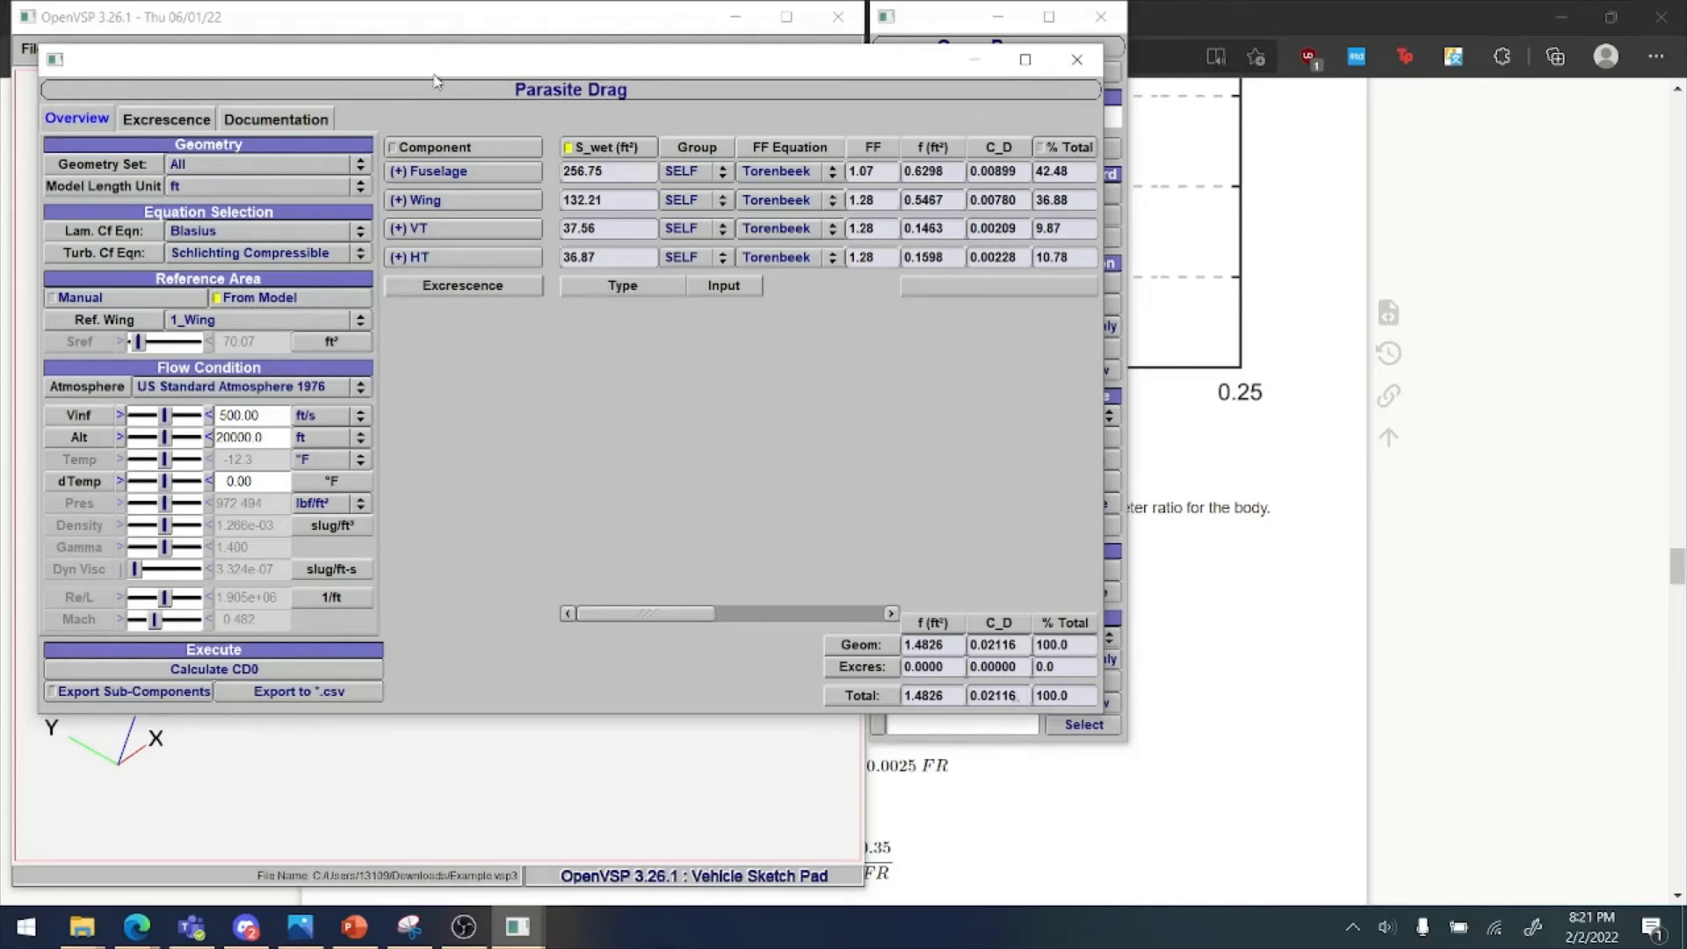
{"action": "left_click_drag", "start_coordinate": [463, 60], "coordinate": [519, 47]}
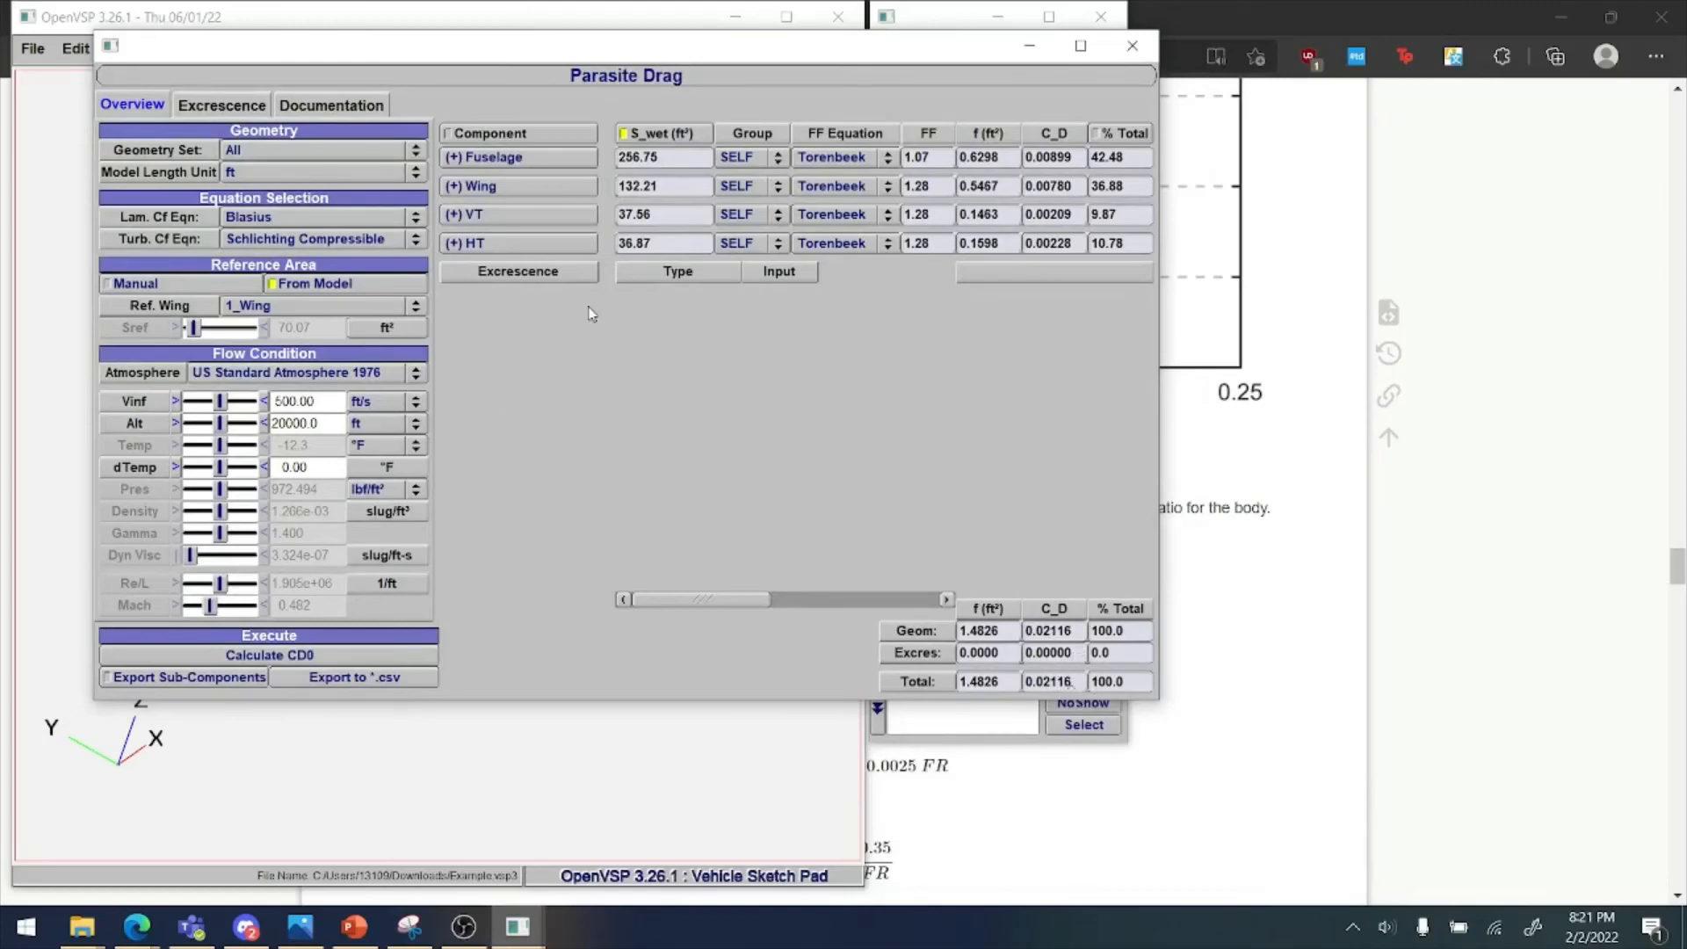
{"action": "left_click_drag", "start_coordinate": [537, 50], "coordinate": [1151, 128]}
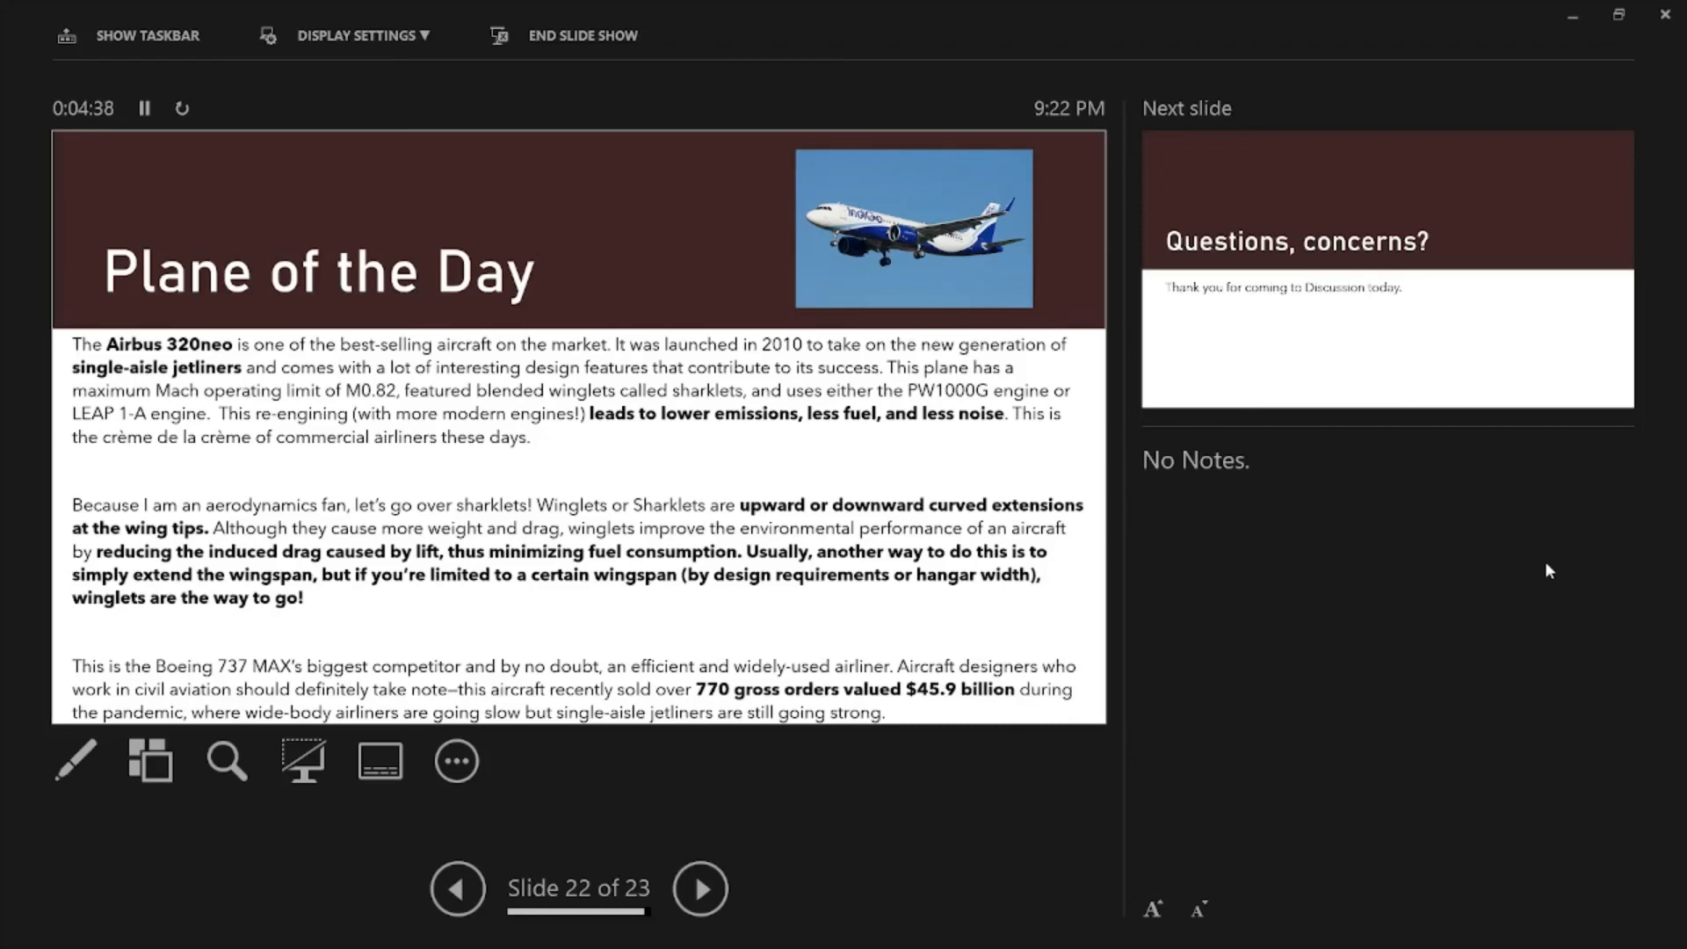
{"action": "key", "text": "Right"}
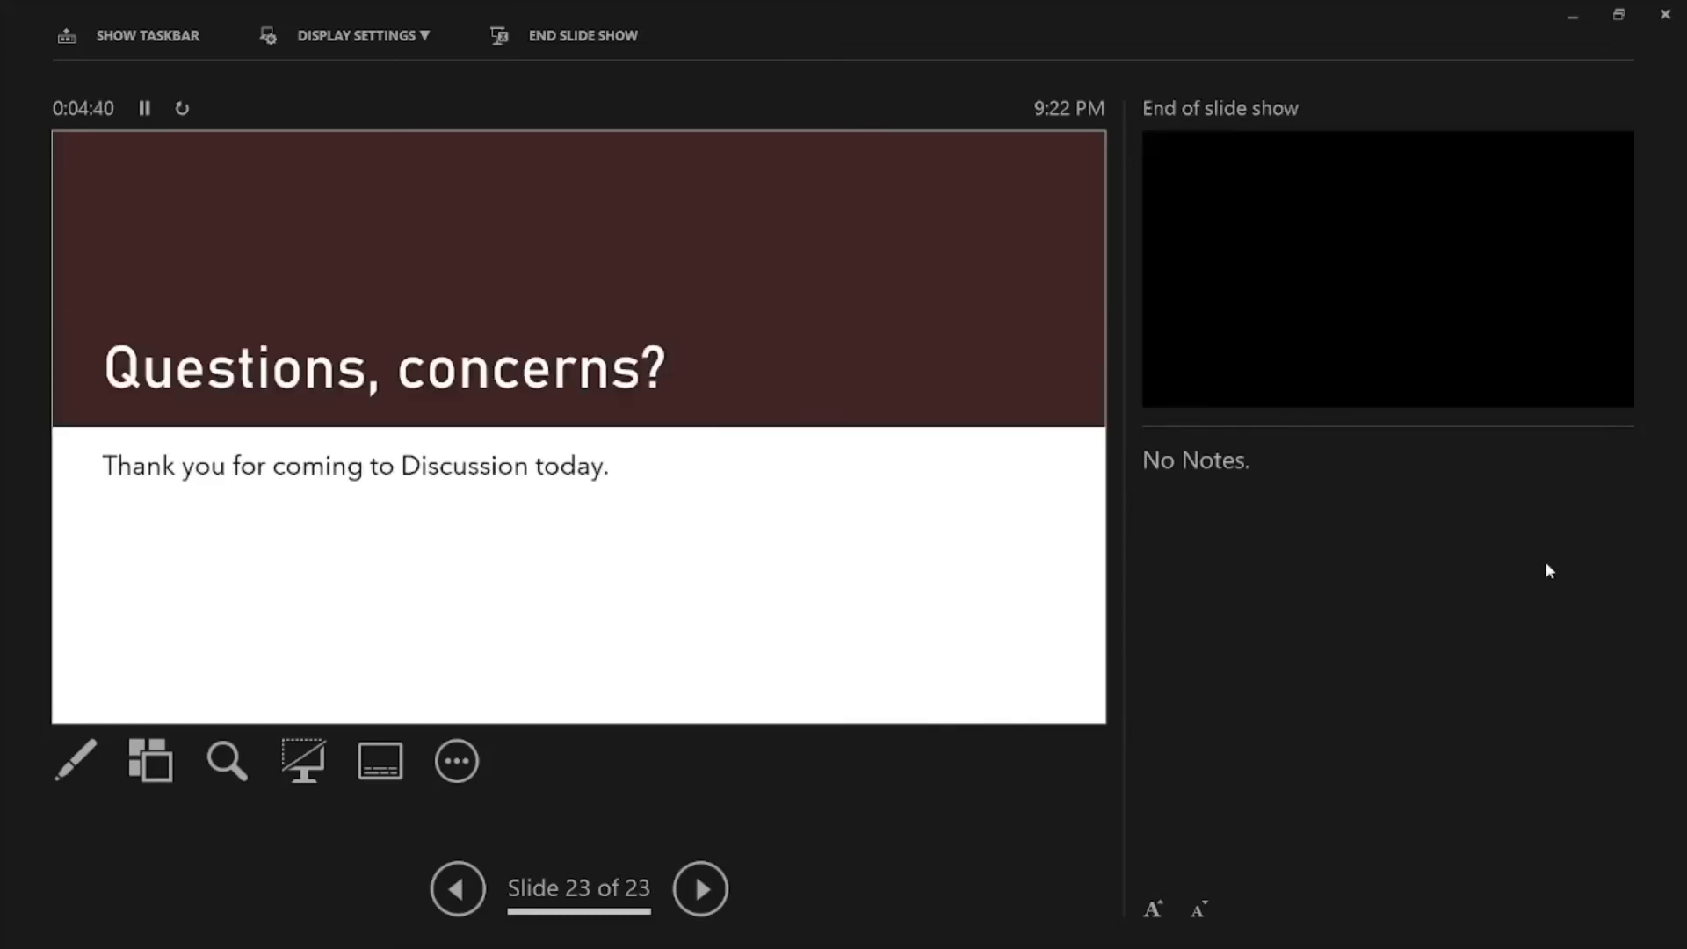